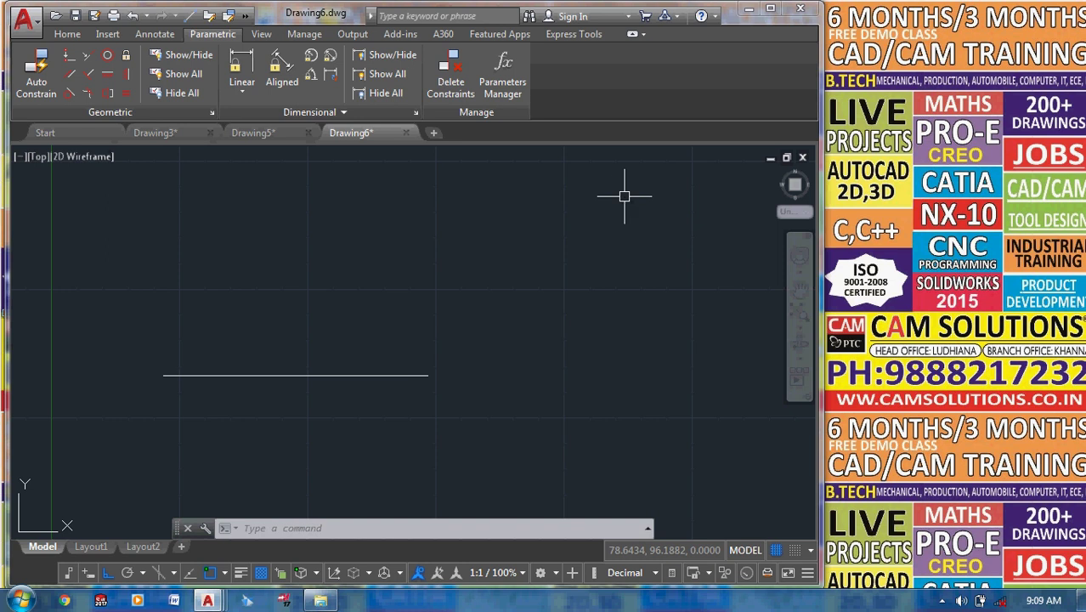
# Draw a short 10-unit horizontal line left of centre.
pyautogui.click(770, 9)
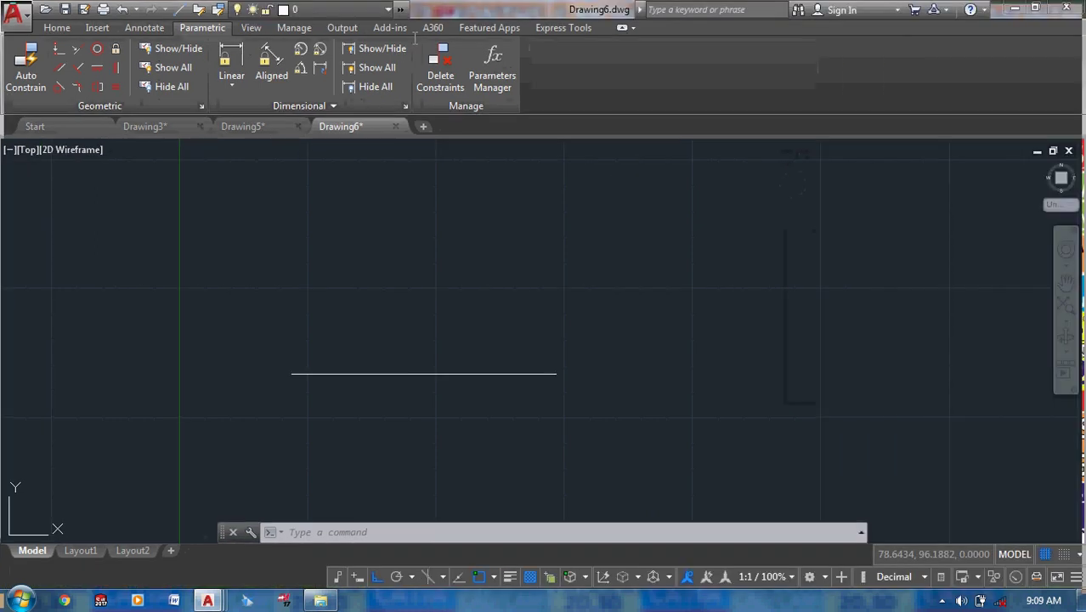
pyautogui.doubleClick(480, 12)
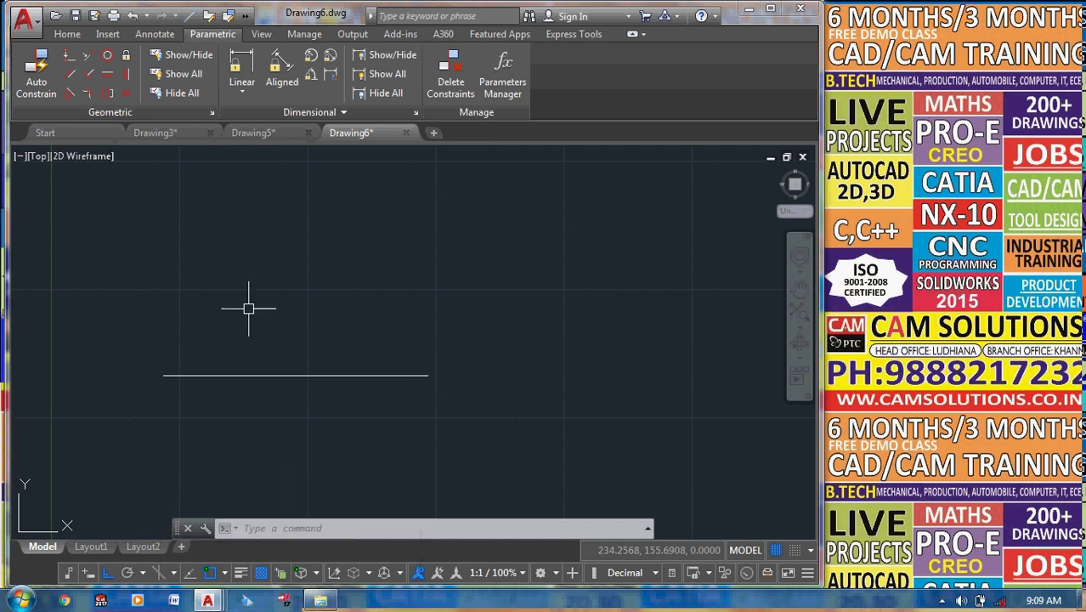
pyautogui.moveTo(248, 308); pyautogui.dragTo(289, 296, button='middle')
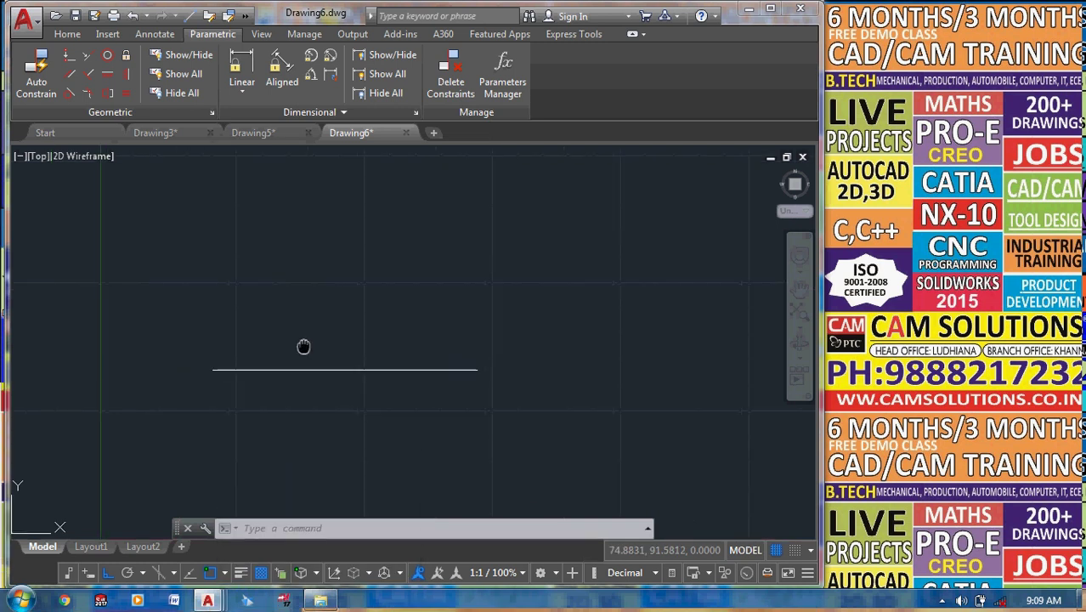
pyautogui.moveTo(303, 345); pyautogui.dragTo(290, 318, button='middle')
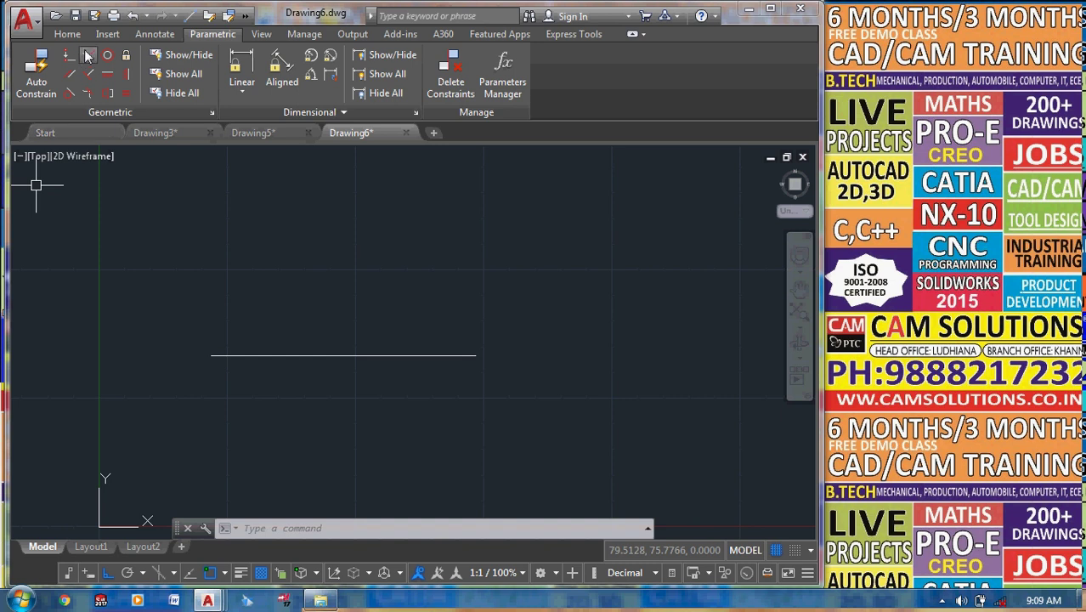
pyautogui.click(63, 31)
pyautogui.moveTo(156, 216); pyautogui.dragTo(163, 313, button='middle')
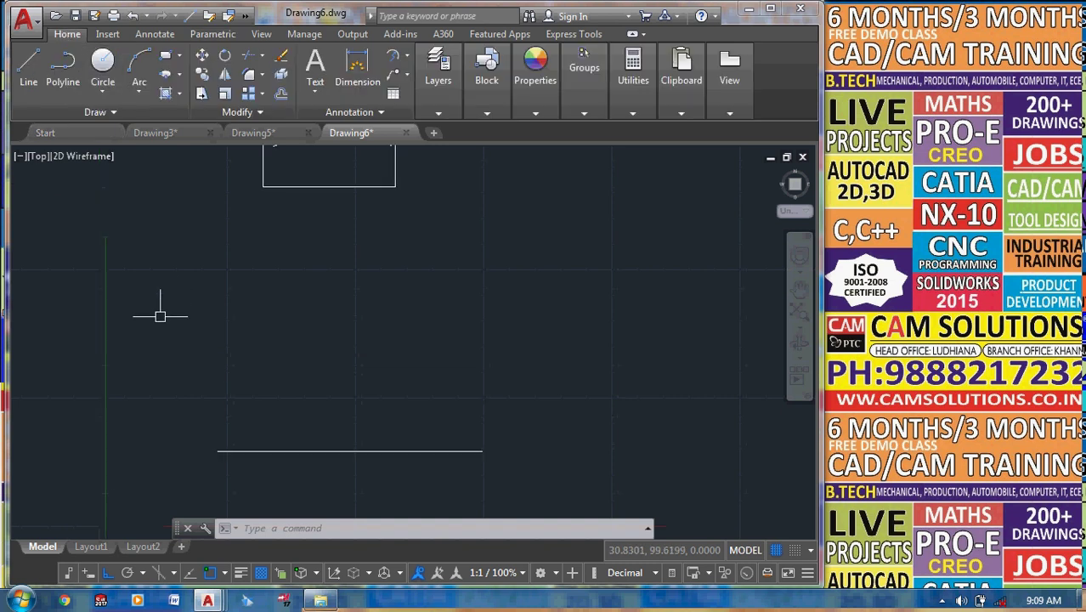
pyautogui.click(28, 64)
pyautogui.click(144, 347)
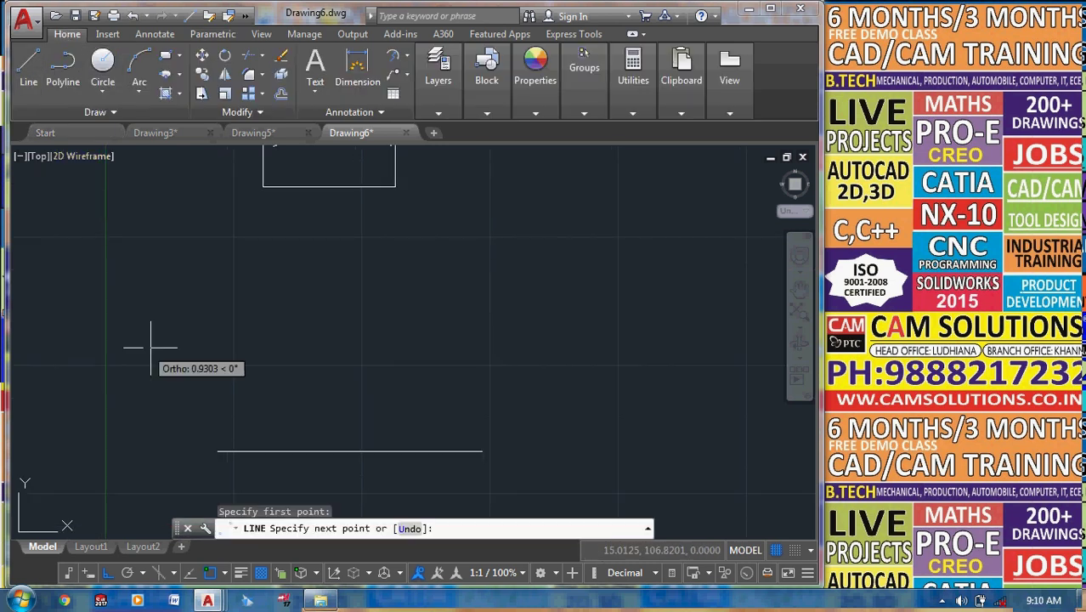
pyautogui.write('10')
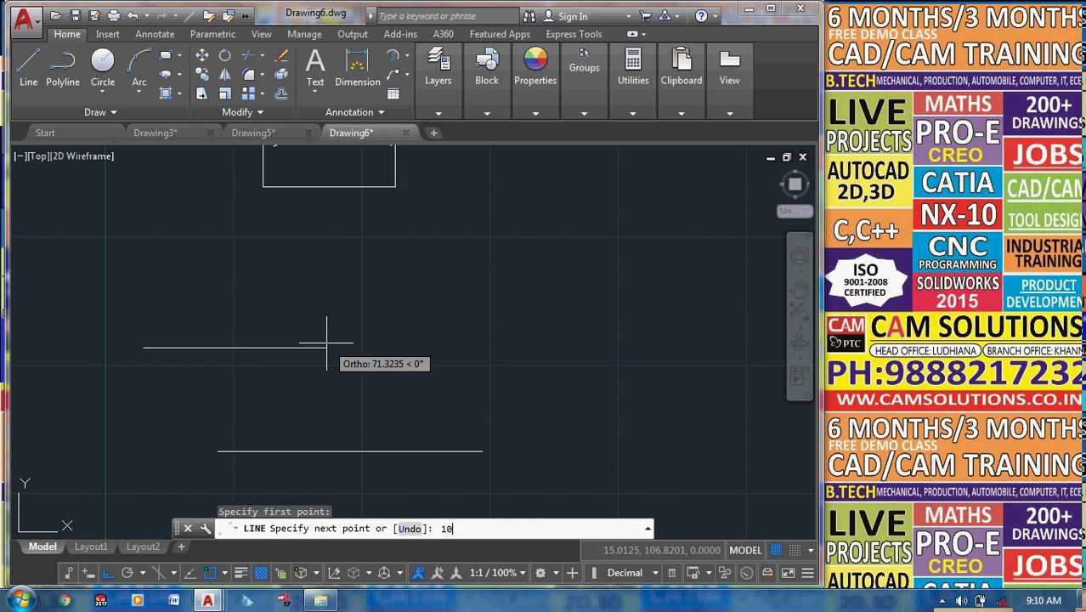
pyautogui.press('Return')
pyautogui.press('Escape')
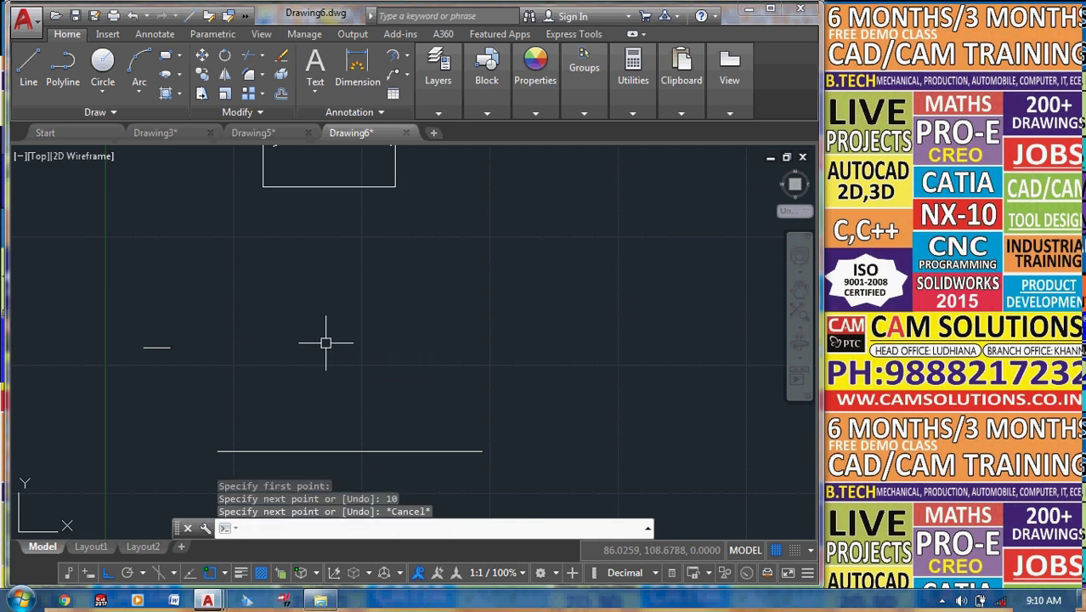
# Draw a new horizontal line above the existing long line.
pyautogui.moveTo(325, 342); pyautogui.dragTo(282, 273, button='middle')
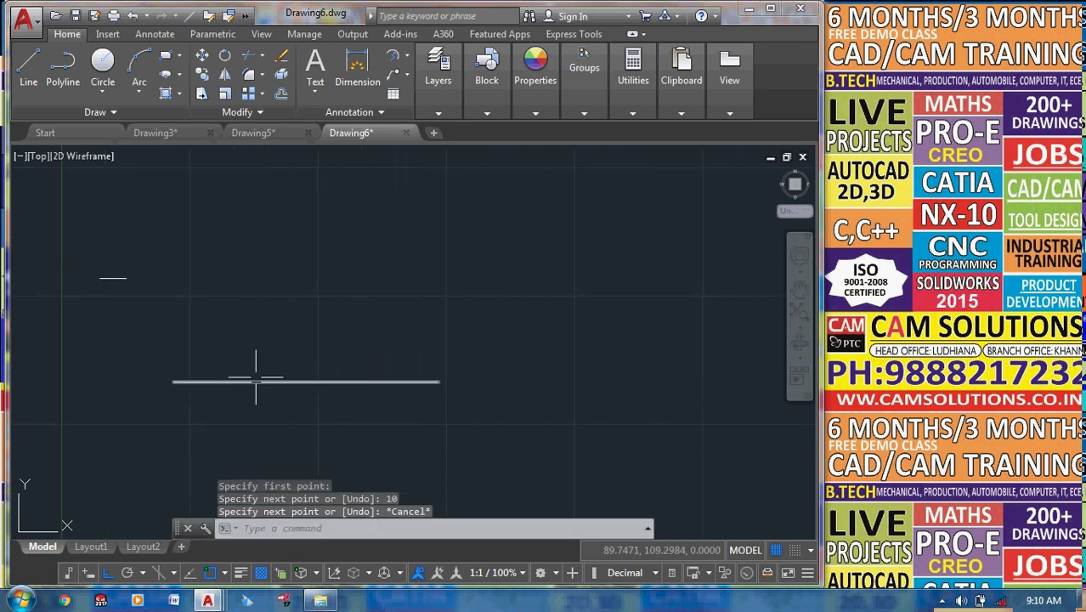
pyautogui.scroll(2, 255, 380)
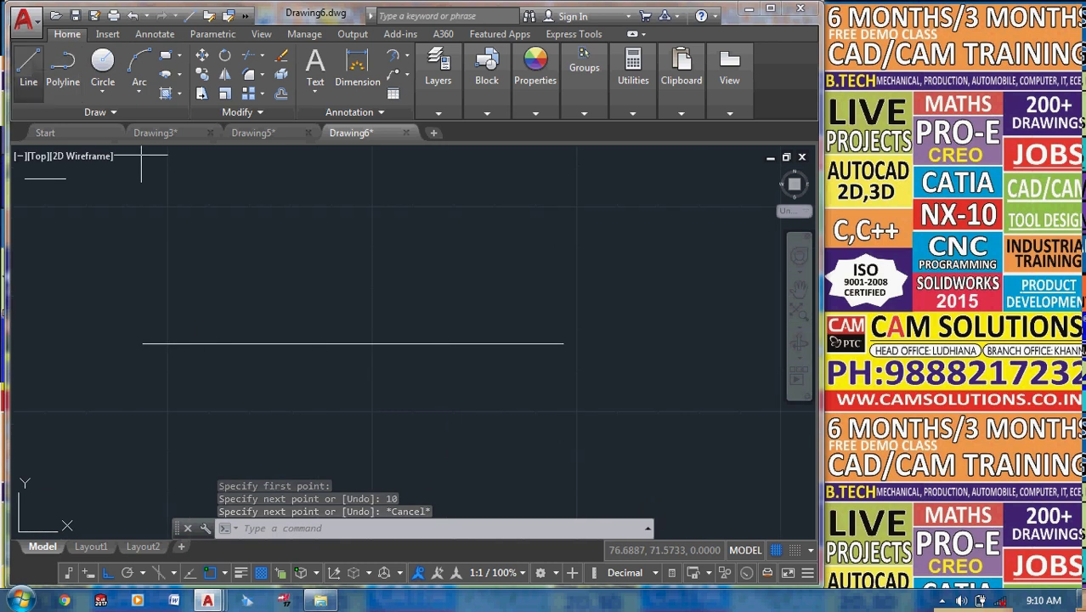
pyautogui.click(28, 68)
pyautogui.click(161, 284)
pyautogui.rightClick(534, 302)
pyautogui.click(553, 303)
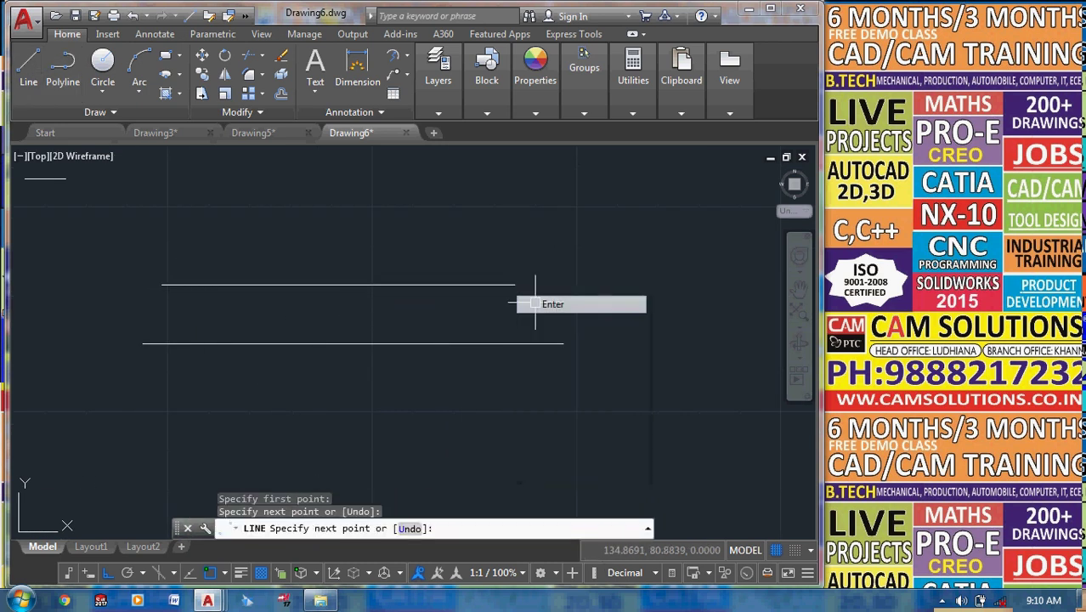
pyautogui.click(537, 303)
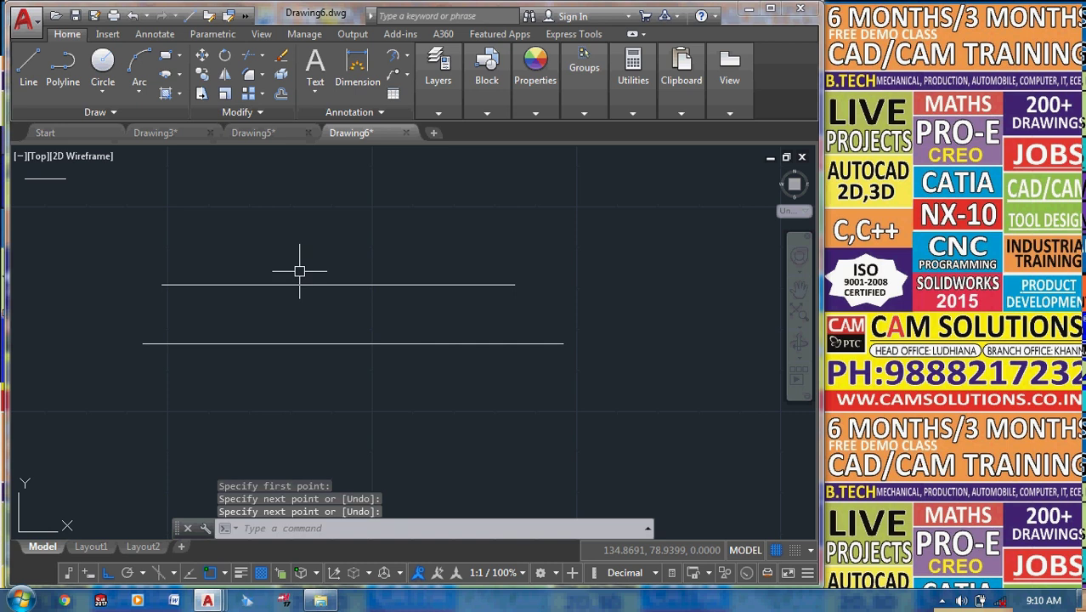
pyautogui.click(213, 35)
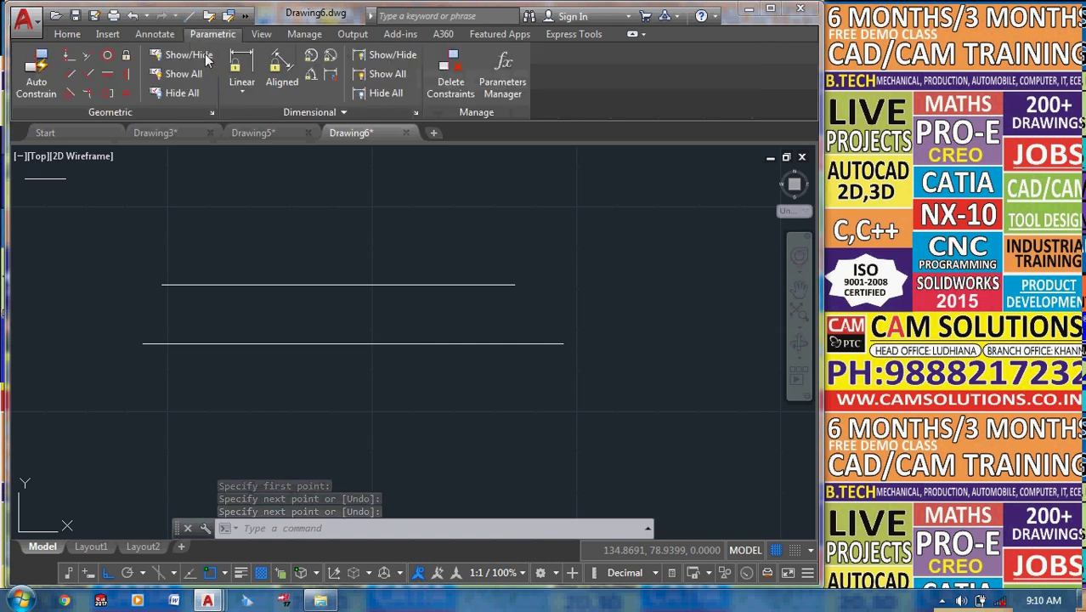
# Add linear dimensional constraint d1 across the upper line's endpoints, entering 60.
pyautogui.click(240, 73)
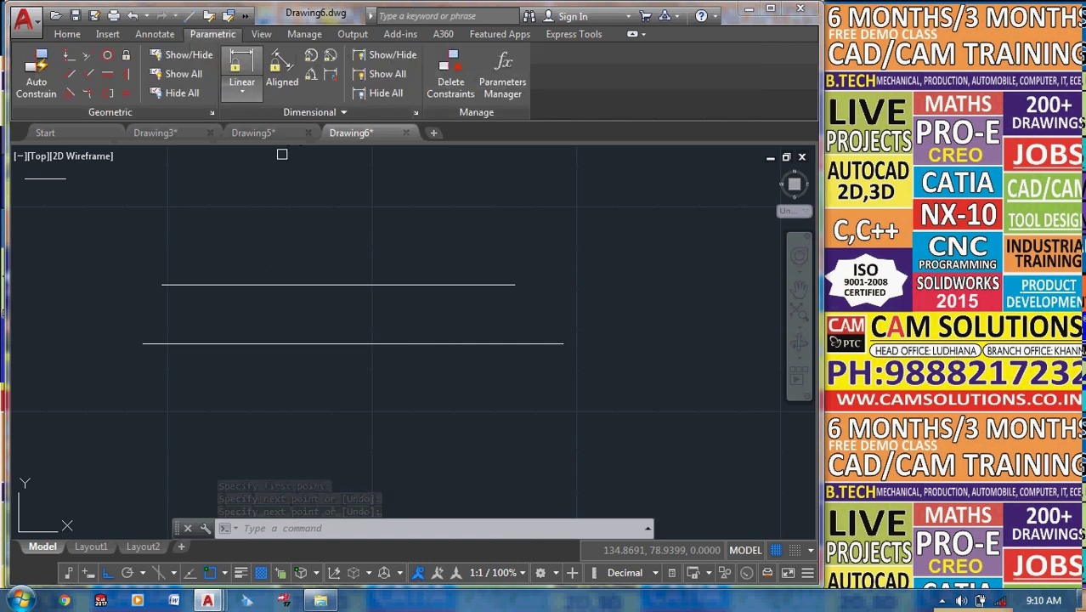
pyautogui.click(162, 284)
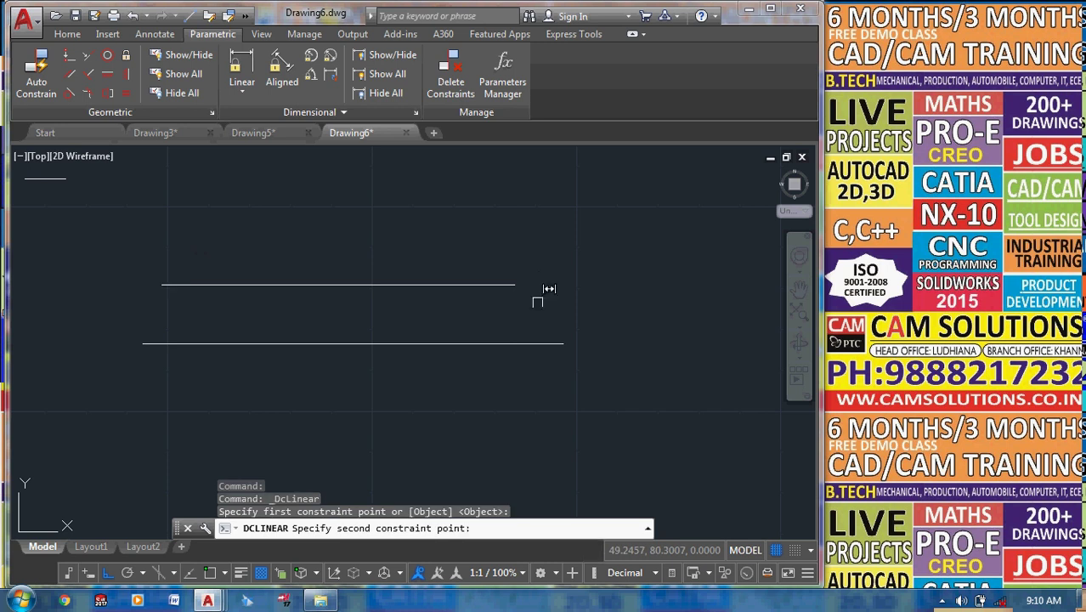
pyautogui.click(514, 284)
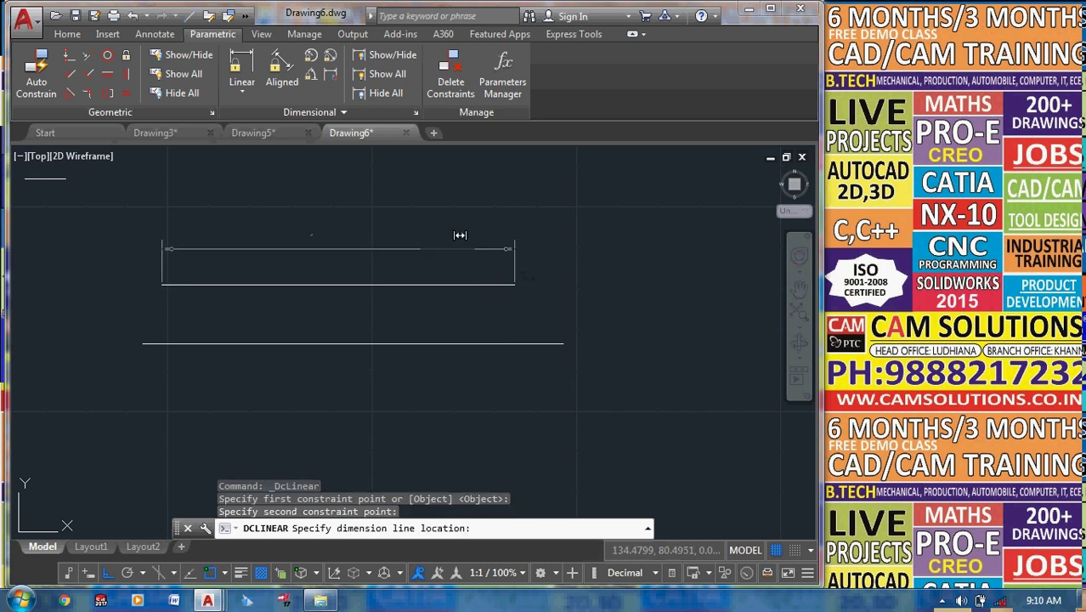
pyautogui.click(414, 242)
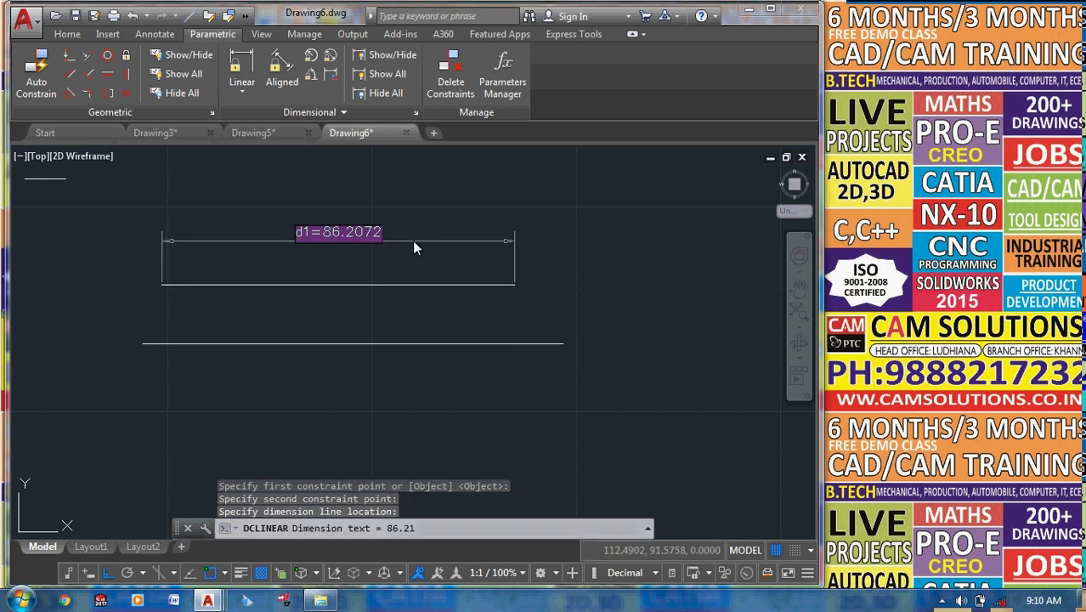
pyautogui.write('60')
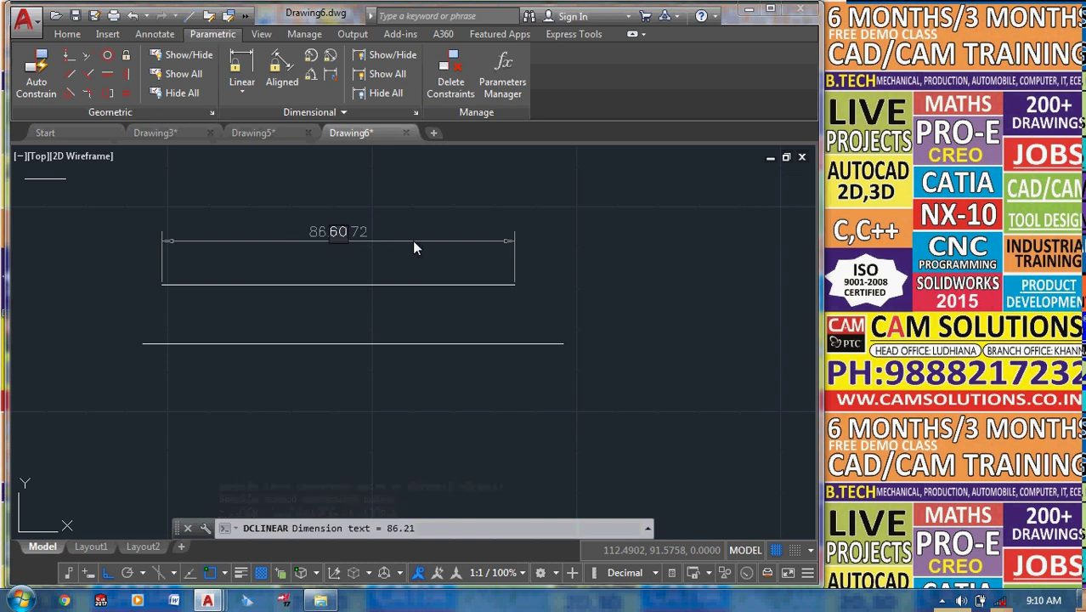
pyautogui.press('Escape')
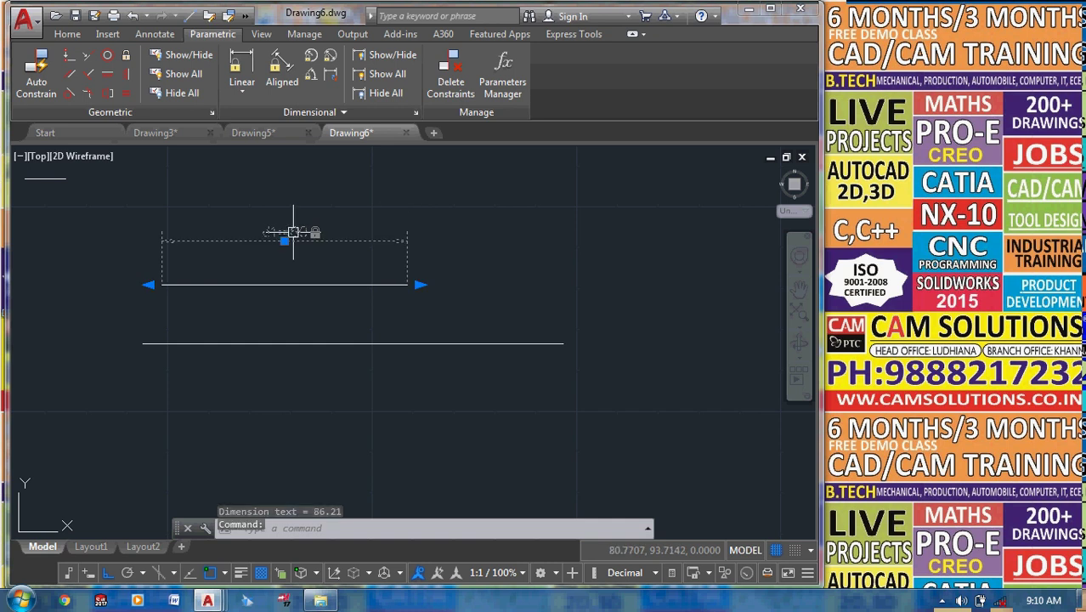
# Edit d1 through 80 and 120, finally setting it to 45.
pyautogui.doubleClick(292, 233)
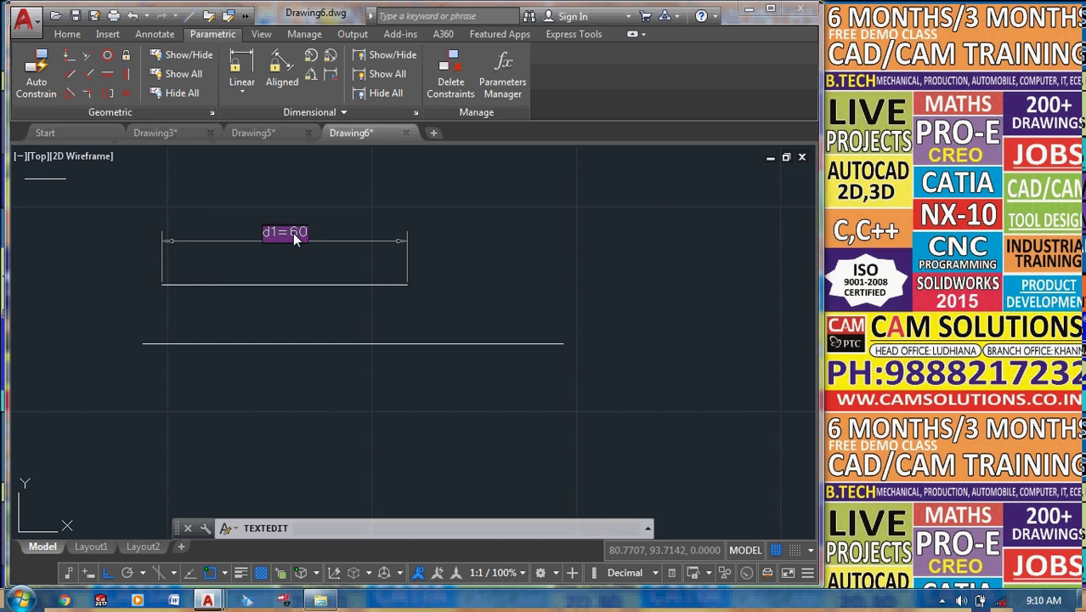
pyautogui.write('80')
pyautogui.press('Return')
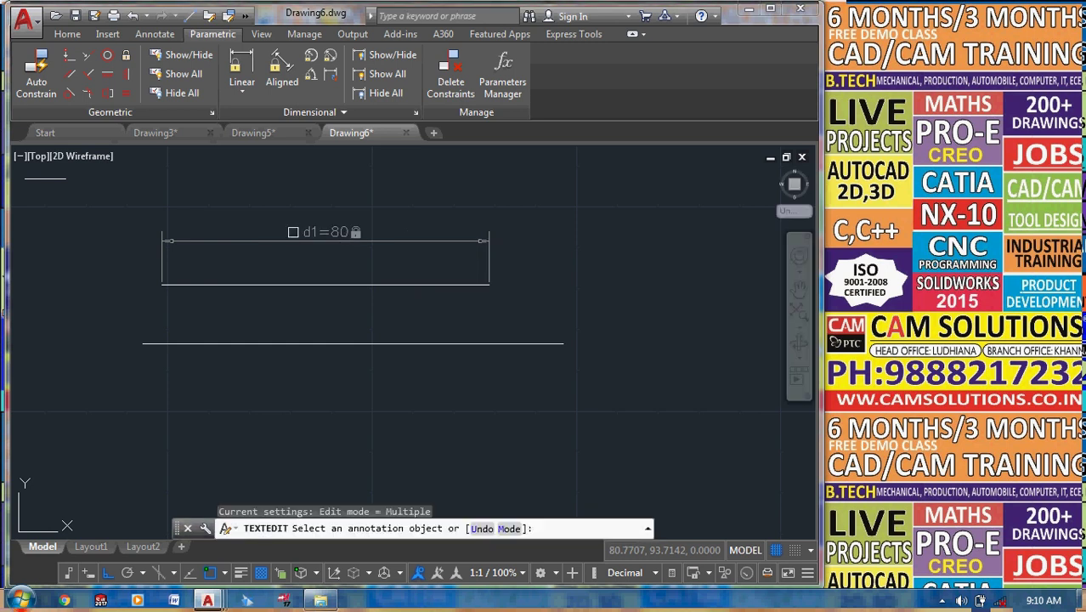
pyautogui.click(323, 234)
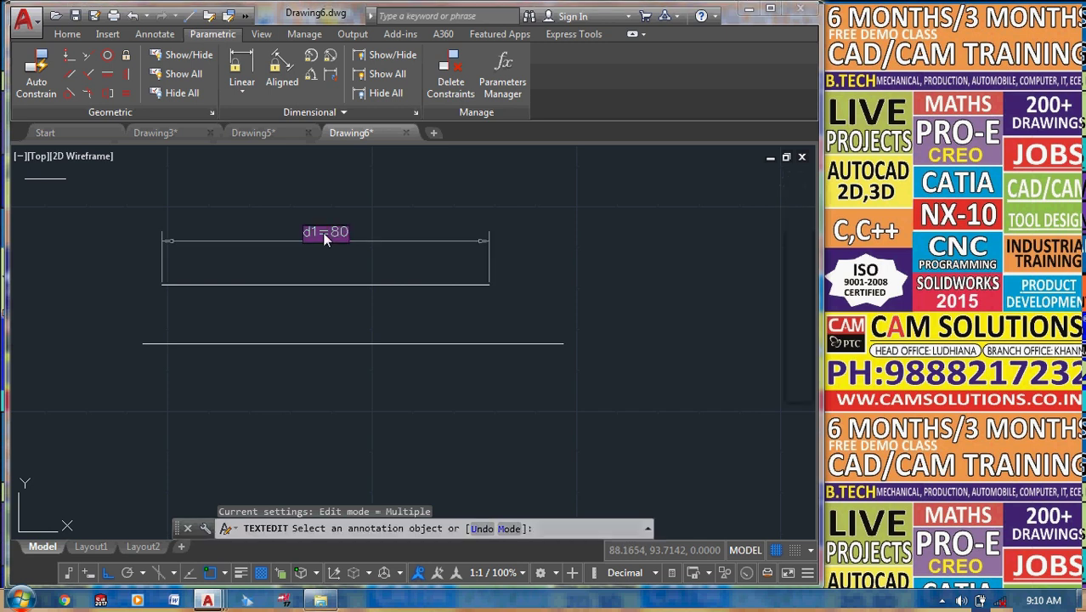
pyautogui.write('120')
pyautogui.press('Return')
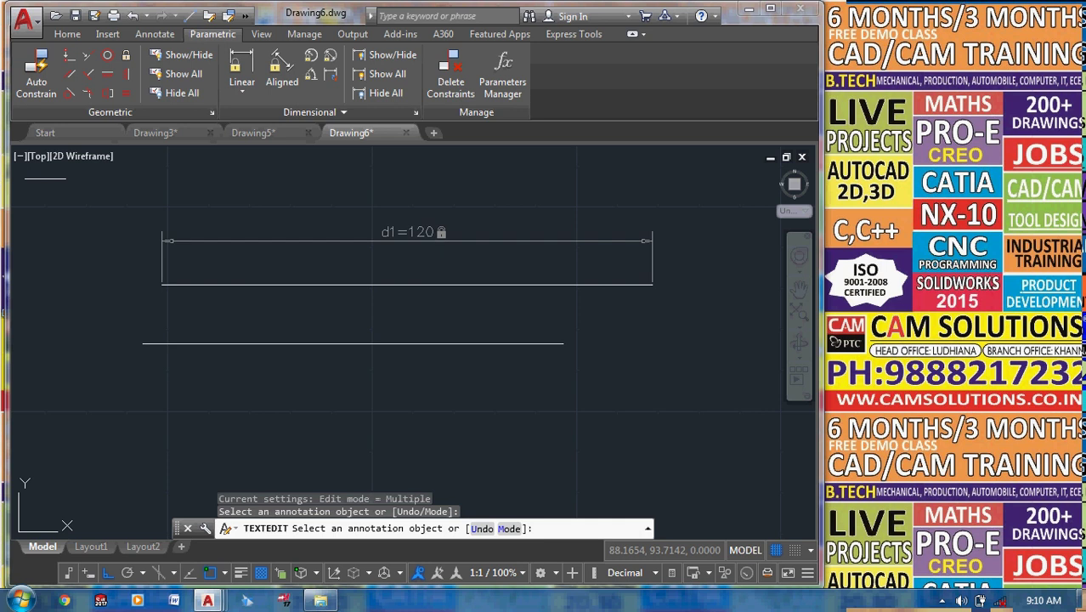
pyautogui.click(424, 241)
pyautogui.write('45')
pyautogui.press('Return')
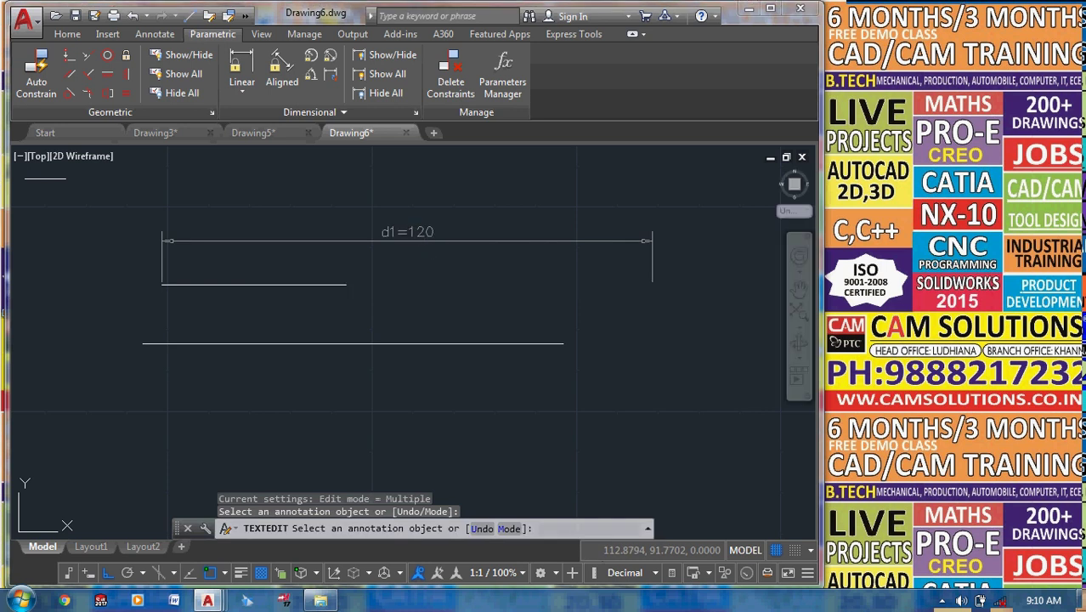
pyautogui.press('Escape')
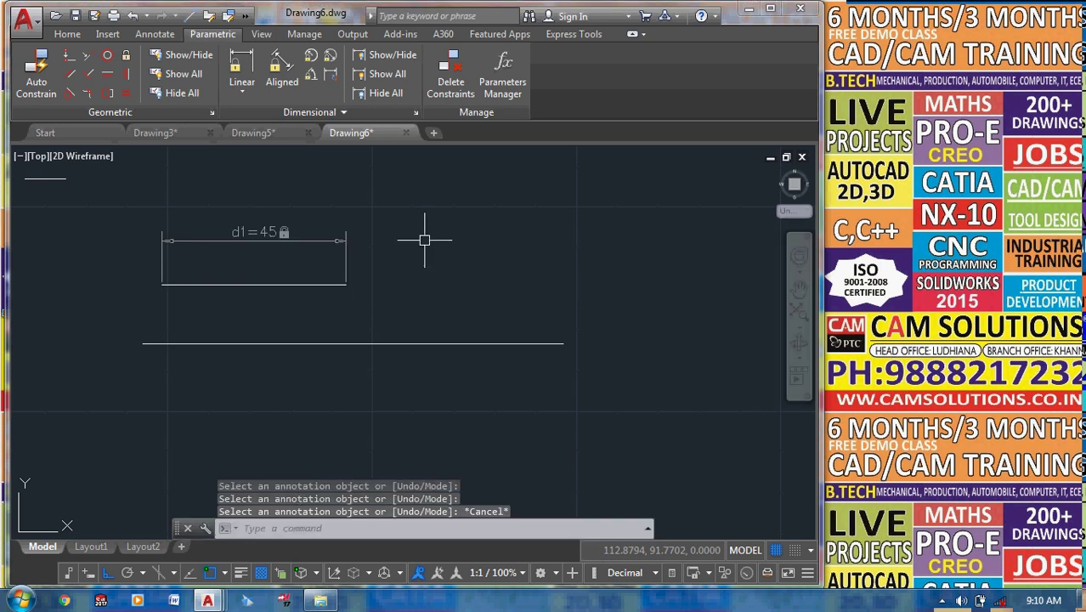
# Draw a vertical line in the empty area of the drawing.
pyautogui.moveTo(502, 263); pyautogui.dragTo(617, 284, button='middle')
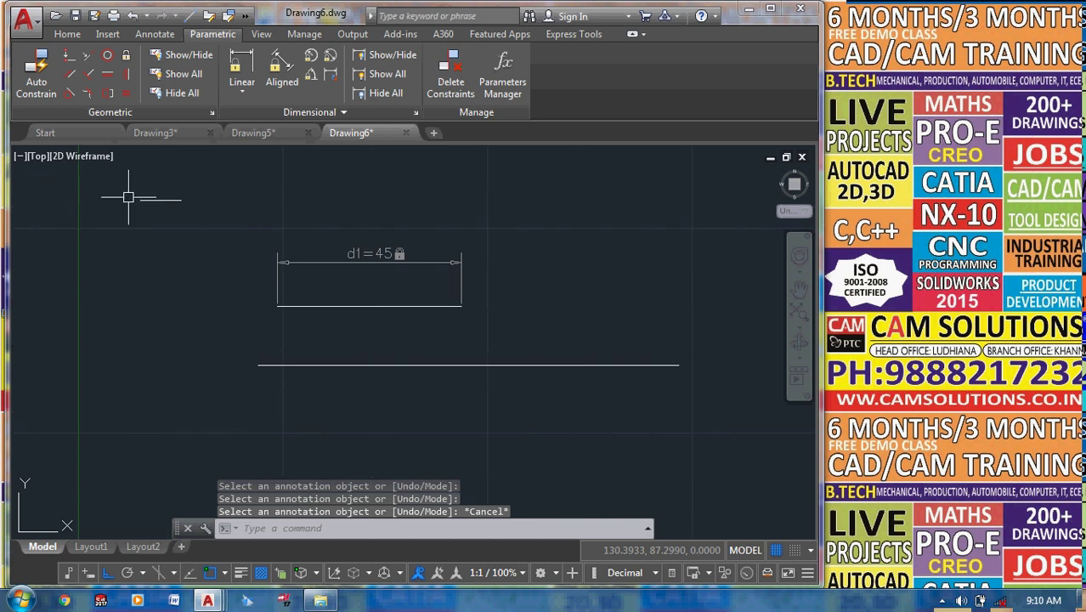
pyautogui.moveTo(150, 255); pyautogui.dragTo(96, 275, button='middle')
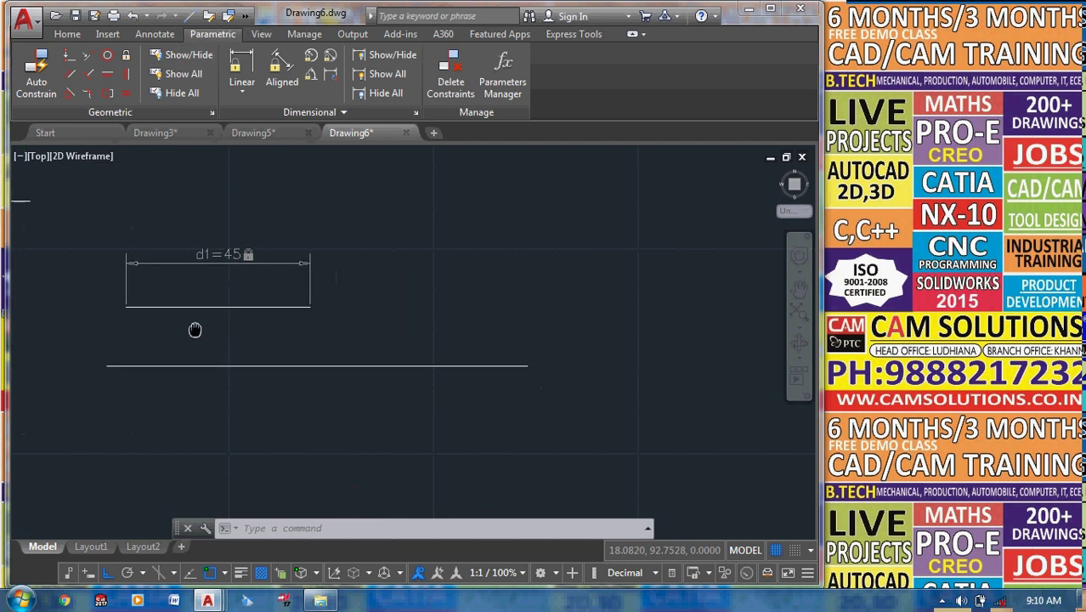
pyautogui.moveTo(296, 359); pyautogui.dragTo(198, 338, button='middle')
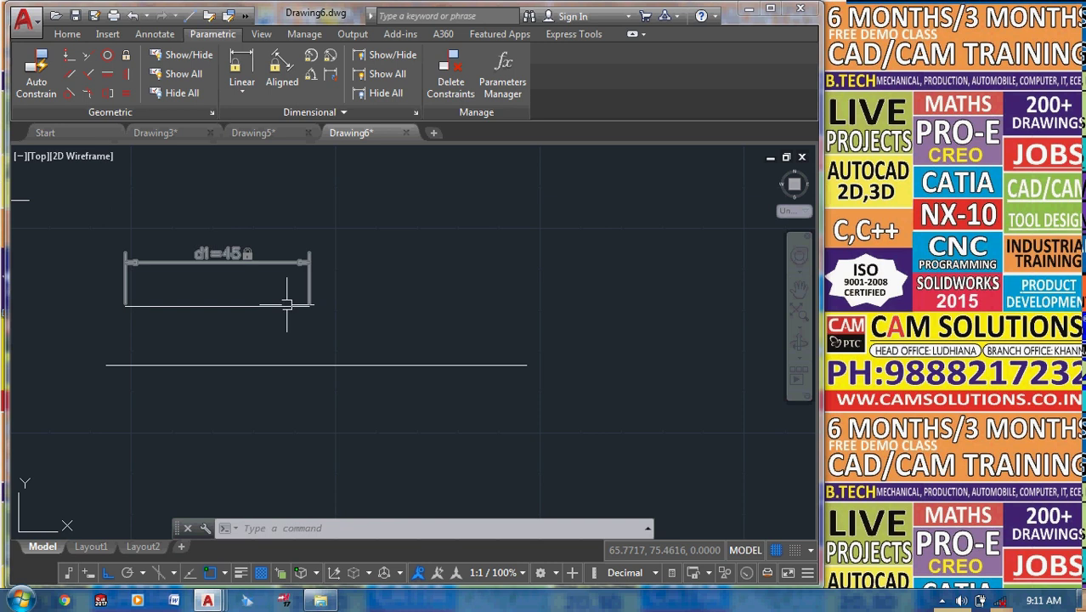
pyautogui.moveTo(432, 357); pyautogui.dragTo(364, 453, button='middle')
pyautogui.click(80, 31)
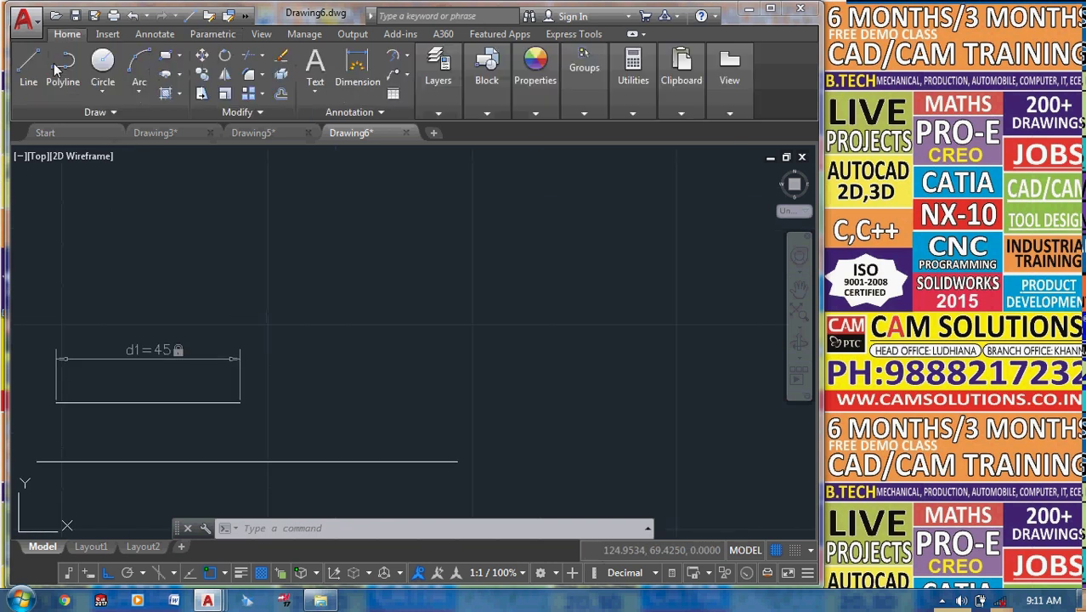
pyautogui.click(28, 77)
pyautogui.click(350, 401)
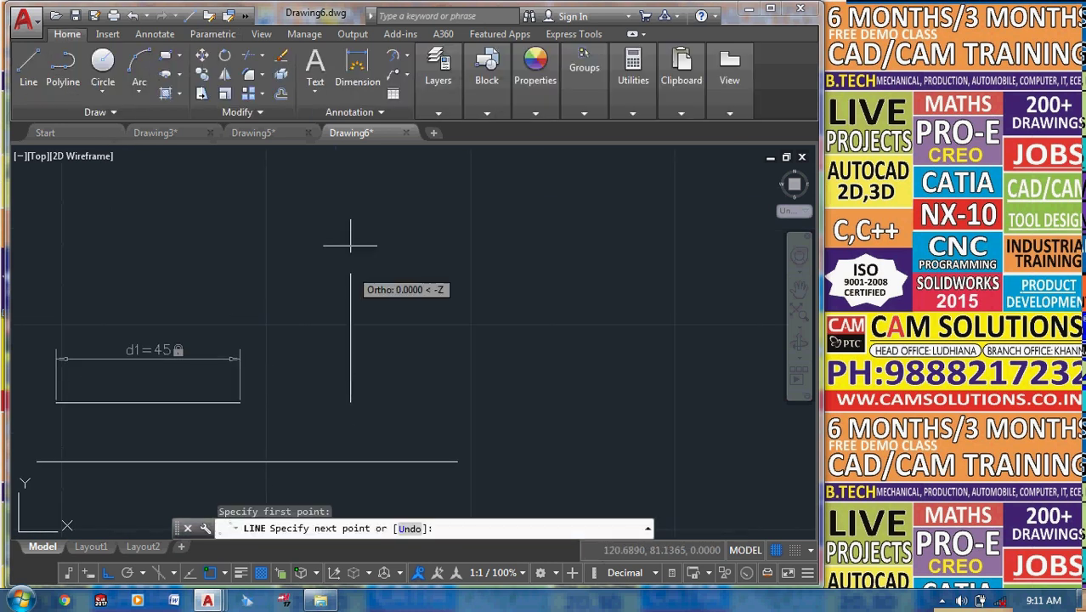
pyautogui.click(350, 215)
pyautogui.rightClick(350, 215)
pyautogui.click(382, 222)
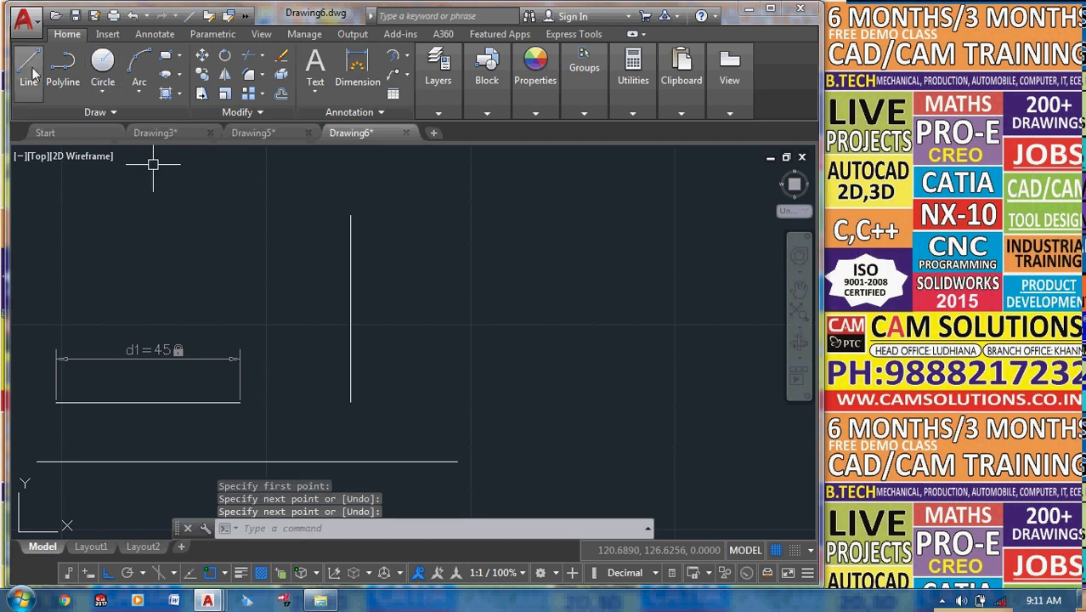
# With Ortho off, draw a slightly slanted line to the right of it.
pyautogui.click(28, 64)
pyautogui.click(426, 412)
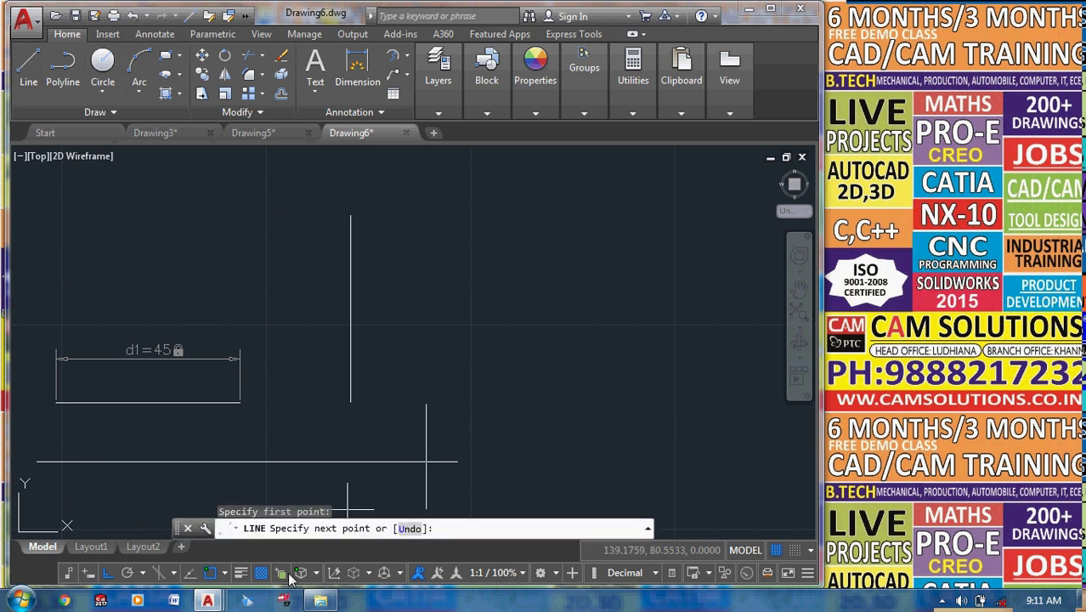
pyautogui.click(111, 575)
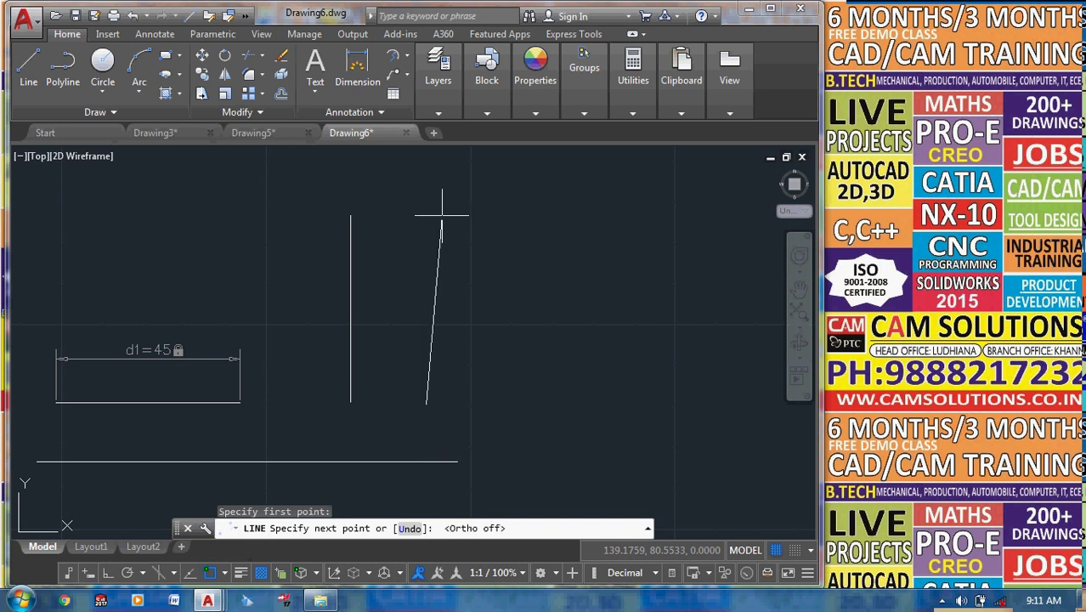
pyautogui.click(441, 220)
pyautogui.rightClick(429, 221)
pyautogui.click(444, 233)
pyautogui.moveTo(476, 350); pyautogui.dragTo(392, 339, button='middle')
pyautogui.click(212, 38)
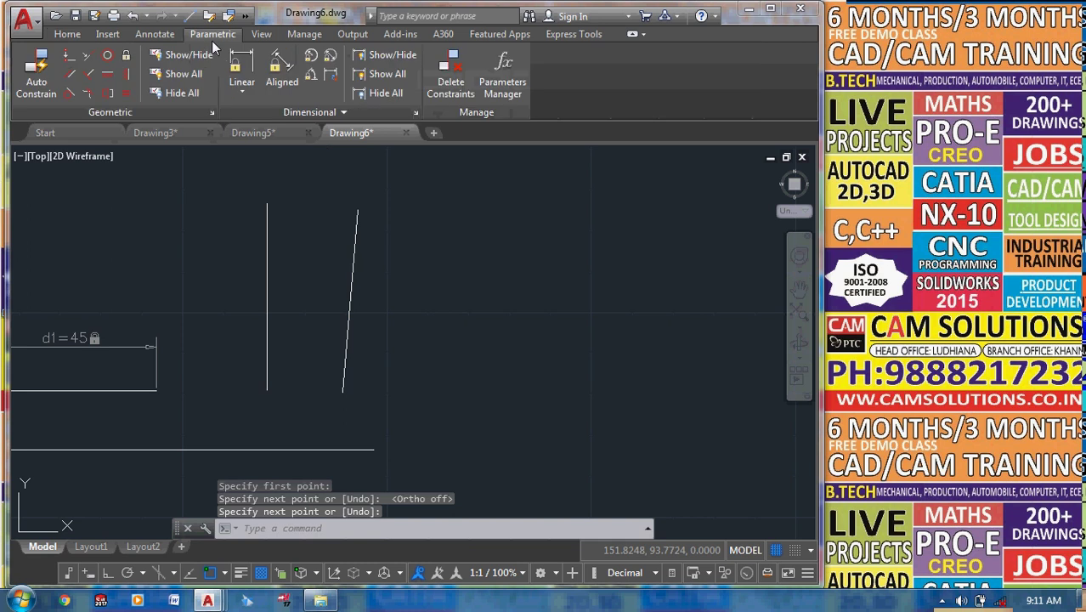
# Make the slanted line vertical and lock its length with d2 = 60.
pyautogui.click(127, 76)
pyautogui.click(345, 277)
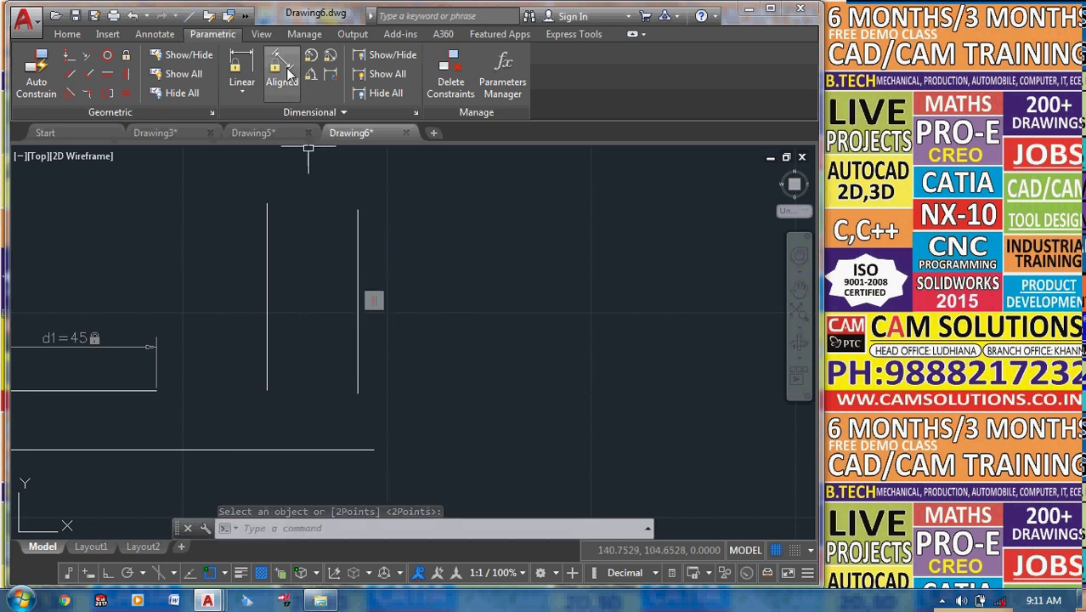
pyautogui.click(241, 69)
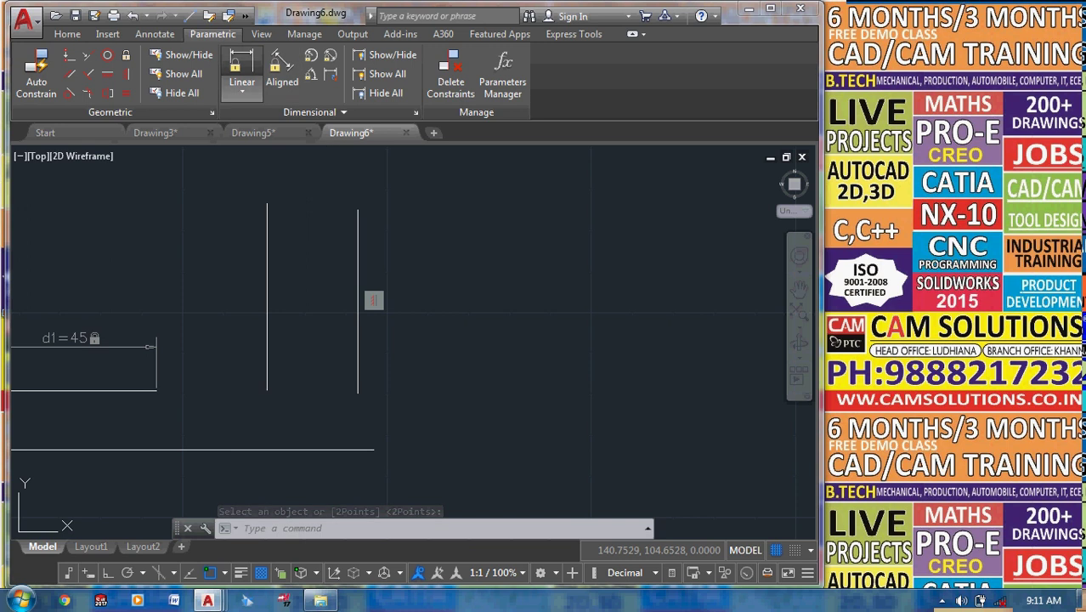
pyautogui.click(360, 395)
pyautogui.click(358, 210)
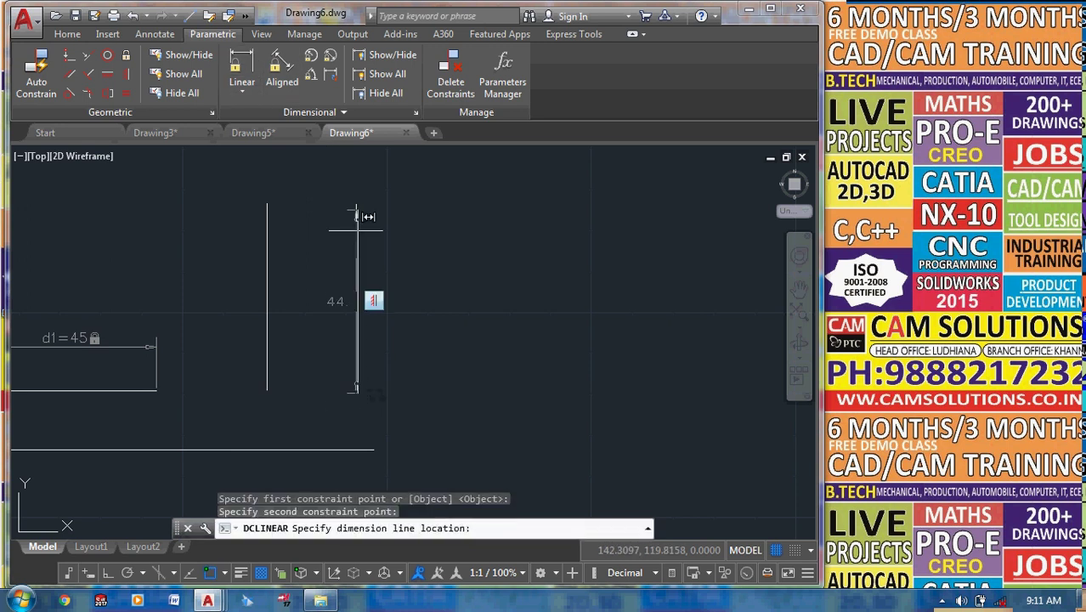
pyautogui.click(455, 278)
pyautogui.write('6004')
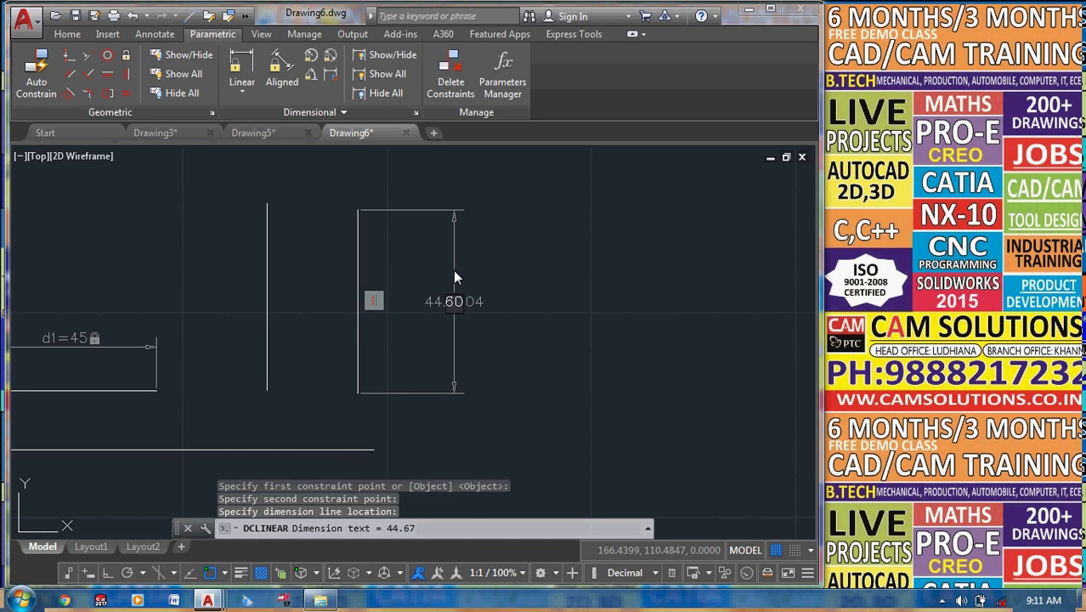
pyautogui.press('Return')
pyautogui.press('Escape')
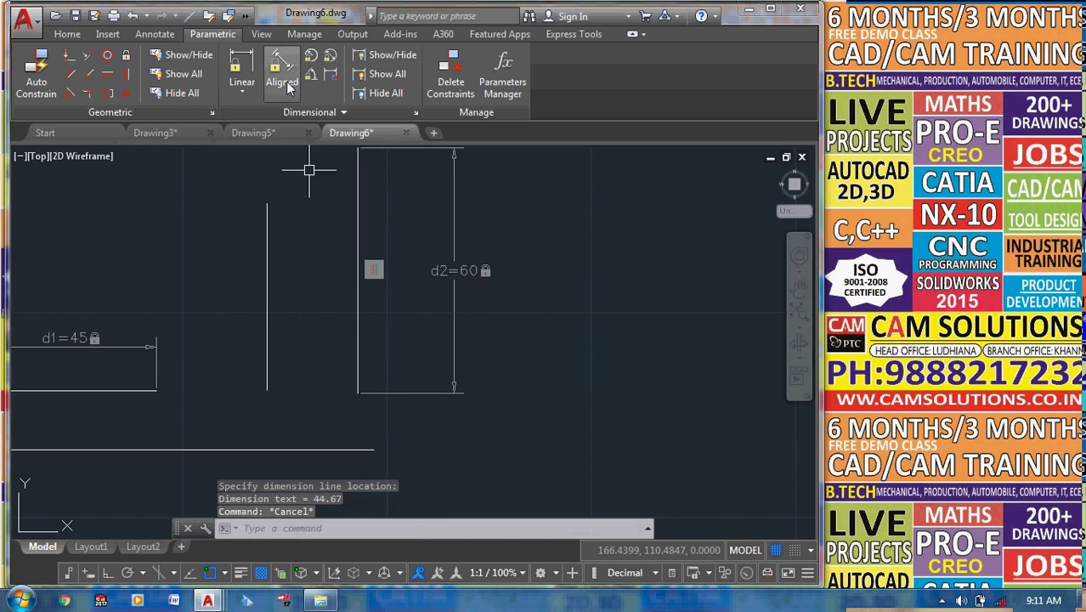
# Lock the horizontal distance from the d1 shape to that line with d3 = 80.
pyautogui.click(244, 72)
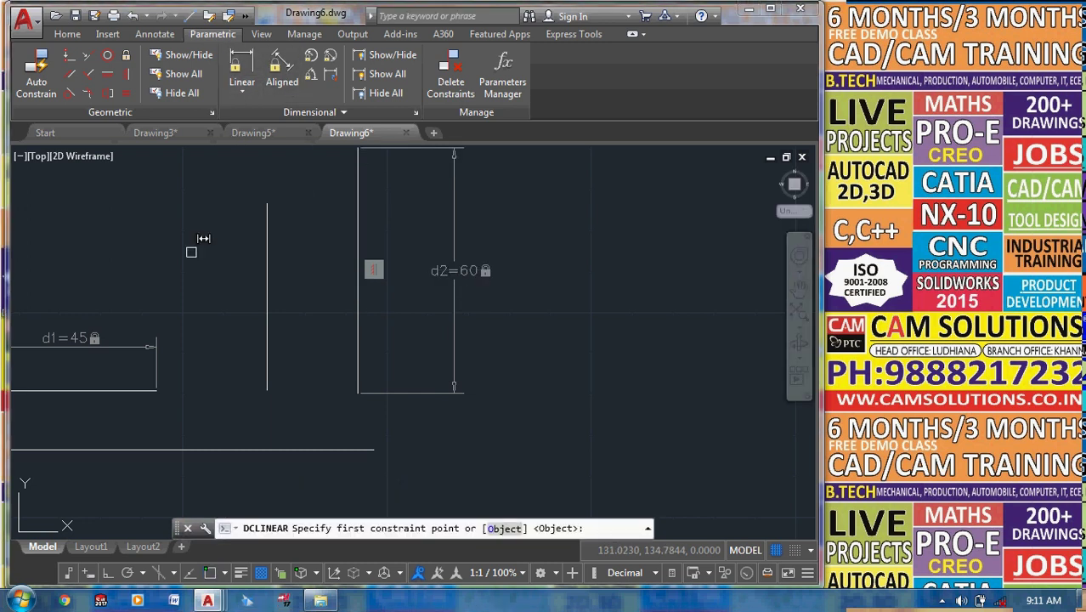
pyautogui.click(156, 390)
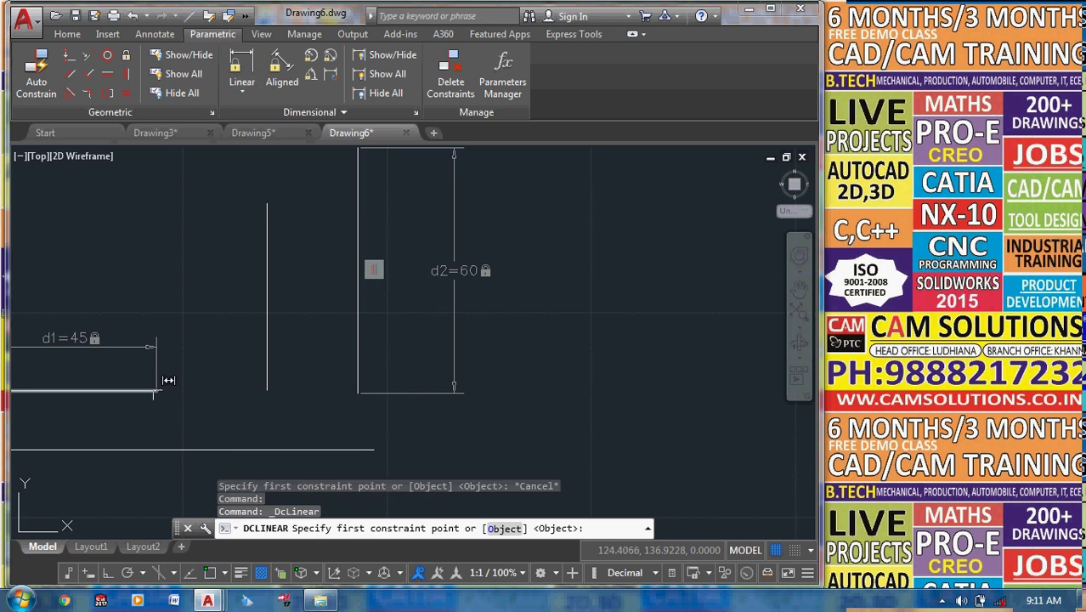
pyautogui.click(359, 391)
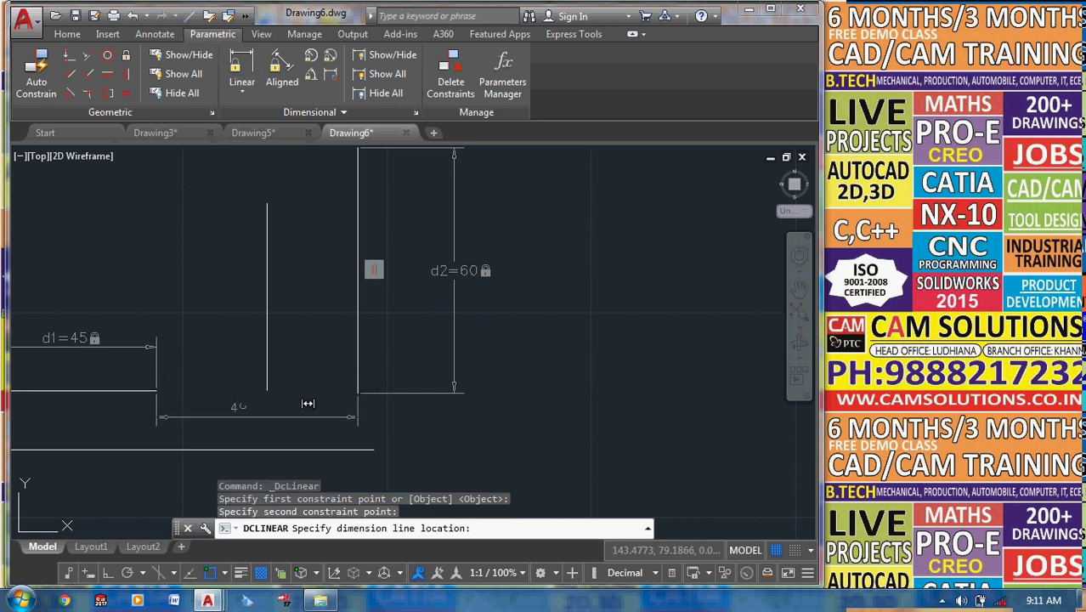
pyautogui.click(295, 415)
pyautogui.write('80')
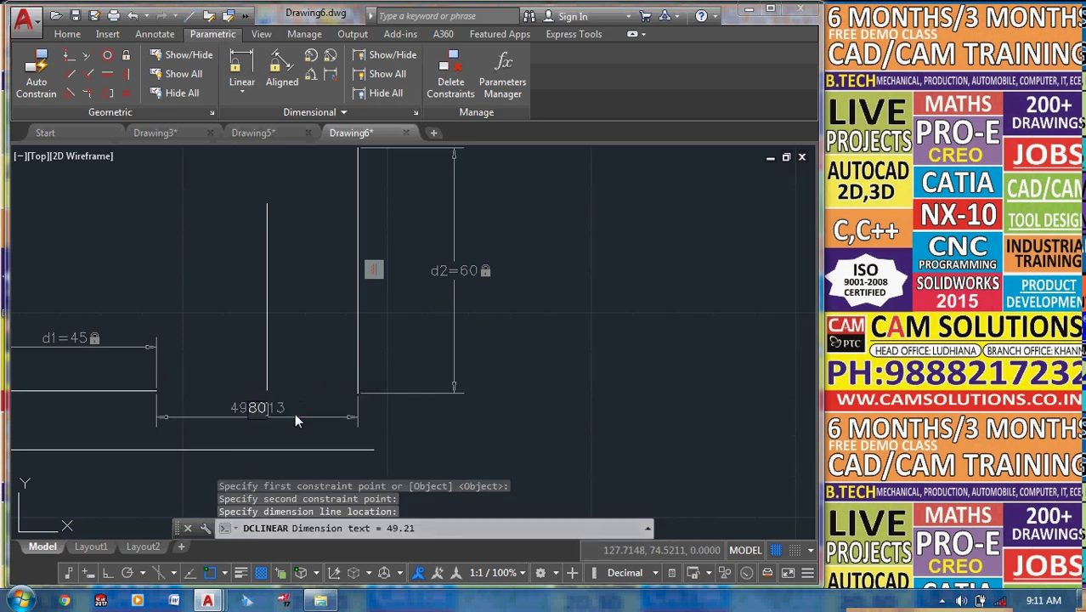
pyautogui.press('Return')
pyautogui.write('80')
pyautogui.press('Return')
# Recentre the view, box-select the dimensions, then clear the selection.
pyautogui.scroll(-2, 396, 368)
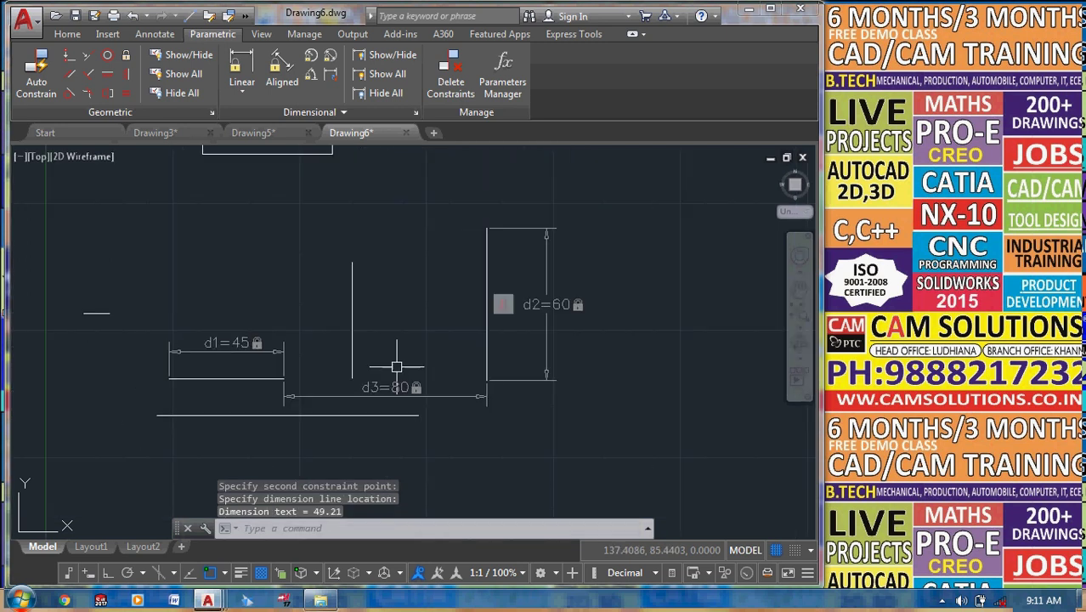
pyautogui.moveTo(396, 367)
pyautogui.mouseDown(button='middle')
pyautogui.moveTo(355, 314)
pyautogui.moveTo(385, 228)
pyautogui.mouseUp(button='middle')
pyautogui.click(399, 412)
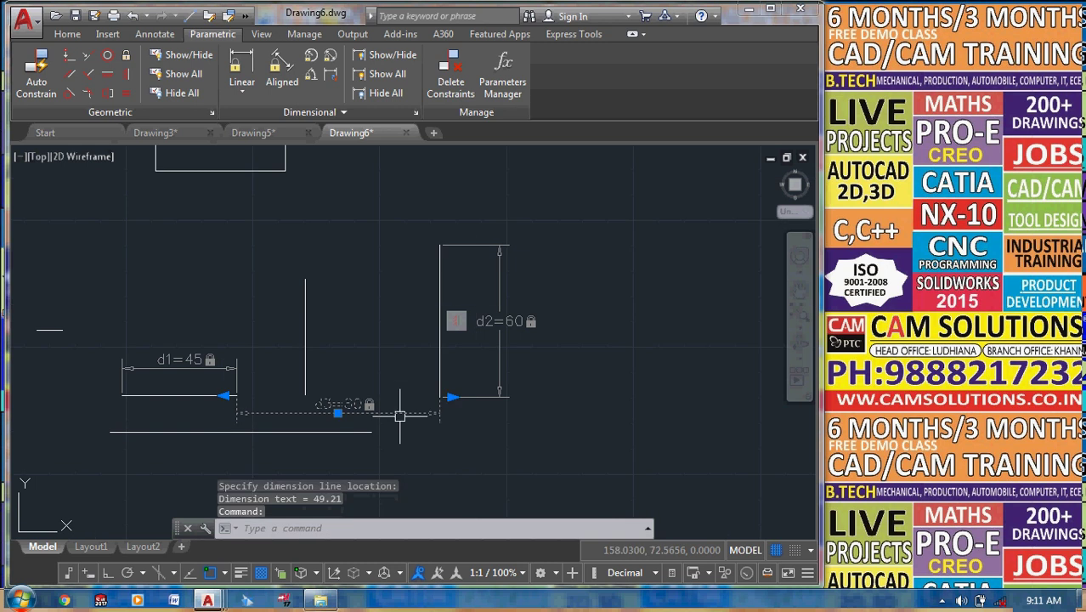
pyautogui.click(535, 421)
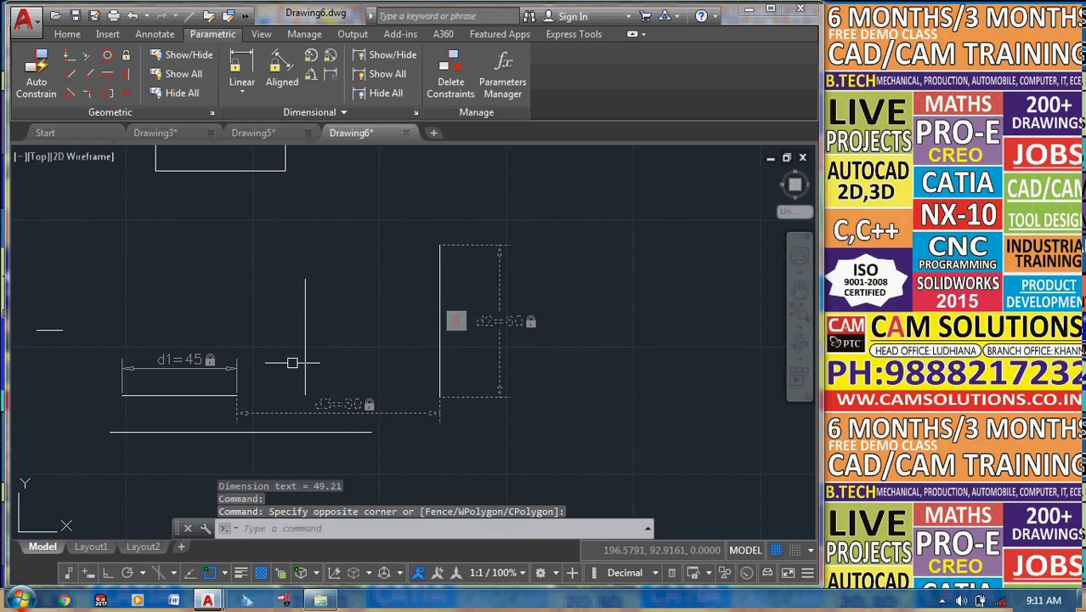
pyautogui.click(228, 366)
pyautogui.moveTo(295, 332); pyautogui.dragTo(300, 286, button='middle')
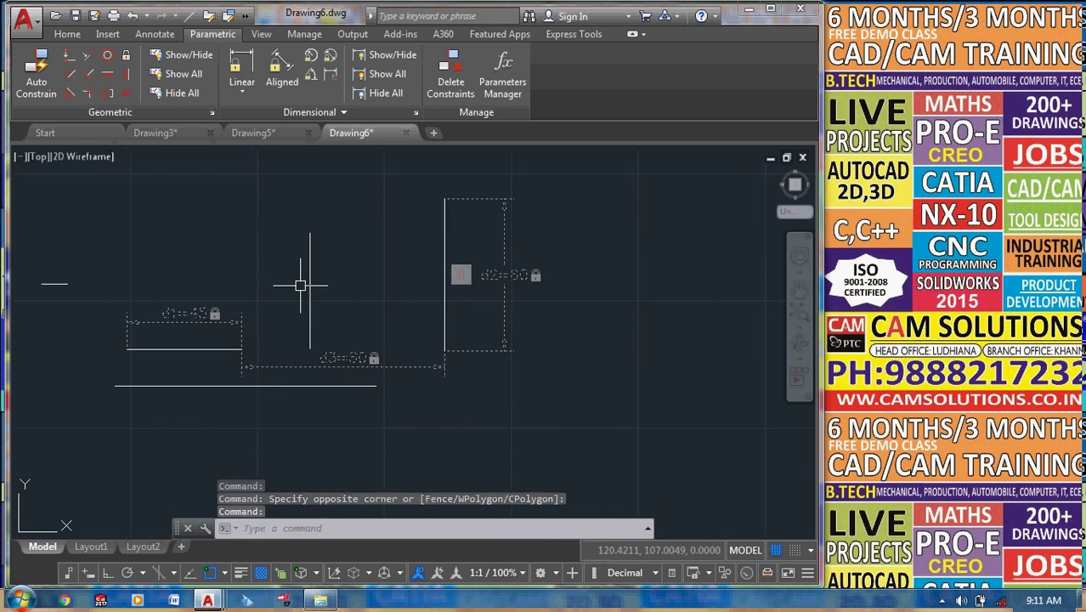
pyautogui.press('Escape')
pyautogui.press('Escape')
pyautogui.moveTo(267, 181); pyautogui.dragTo(82, 230, button='middle')
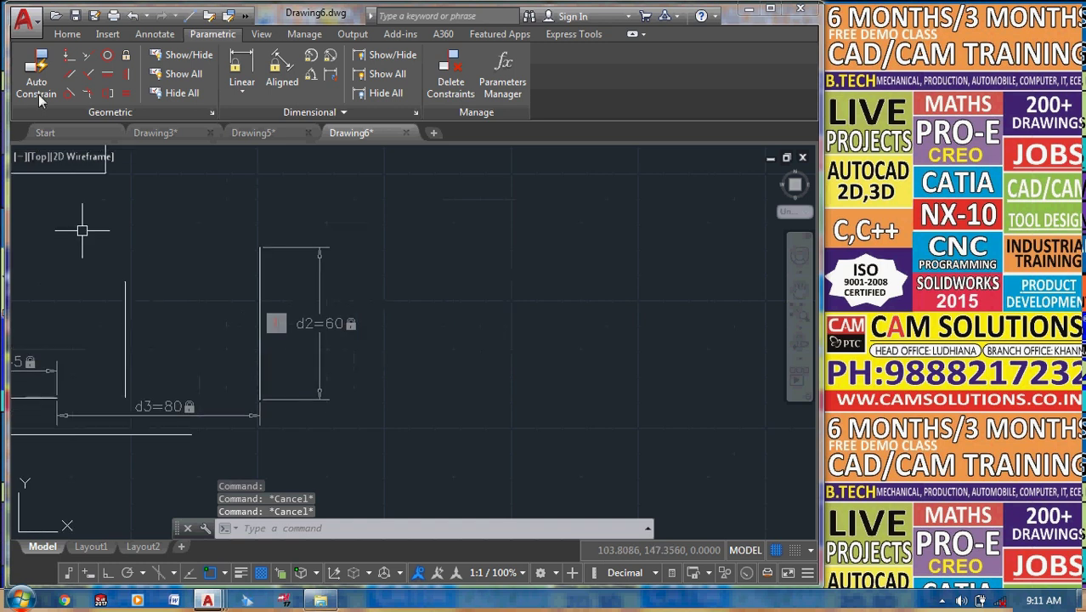
pyautogui.click(67, 34)
# Draw a new line and constrain it horizontal.
pyautogui.click(28, 68)
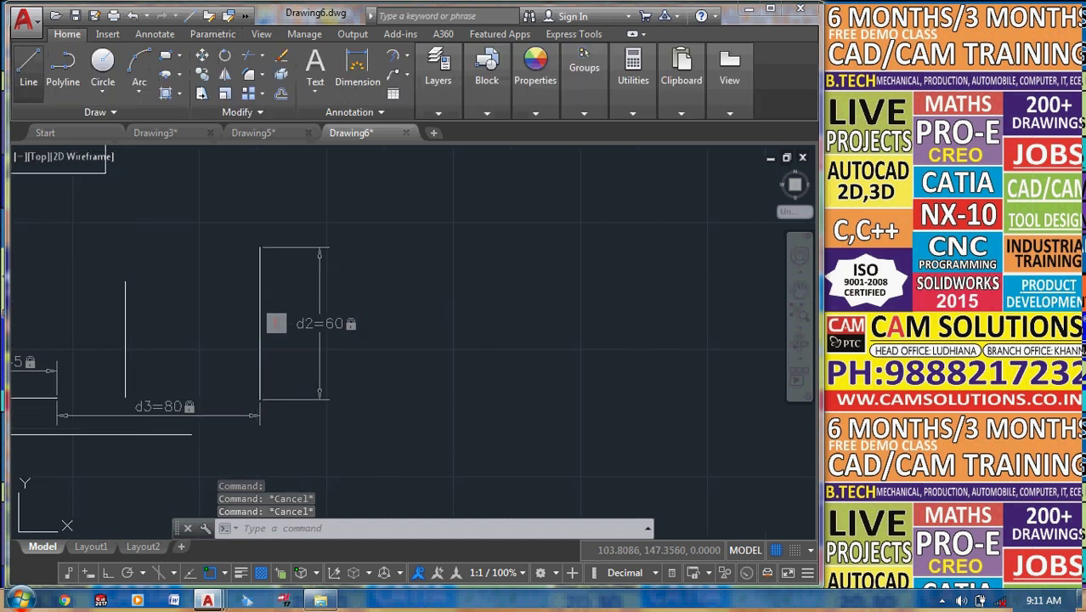
pyautogui.click(397, 370)
pyautogui.click(612, 349)
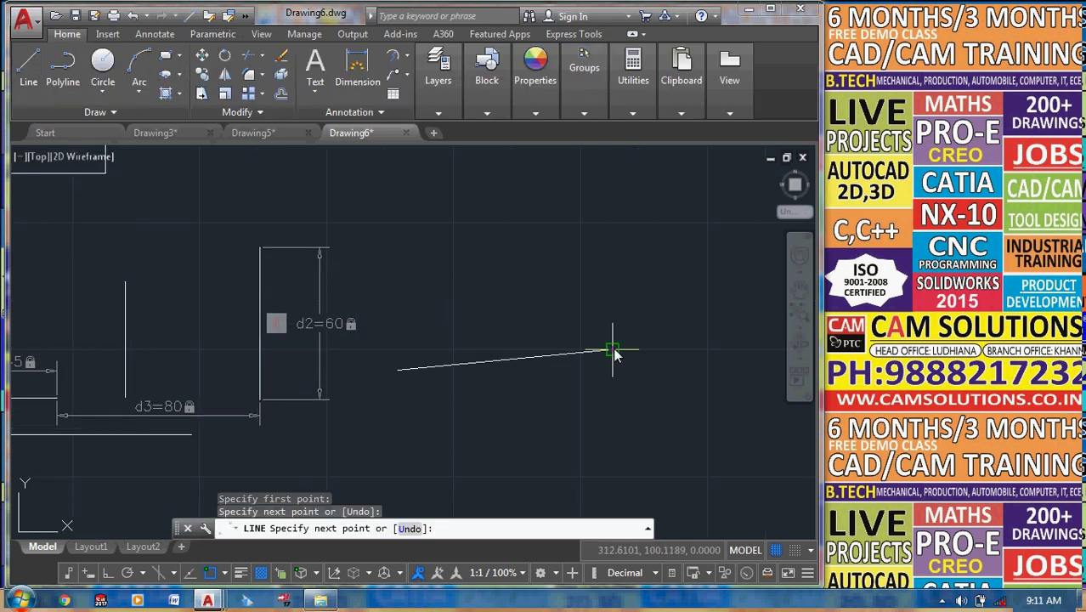
pyautogui.rightClick(611, 349)
pyautogui.click(646, 358)
pyautogui.click(215, 34)
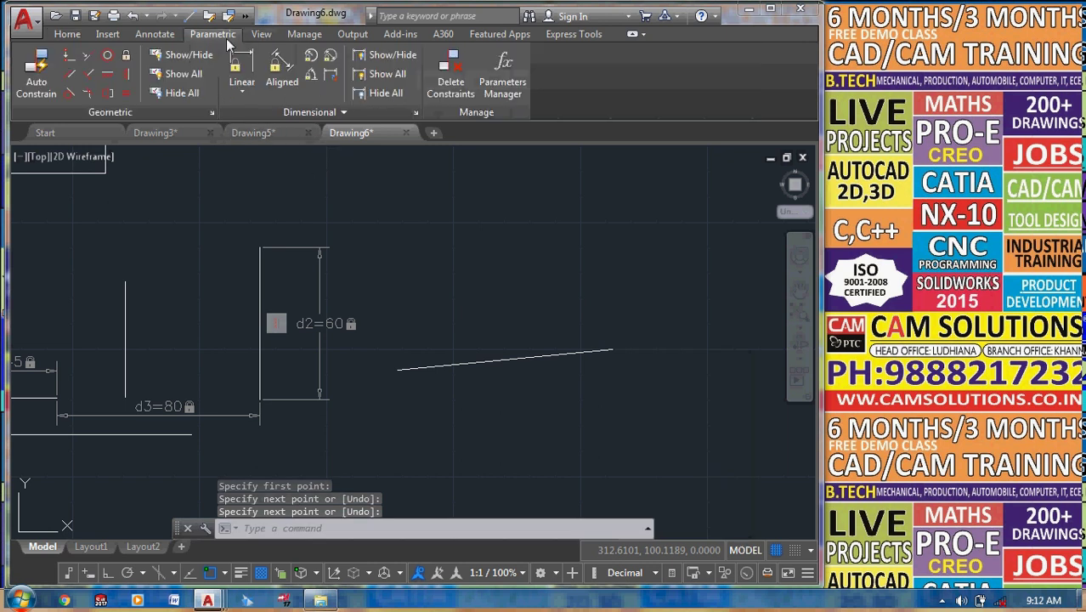
pyautogui.click(107, 74)
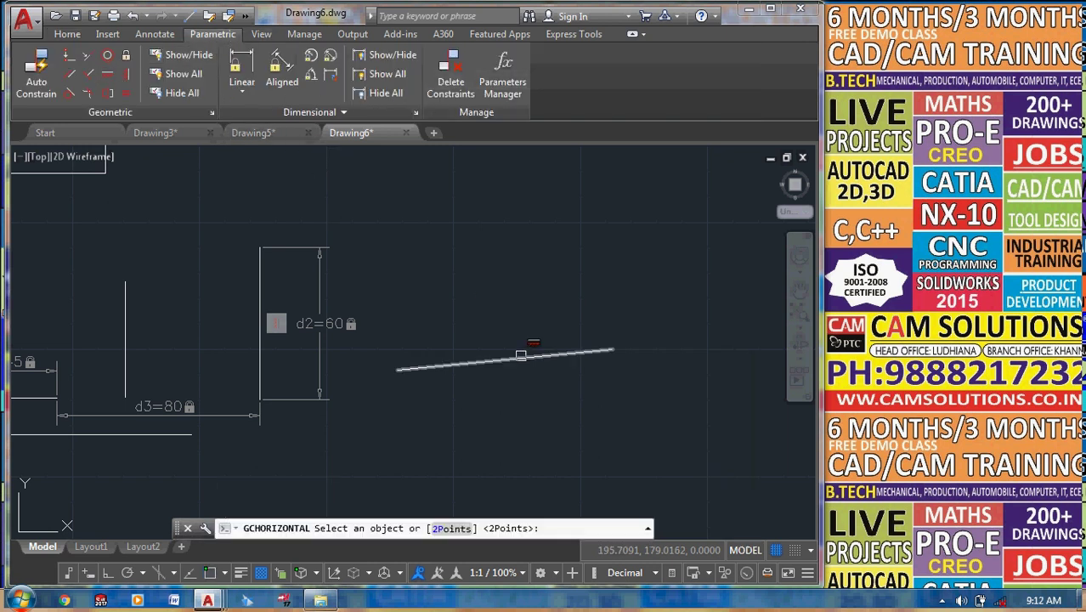
pyautogui.click(519, 357)
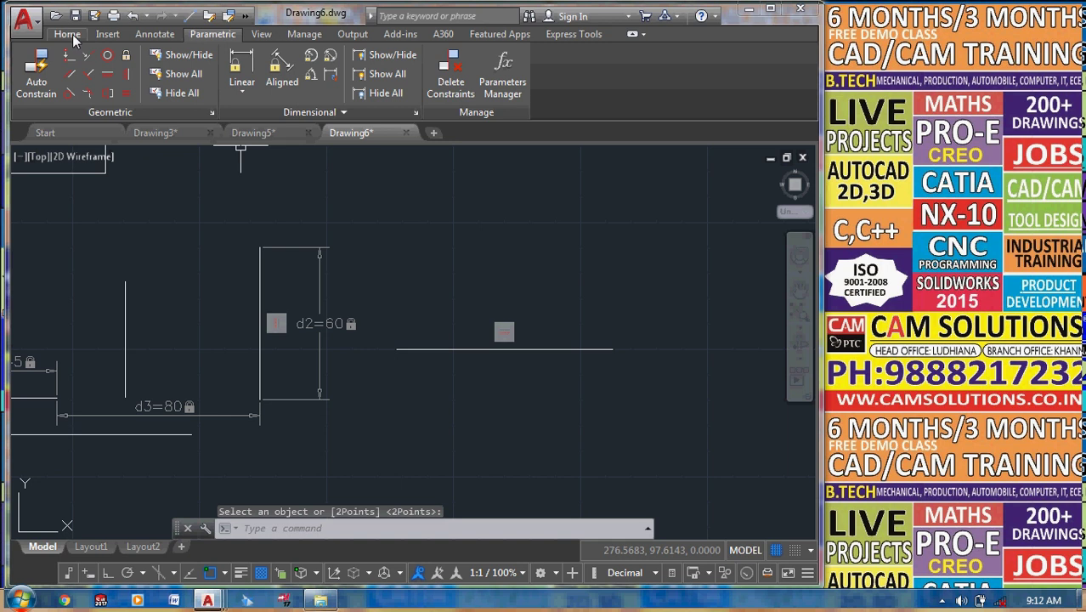
# Draw a line near its left end and constrain it vertical.
pyautogui.click(68, 34)
pyautogui.click(28, 68)
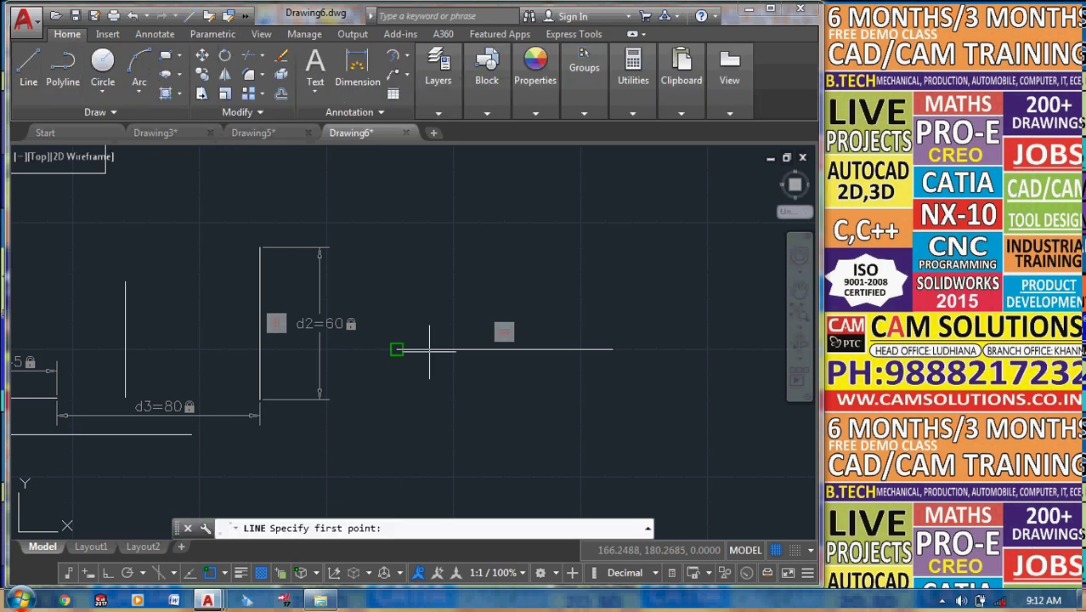
pyautogui.click(380, 346)
pyautogui.click(358, 190)
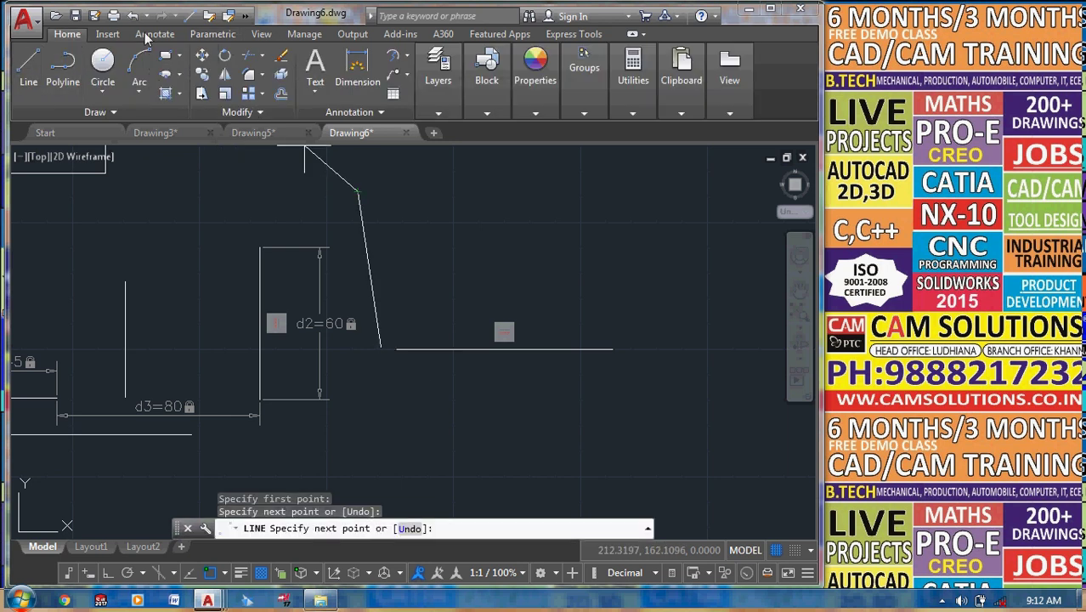
pyautogui.click(200, 34)
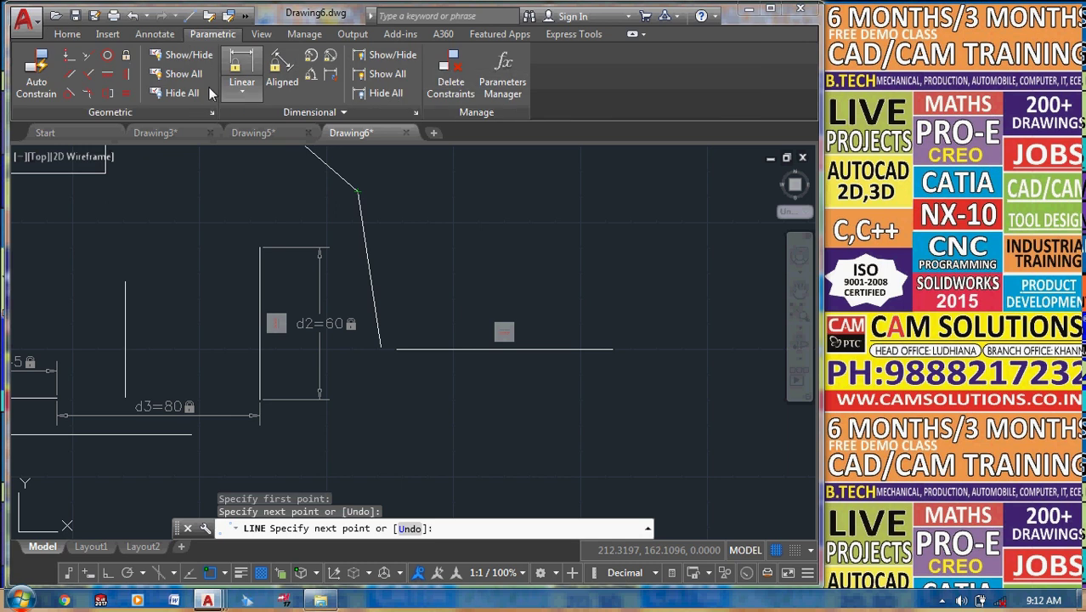
pyautogui.click(126, 76)
pyautogui.click(366, 273)
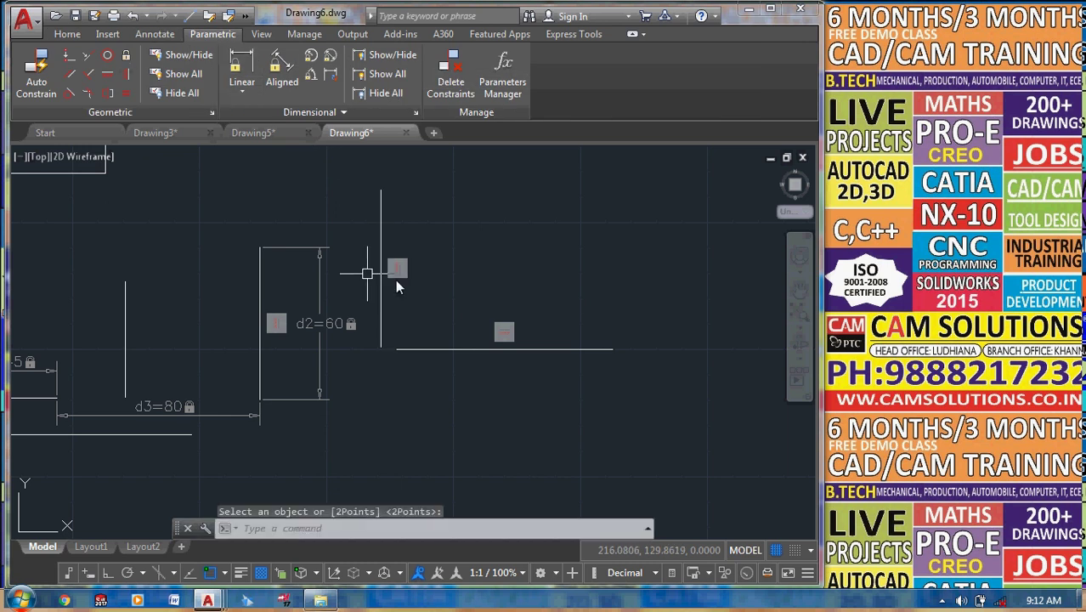
pyautogui.scroll(4, 444, 328)
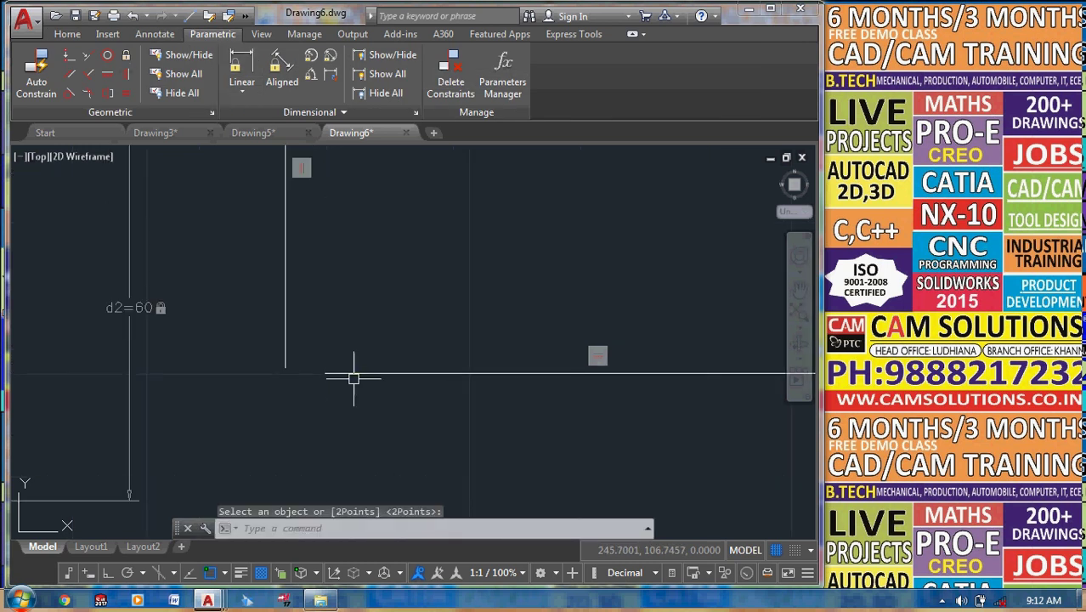
pyautogui.click(326, 374)
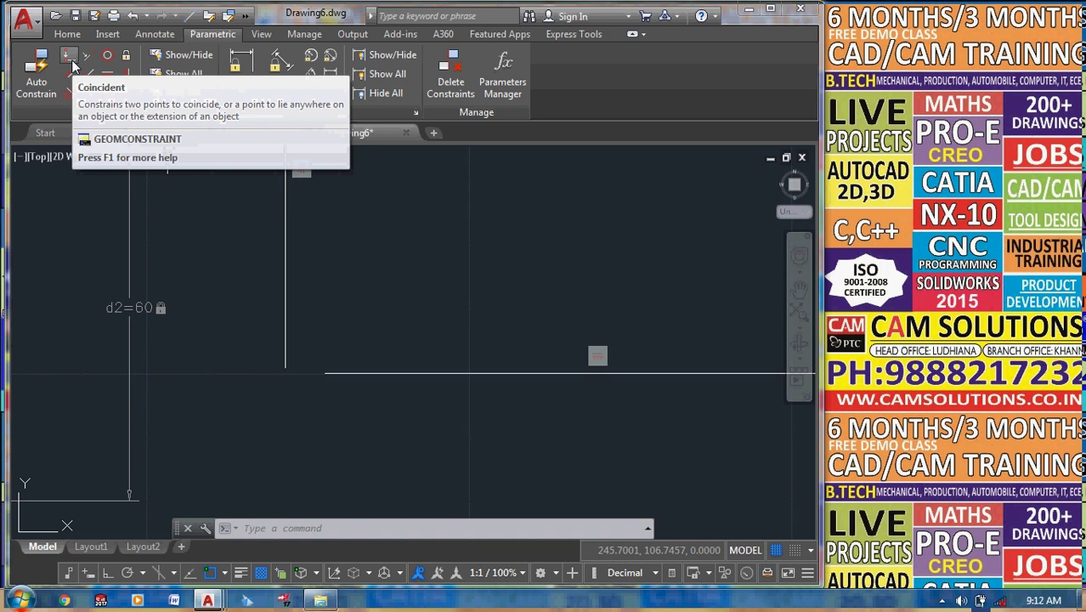
# Make the horizontal line's end coincident with the vertical line's bottom.
pyautogui.click(68, 56)
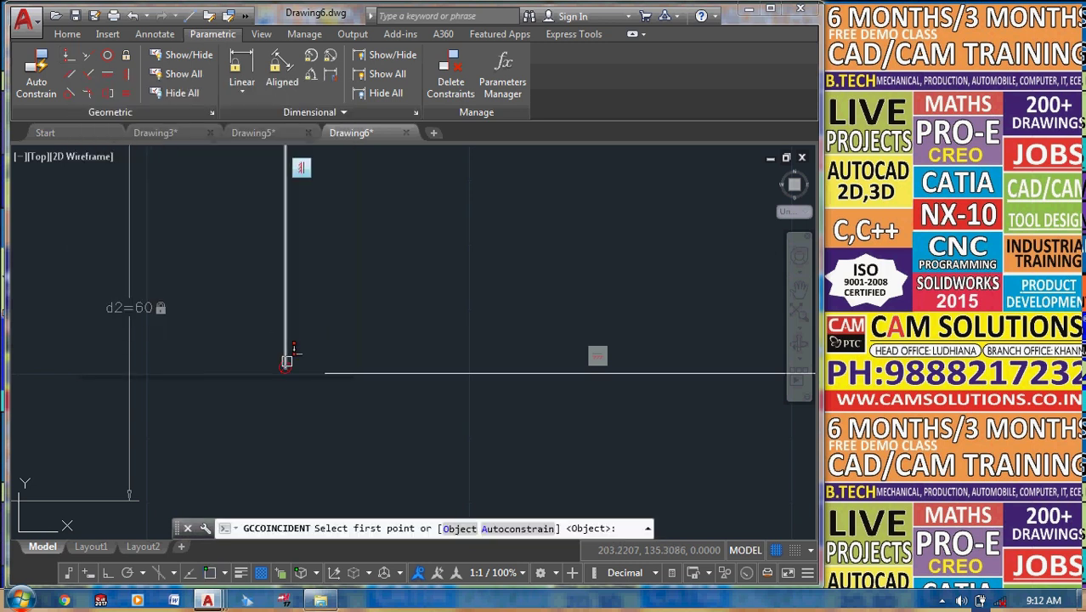
pyautogui.click(287, 360)
pyautogui.click(327, 372)
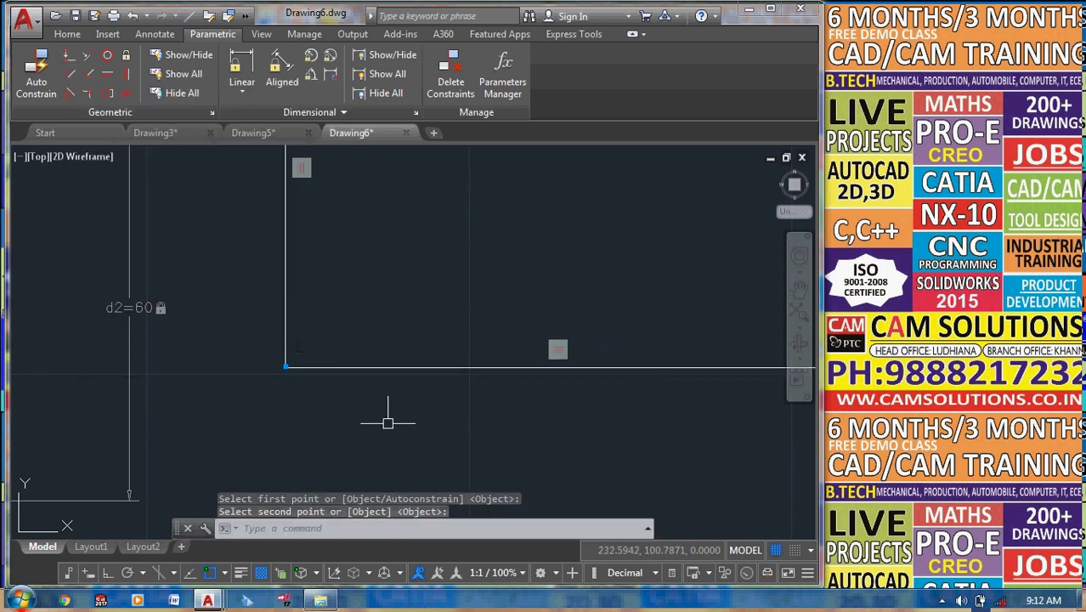
pyautogui.scroll(-2, 387, 417)
pyautogui.scroll(1, 353, 405)
pyautogui.scroll(1, 323, 425)
pyautogui.scroll(1, 289, 437)
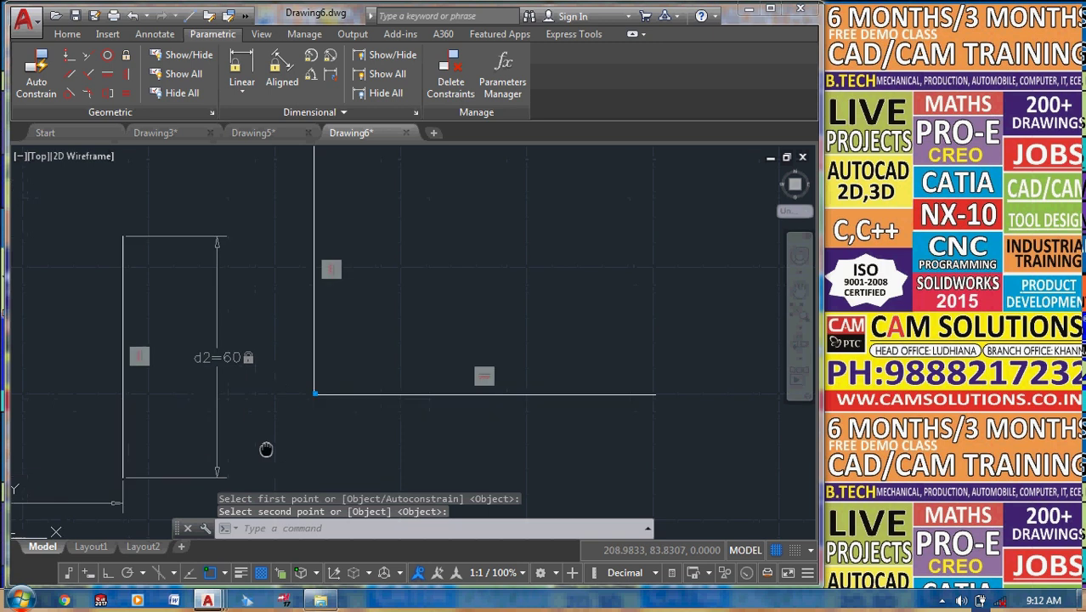
pyautogui.scroll(1, 267, 448)
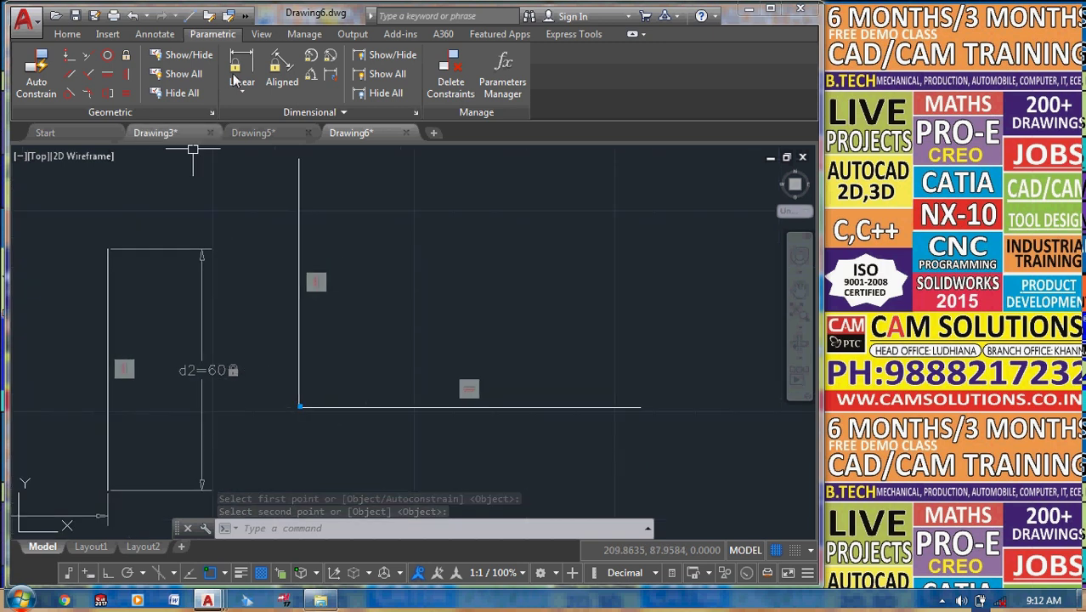
# Lock the vertical line's length with d4 = 80.
pyautogui.click(297, 168)
pyautogui.click(299, 406)
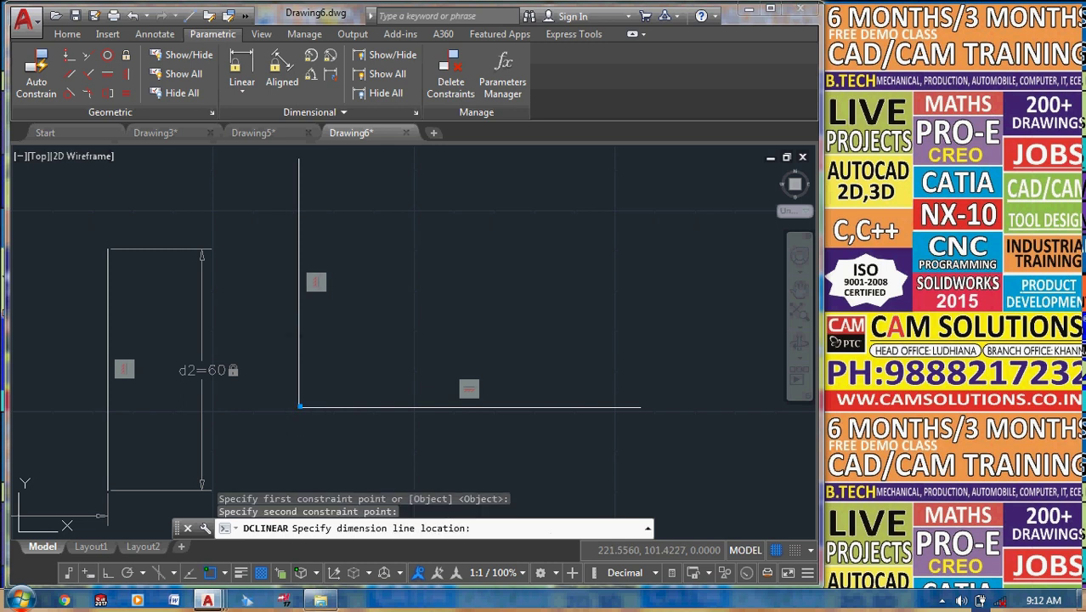
pyautogui.click(267, 336)
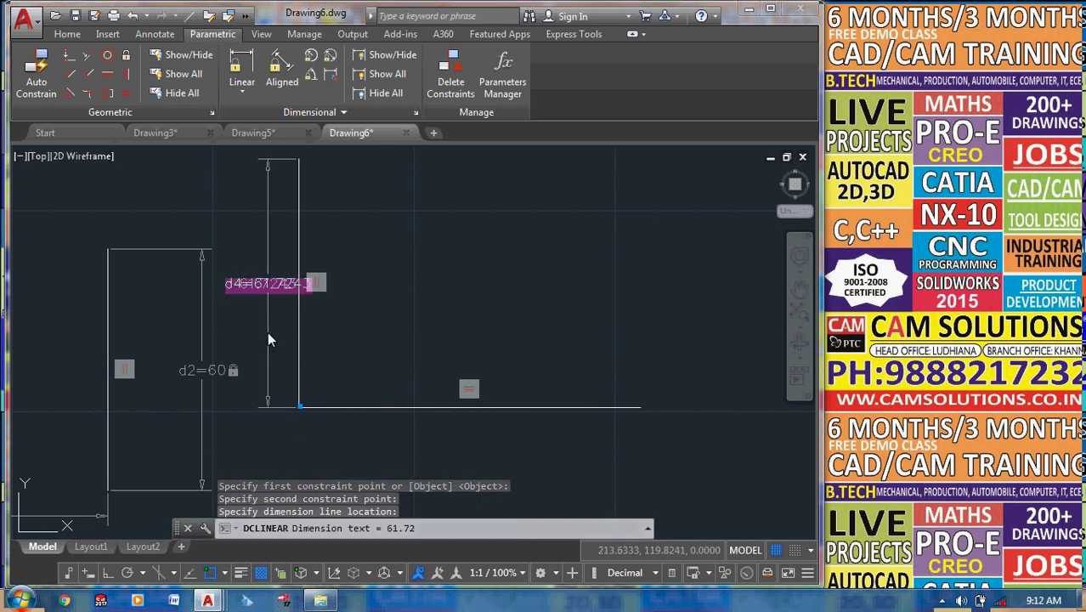
pyautogui.write('80')
pyautogui.press('Return')
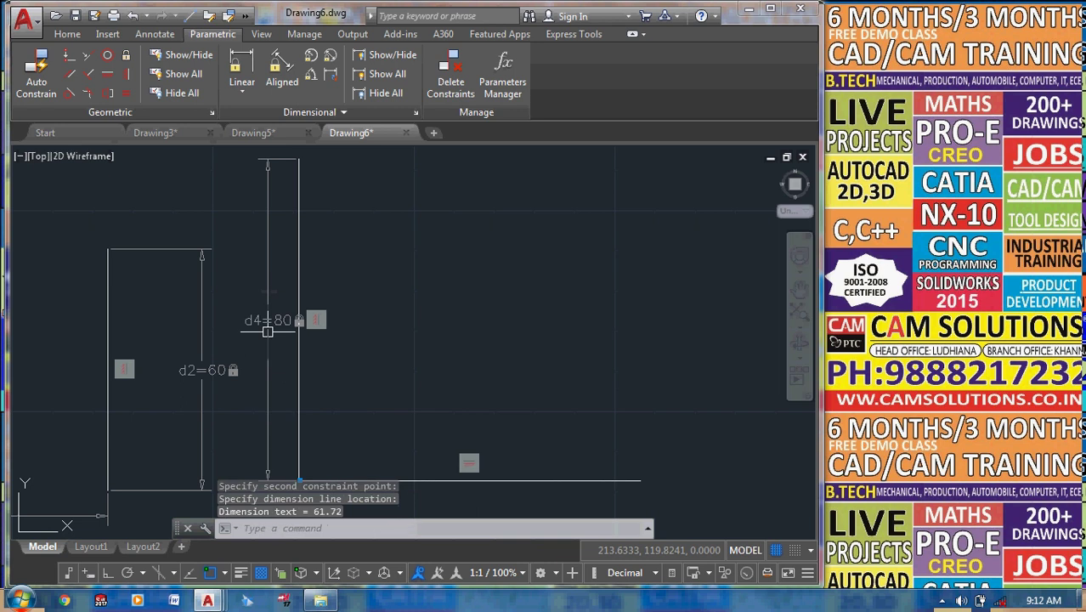
pyautogui.scroll(-2, 552, 281)
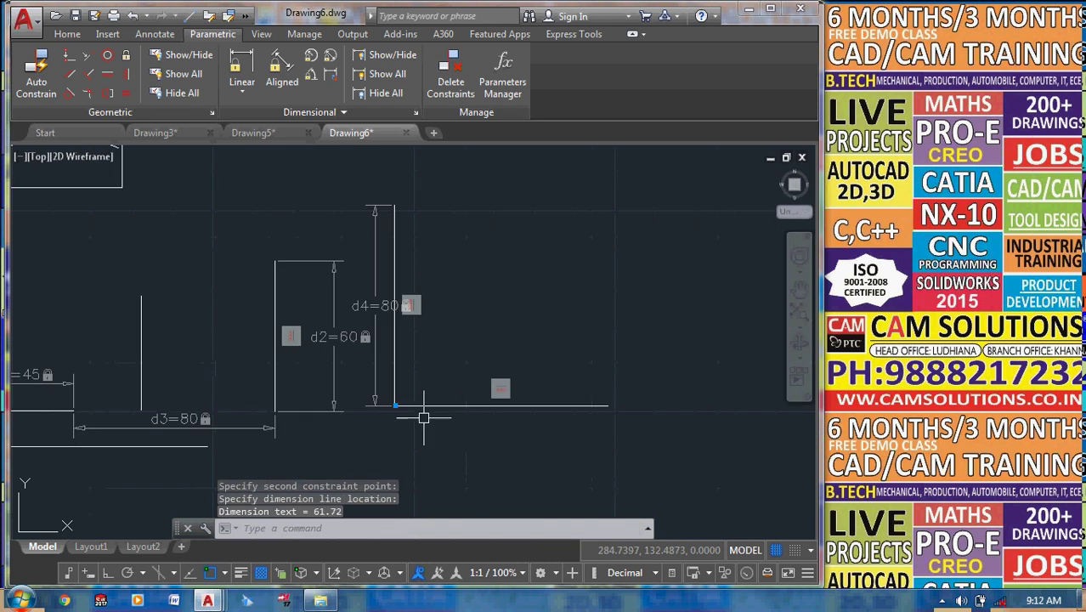
# Lock the horizontal line's length with d5 = 56.
pyautogui.click(241, 62)
pyautogui.click(396, 406)
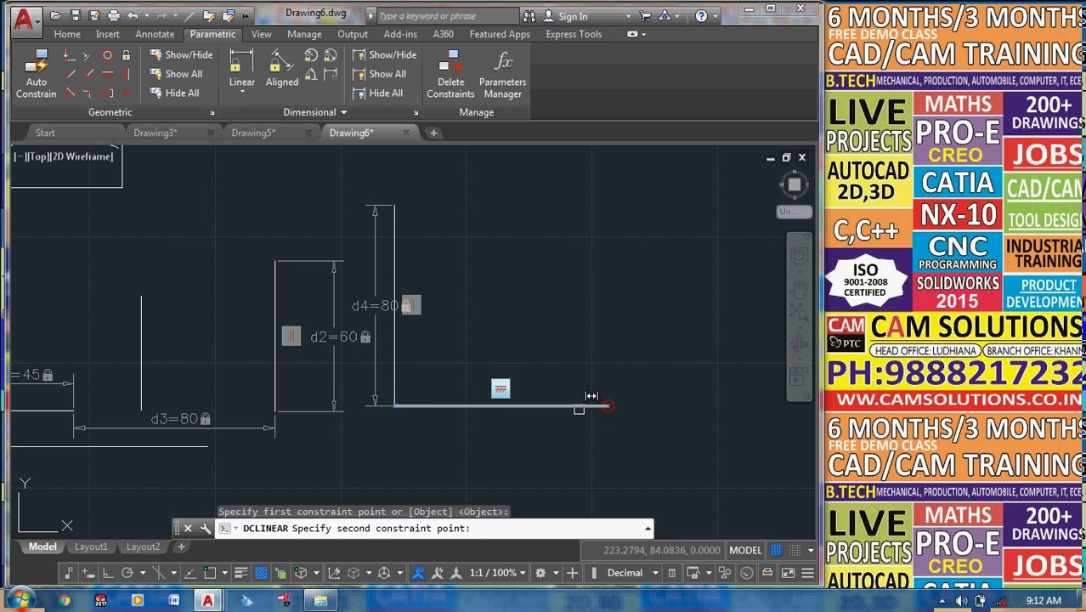
pyautogui.click(607, 406)
pyautogui.click(567, 433)
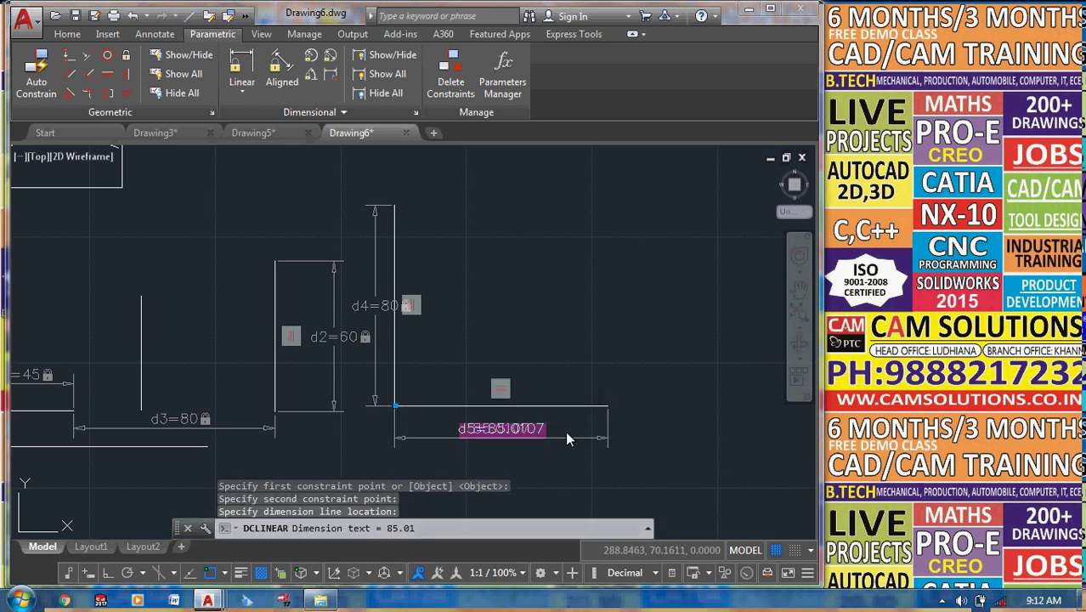
pyautogui.press('Return')
pyautogui.write('56')
pyautogui.press('Return')
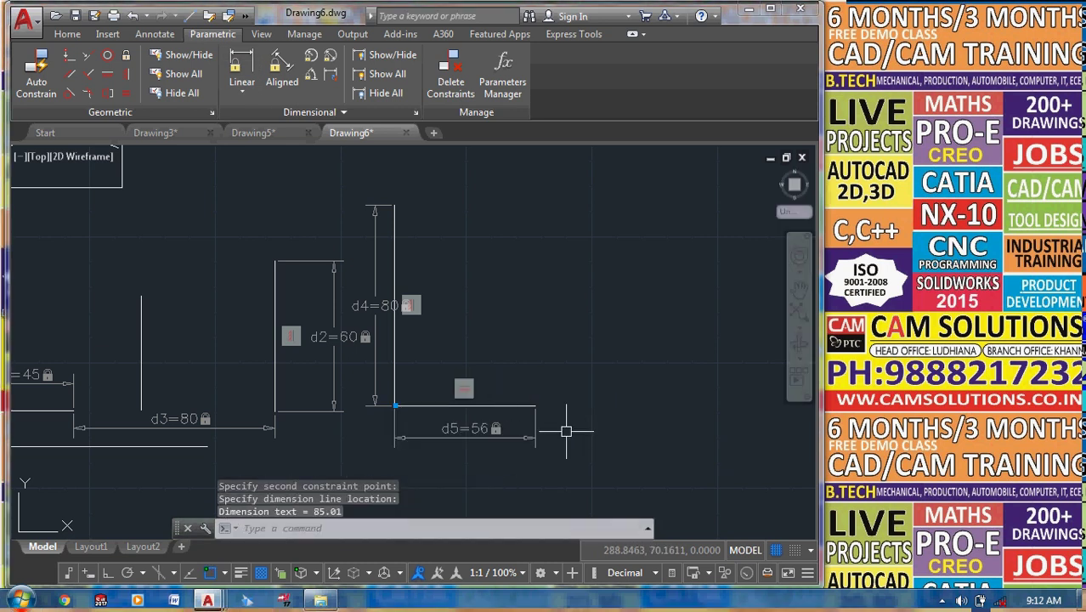
pyautogui.press('Escape')
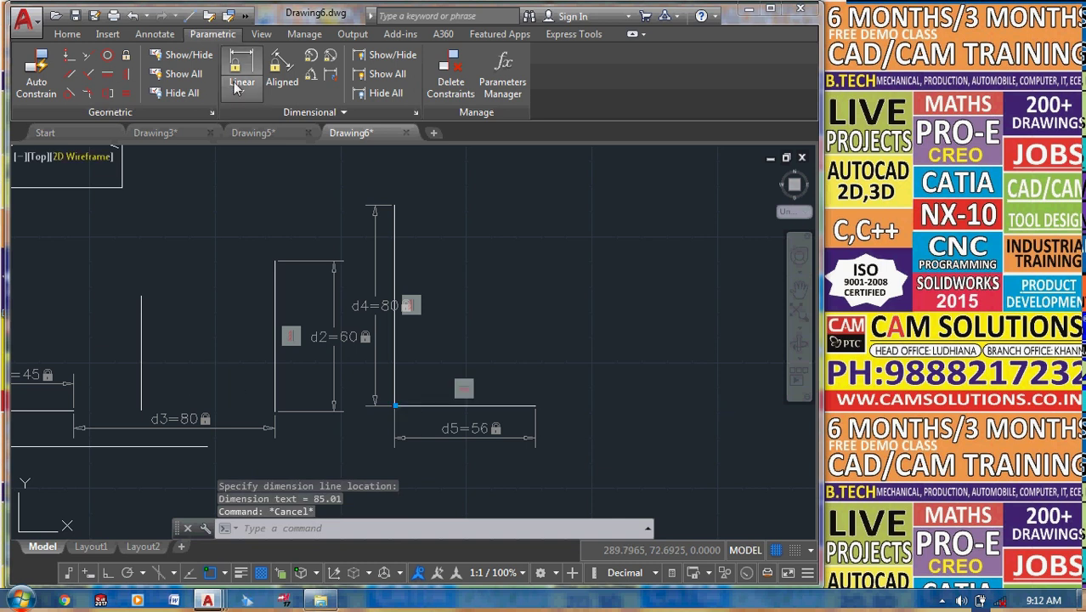
# Join the loose vertical line to the bottom line's right end, redoing a misplaced join.
pyautogui.click(69, 55)
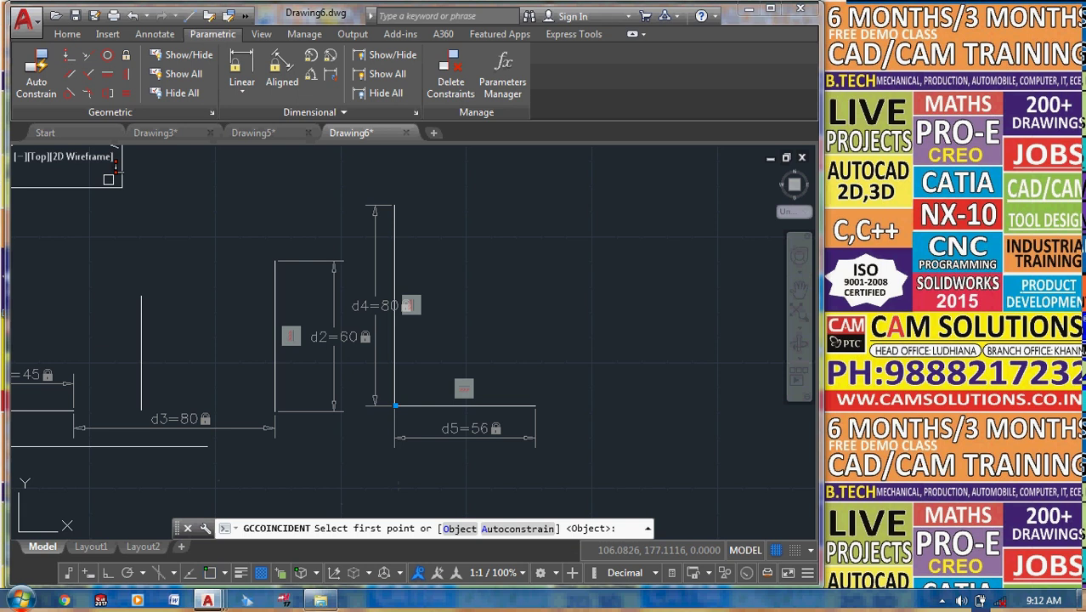
pyautogui.click(143, 409)
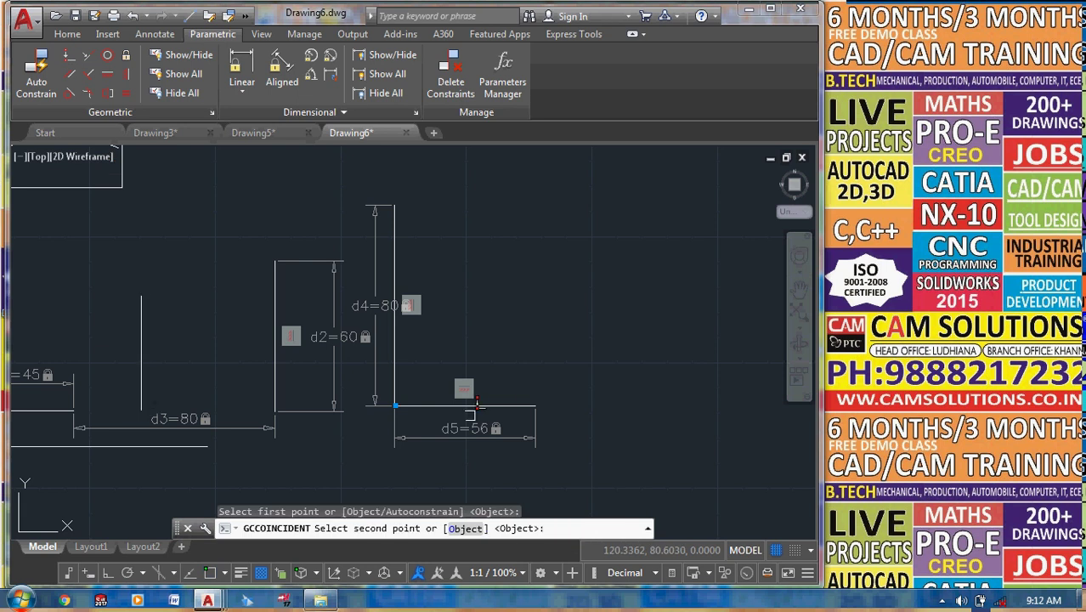
pyautogui.click(534, 406)
pyautogui.moveTo(245, 402); pyautogui.dragTo(618, 380, button='middle')
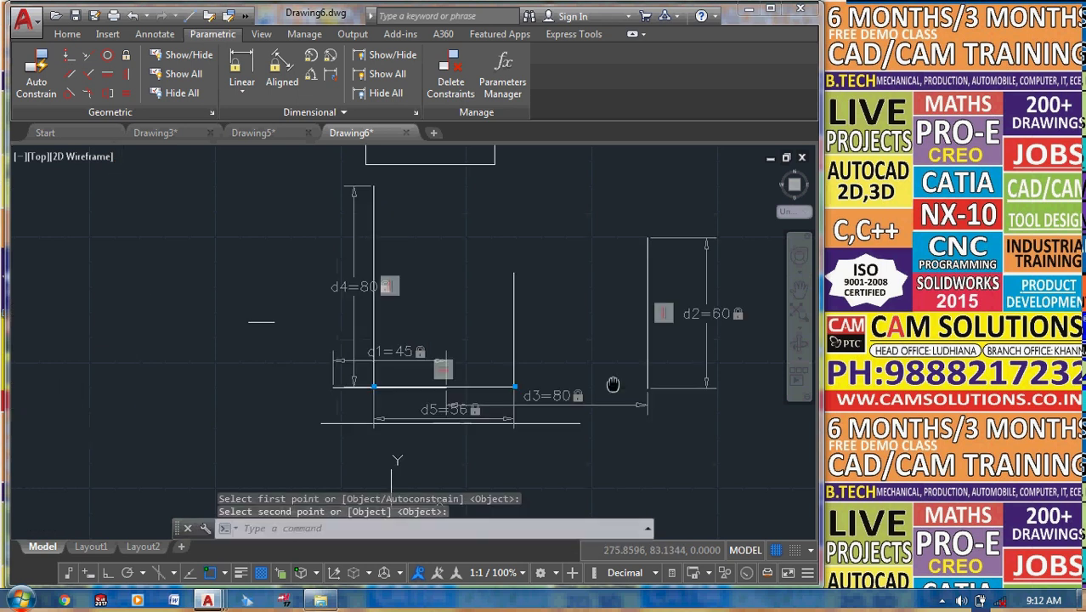
pyautogui.moveTo(807, 357); pyautogui.dragTo(468, 381, button='middle')
pyautogui.click(467, 380)
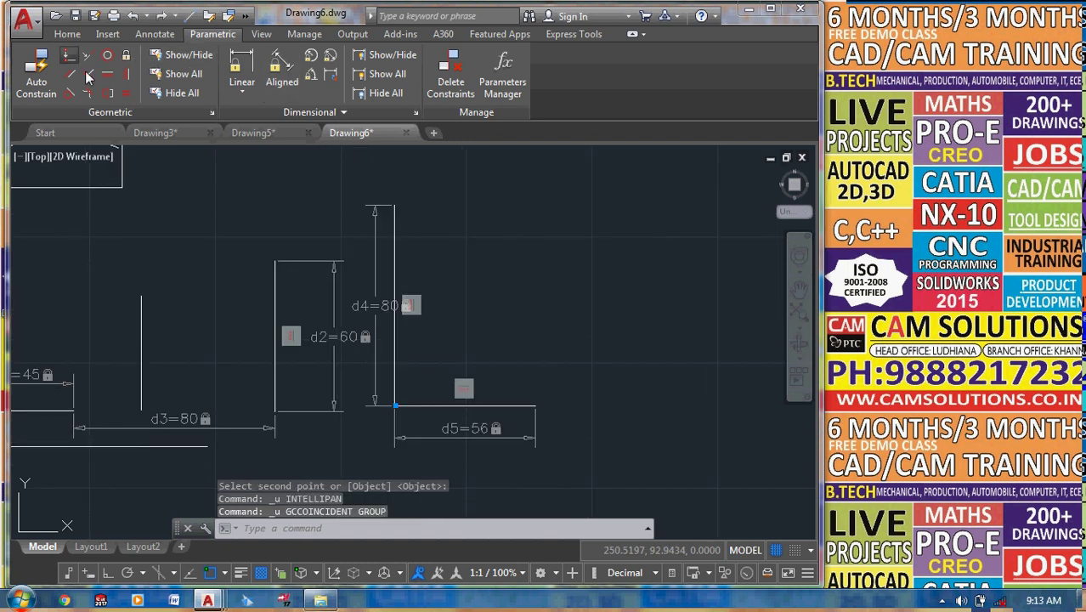
pyautogui.click(69, 54)
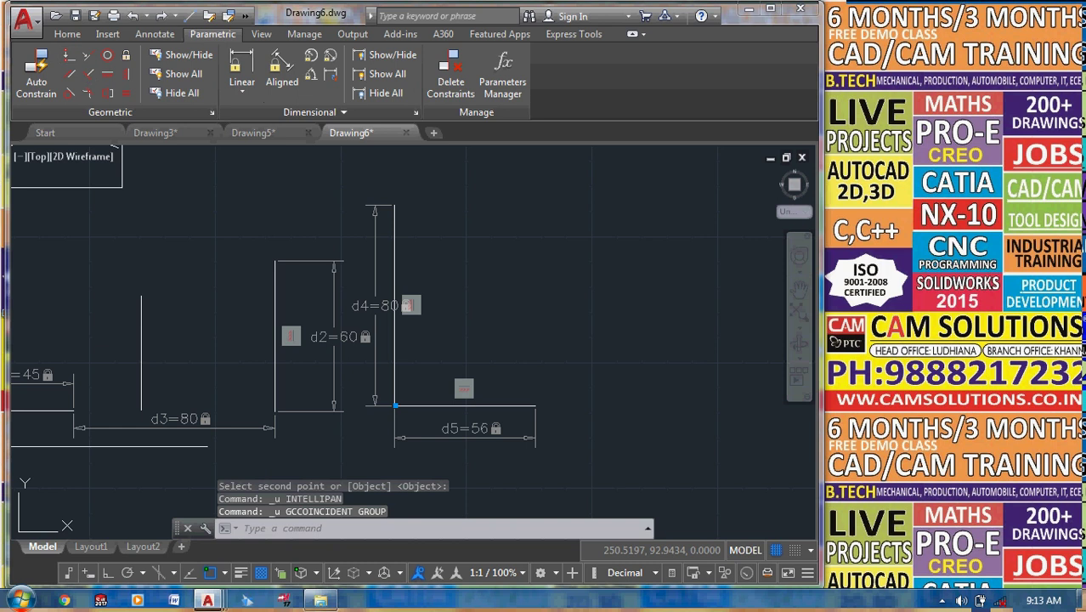
pyautogui.click(532, 405)
pyautogui.click(141, 411)
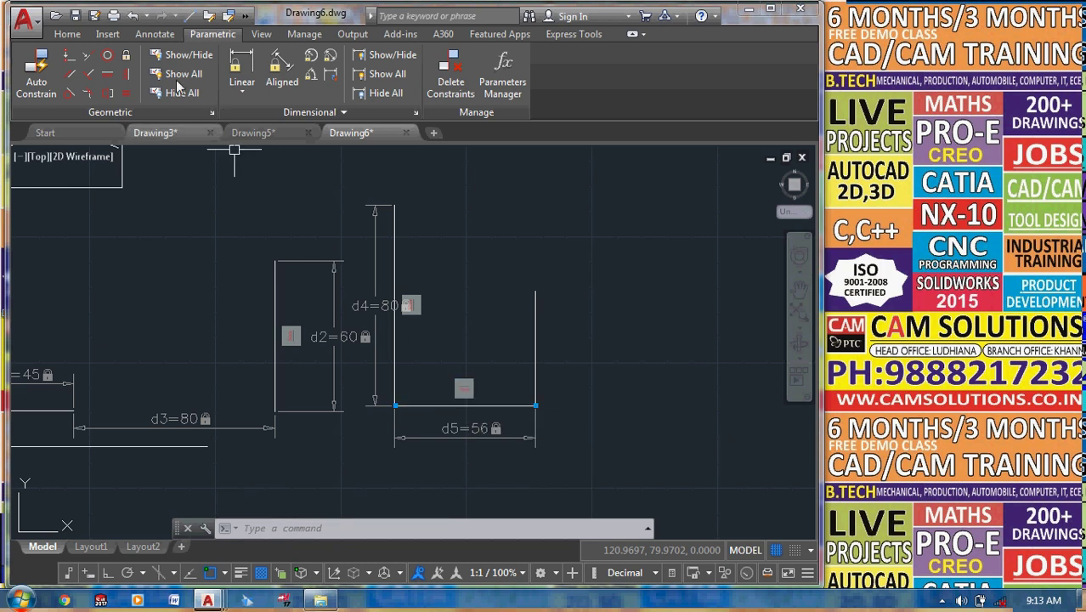
# Make the long horizontal line's end coincident with the right vertical line's top.
pyautogui.click(69, 55)
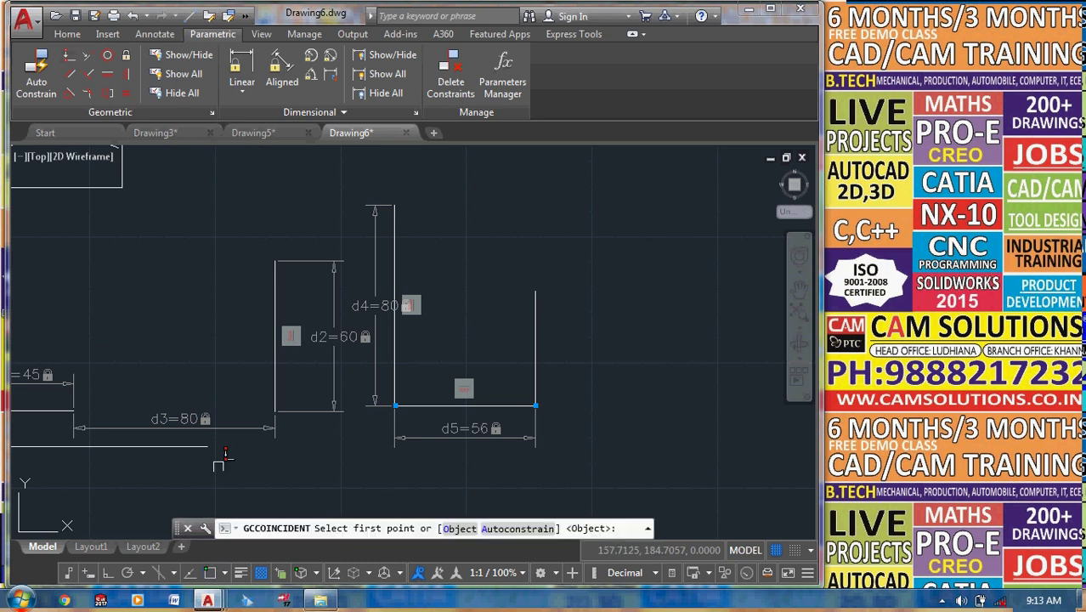
pyautogui.click(210, 447)
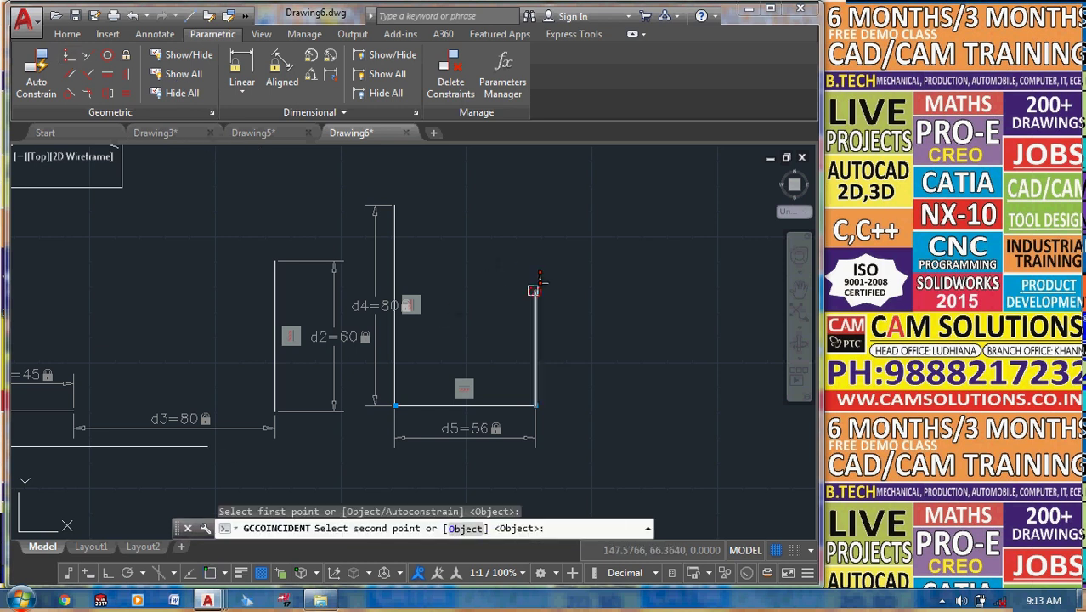
pyautogui.click(533, 291)
pyautogui.click(375, 354)
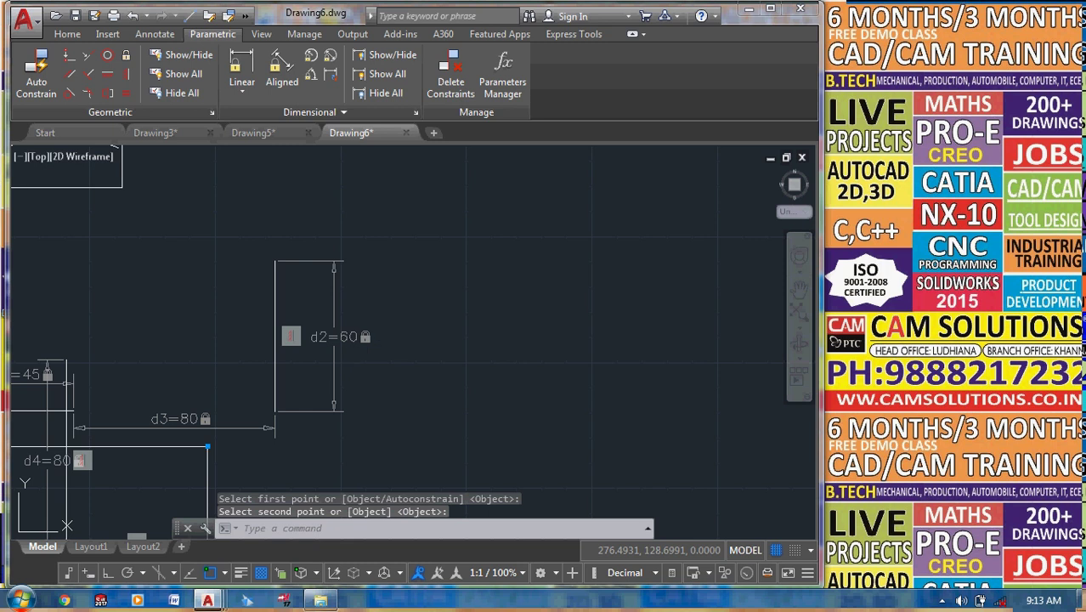
pyautogui.hotkey('ctrl', 'z')
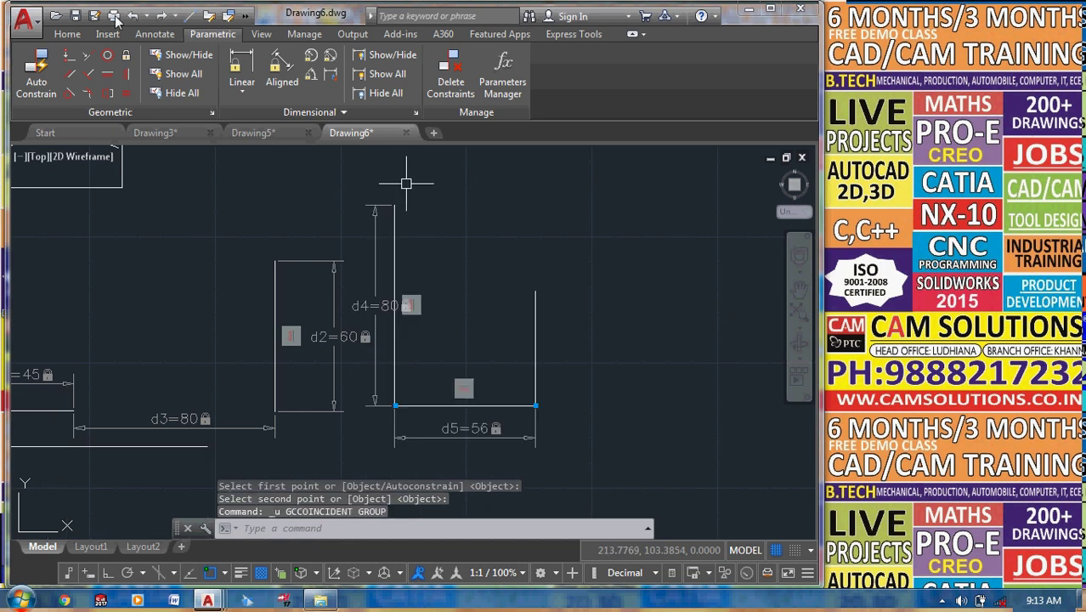
pyautogui.click(69, 58)
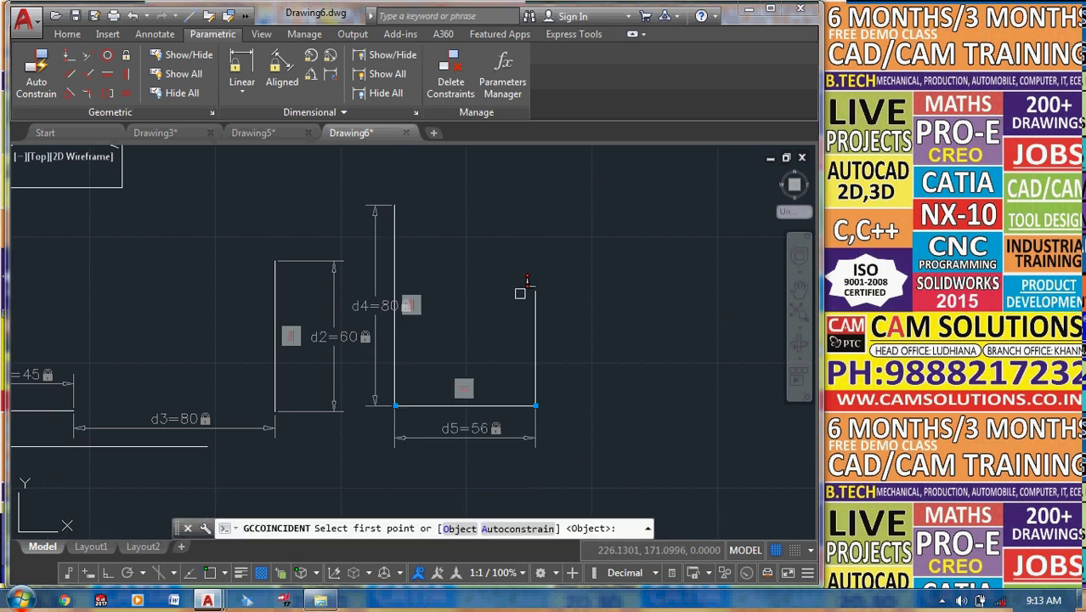
pyautogui.click(535, 291)
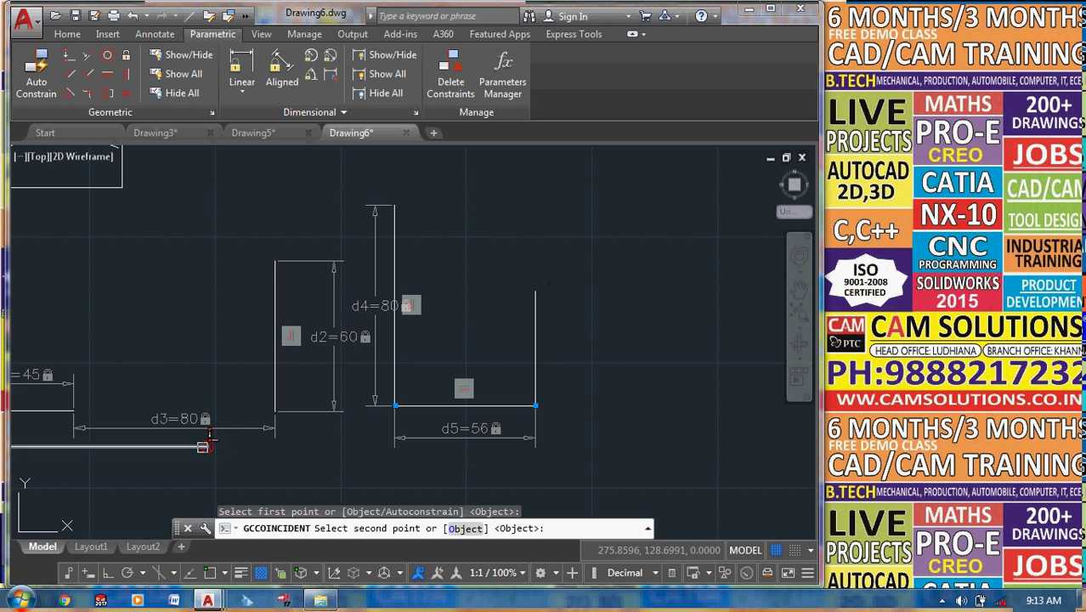
pyautogui.click(207, 445)
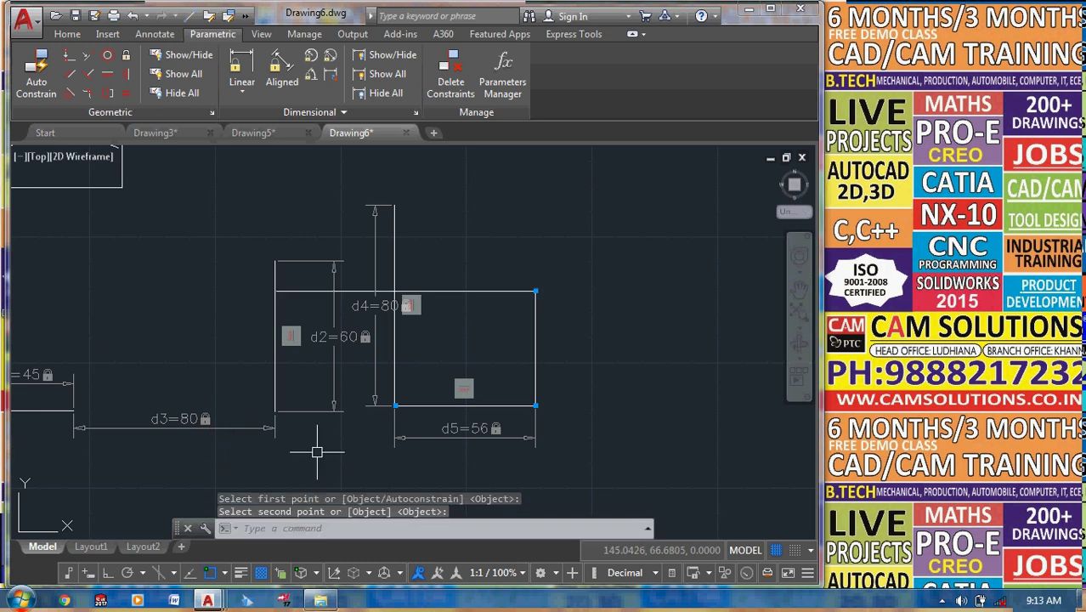
# Join the vertical line's top endpoint to the rectangle's corner with a coincident constraint.
pyautogui.click(69, 54)
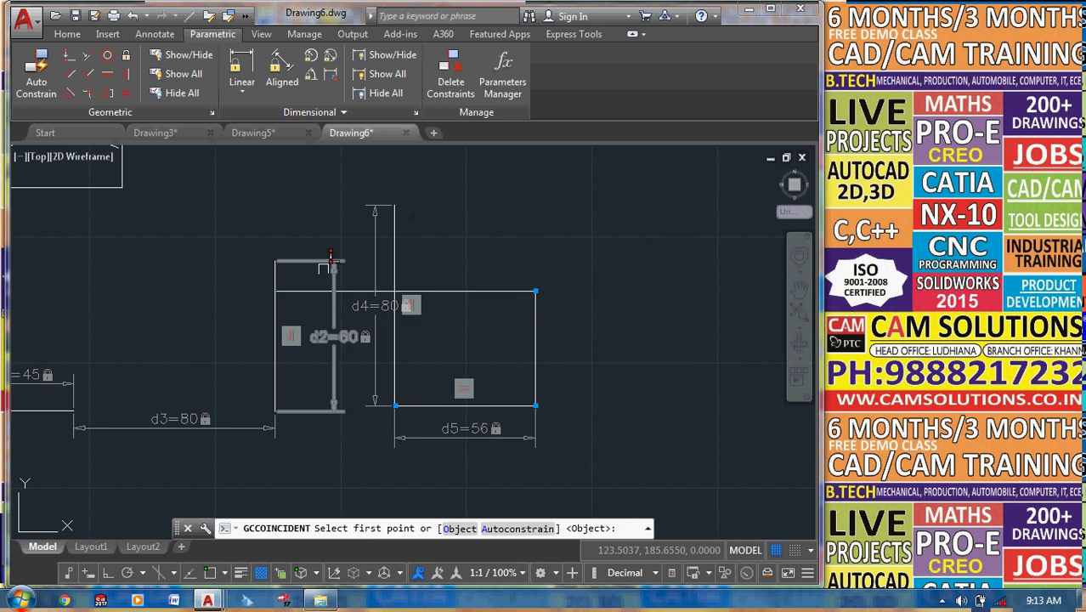
pyautogui.click(283, 289)
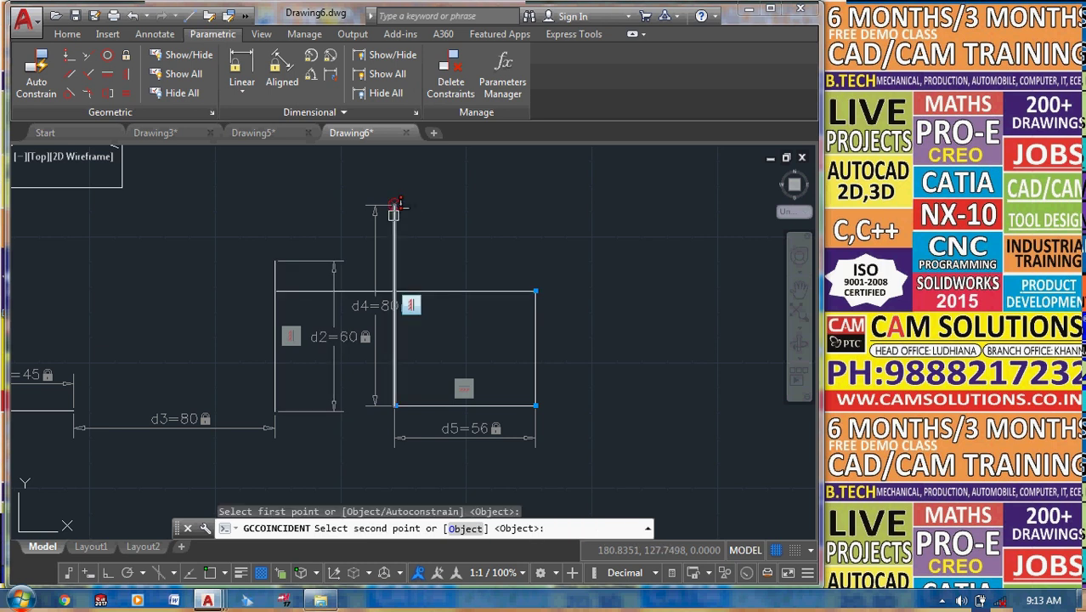
pyautogui.click(406, 207)
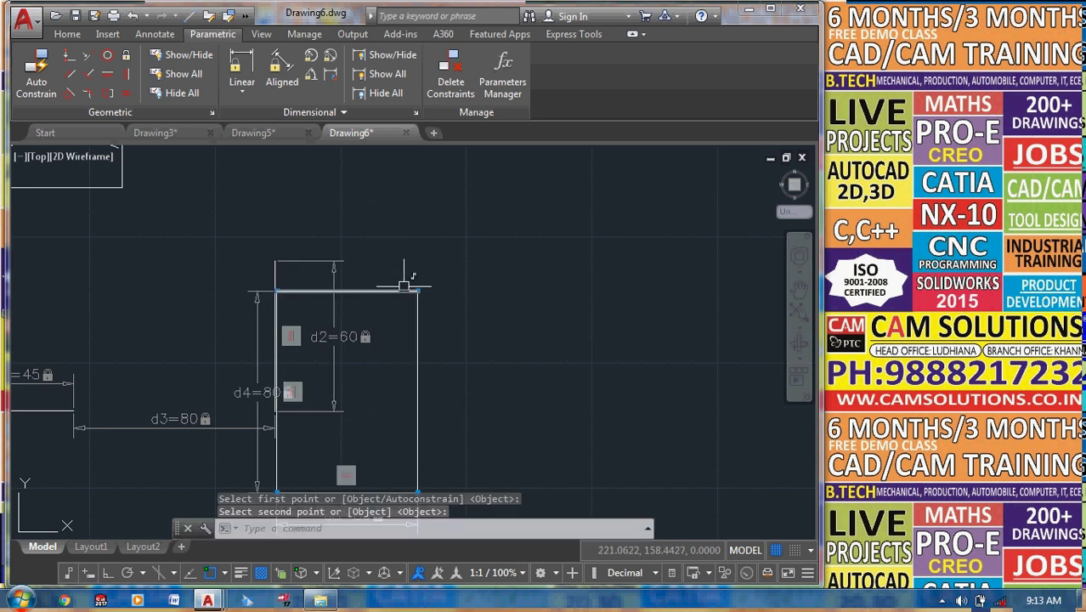
pyautogui.hotkey('ctrl', 'z')
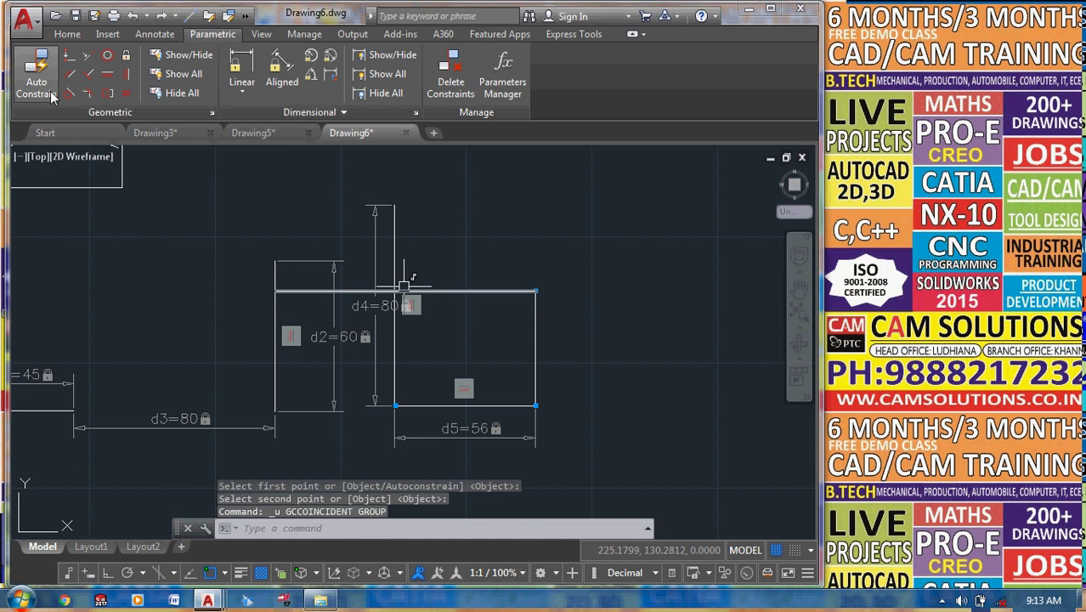
pyautogui.click(68, 55)
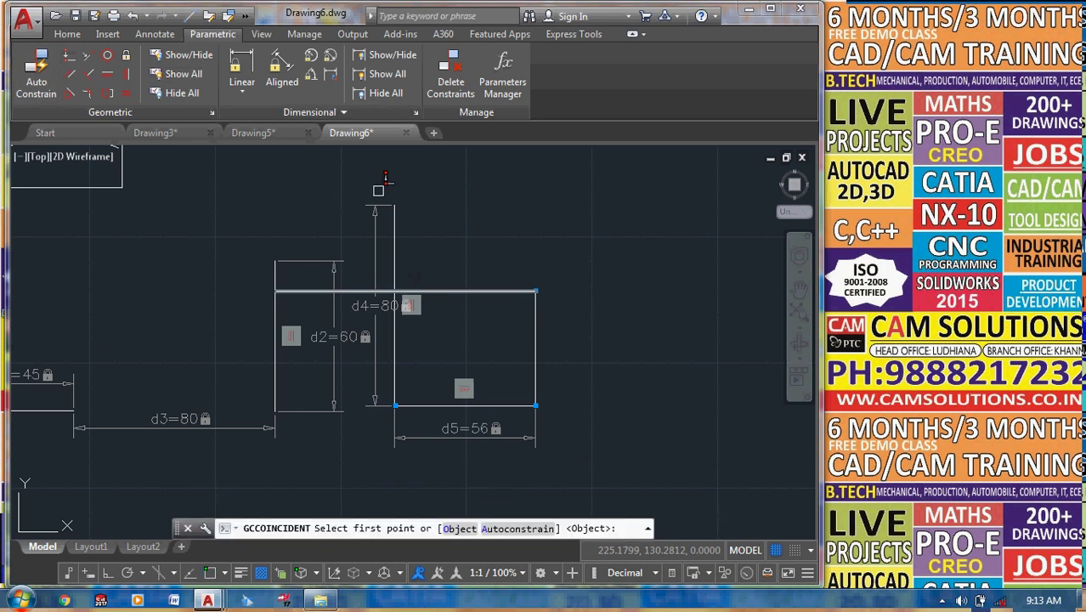
pyautogui.click(395, 205)
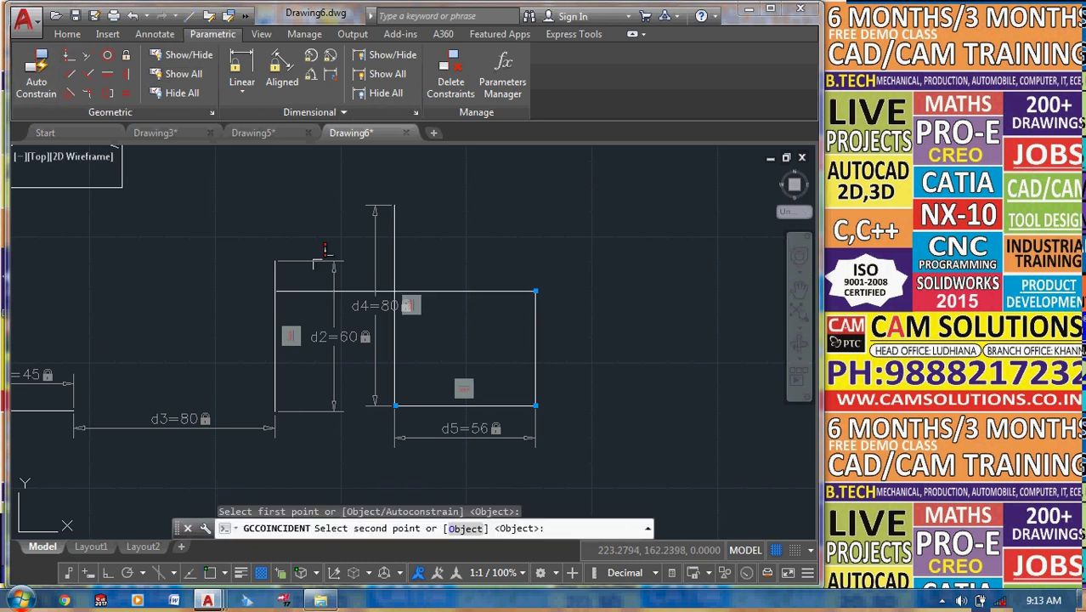
pyautogui.click(289, 291)
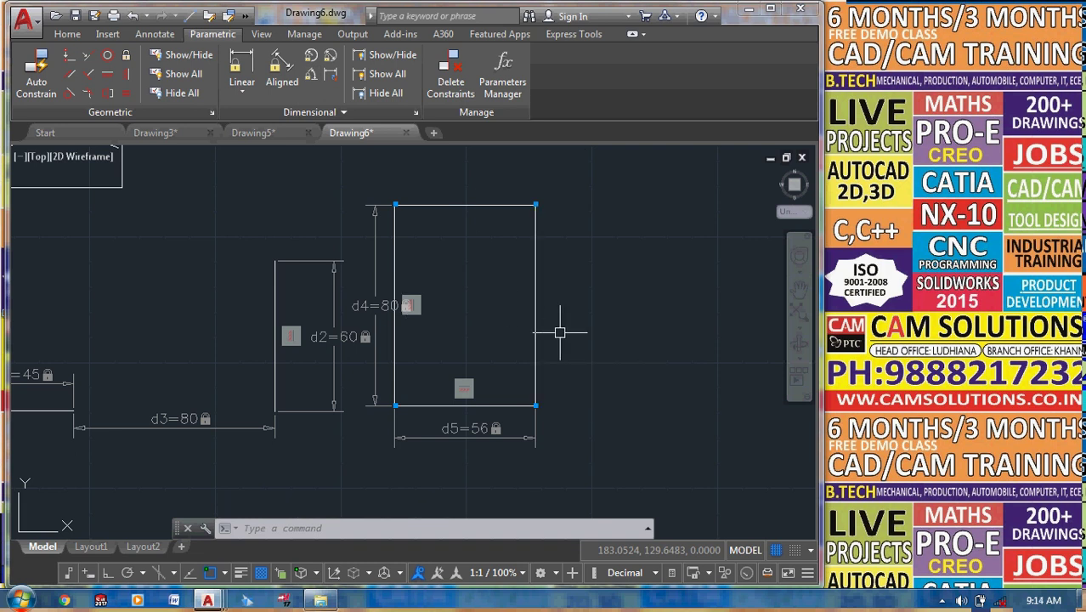
# Change the rectangle's d4 height constraint from 80 to 120.
pyautogui.click(375, 305)
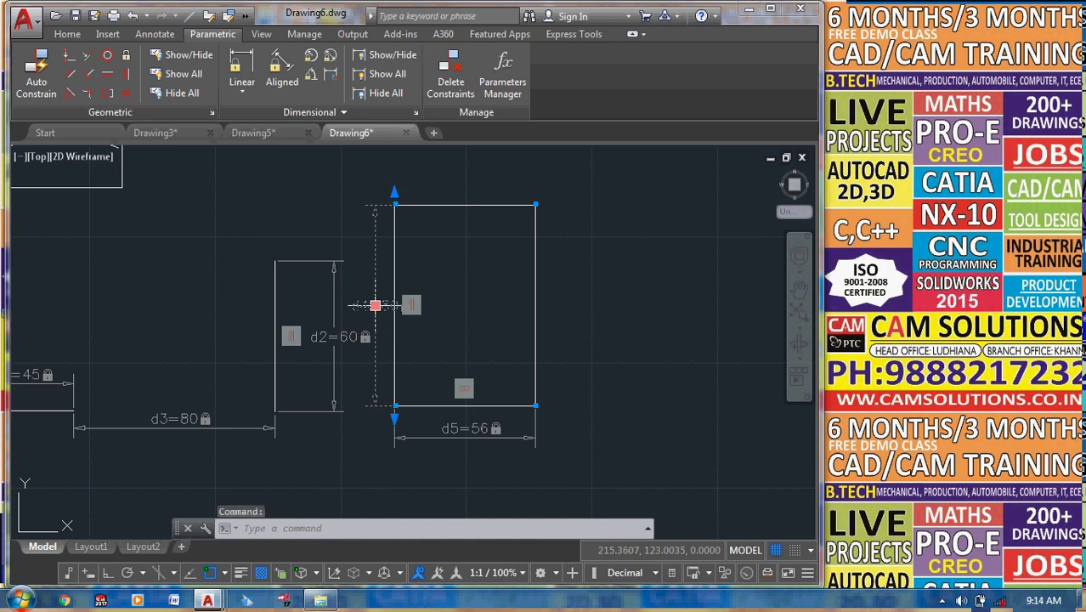
pyautogui.press('Escape')
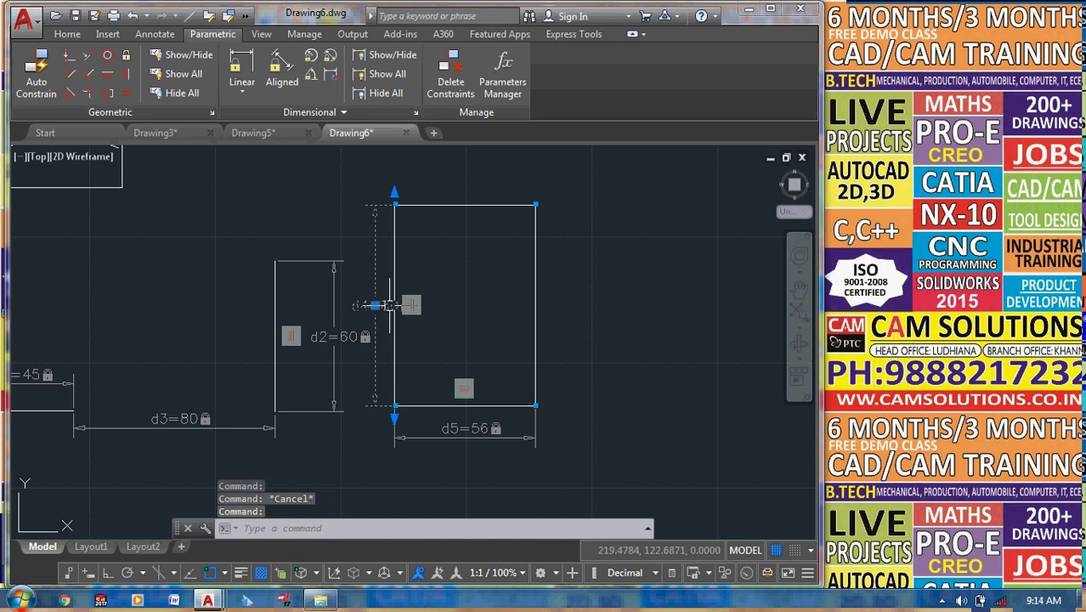
pyautogui.doubleClick(388, 305)
pyautogui.write('1')
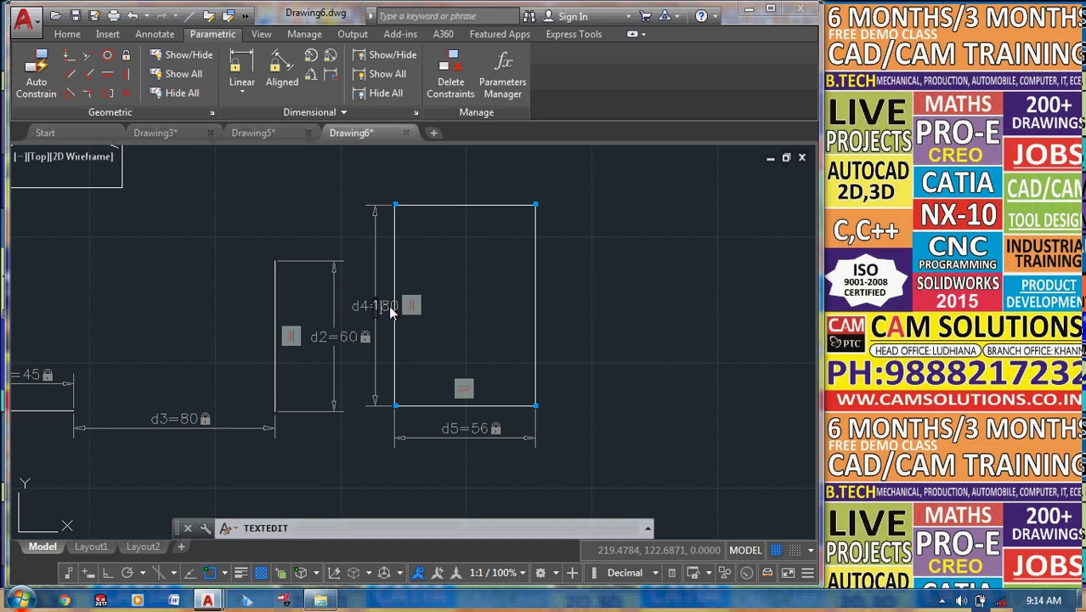
pyautogui.write('20')
pyautogui.press('Return')
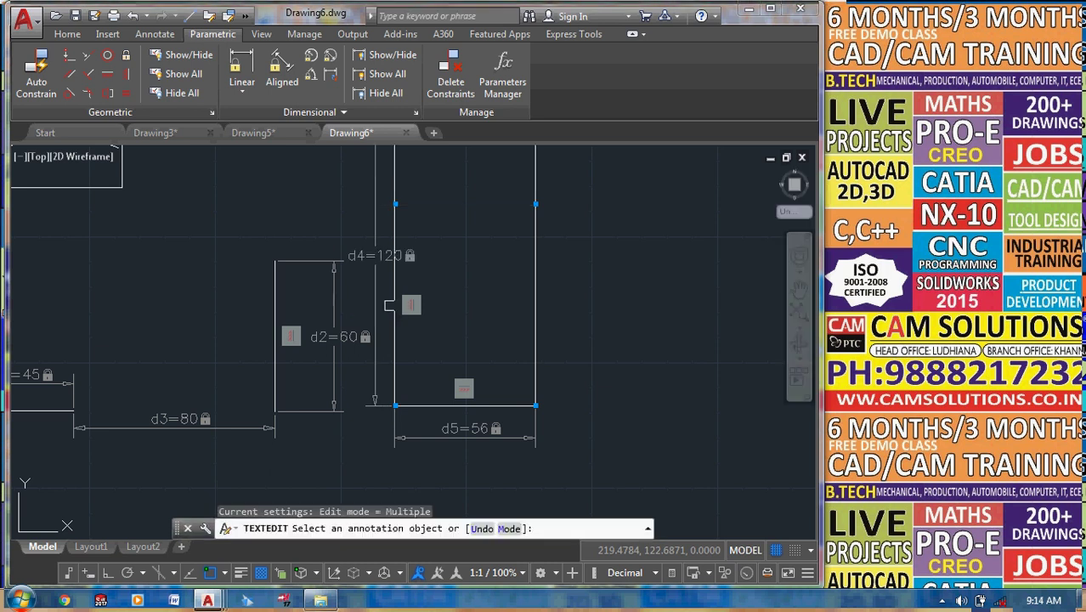
pyautogui.press('Escape')
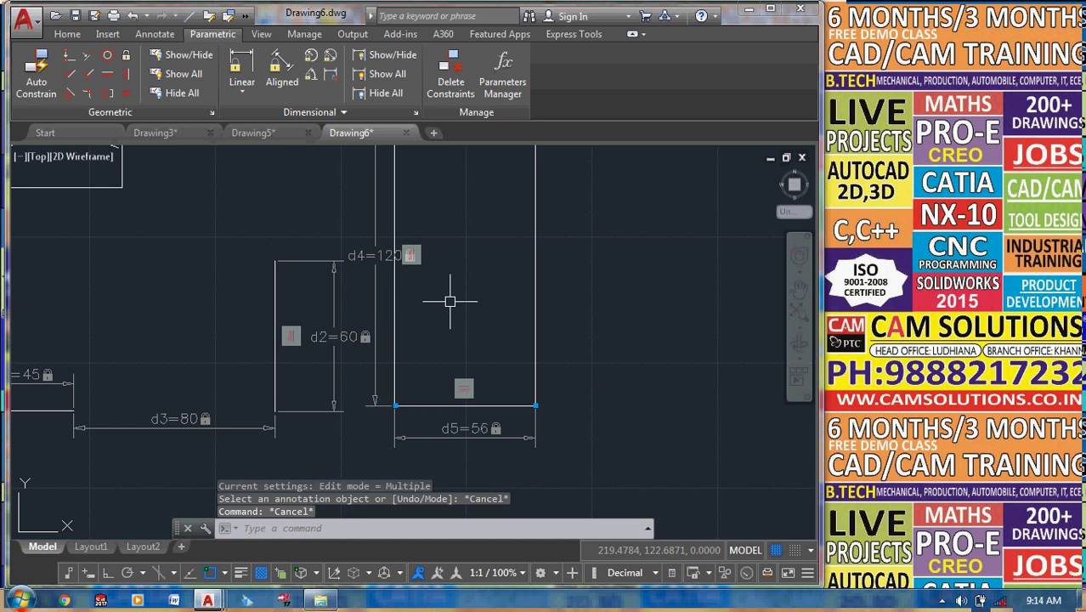
pyautogui.scroll(-2, 322, 310)
pyautogui.moveTo(462, 293); pyautogui.dragTo(290, 334, button='middle')
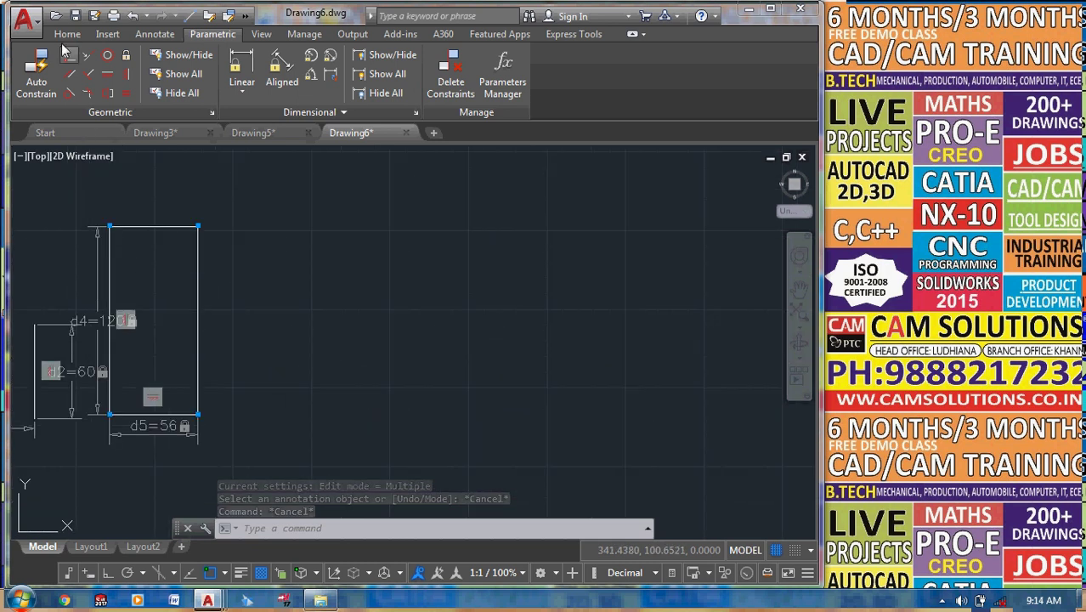
# Draw a two-segment line: a slanted segment followed by a roughly horizontal one.
pyautogui.click(68, 34)
pyautogui.click(28, 68)
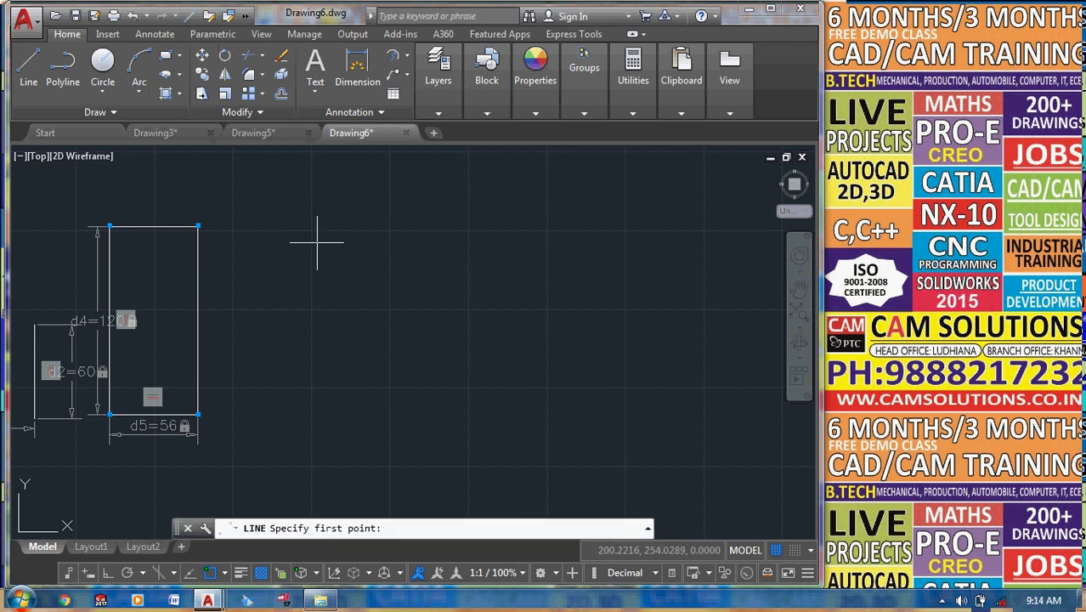
pyautogui.click(316, 242)
pyautogui.click(365, 350)
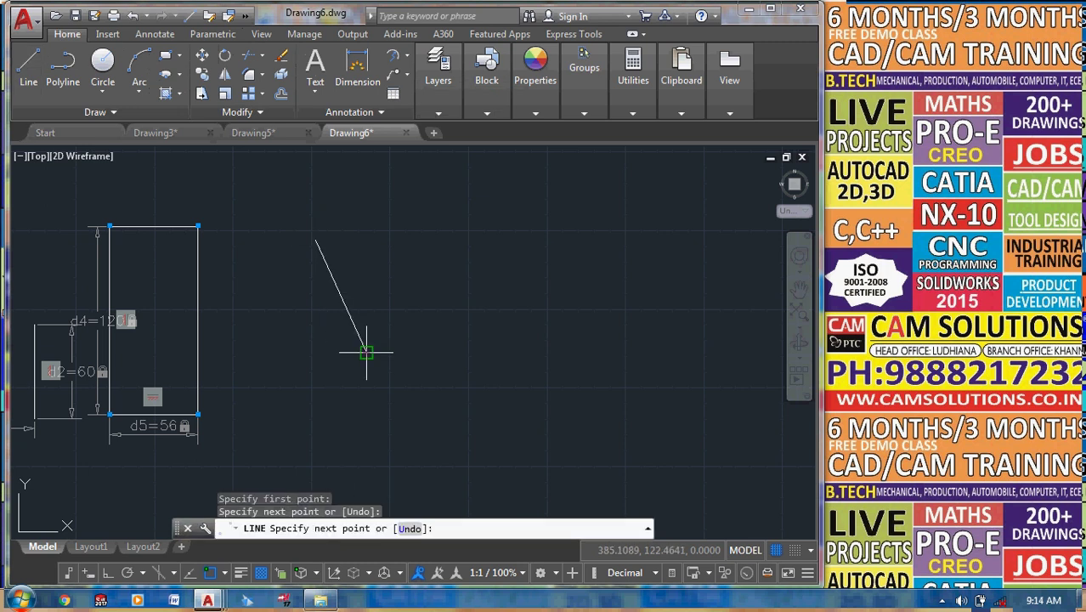
pyautogui.click(544, 344)
pyautogui.rightClick(554, 347)
pyautogui.click(578, 354)
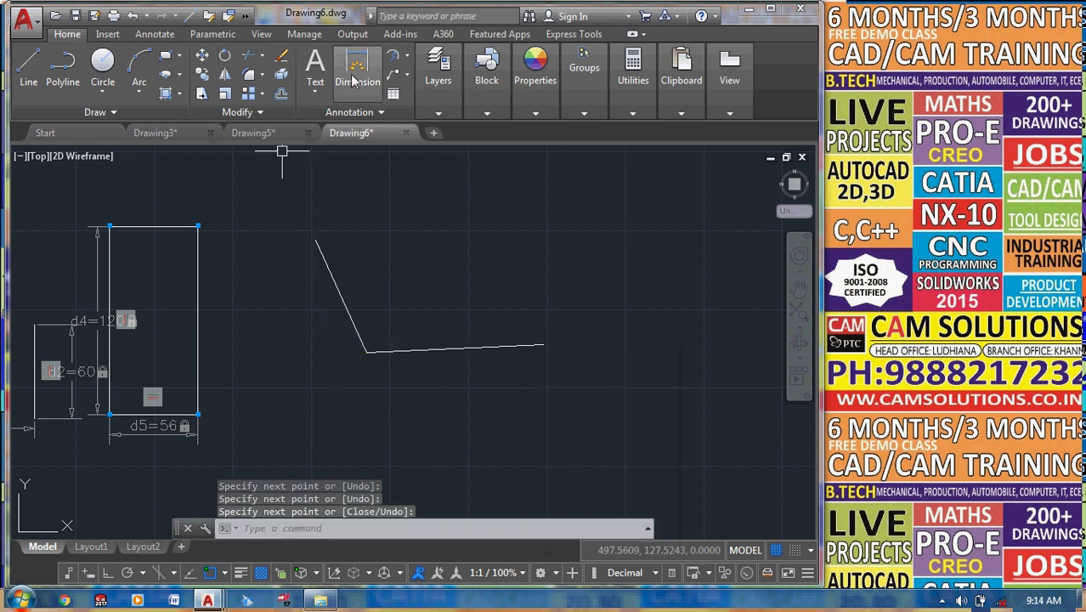
# Lock the slanted segment's vertical height with a linear constraint d6=71.3486.
pyautogui.click(221, 35)
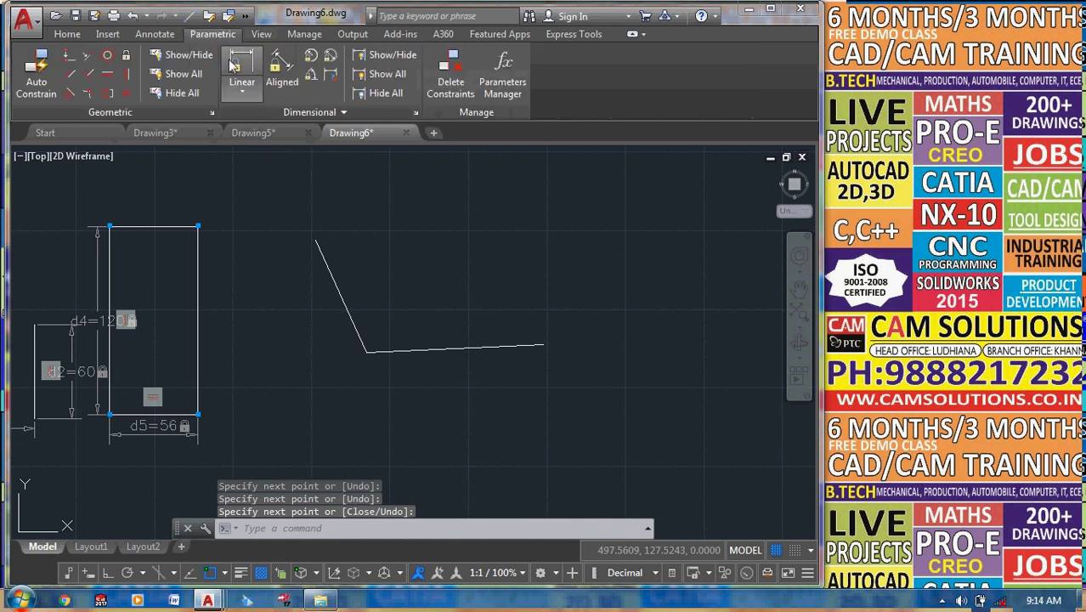
pyautogui.click(237, 73)
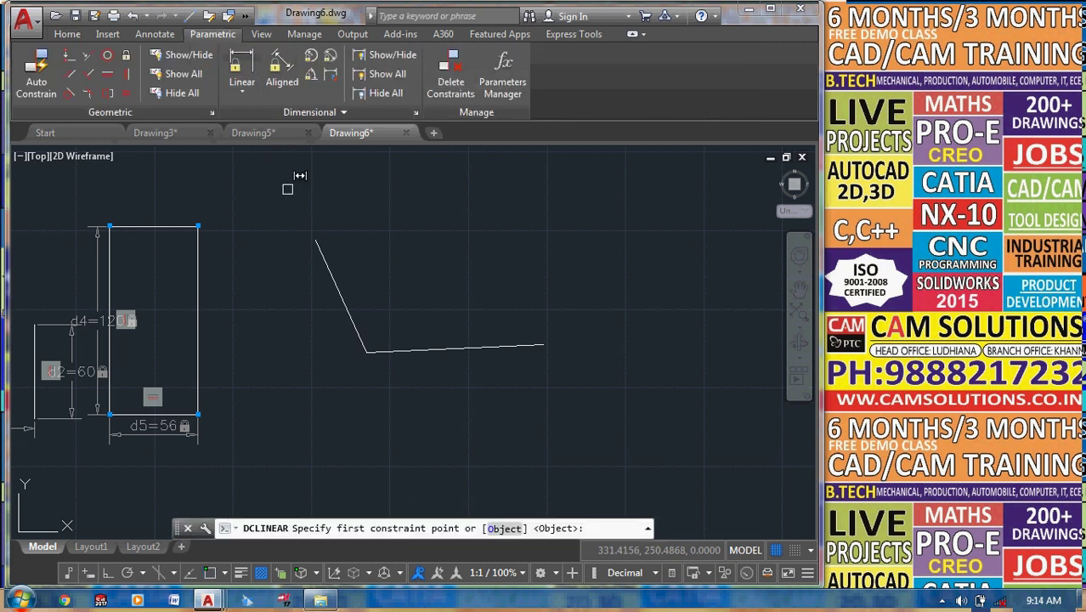
pyautogui.click(365, 351)
pyautogui.click(315, 242)
pyautogui.click(276, 293)
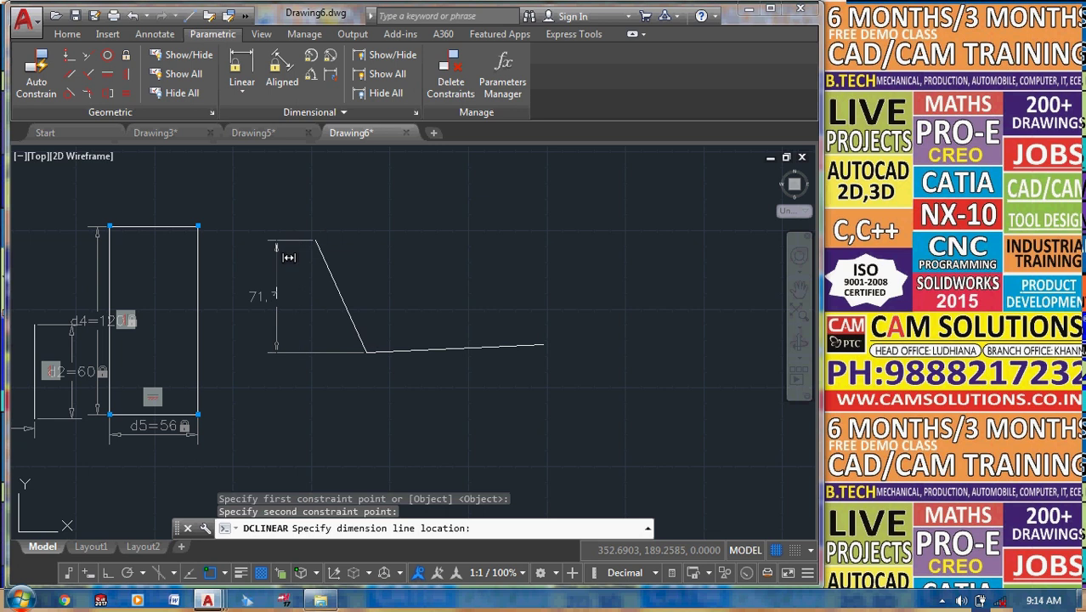
pyautogui.press('Return')
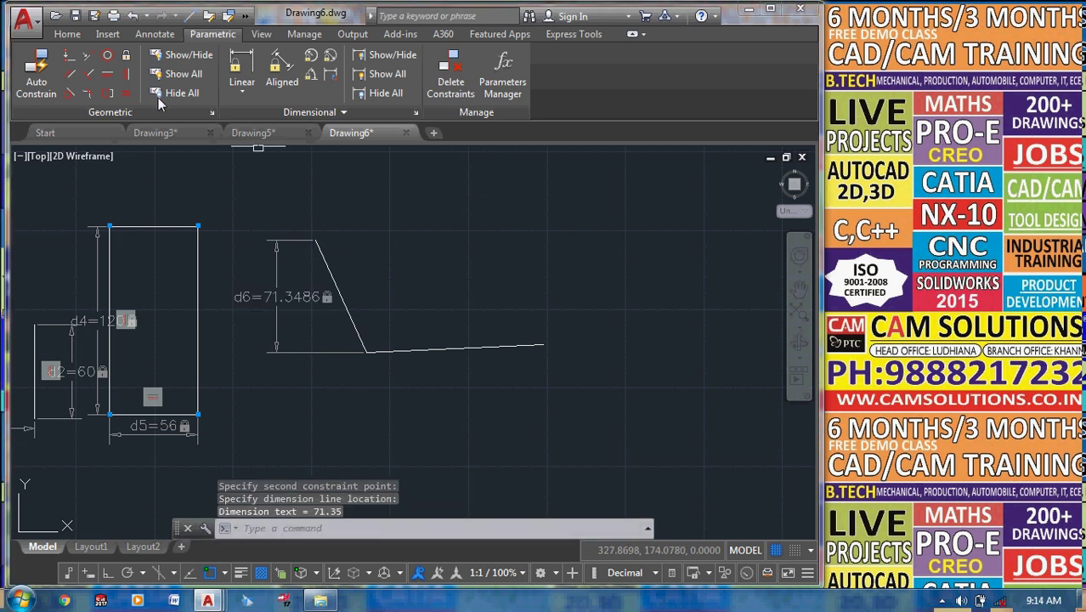
# Make the bottom segment horizontal, undoing the vertical constraints tried on the slanted segment.
pyautogui.click(108, 75)
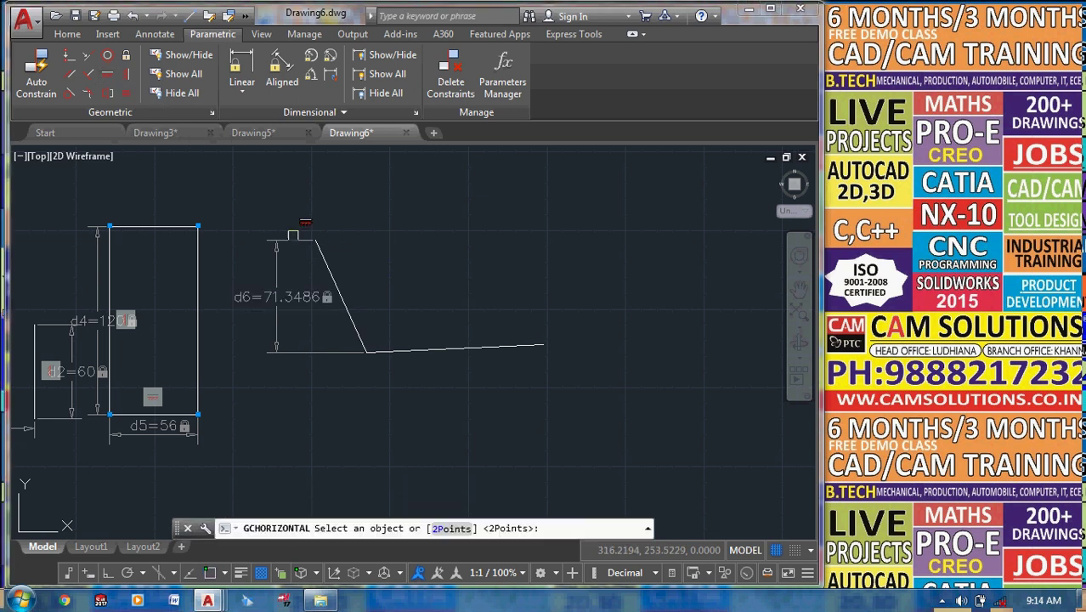
pyautogui.click(418, 348)
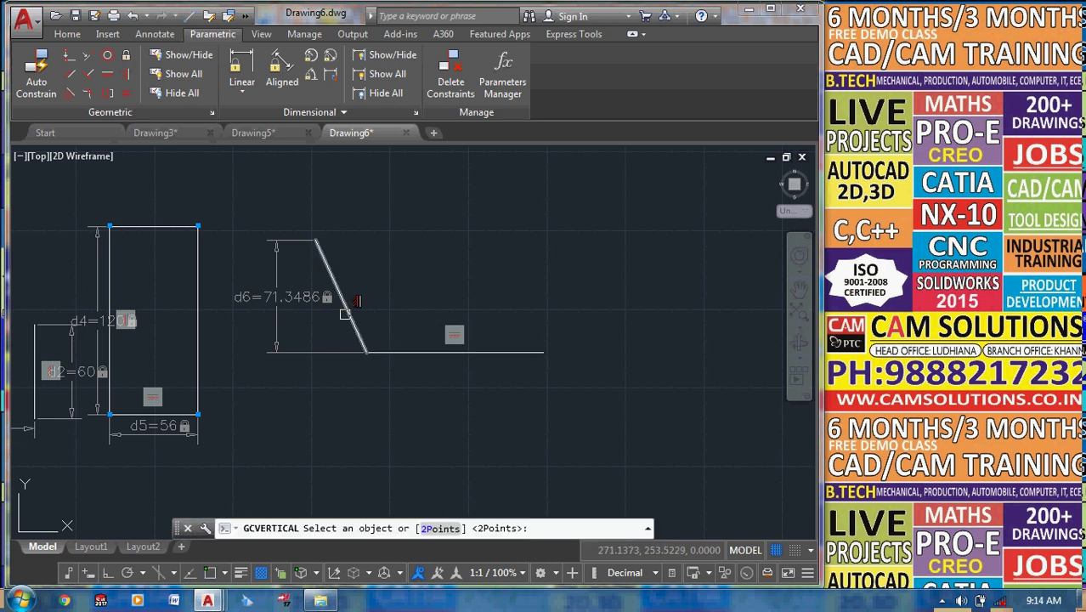
pyautogui.click(345, 306)
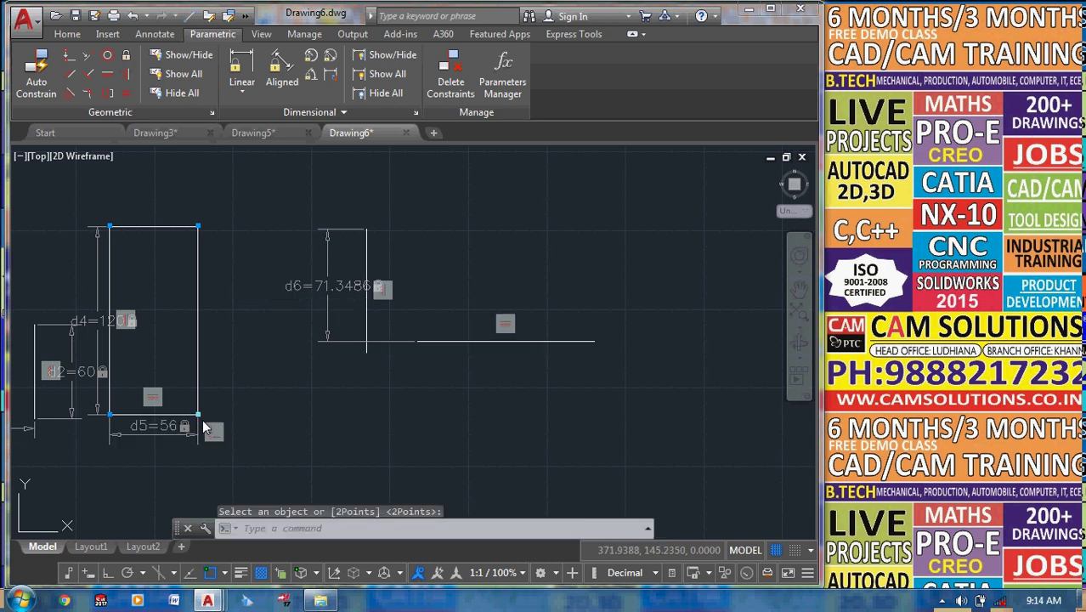
pyautogui.hotkey('ctrl', 'z')
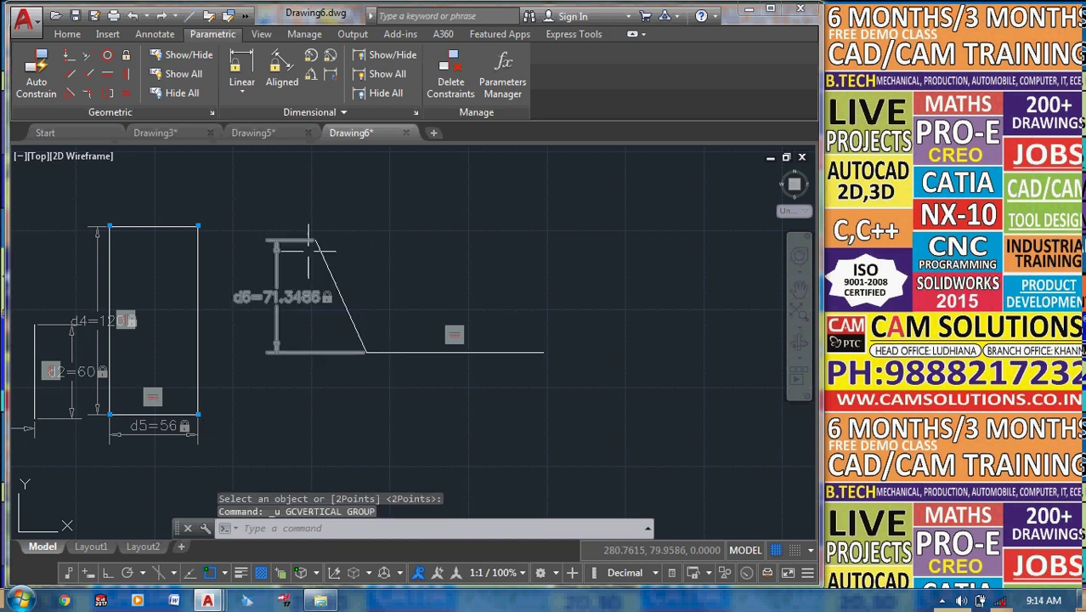
pyautogui.click(107, 81)
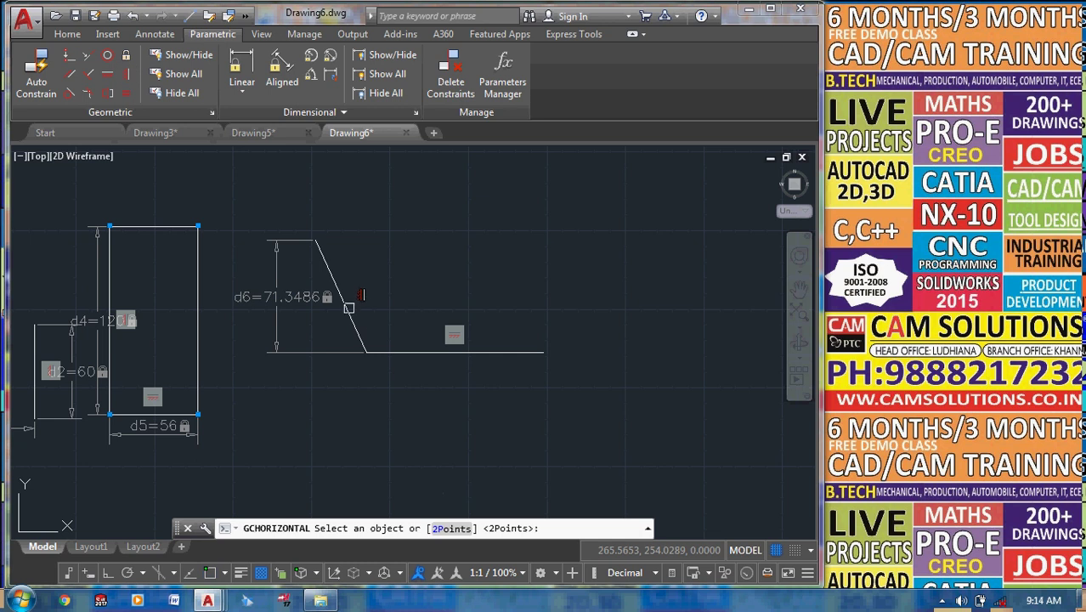
pyautogui.click(355, 327)
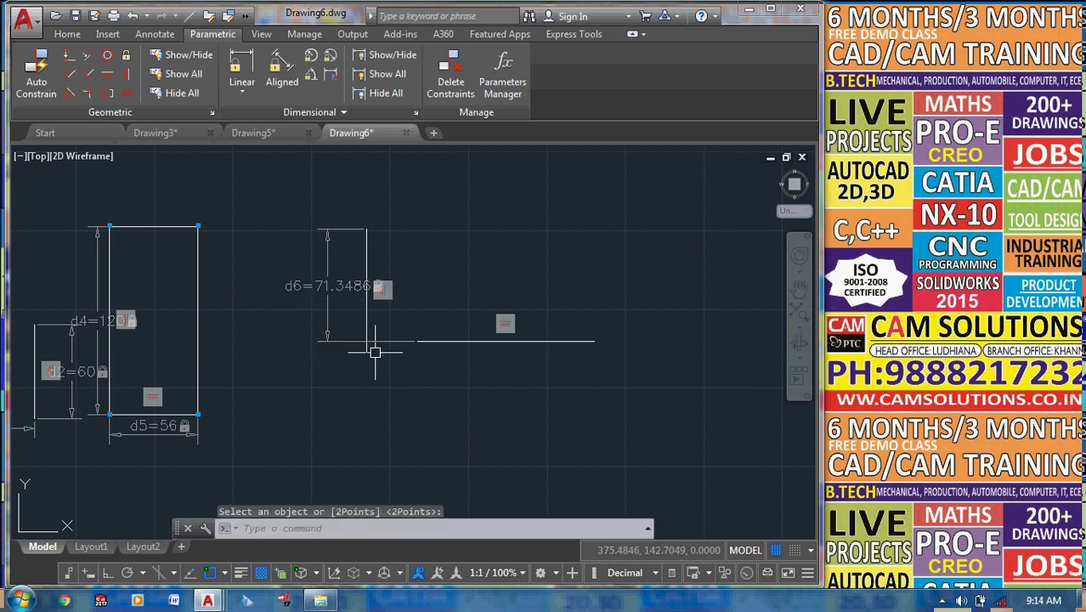
pyautogui.hotkey('ctrl', 'z')
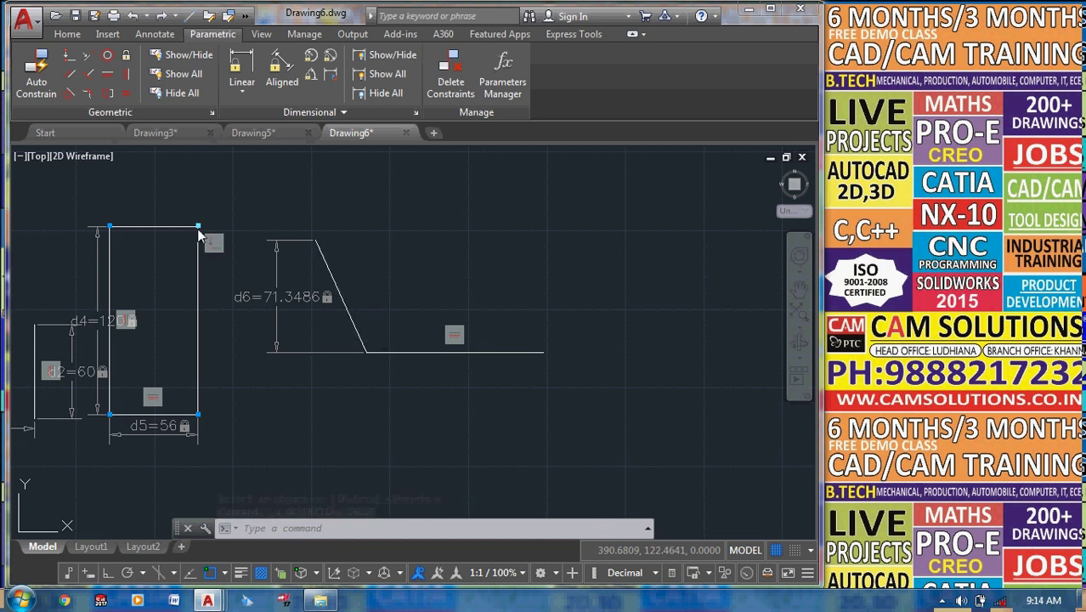
# Auto-constrain the objects around the corner, adding 1 constraint to 3 objects.
pyautogui.click(35, 72)
pyautogui.click(401, 336)
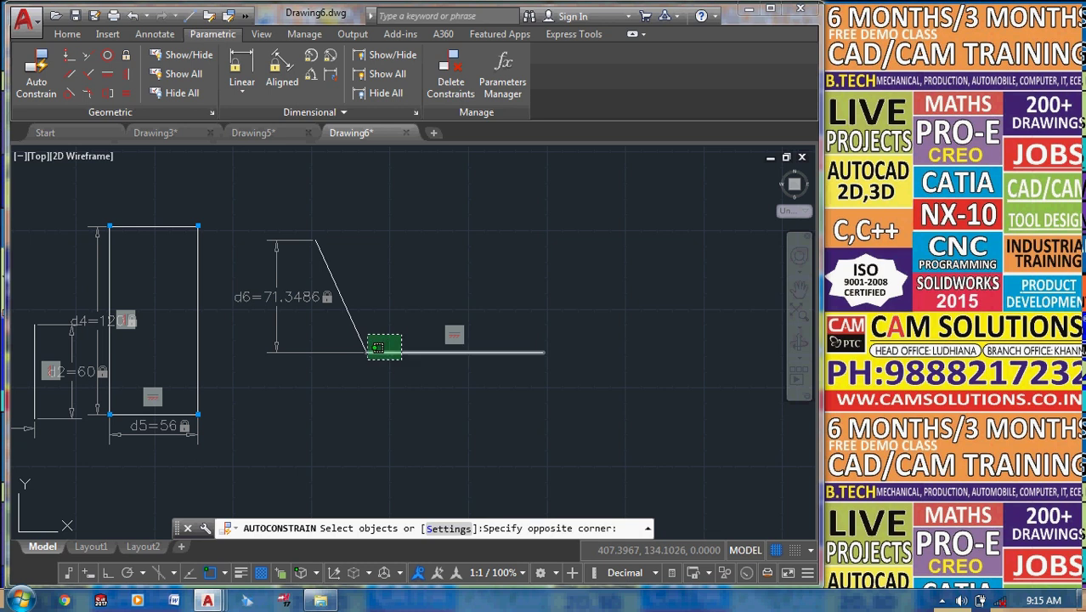
pyautogui.click(363, 360)
pyautogui.press('Return')
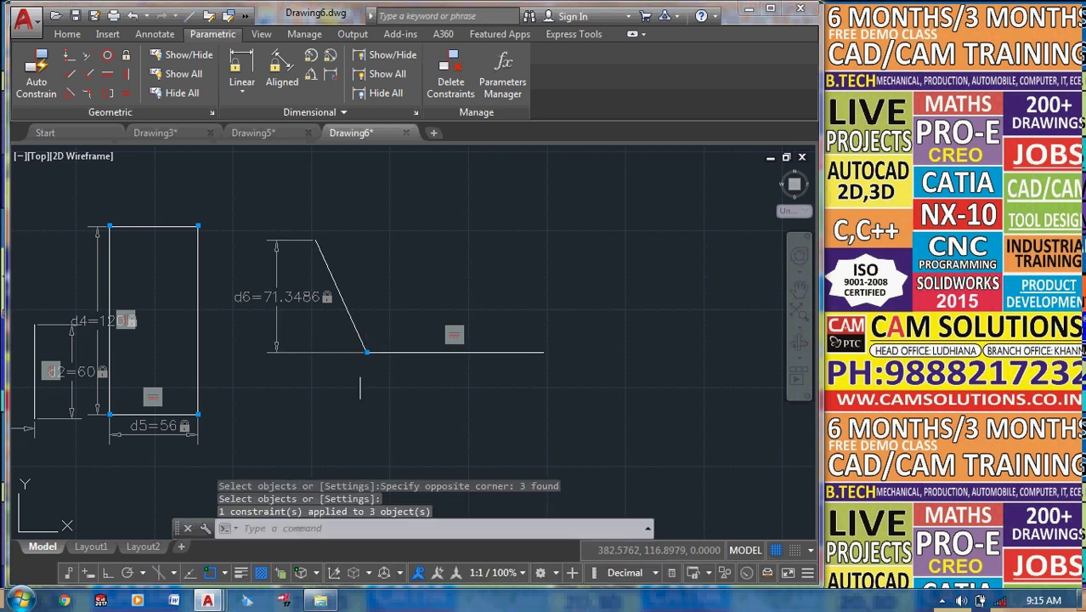
pyautogui.moveTo(361, 389); pyautogui.dragTo(269, 611, button='middle')
# Draw eight connected line segments closing back at the top-left corner to form an irregular outline.
pyautogui.click(67, 34)
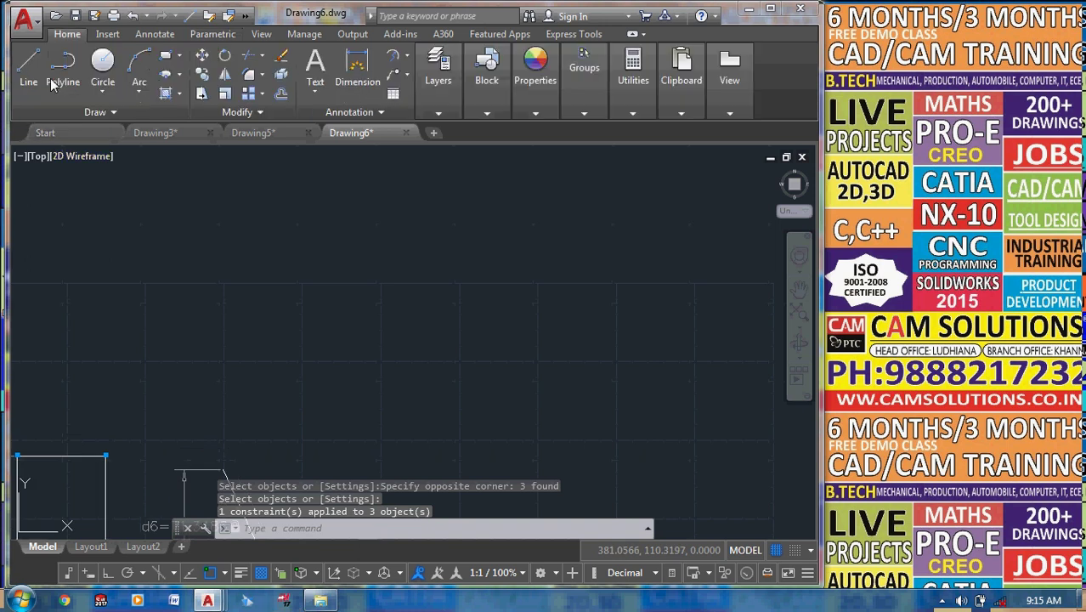
pyautogui.write('l')
pyautogui.press('Return')
pyautogui.click(264, 225)
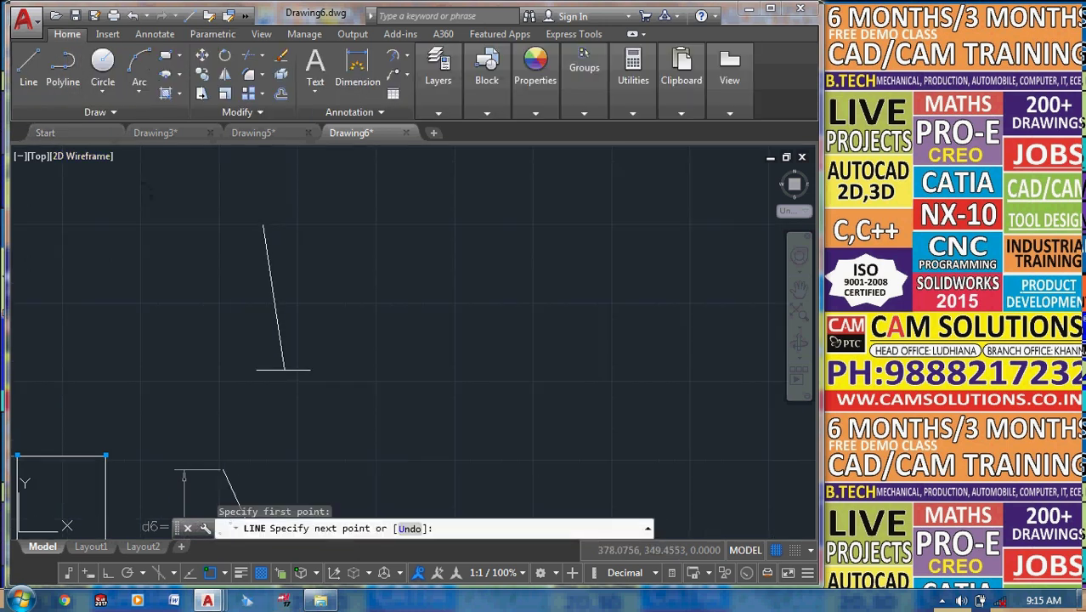
pyautogui.click(263, 371)
pyautogui.click(374, 390)
pyautogui.click(425, 344)
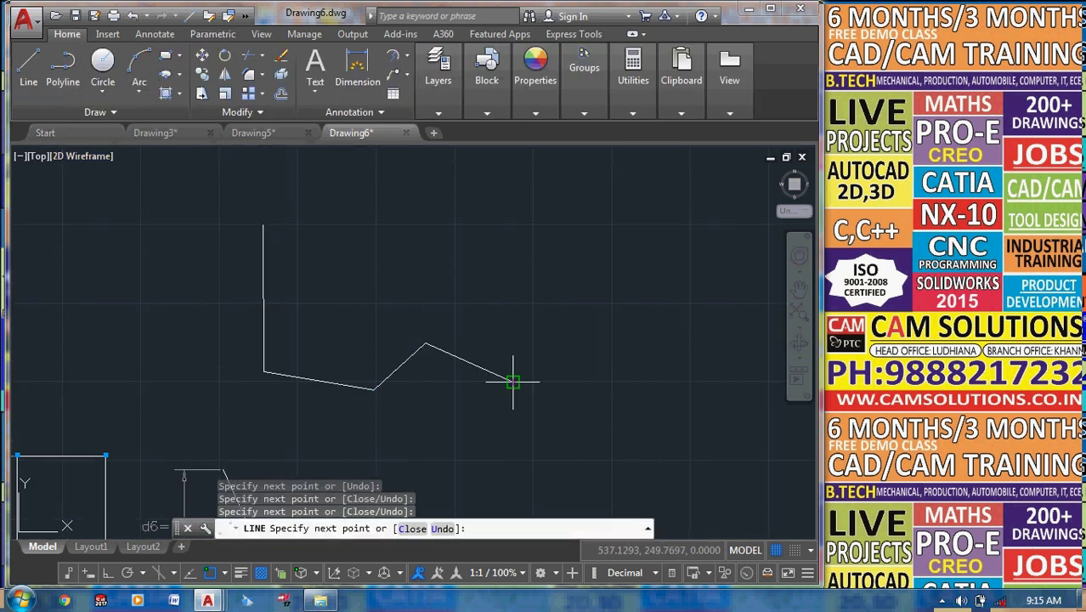
pyautogui.click(513, 382)
pyautogui.click(588, 277)
pyautogui.click(521, 224)
pyautogui.click(465, 272)
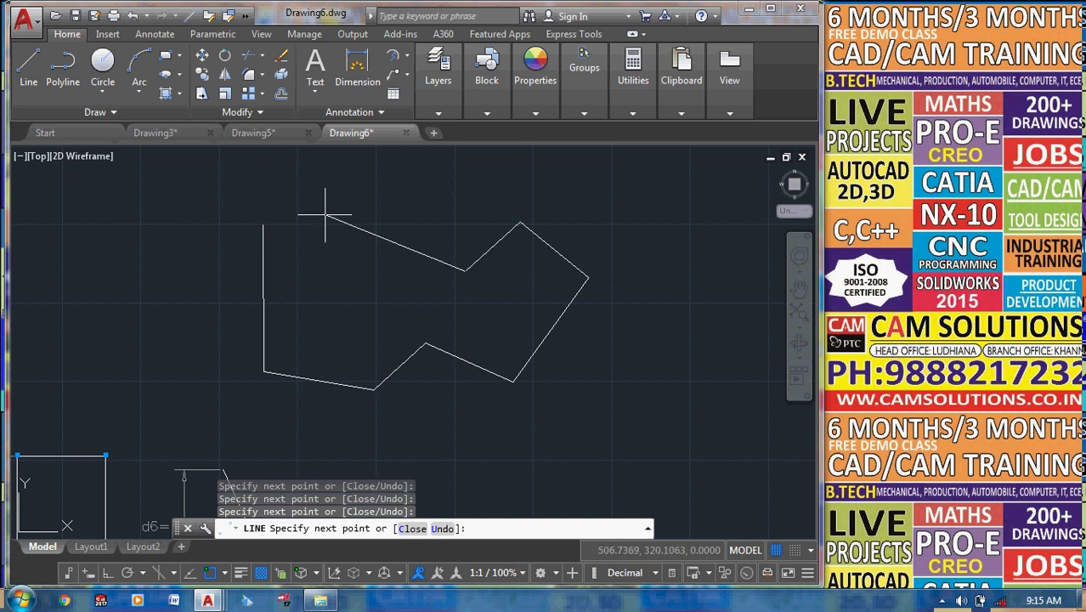
pyautogui.click(263, 226)
pyautogui.press('Escape')
pyautogui.press('Escape')
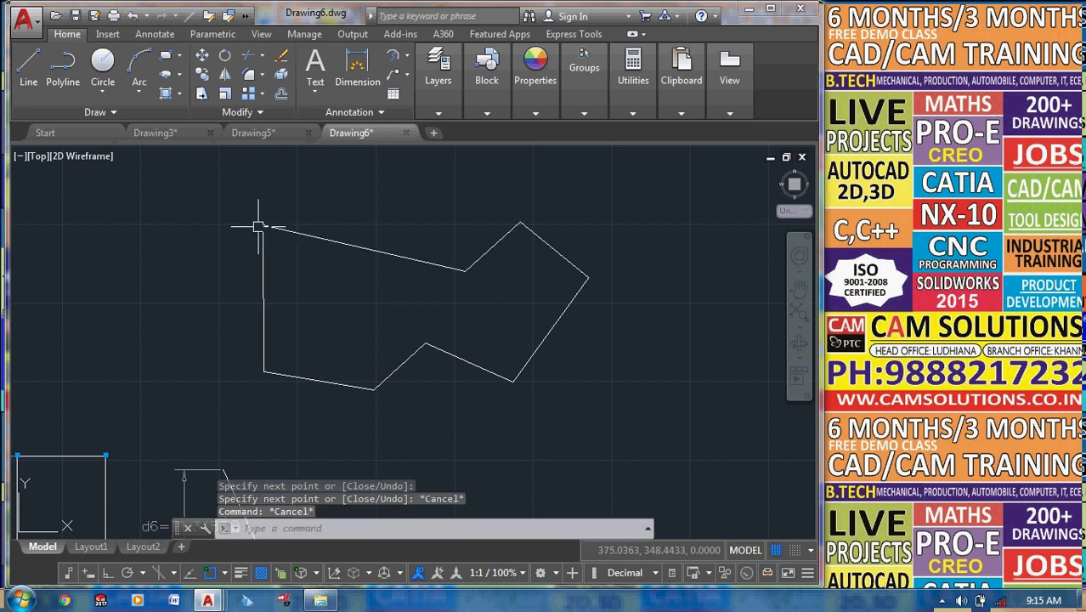
pyautogui.click(223, 36)
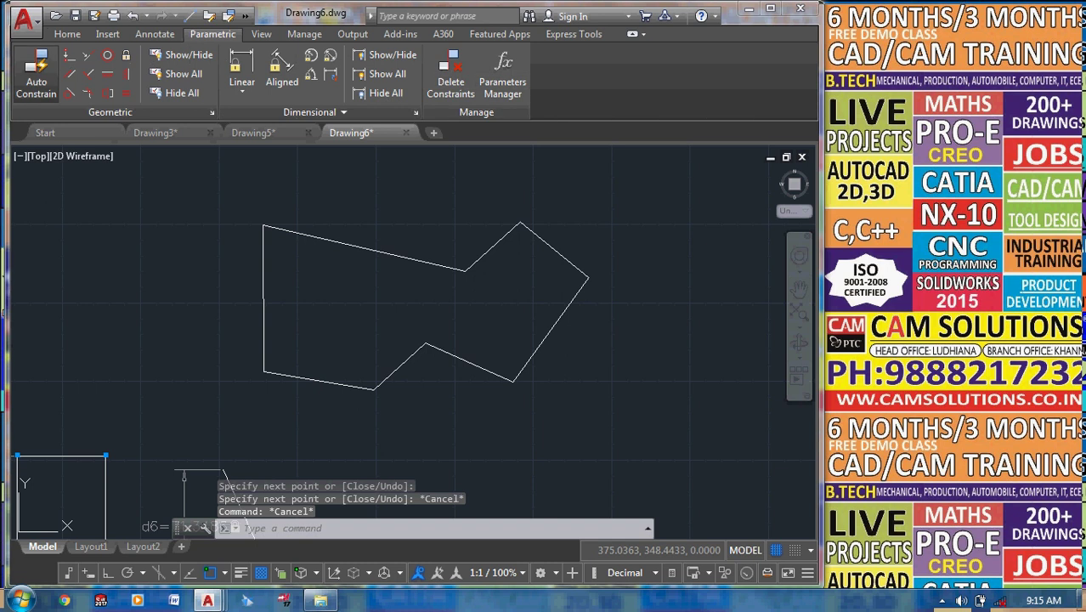
# Auto-constrain the eight-sided outline (10 constraints), then delete the lower parallel constraint.
pyautogui.click(35, 74)
pyautogui.click(639, 453)
pyautogui.click(260, 201)
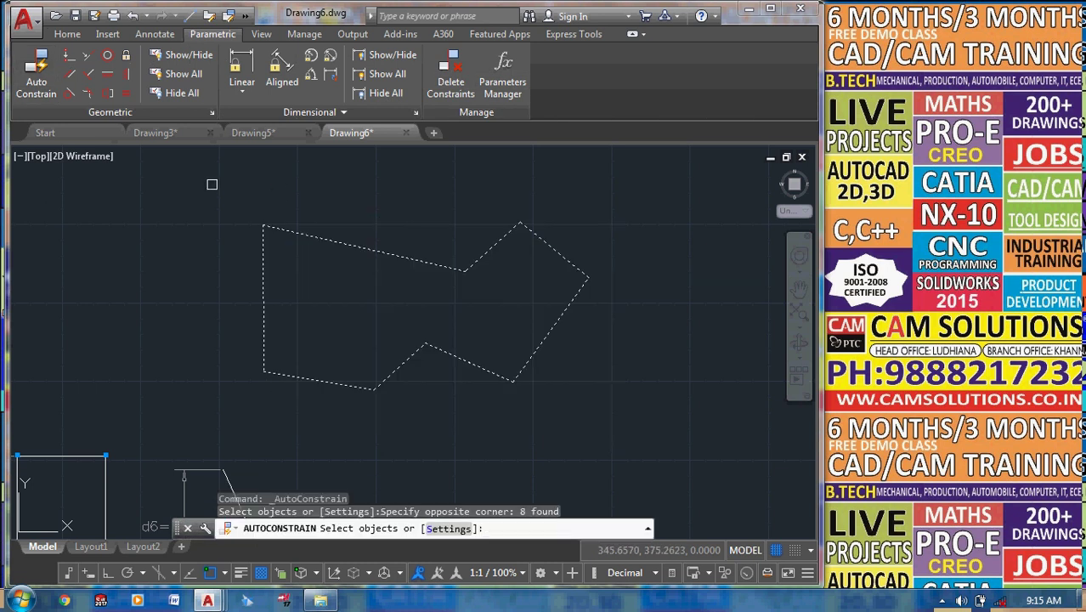
pyautogui.press('Return')
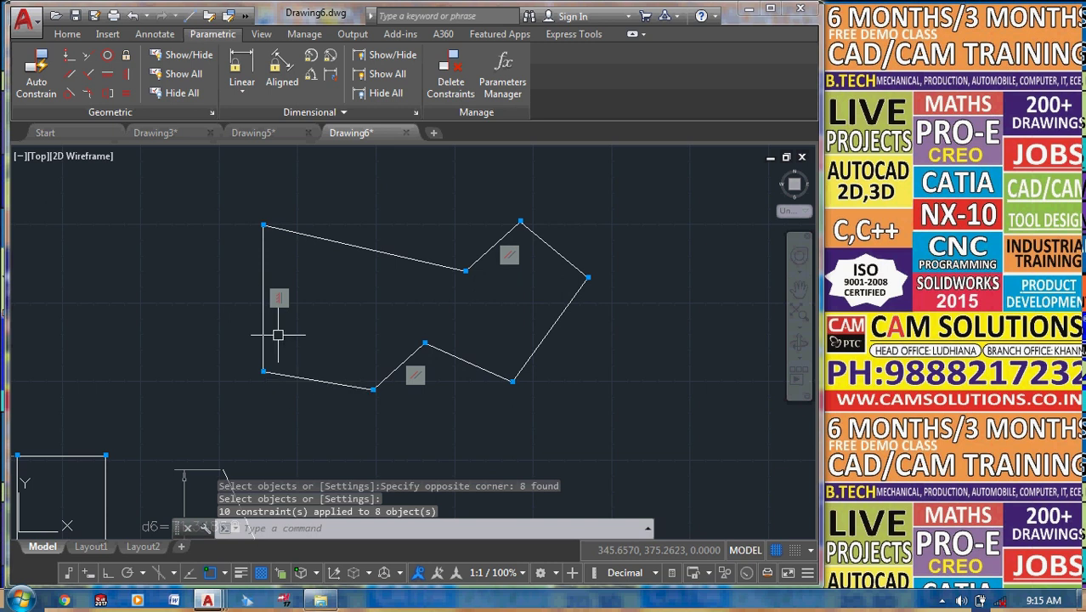
pyautogui.moveTo(416, 374)
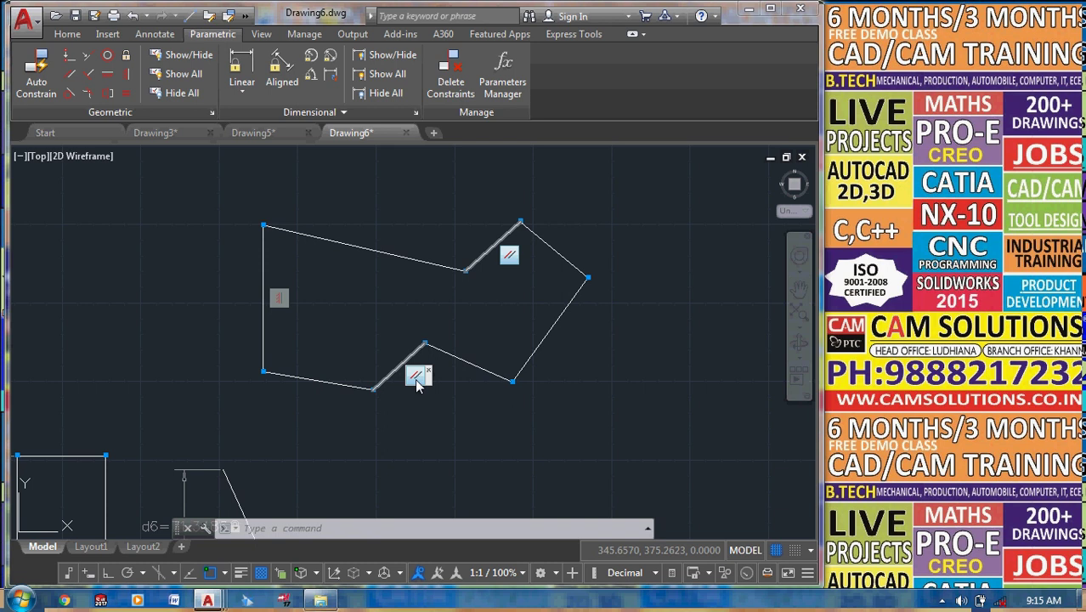
pyautogui.press('Delete')
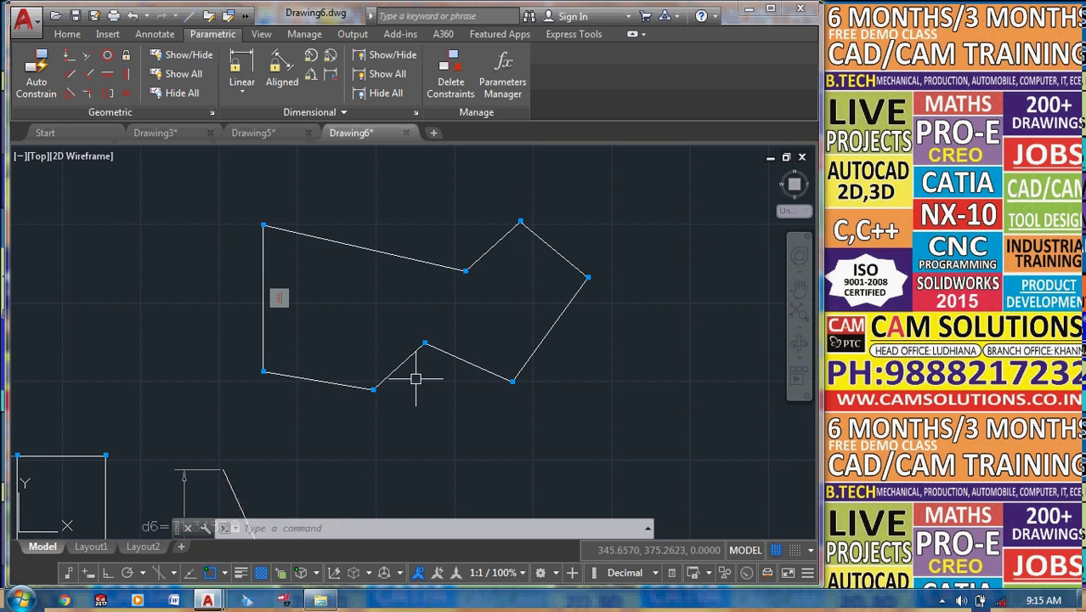
# Lock the outline's left vertical edge at 100 with a linear constraint.
pyautogui.click(242, 68)
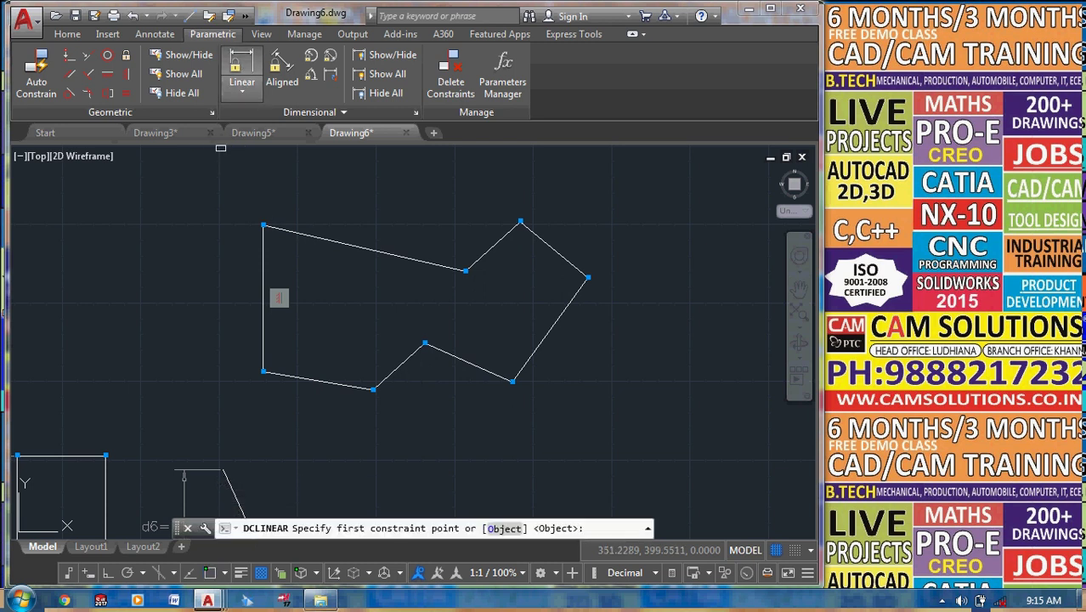
pyautogui.click(263, 372)
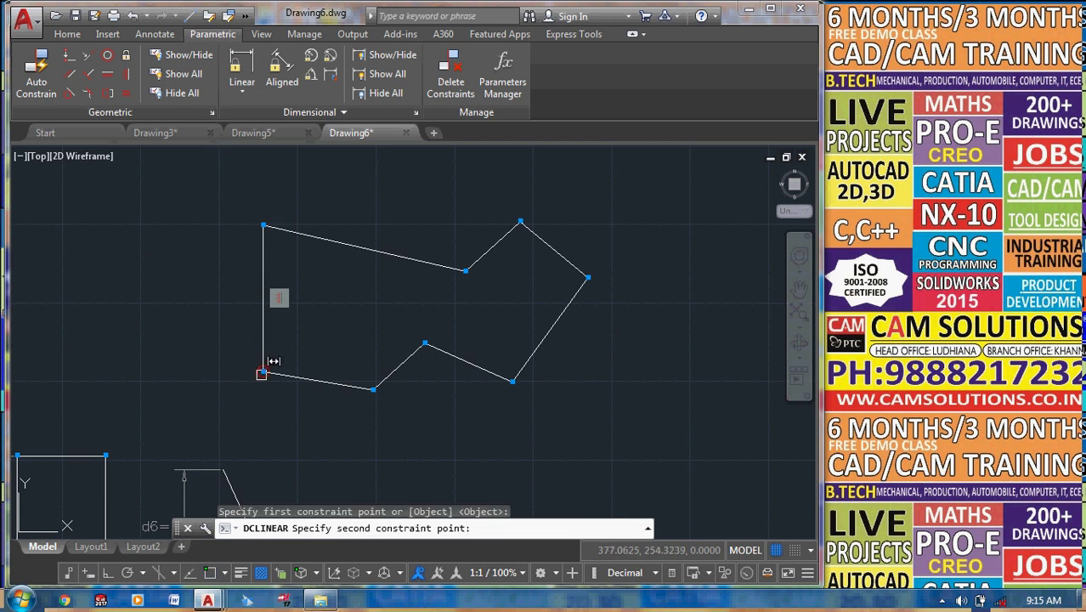
pyautogui.click(263, 226)
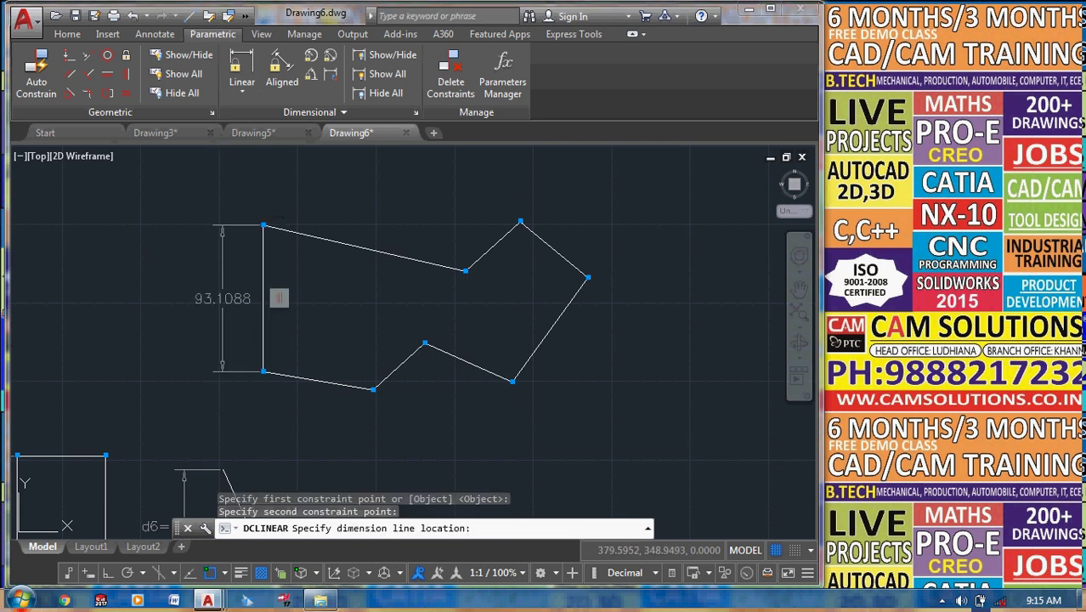
pyautogui.click(223, 298)
pyautogui.press('Return')
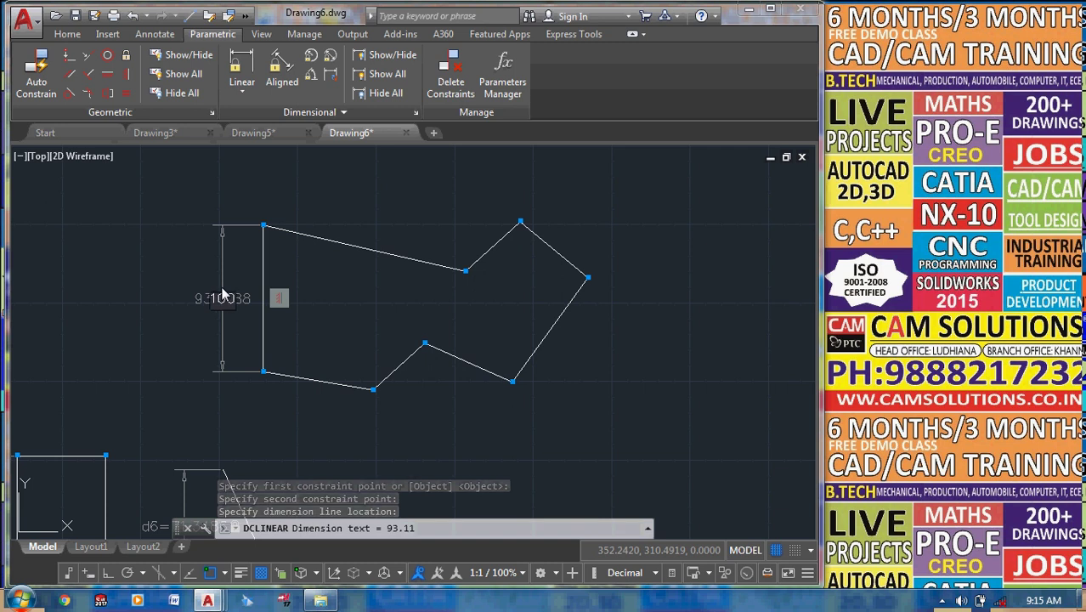
pyautogui.write('100')
pyautogui.press('Return')
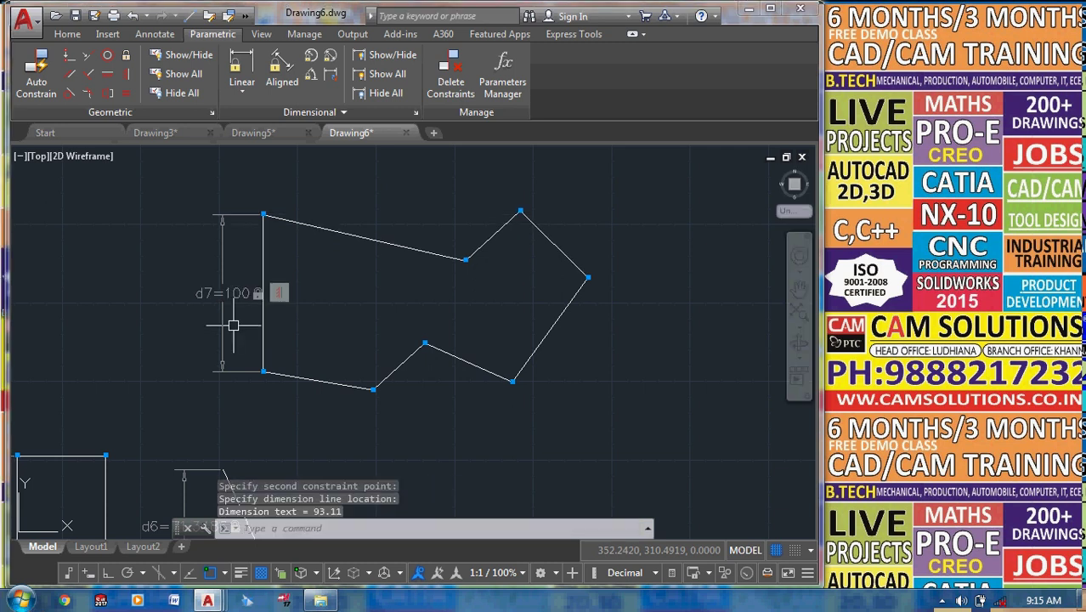
# Set the lower-left slanted edge to 70 with an aligned constraint.
pyautogui.click(281, 72)
pyautogui.click(263, 372)
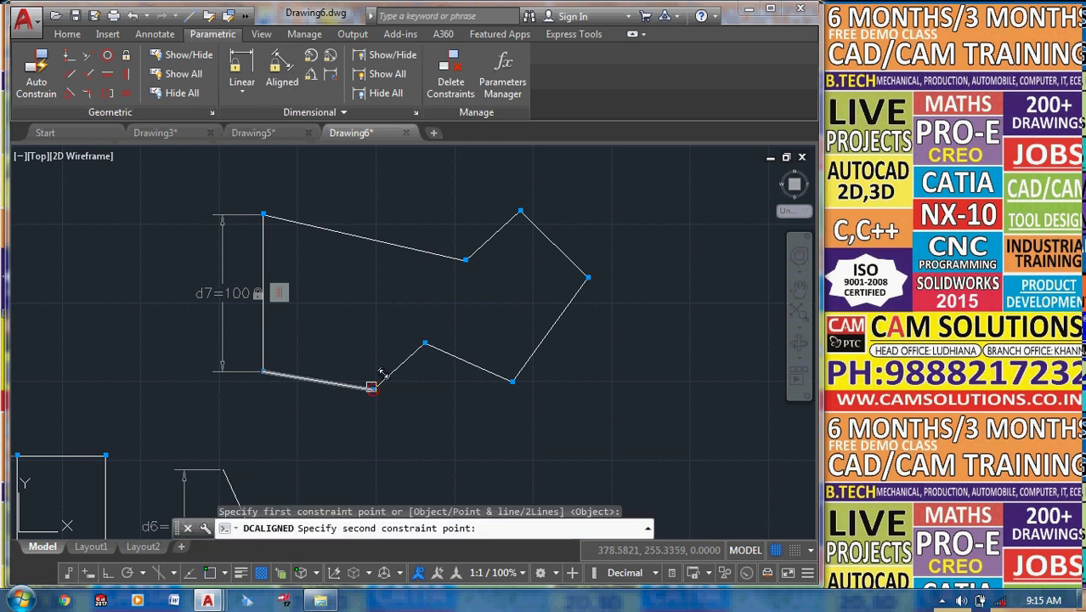
pyautogui.click(371, 388)
pyautogui.click(465, 432)
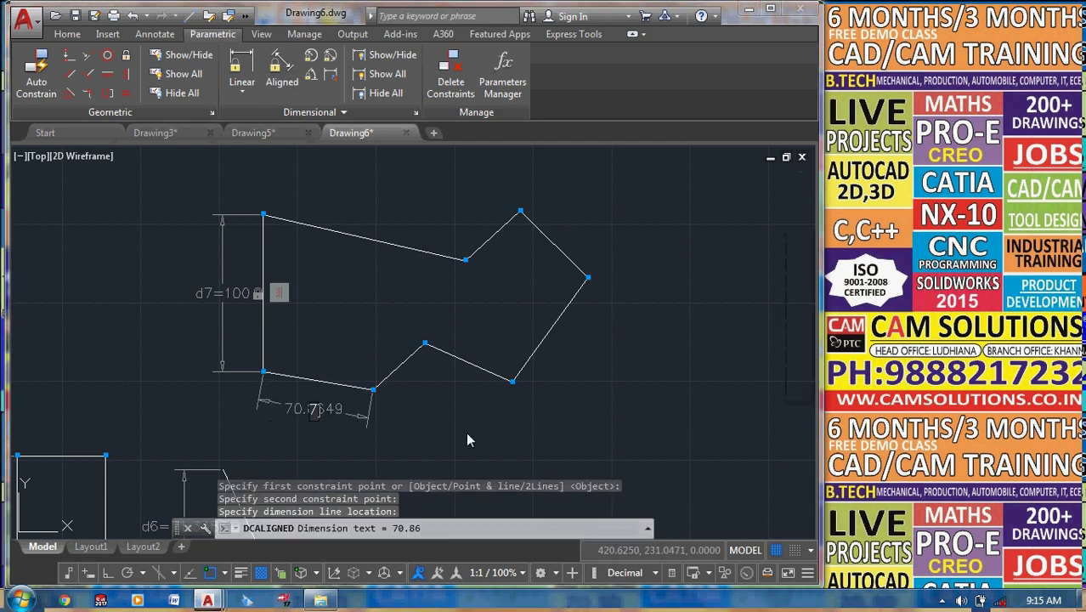
pyautogui.write('70')
pyautogui.press('Return')
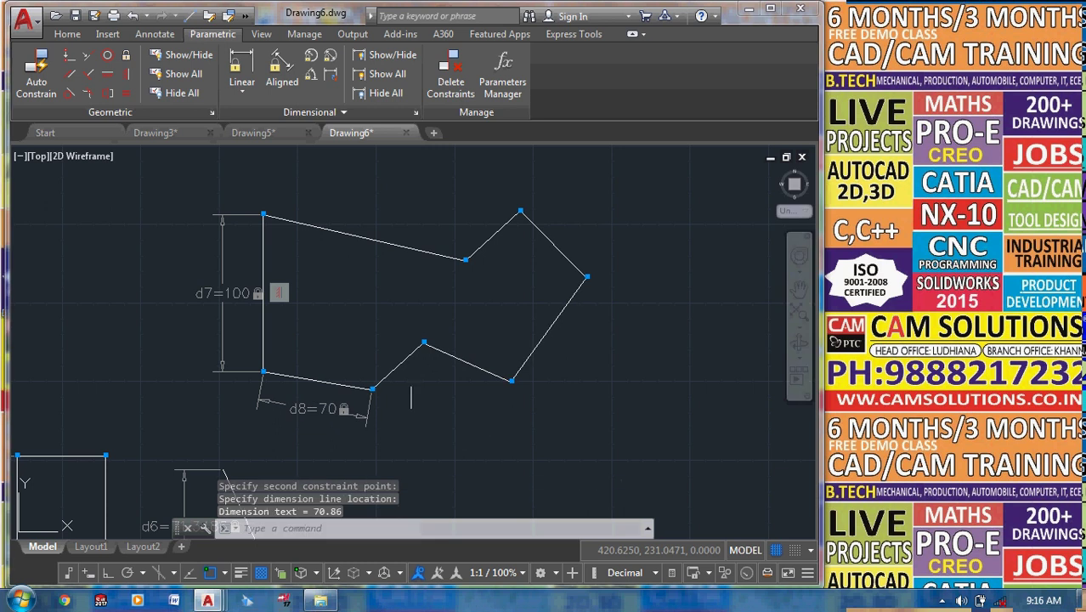
# Set a 40 horizontal distance from the lower vertex to the lower peak.
pyautogui.click(241, 72)
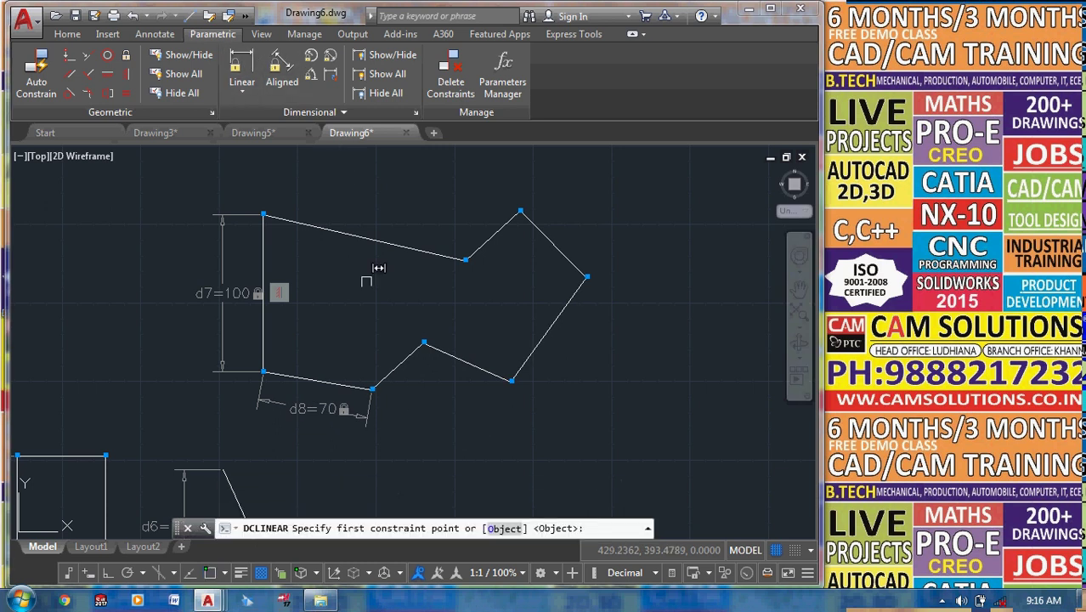
pyautogui.click(372, 388)
pyautogui.click(423, 342)
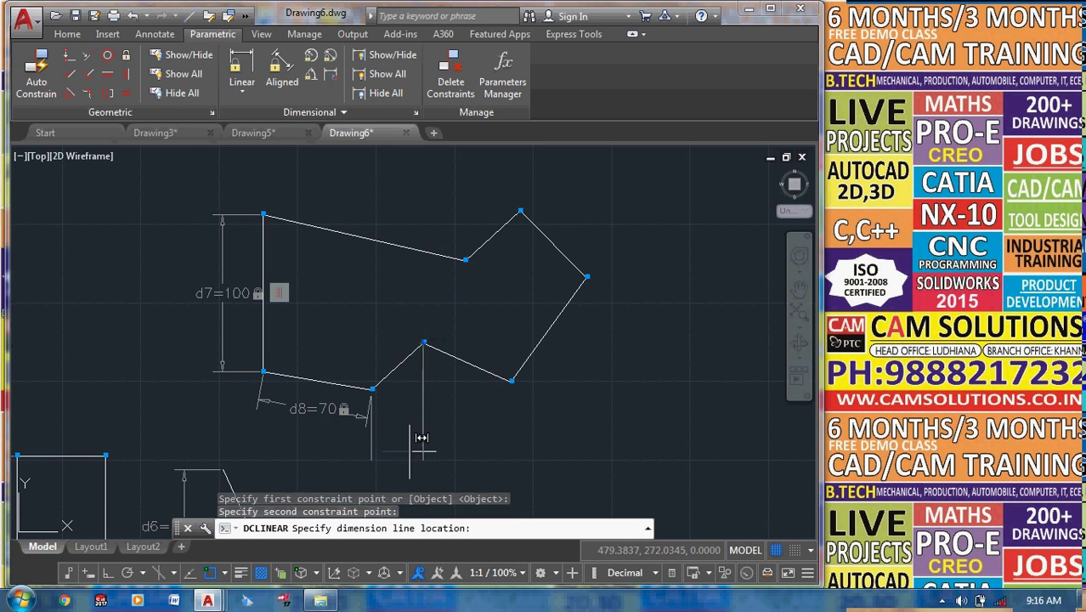
pyautogui.click(414, 463)
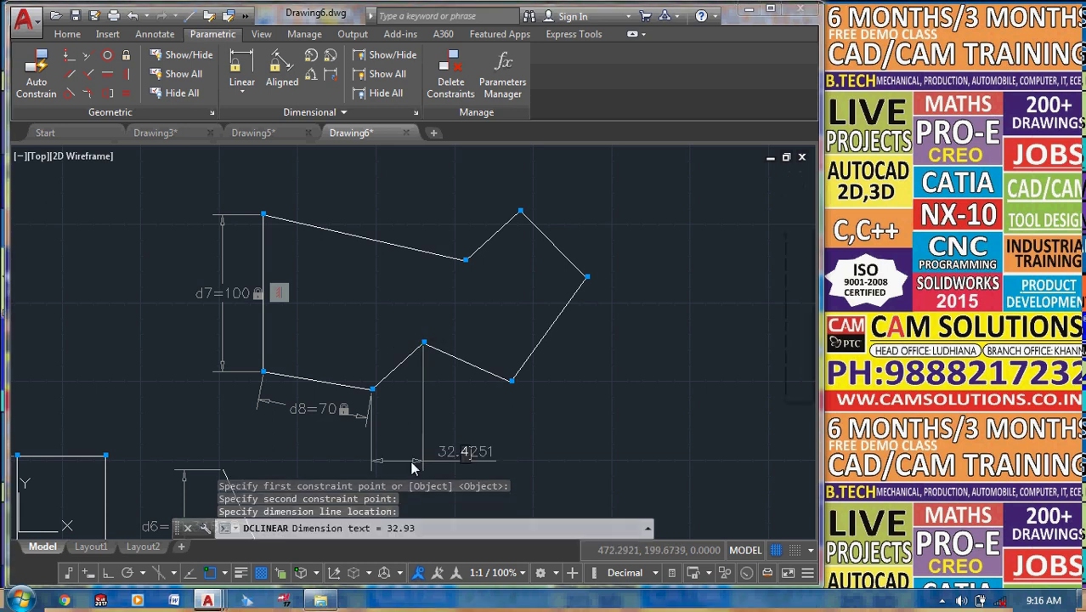
pyautogui.write('40')
pyautogui.press('Return')
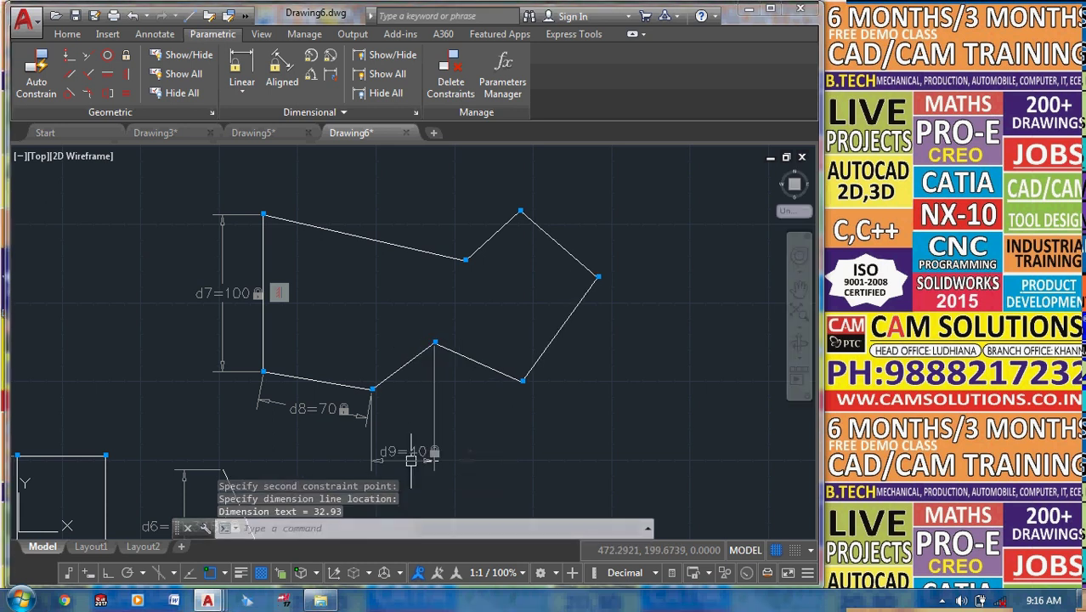
# Lock the right side's vertical height at 120 and make the bottom-right edge horizontal.
pyautogui.click(242, 65)
pyautogui.click(243, 89)
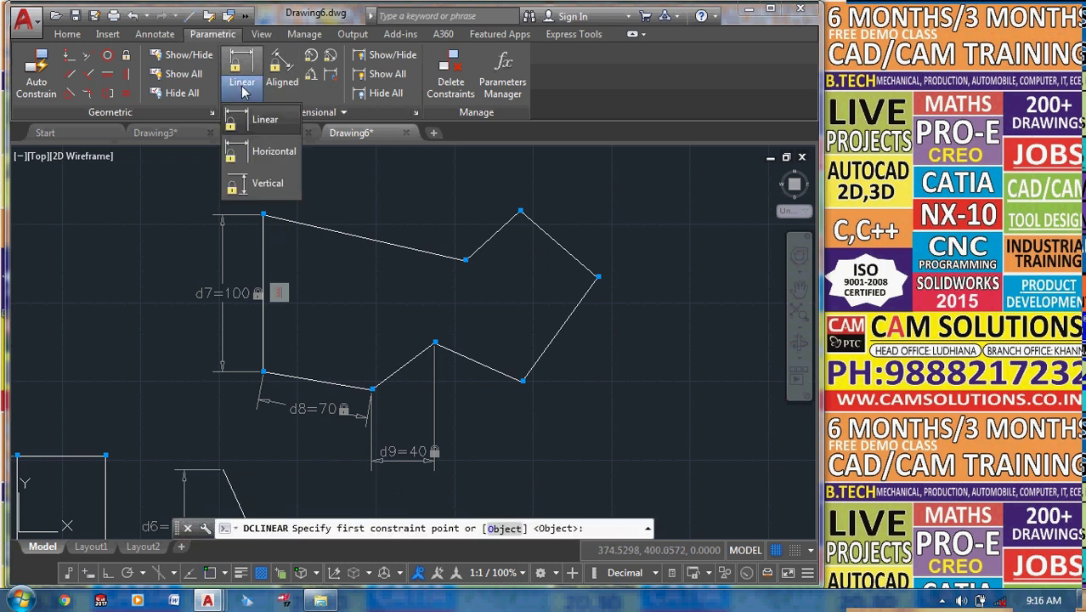
pyautogui.click(268, 182)
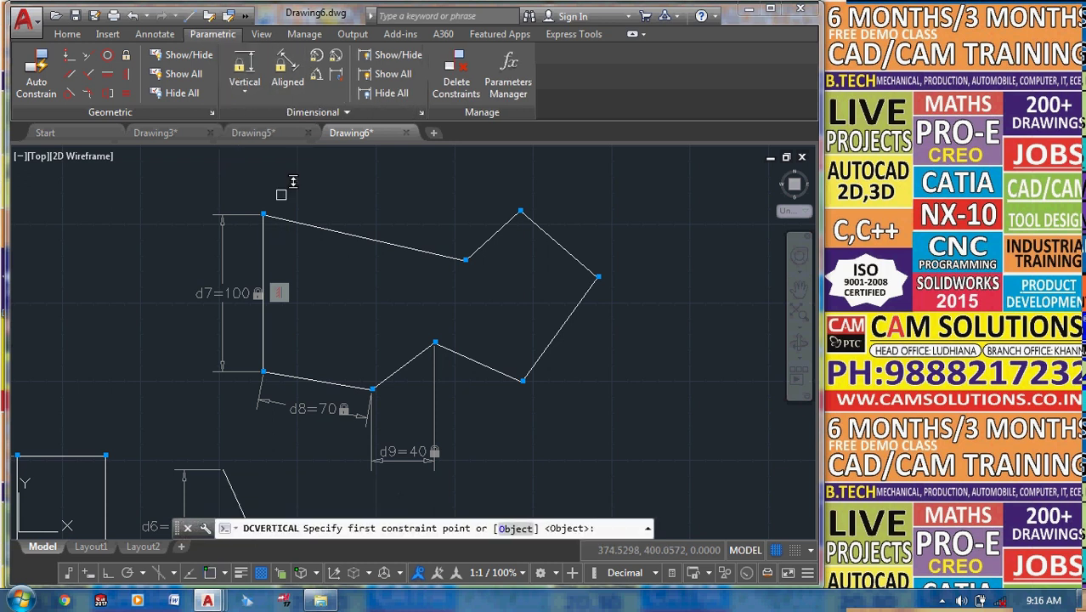
pyautogui.click(598, 276)
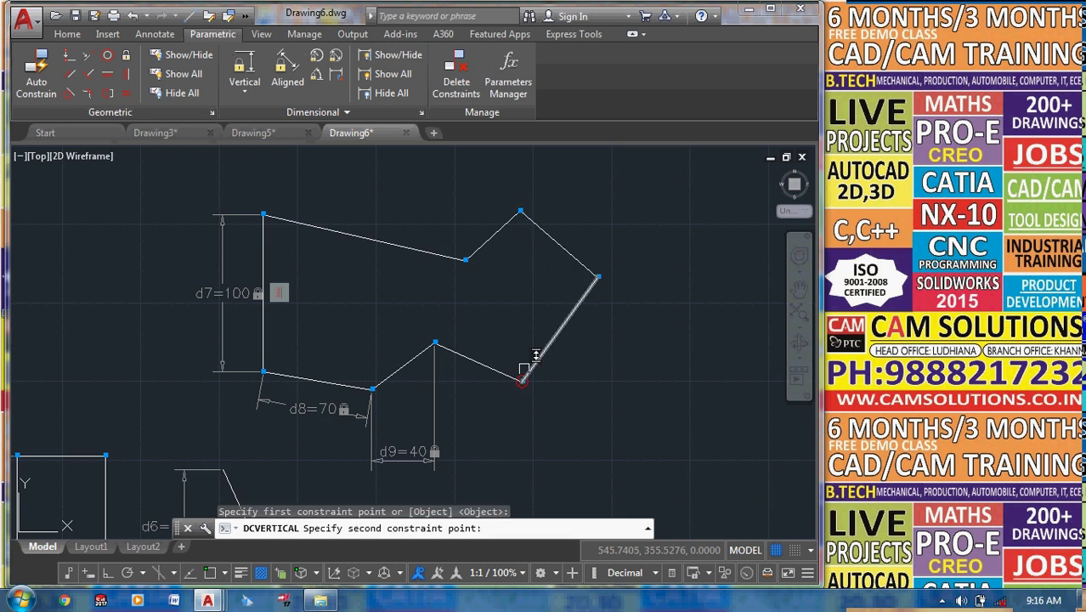
pyautogui.click(522, 378)
pyautogui.click(660, 369)
pyautogui.press('Return')
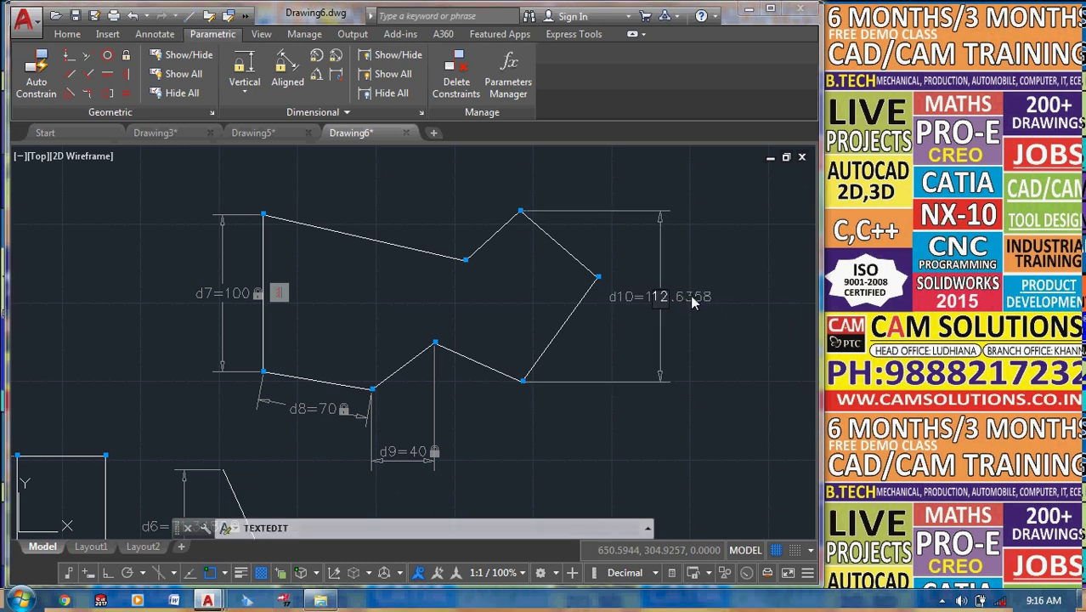
pyautogui.write('120')
pyautogui.press('Return')
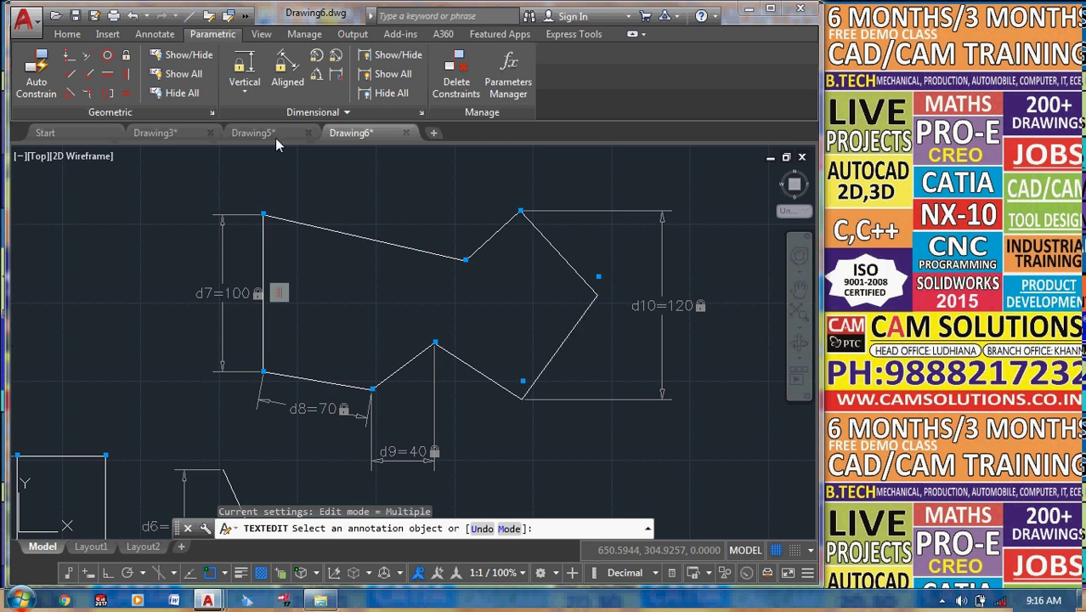
pyautogui.click(108, 77)
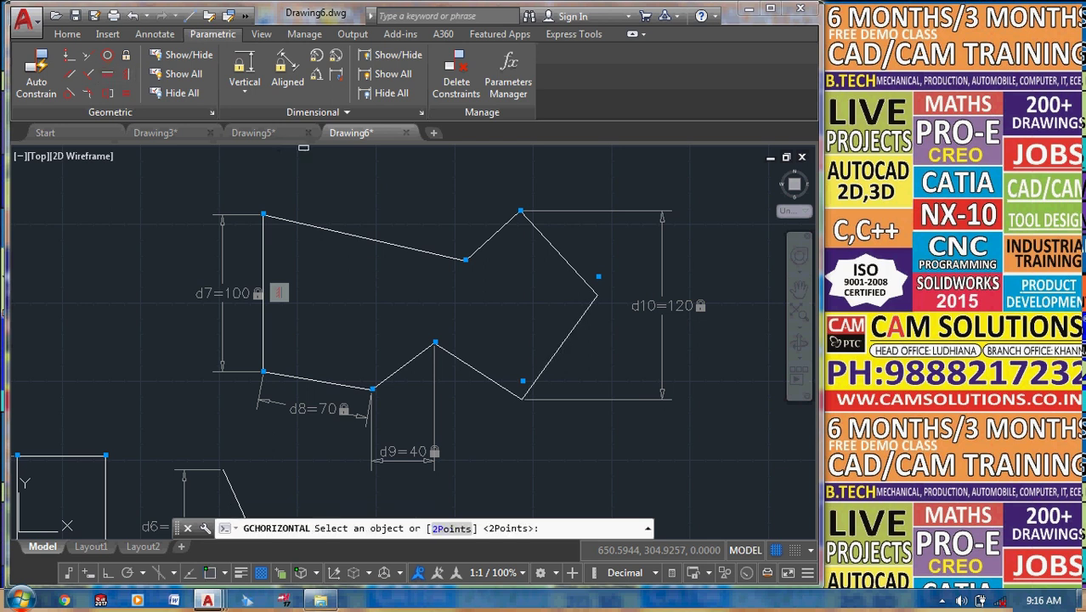
pyautogui.click(557, 341)
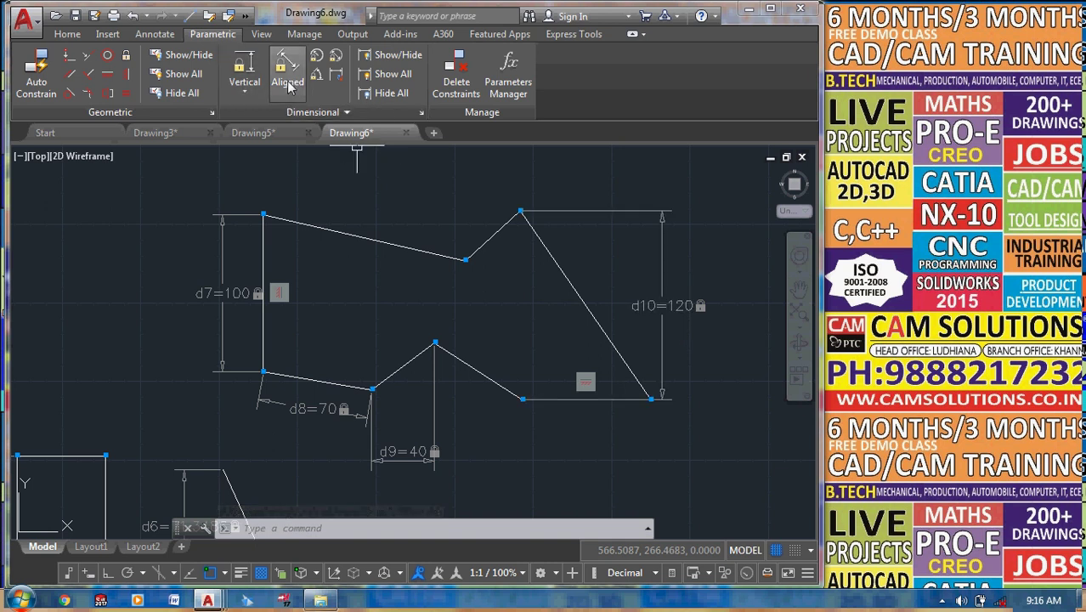
# Add a horizontal dimension constraint d11=80 to the bottom-right edge.
pyautogui.click(244, 91)
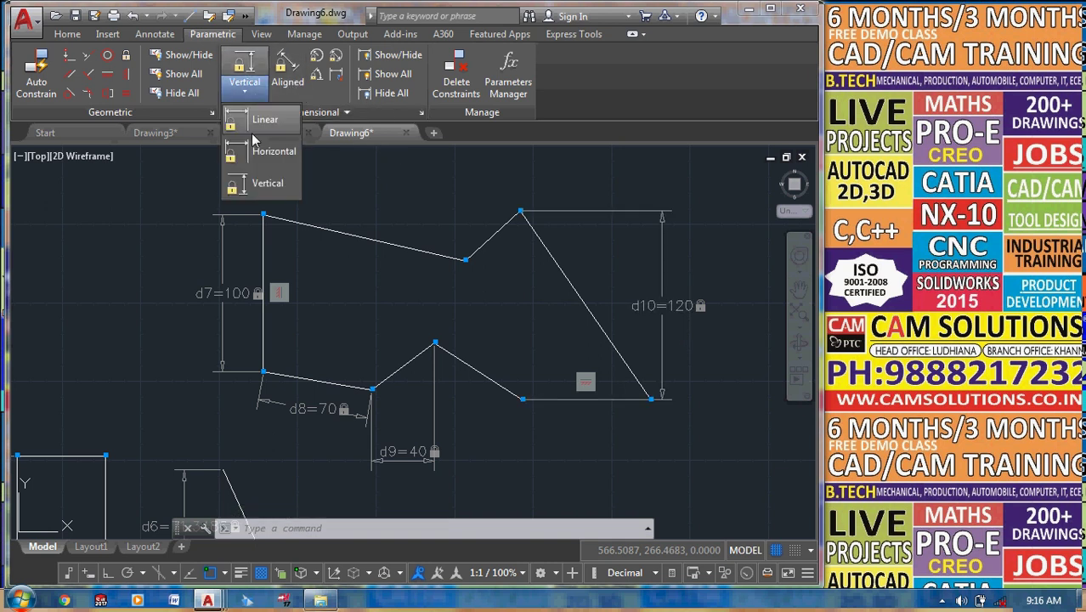
pyautogui.click(264, 153)
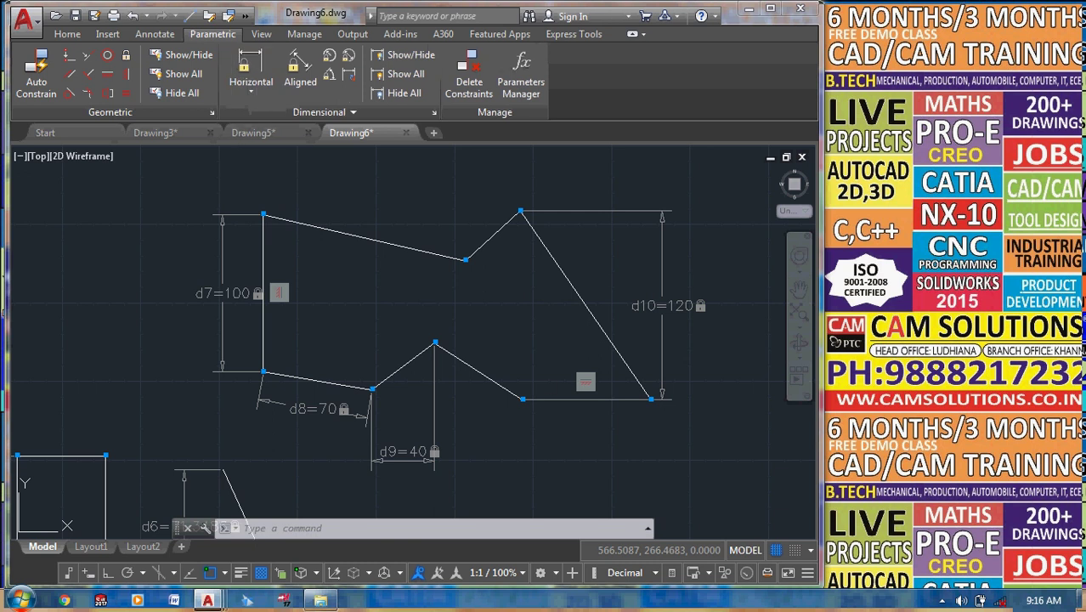
pyautogui.click(526, 401)
pyautogui.click(651, 399)
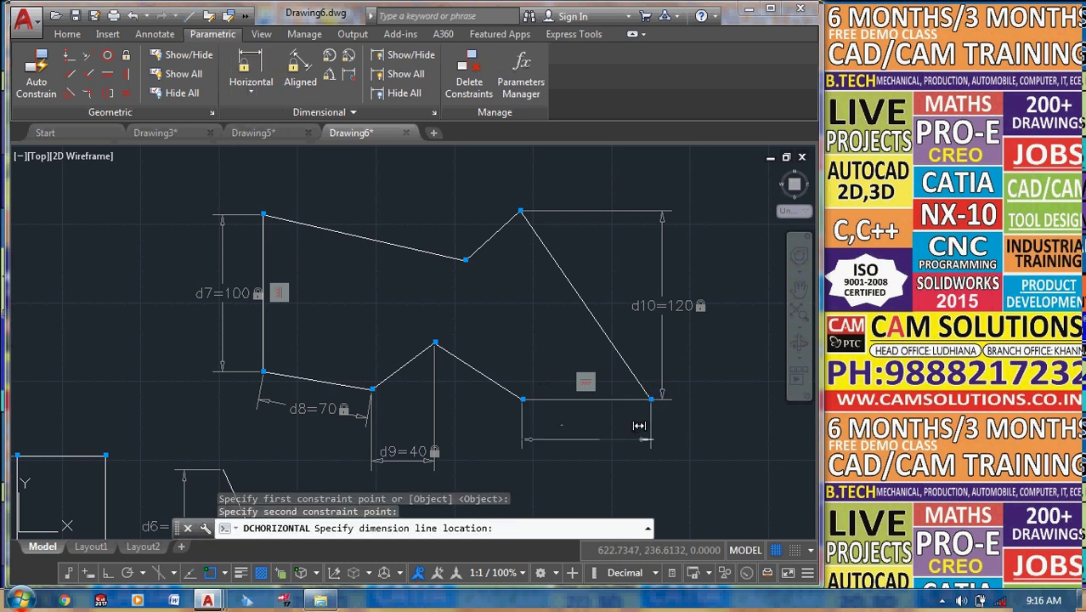
pyautogui.click(536, 444)
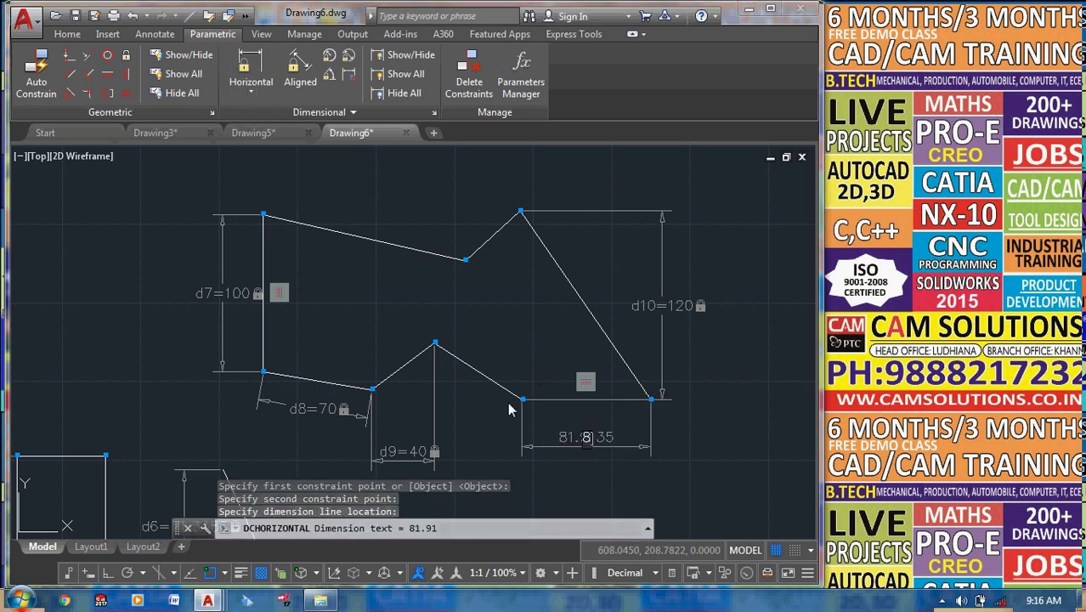
pyautogui.write('d11=80')
pyautogui.press('Return')
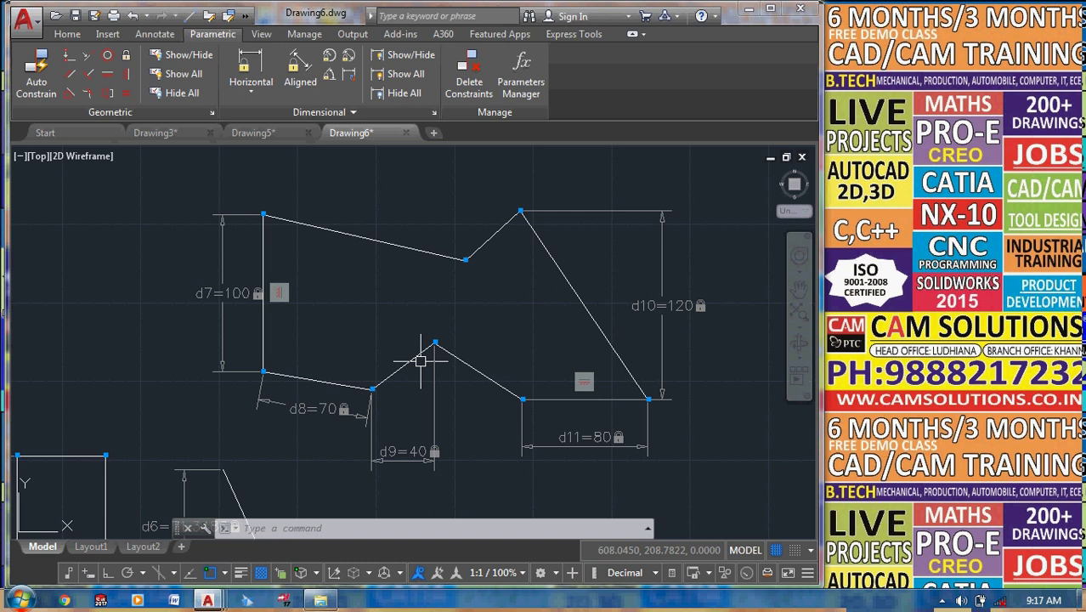
pyautogui.moveTo(397, 356); pyautogui.dragTo(375, 365, button='middle')
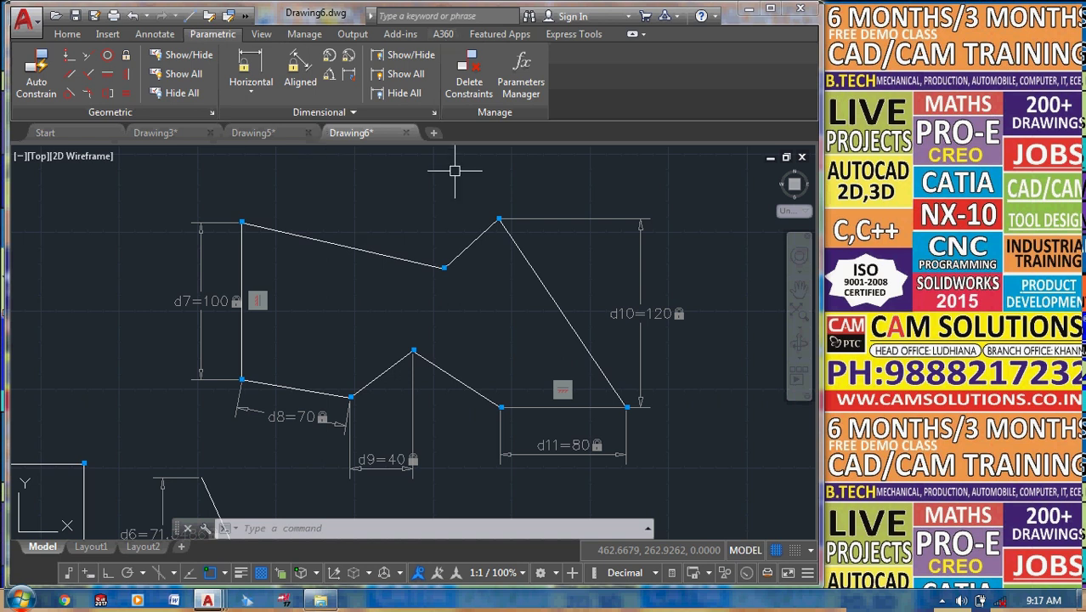
# Add a vertical constraint between the top and lower peaks, accepting d12=83.8409.
pyautogui.click(252, 98)
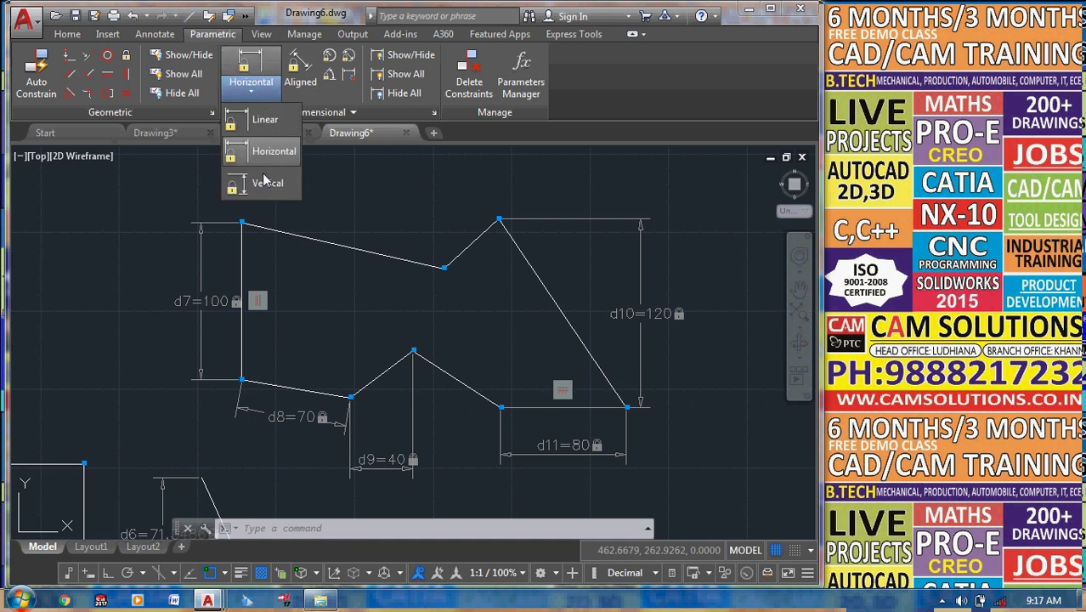
pyautogui.click(267, 176)
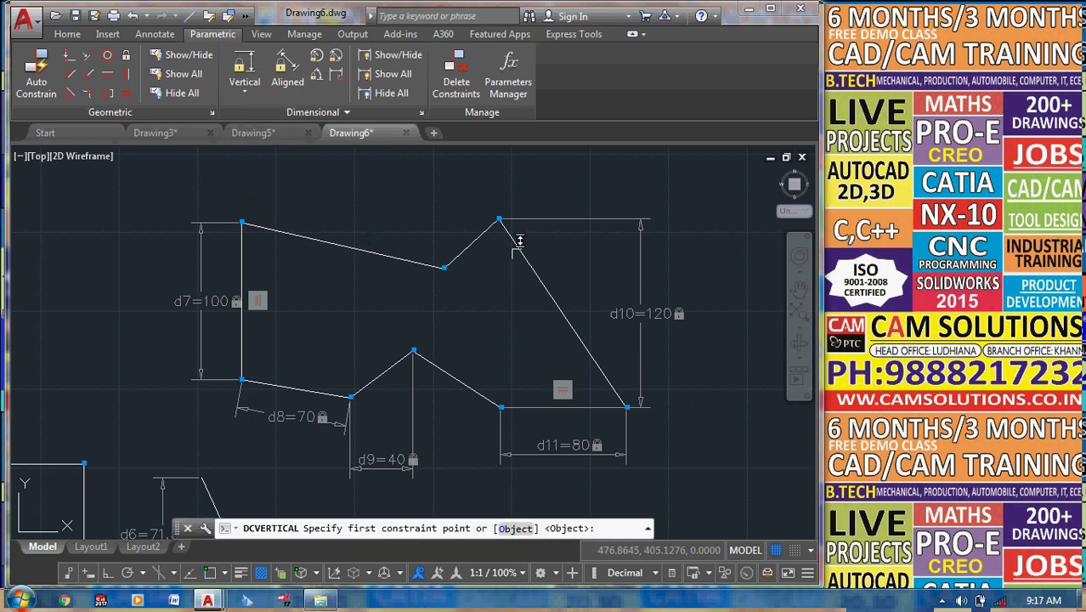
pyautogui.click(500, 220)
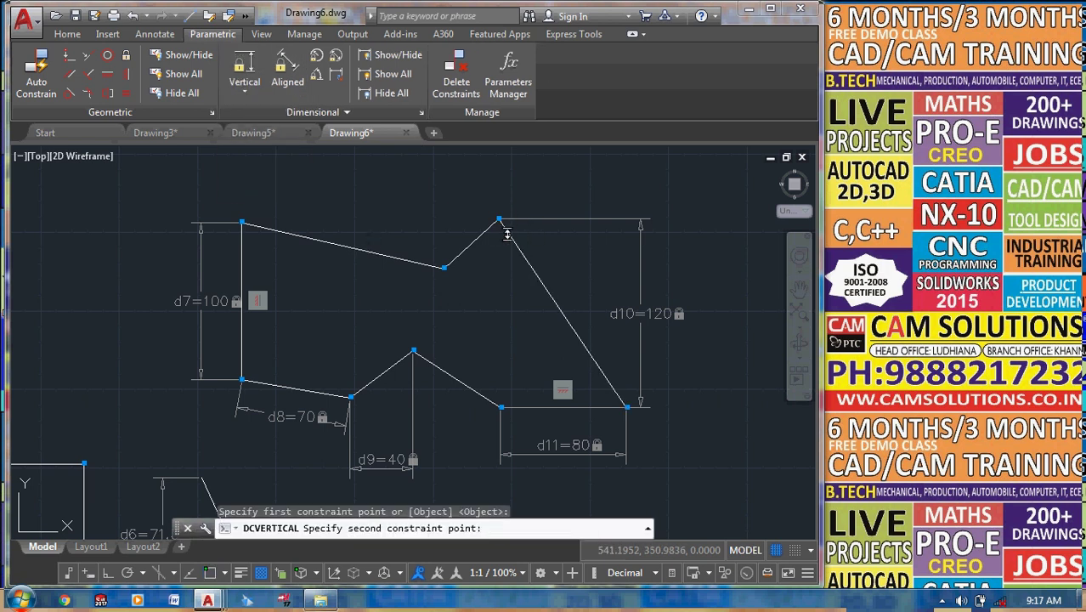
pyautogui.click(415, 346)
pyautogui.click(597, 323)
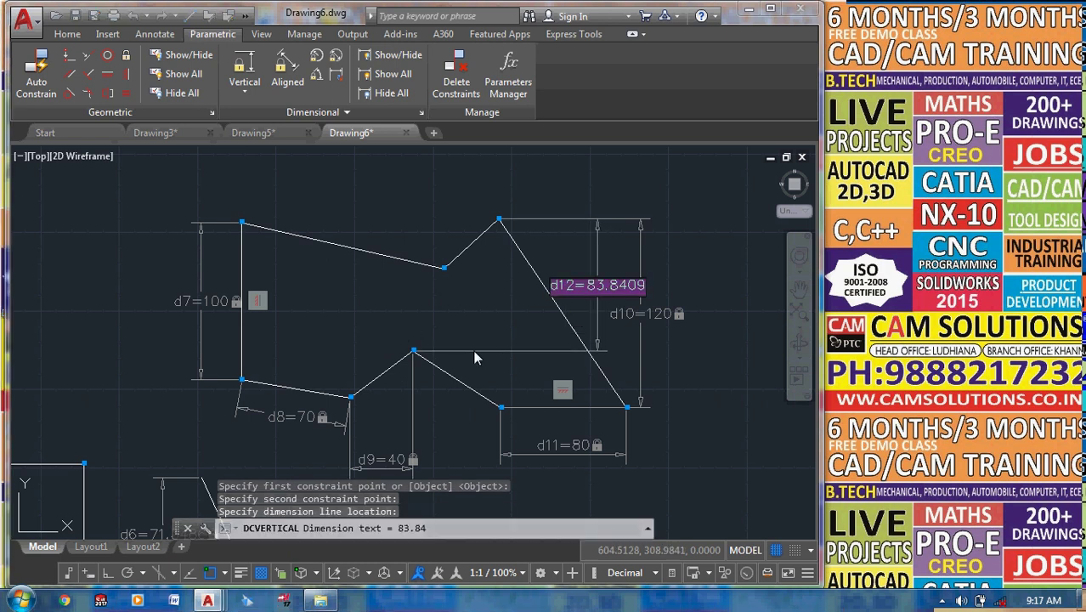
pyautogui.press('Return')
# Pan and zoom to move the profile down, freeing empty drawing space above.
pyautogui.scroll(2, 474, 317)
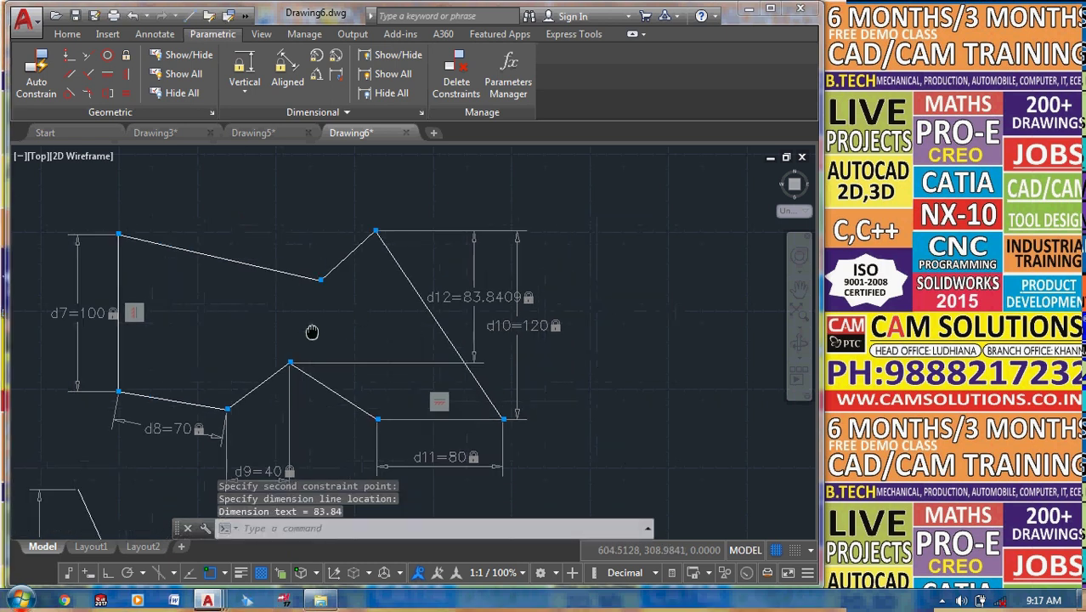
pyautogui.moveTo(311, 323); pyautogui.dragTo(375, 388, button='middle')
pyautogui.scroll(-2, 375, 388)
pyautogui.moveTo(467, 454)
pyautogui.mouseDown(button='middle')
pyautogui.moveTo(352, 339)
pyautogui.moveTo(357, 323)
pyautogui.mouseUp(button='middle')
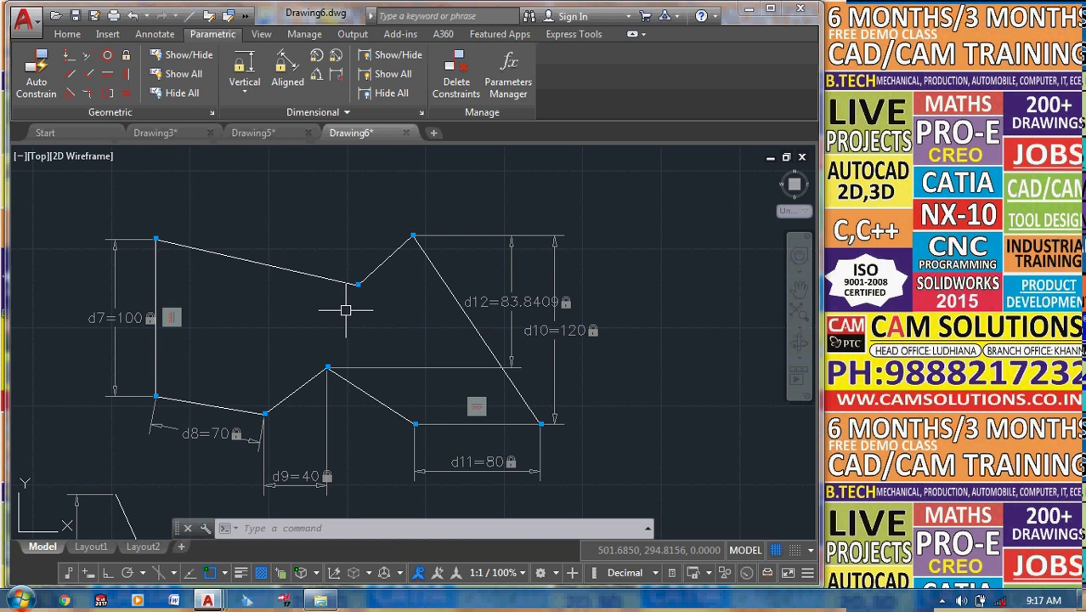
pyautogui.moveTo(346, 310)
pyautogui.mouseDown(button='middle')
pyautogui.moveTo(487, 305)
pyautogui.moveTo(412, 310)
pyautogui.mouseUp(button='middle')
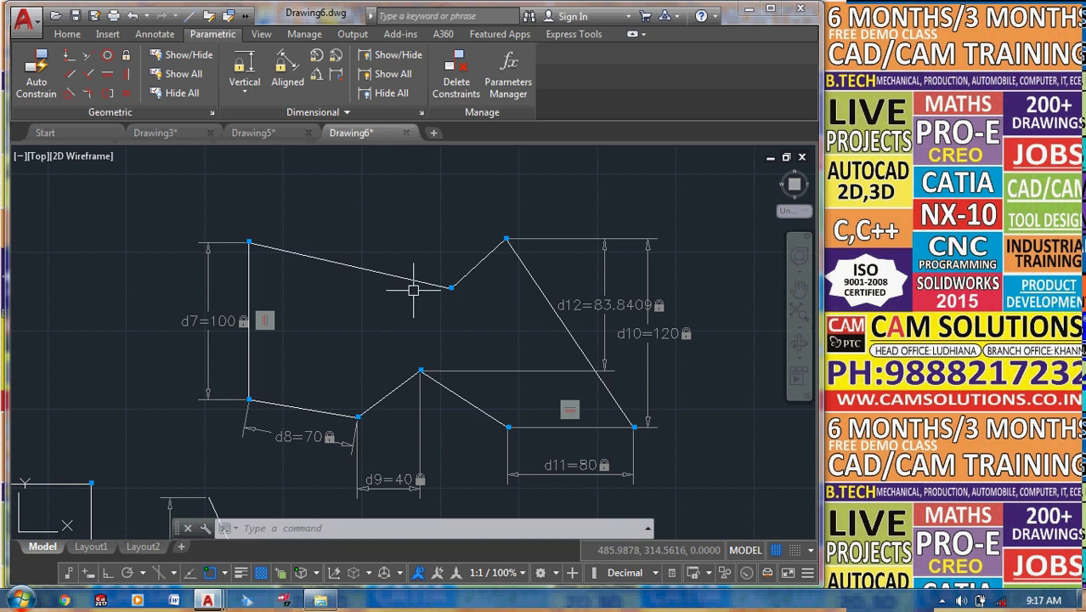
pyautogui.moveTo(411, 310); pyautogui.dragTo(502, 520, button='middle')
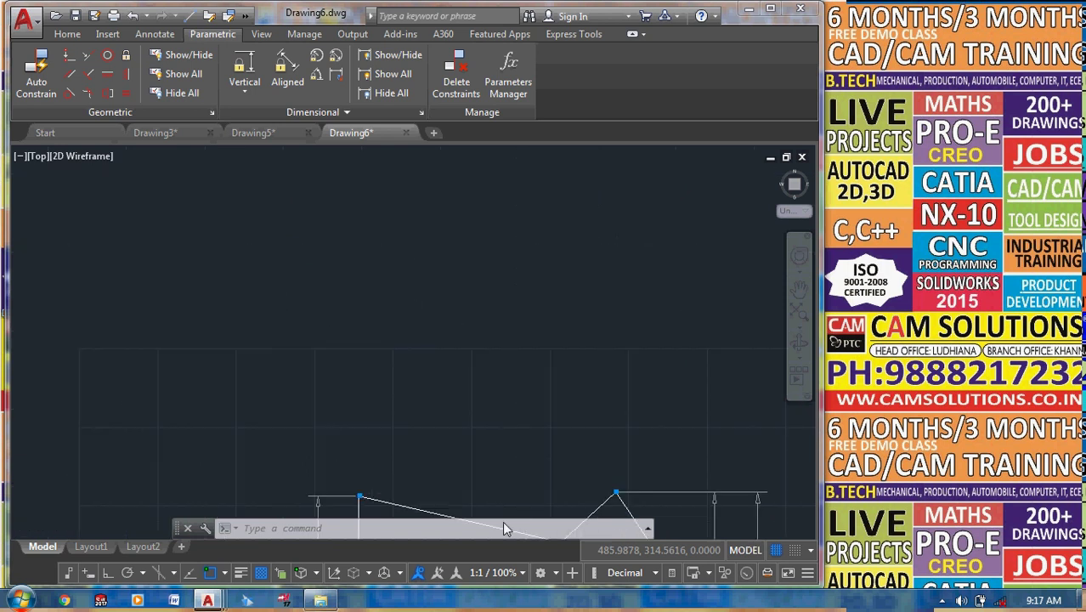
# Draw a circle in the empty area above the outline.
pyautogui.click(67, 34)
pyautogui.click(102, 64)
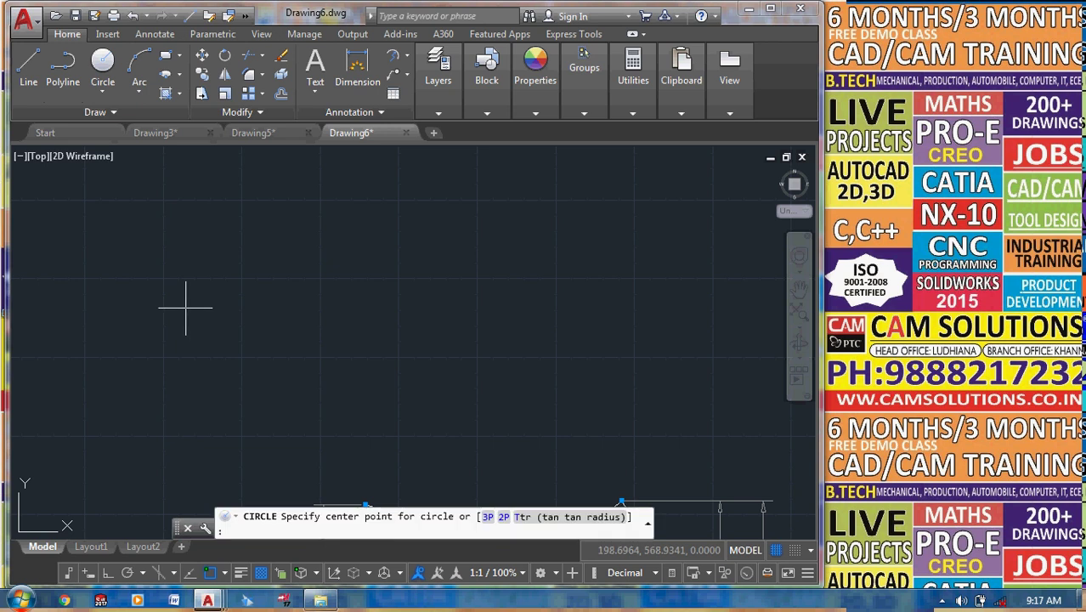
pyautogui.click(186, 307)
pyautogui.click(139, 356)
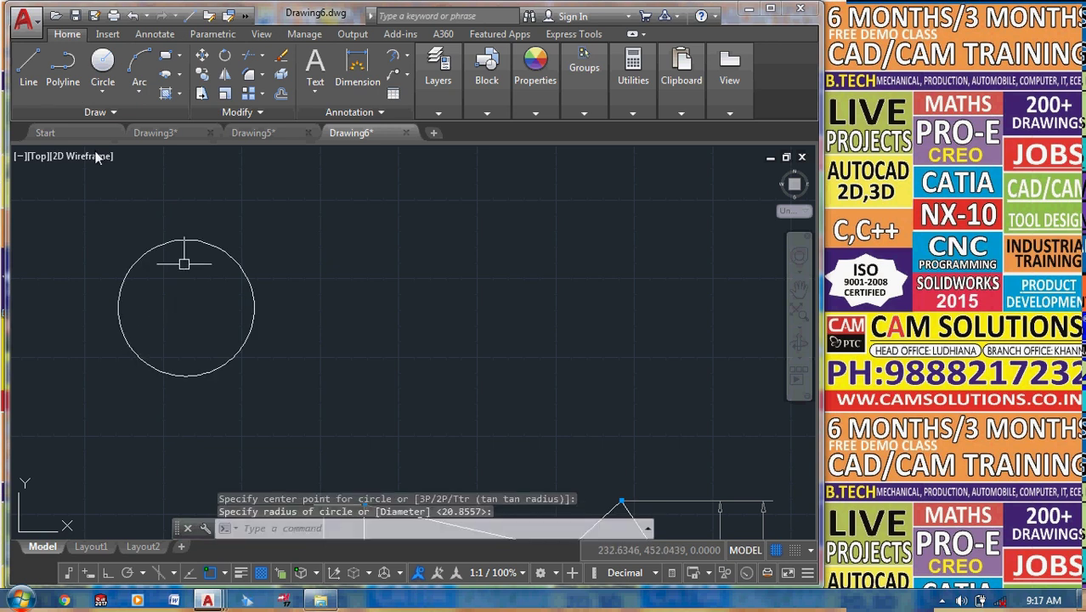
# Draw a long slanted line just left of the circle.
pyautogui.click(28, 64)
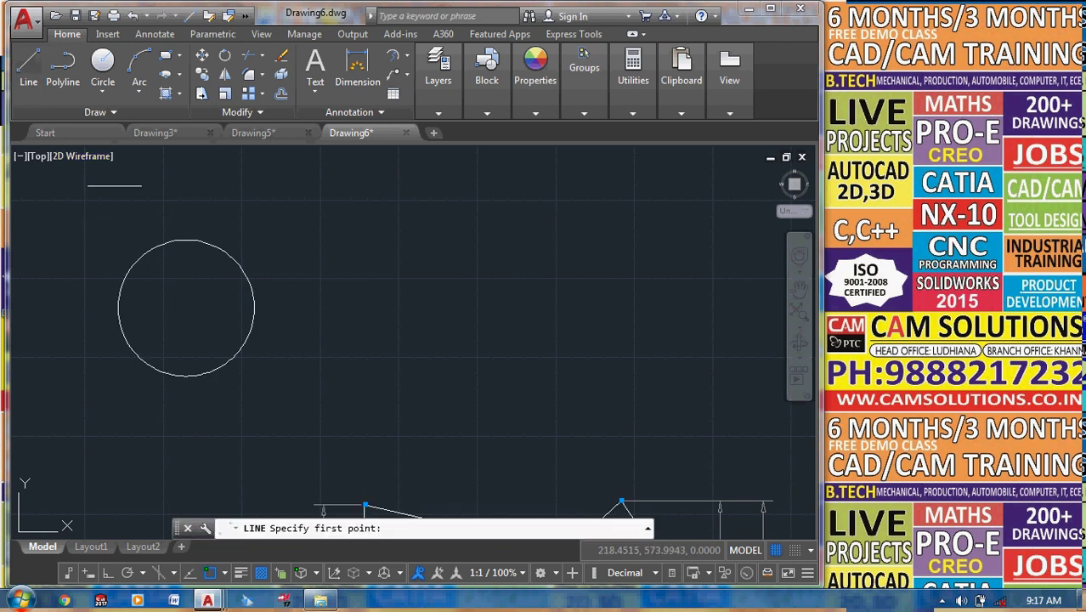
pyautogui.click(118, 185)
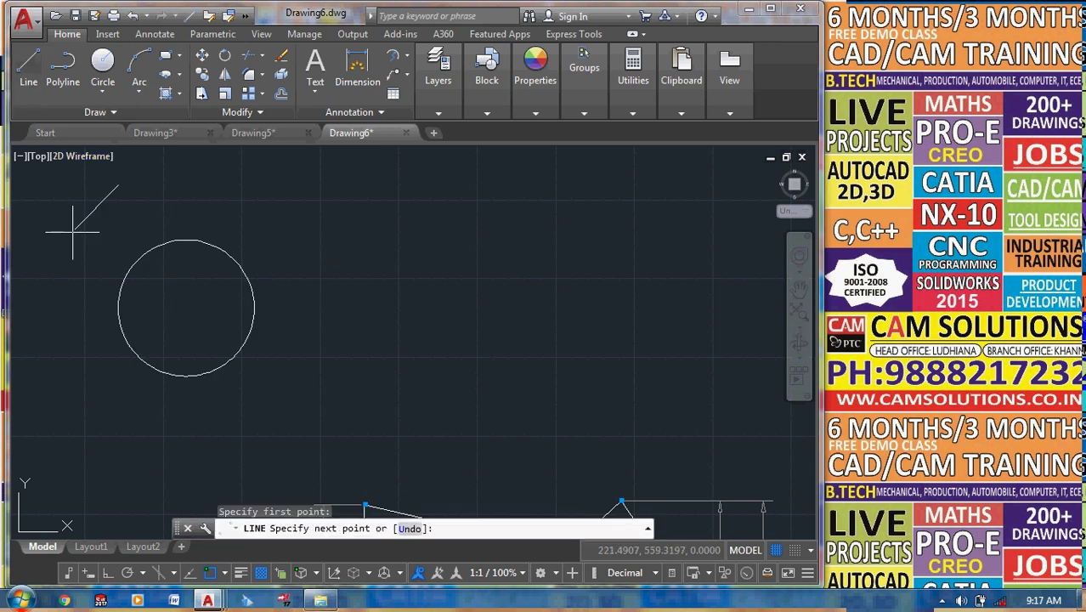
pyautogui.click(51, 453)
pyautogui.press('Escape')
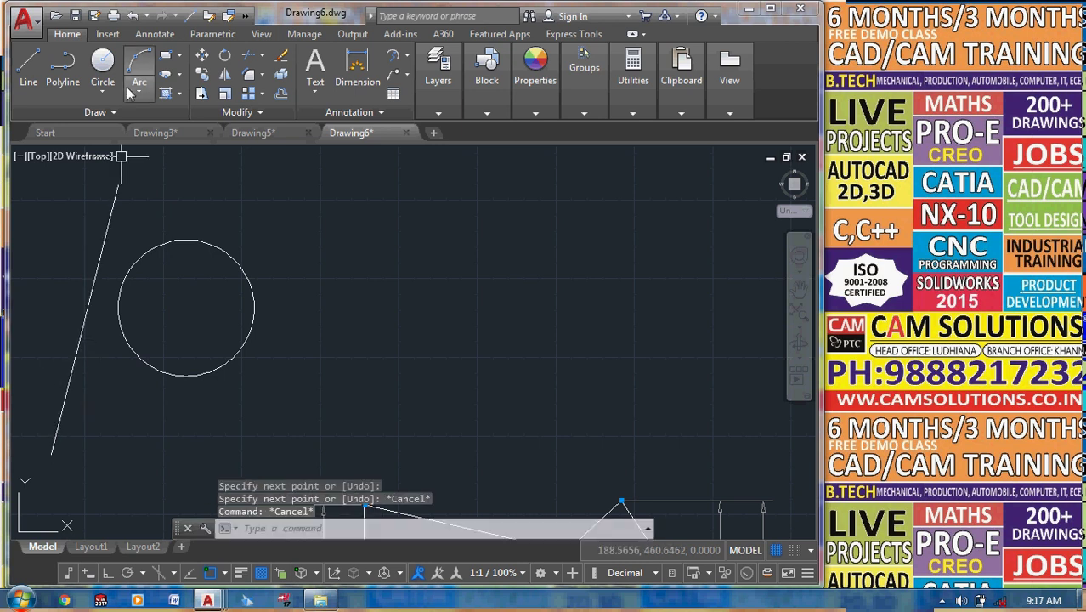
# Constrain the slanted line tangent to the circle.
pyautogui.click(205, 38)
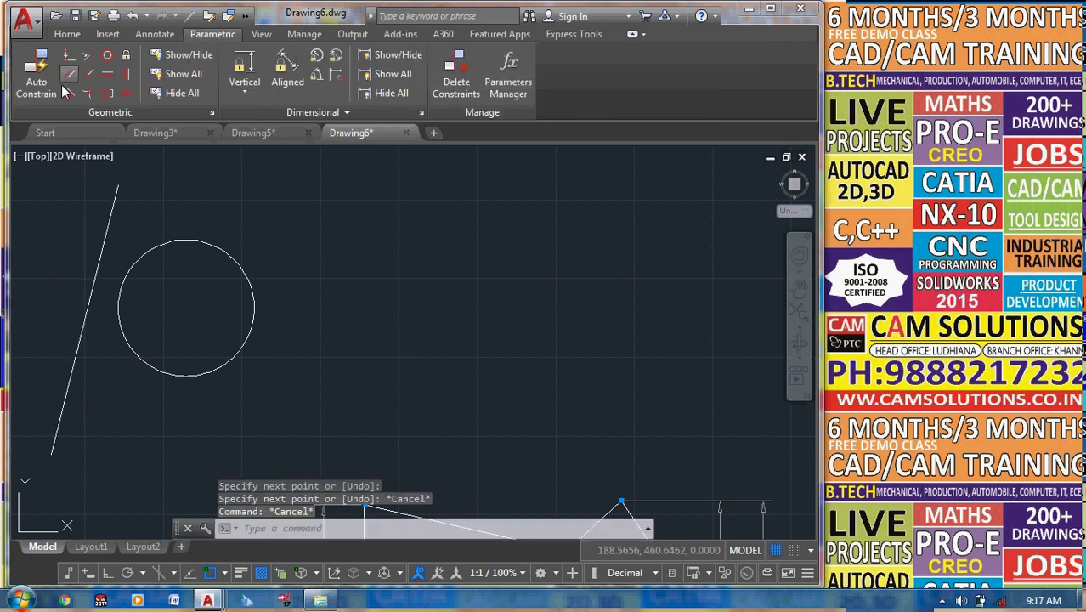
pyautogui.click(69, 93)
pyautogui.click(120, 324)
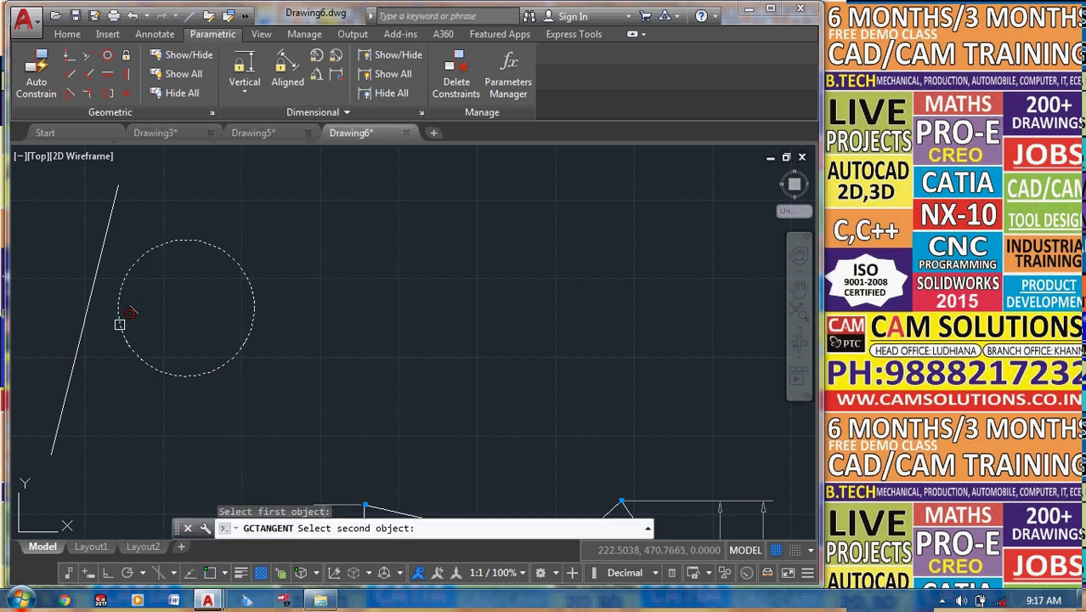
pyautogui.click(96, 321)
pyautogui.click(85, 316)
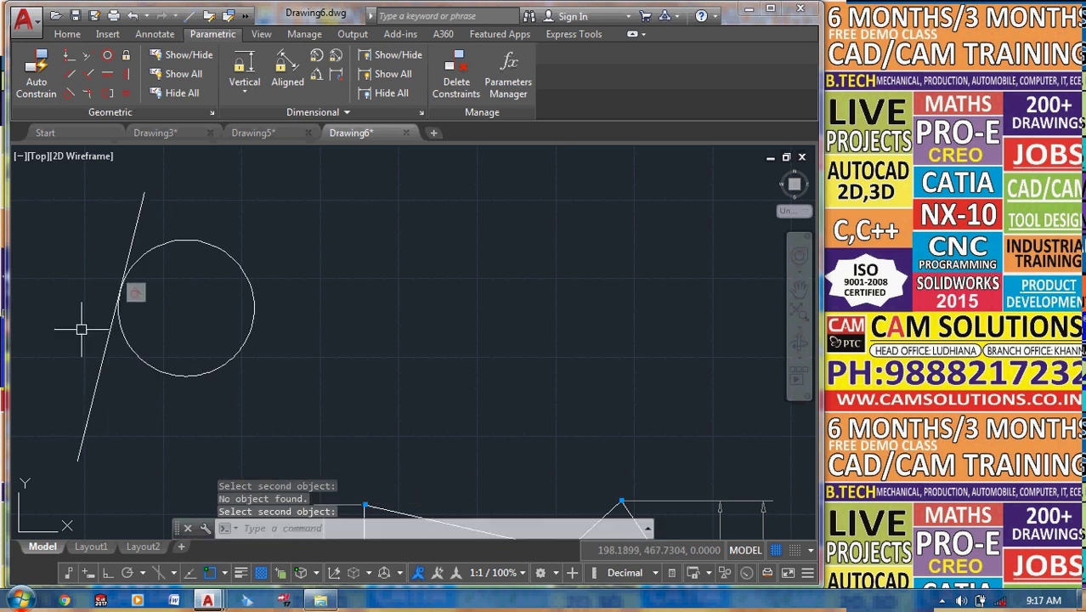
pyautogui.moveTo(124, 378); pyautogui.dragTo(244, 357, button='middle')
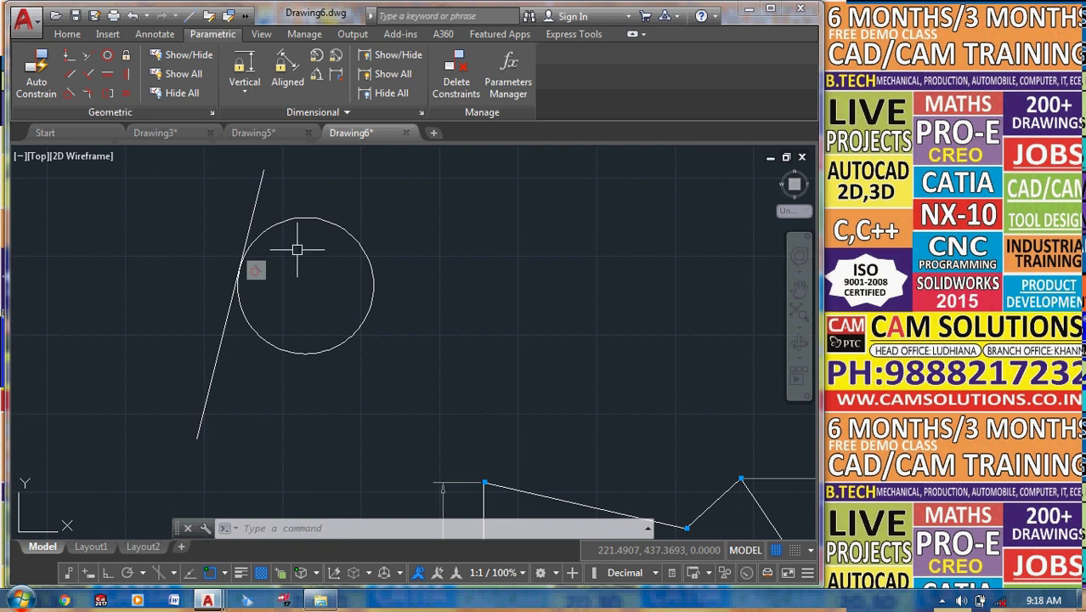
pyautogui.scroll(-1, 167, 192)
pyautogui.scroll(-1, 168, 192)
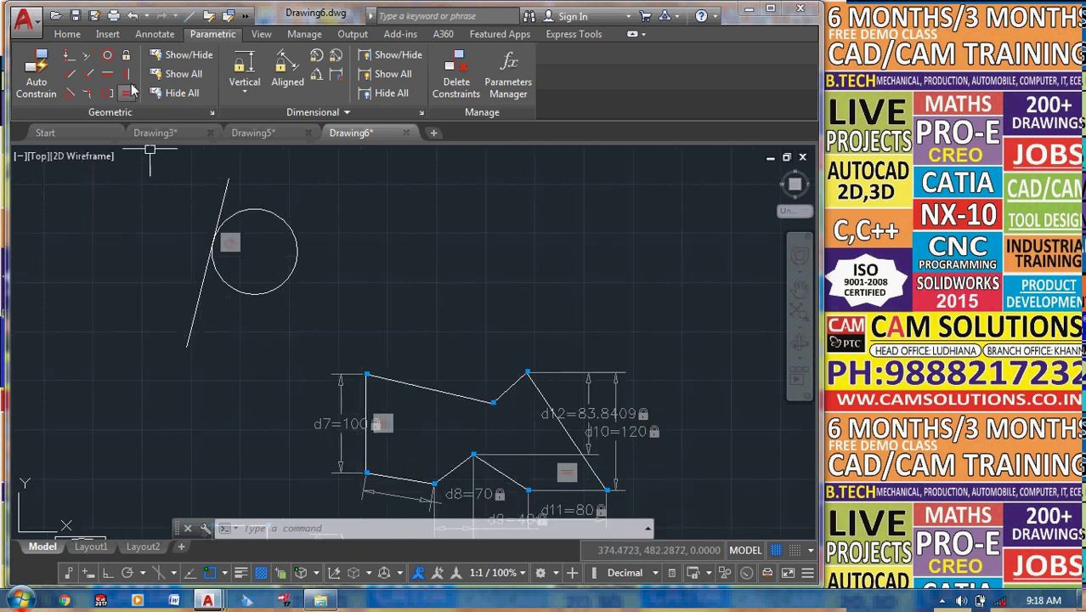
# Make the line vertical and attempt a coincident constraint at its top endpoint.
pyautogui.click(128, 77)
pyautogui.click(214, 238)
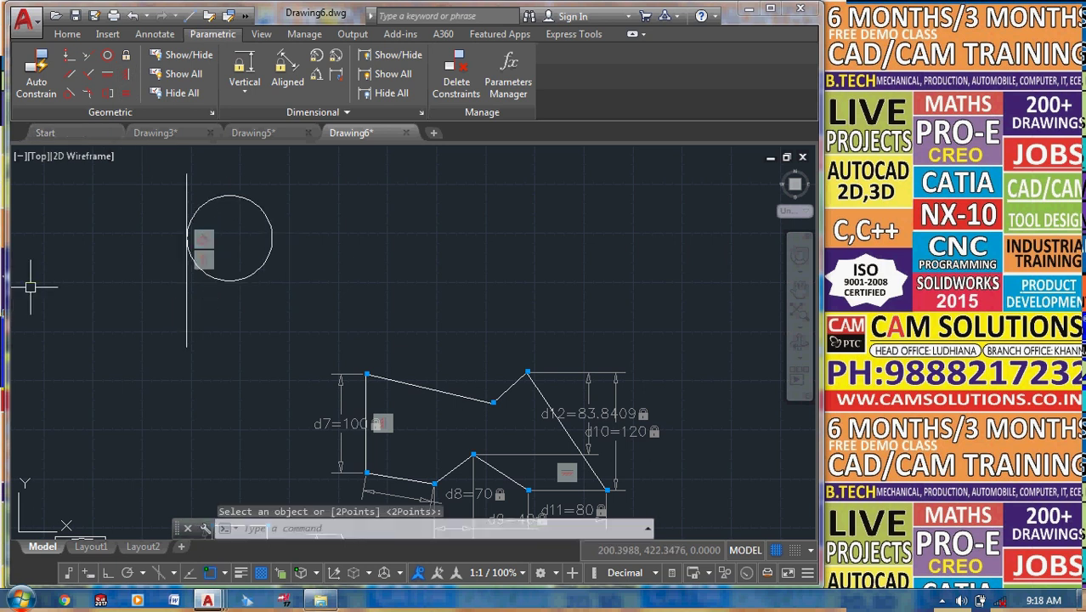
pyautogui.click(71, 58)
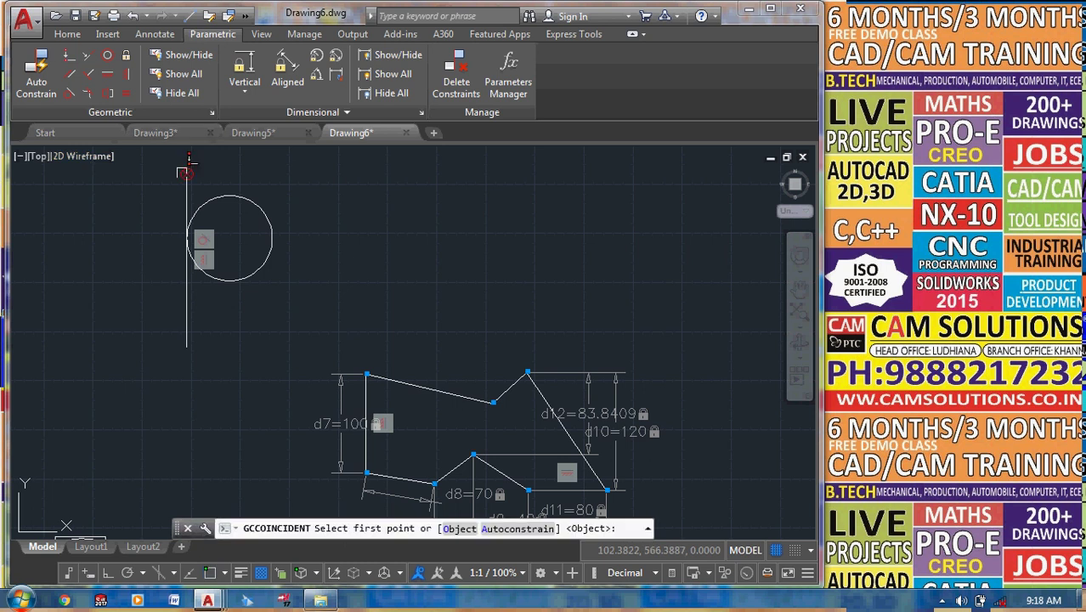
pyautogui.click(188, 161)
pyautogui.click(238, 195)
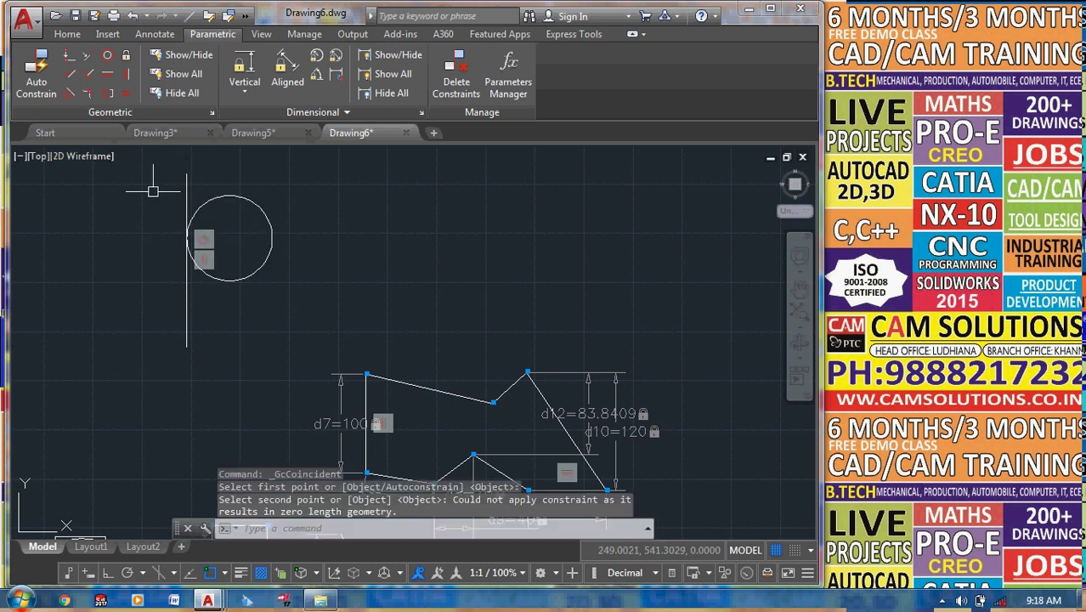
pyautogui.moveTo(167, 197); pyautogui.dragTo(178, 208, button='middle')
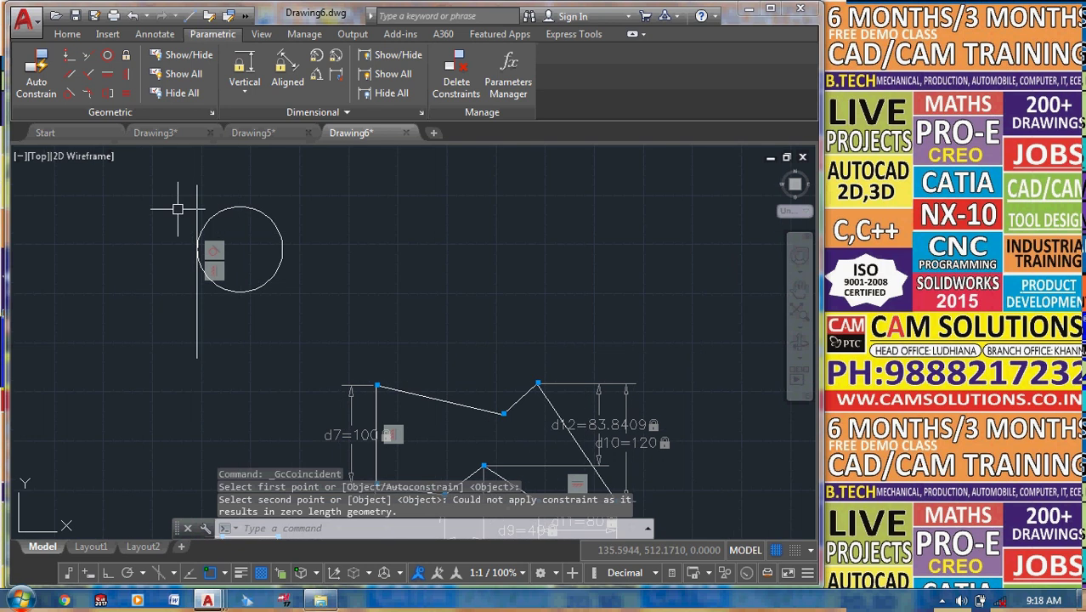
# Trim away the part of the line above the tangent point.
pyautogui.click(67, 34)
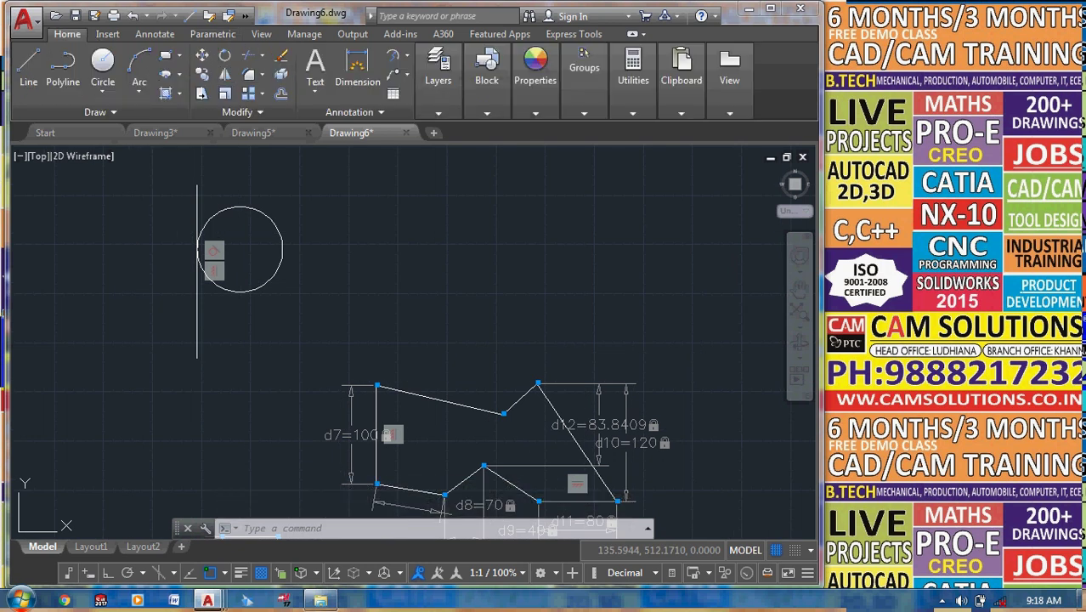
pyautogui.click(197, 195)
pyautogui.rightClick(146, 194)
pyautogui.click(171, 207)
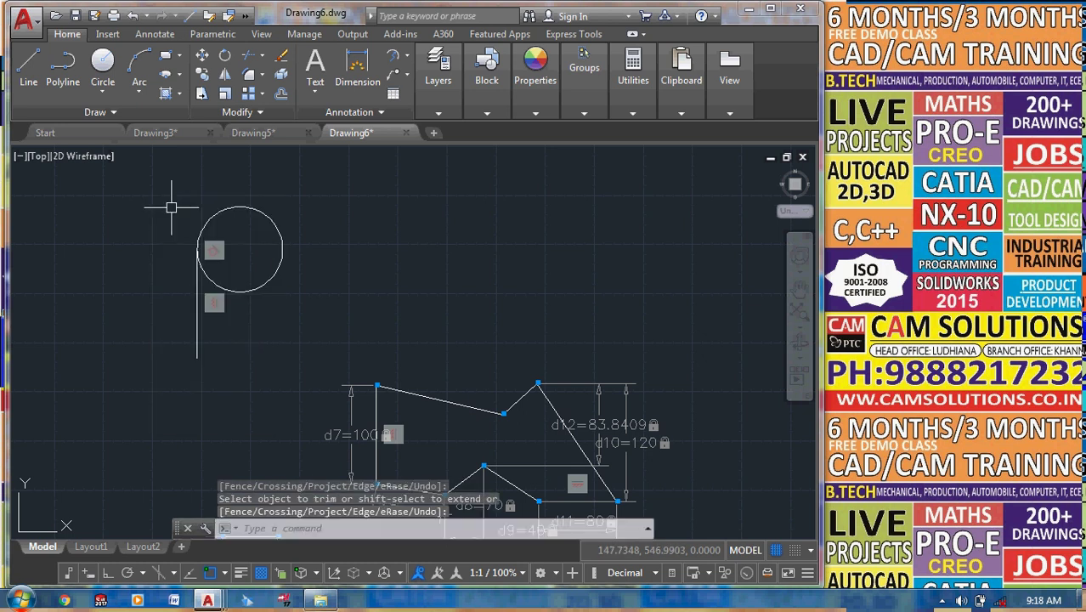
pyautogui.click(155, 34)
pyautogui.click(212, 38)
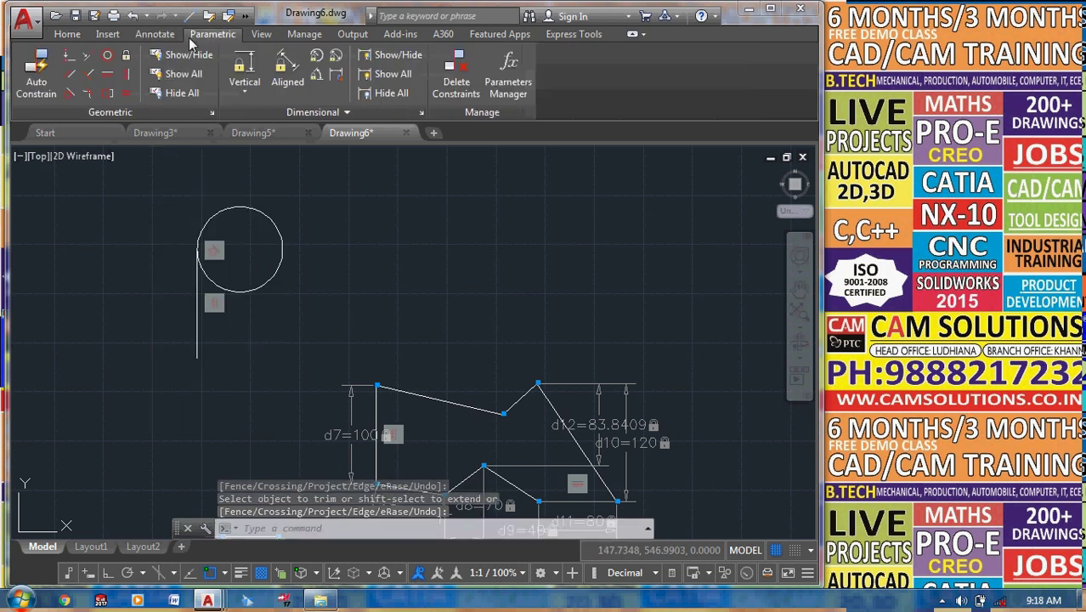
# Auto-constrain the circle and line together with a selection window.
pyautogui.click(36, 80)
pyautogui.click(280, 195)
pyautogui.click(180, 289)
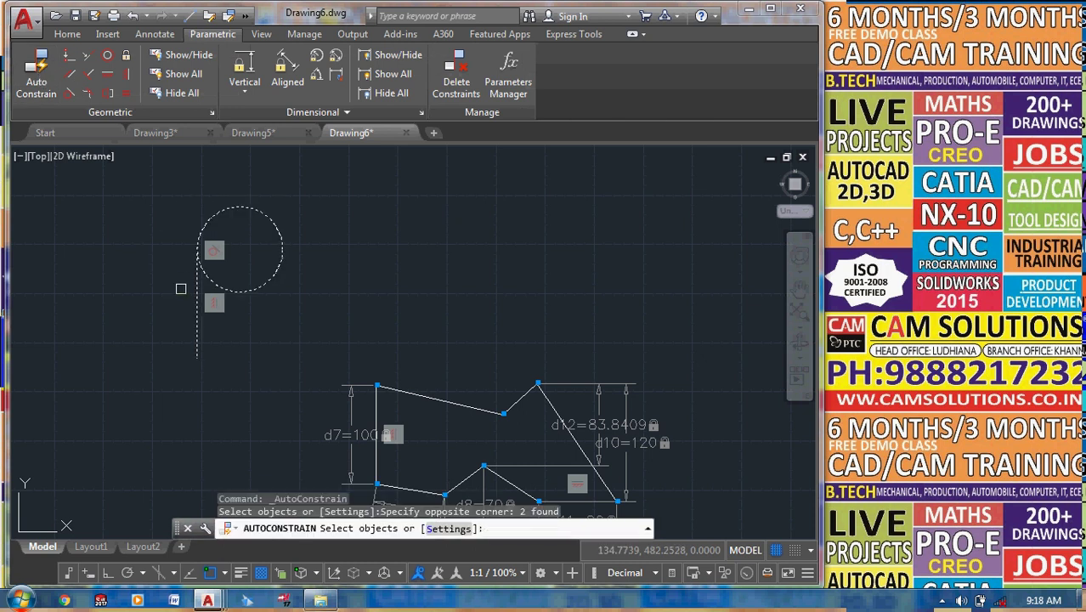
pyautogui.rightClick(119, 251)
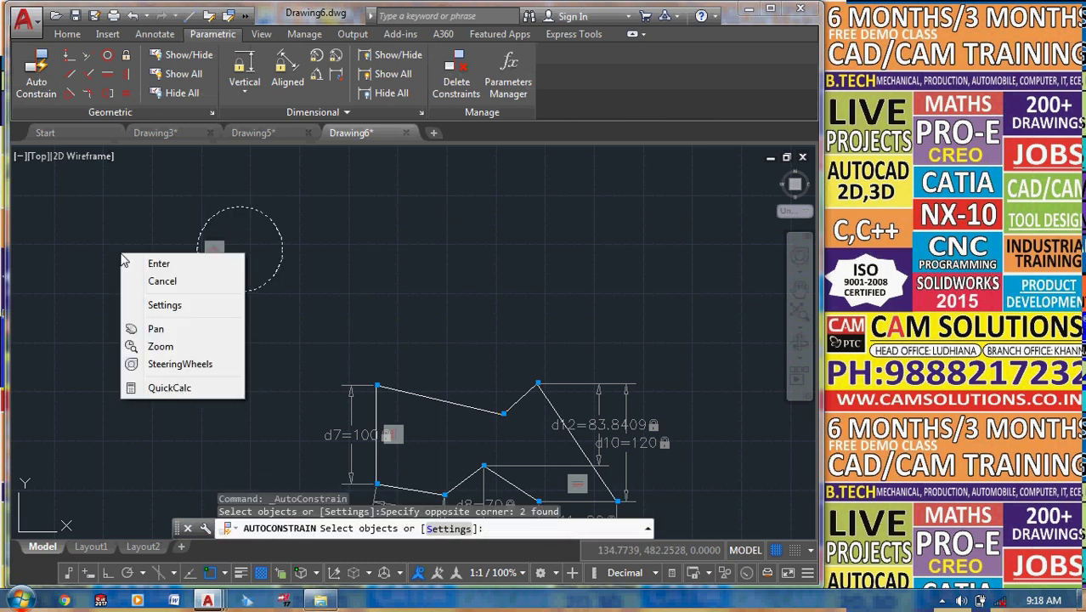
pyautogui.click(157, 264)
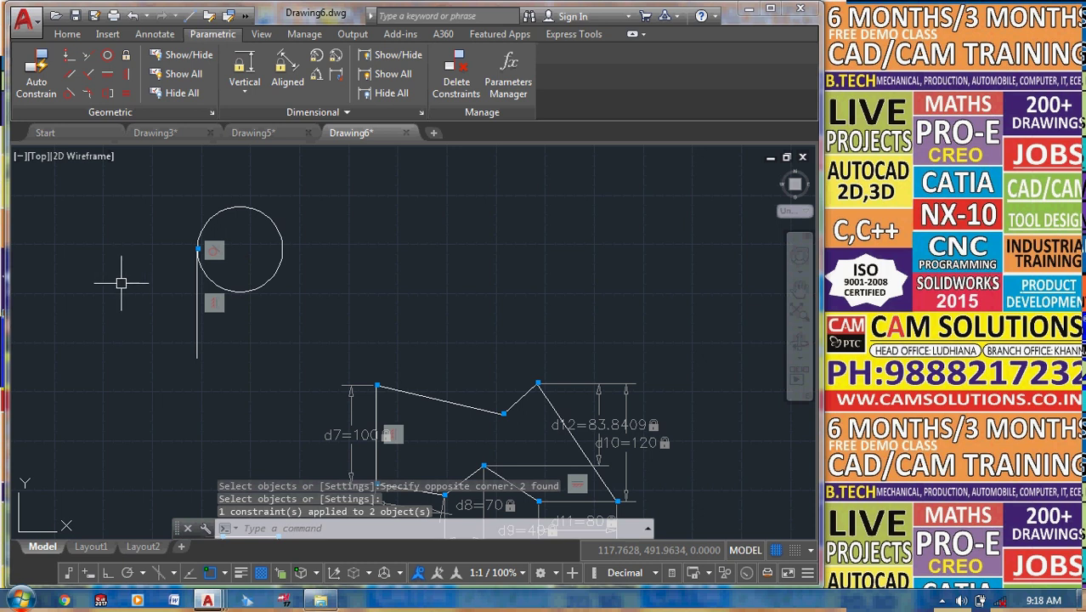
# Lock the line's height with a vertical dimensional constraint d13=110.
pyautogui.click(244, 70)
pyautogui.click(197, 357)
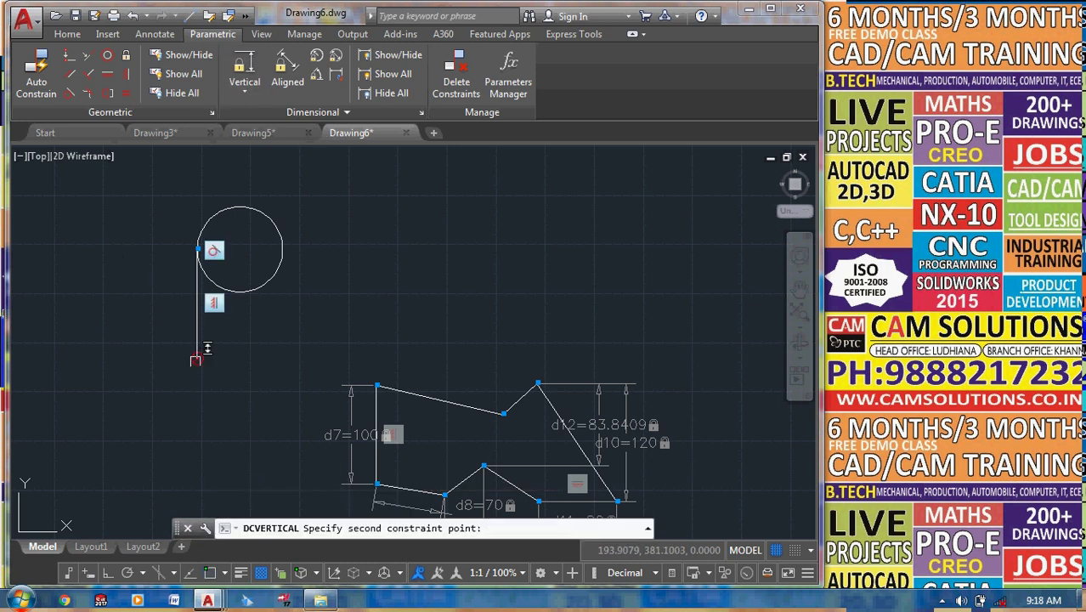
pyautogui.click(197, 249)
pyautogui.click(136, 261)
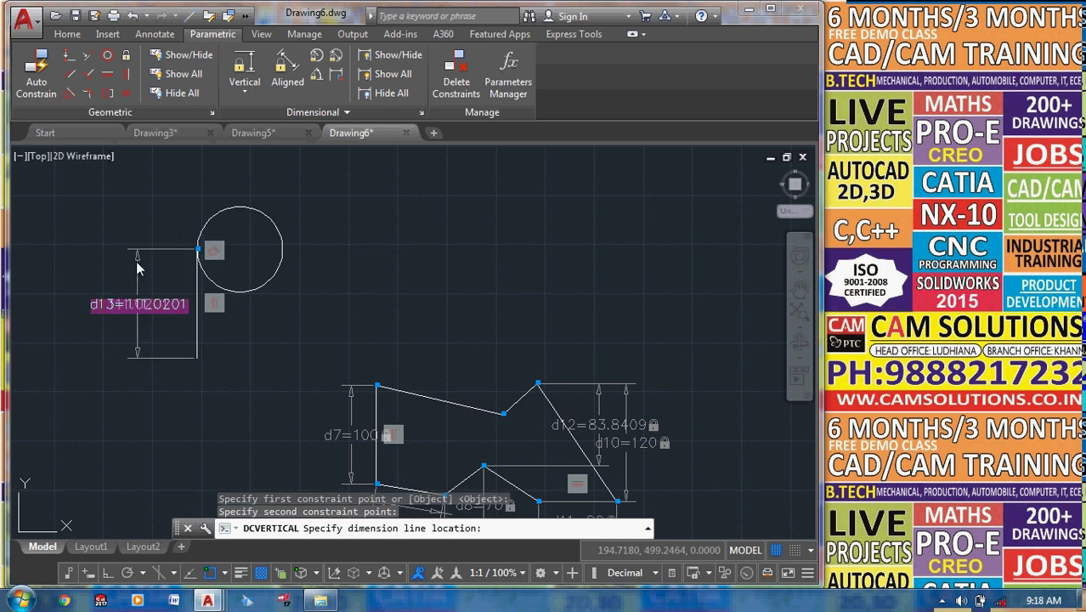
pyautogui.press('Return')
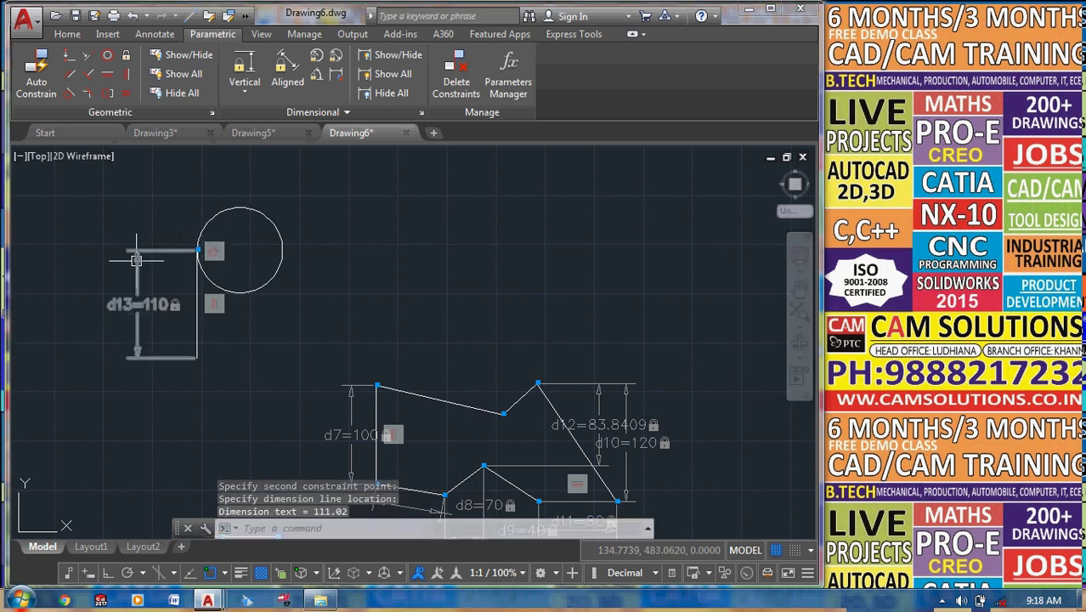
# Add a radius constraint of 30 to the circle, then undo it.
pyautogui.click(316, 55)
pyautogui.click(263, 214)
pyautogui.click(302, 195)
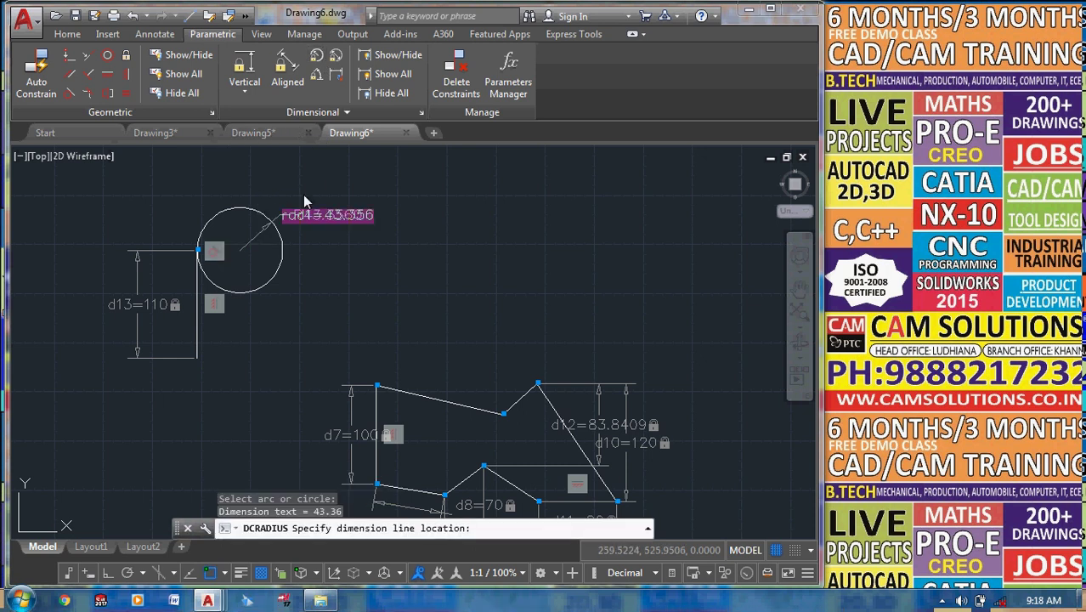
pyautogui.write('30')
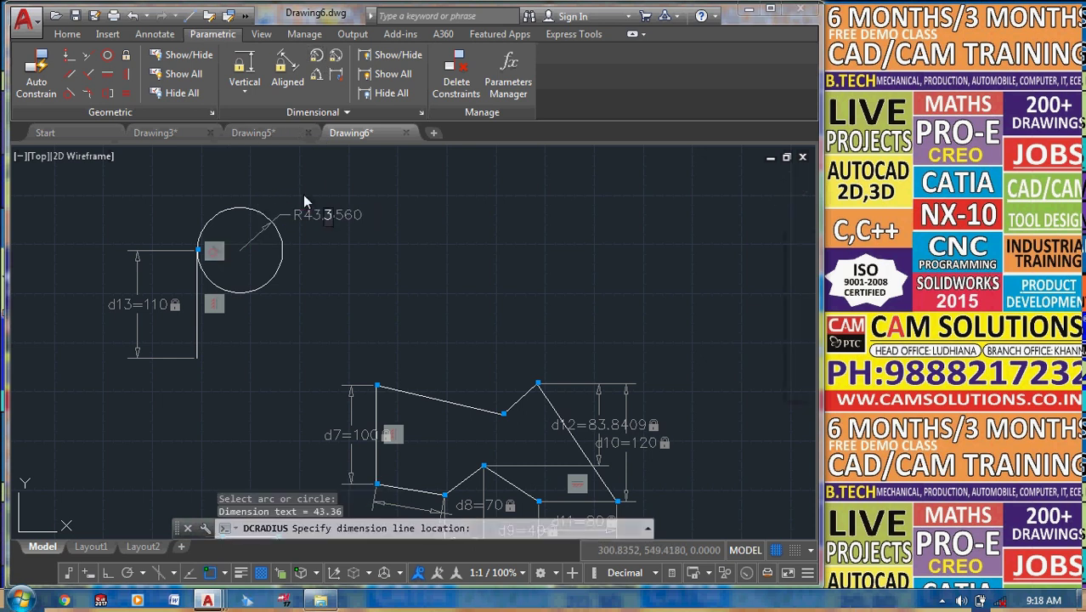
pyautogui.press('Return')
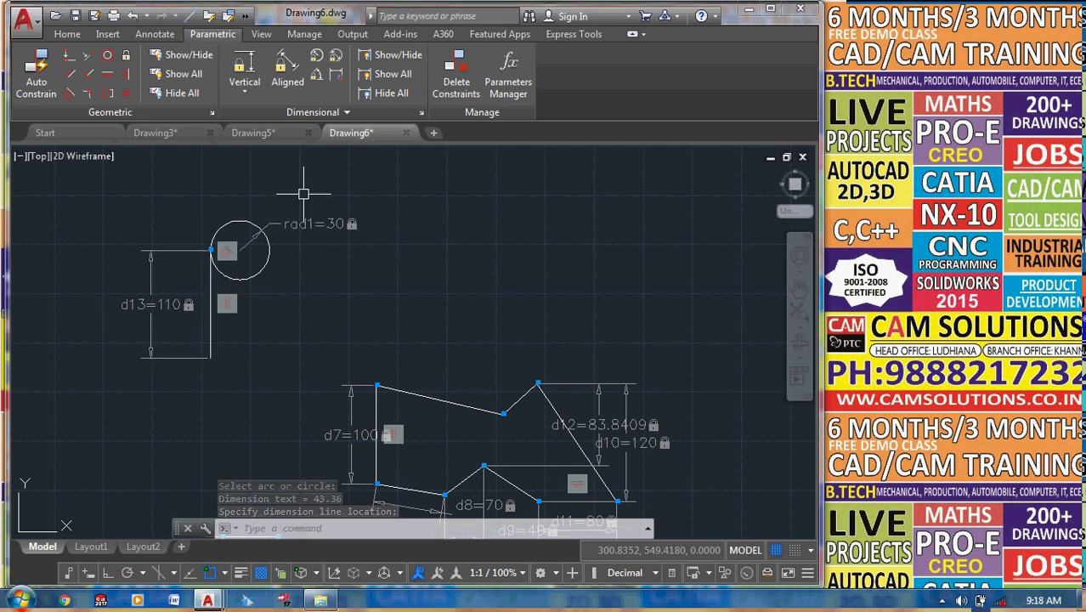
pyautogui.hotkey('ctrl', 'z')
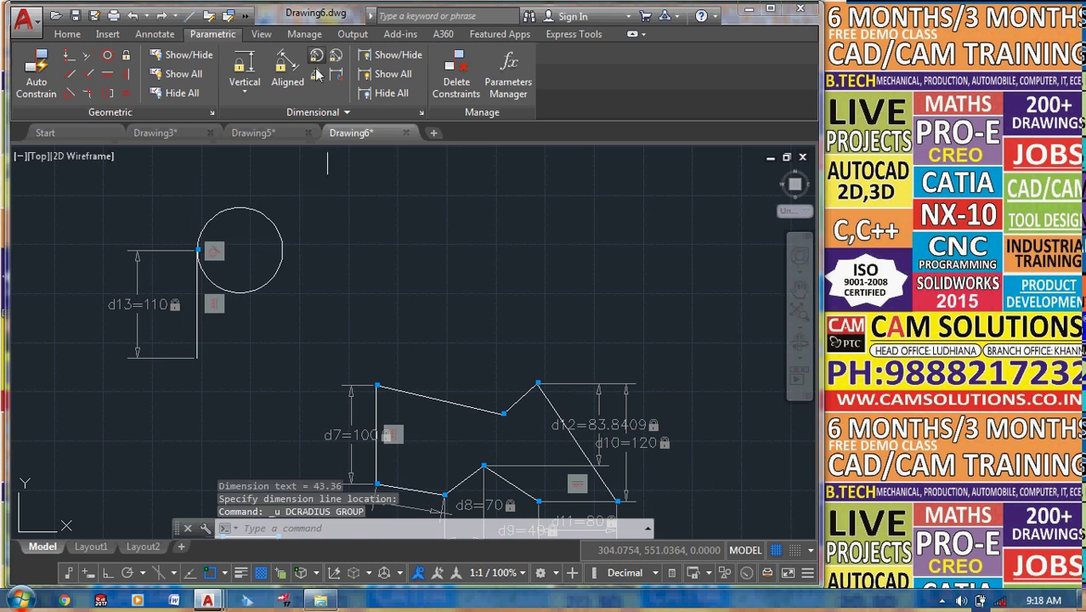
# Re-apply a radius constraint to the circle with value 50.
pyautogui.press('Return')
pyautogui.click(270, 222)
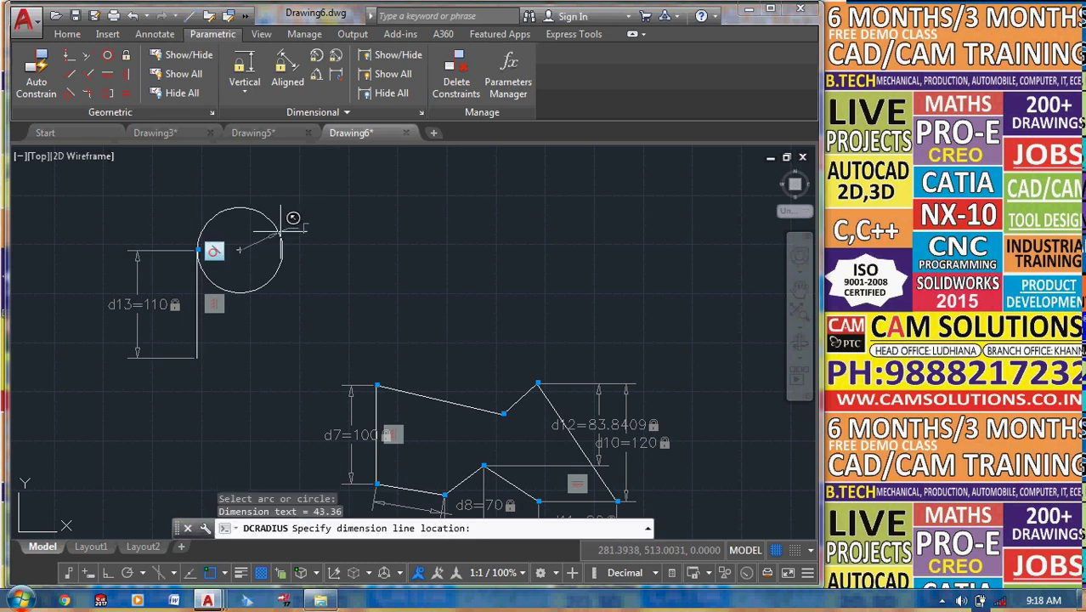
pyautogui.click(320, 204)
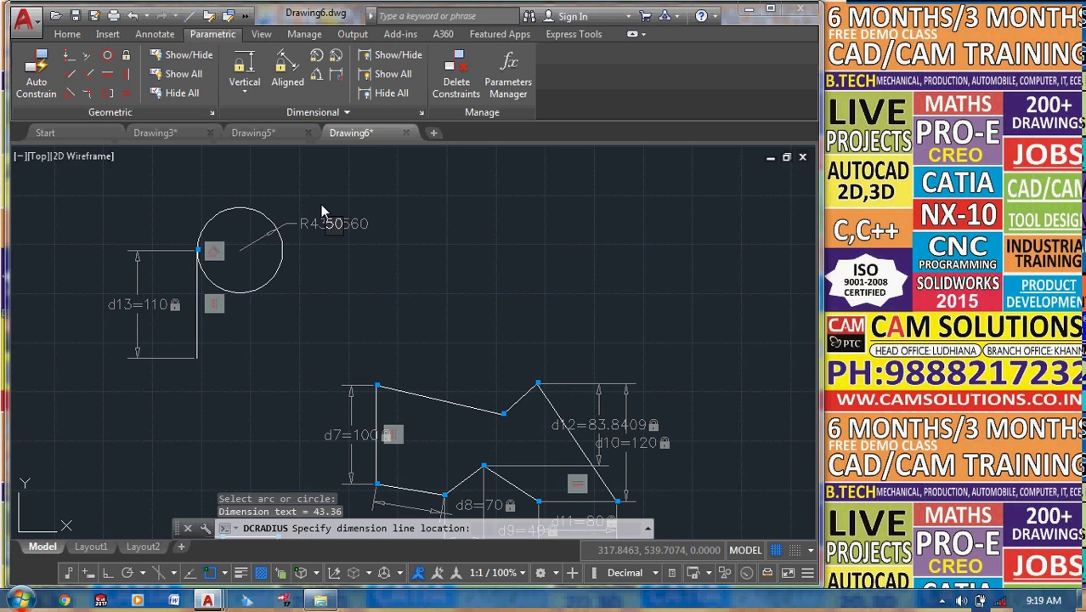
pyautogui.write('50')
pyautogui.press('Return')
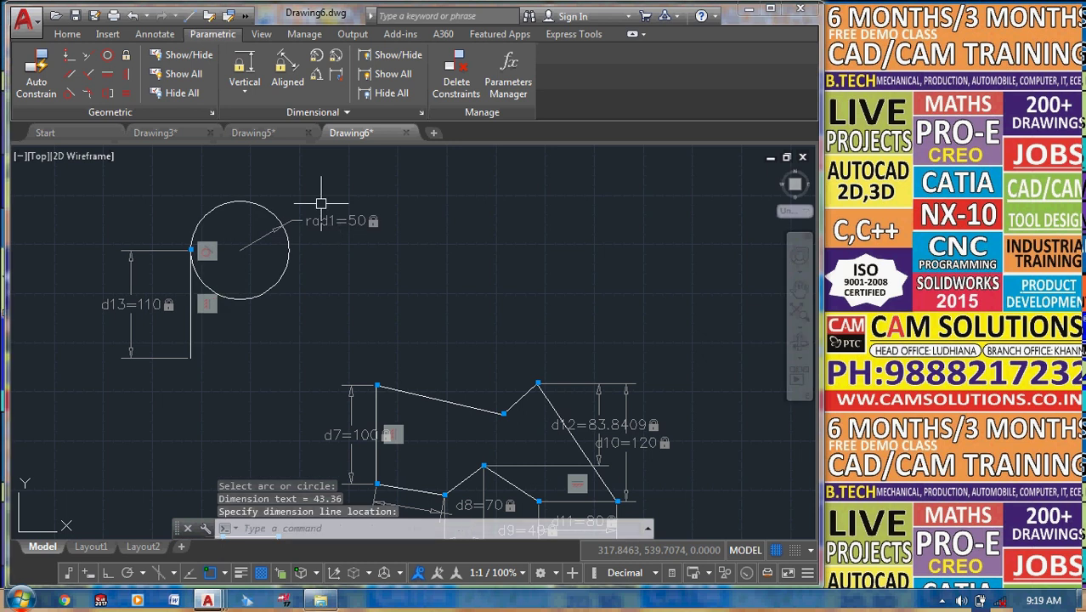
# Fix the vertical line's bottom endpoint and change rad1 to 23.
pyautogui.click(126, 57)
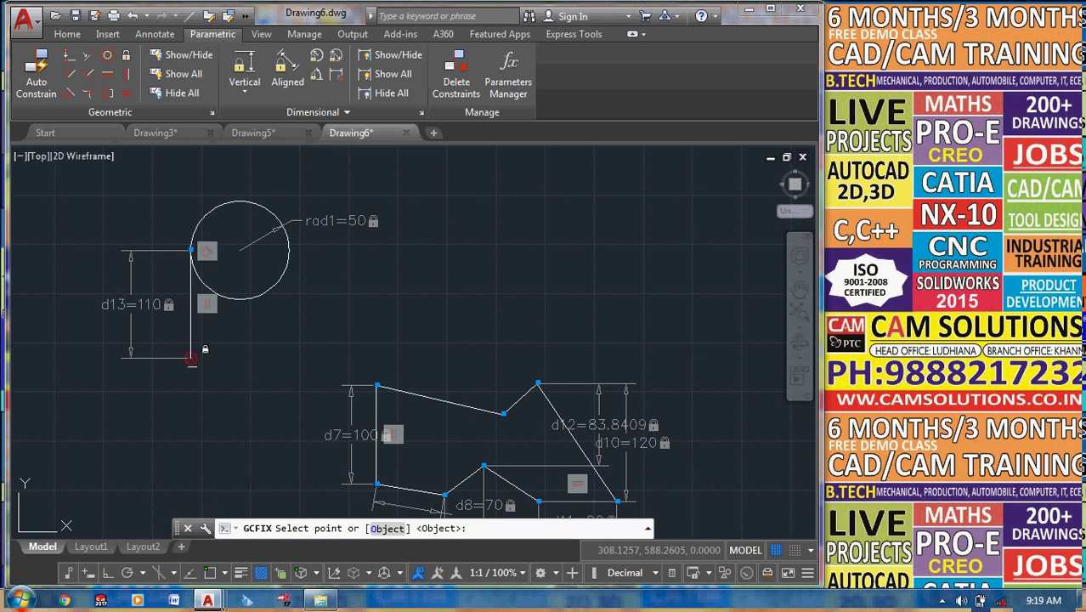
pyautogui.click(192, 356)
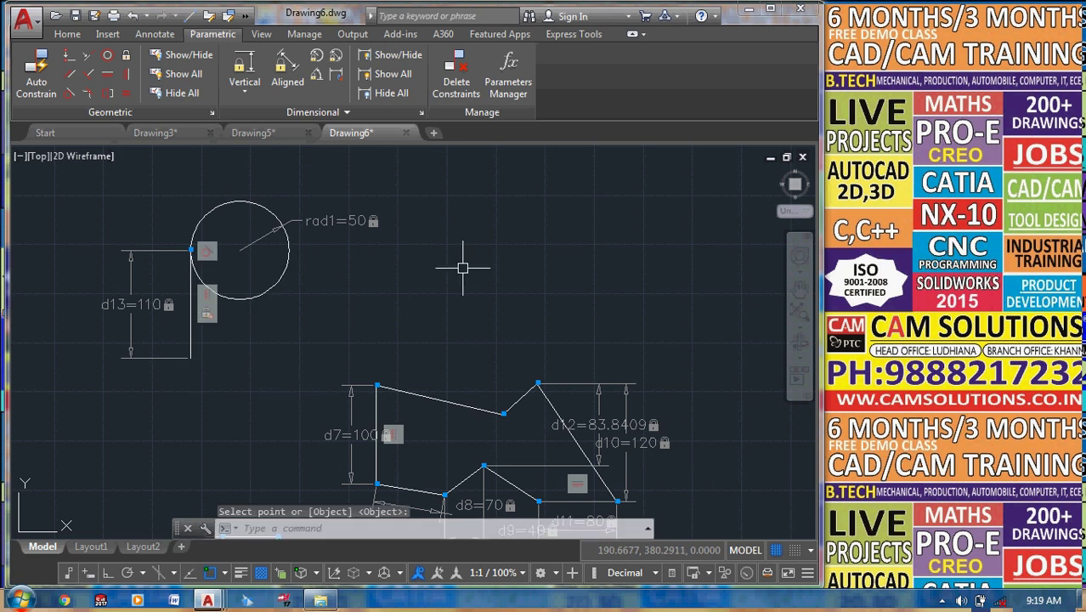
pyautogui.click(361, 218)
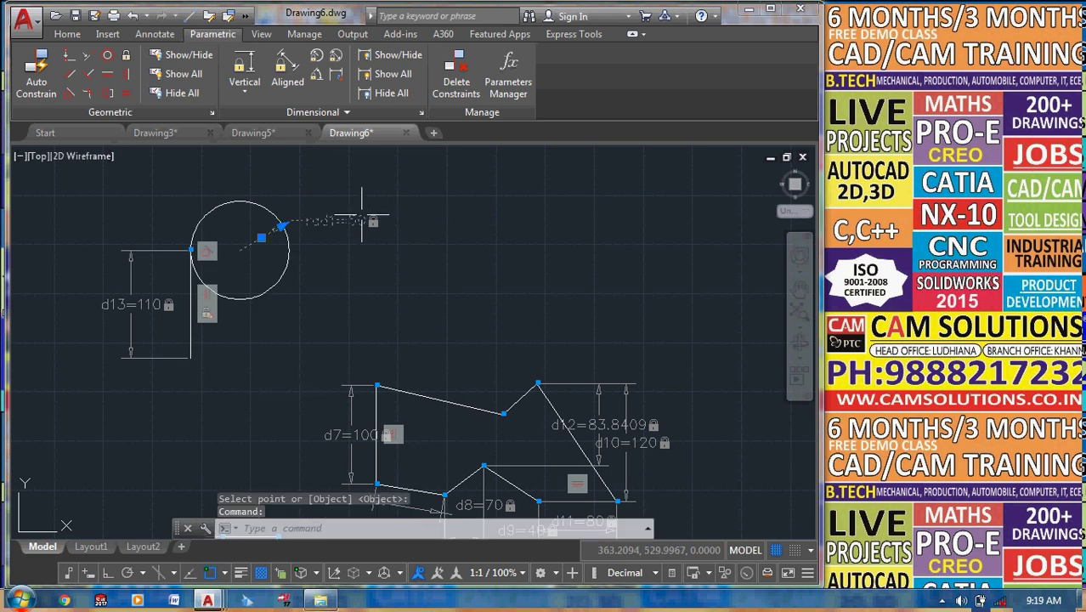
pyautogui.doubleClick(361, 219)
pyautogui.write('23')
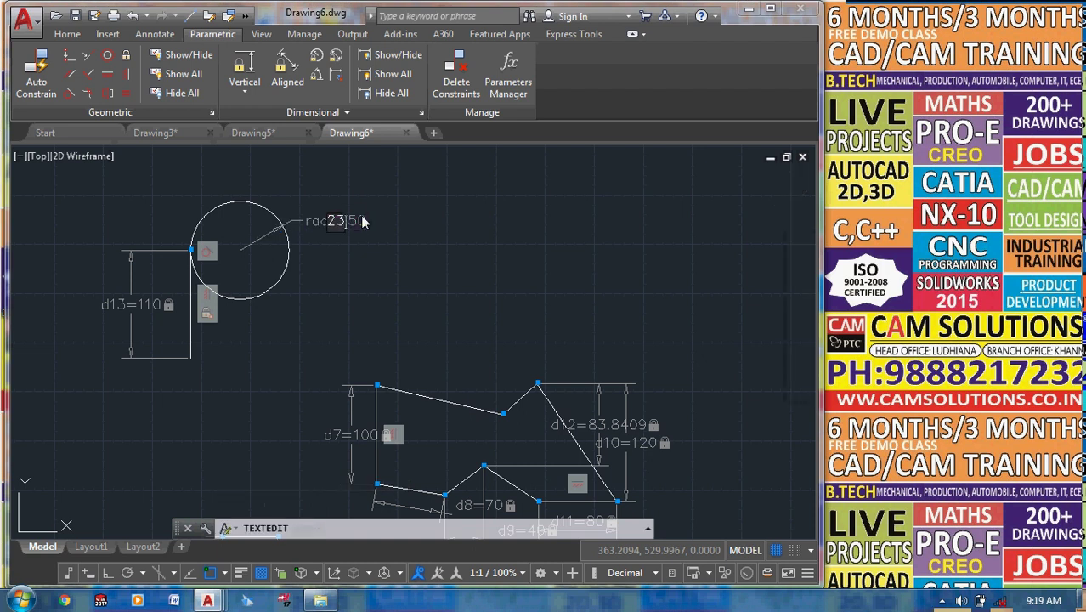
pyautogui.press('Return')
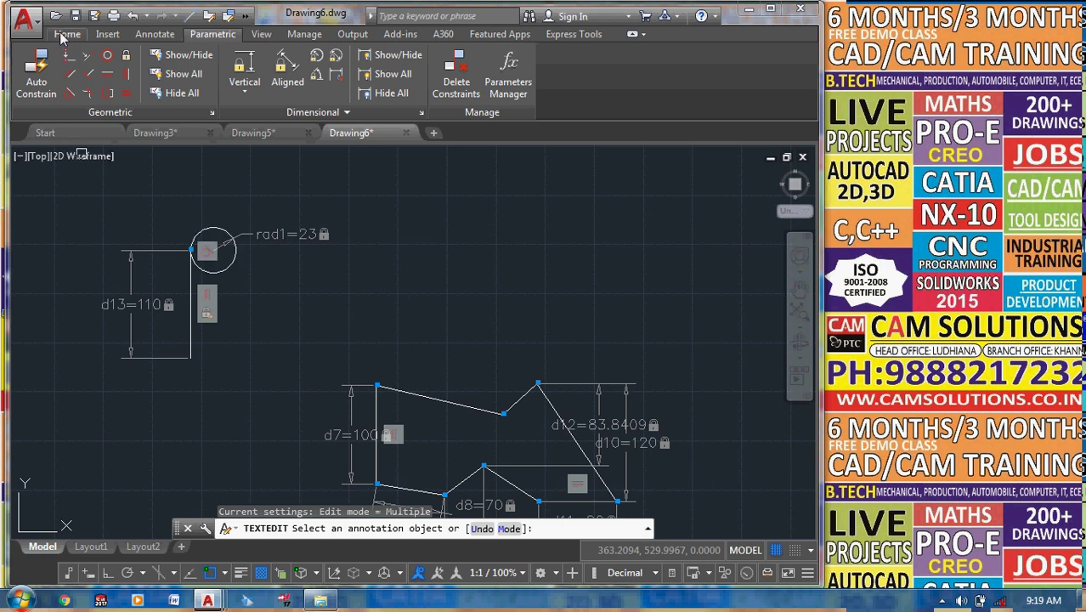
pyautogui.click(67, 34)
# Draw a line rightward from the vertical line's bottom end.
pyautogui.click(19, 75)
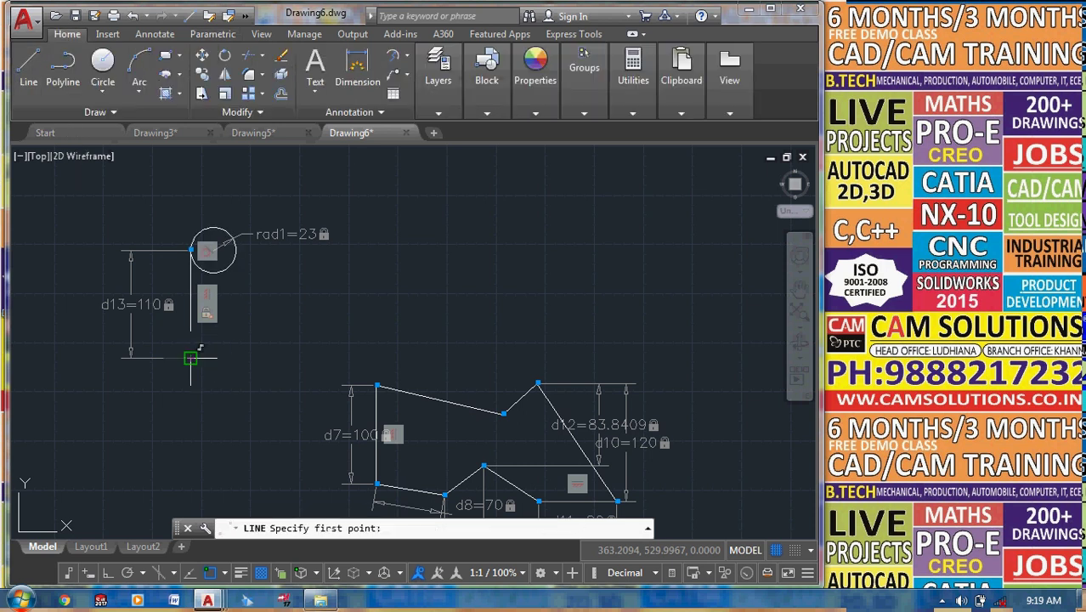
pyautogui.click(307, 367)
pyautogui.click(403, 338)
pyautogui.rightClick(404, 339)
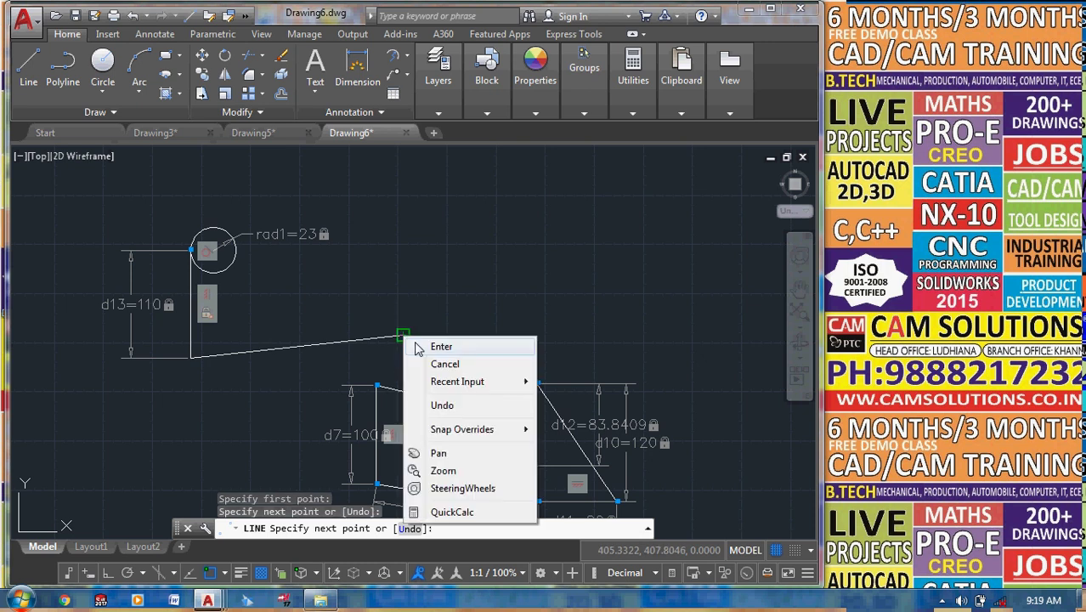
pyautogui.click(425, 342)
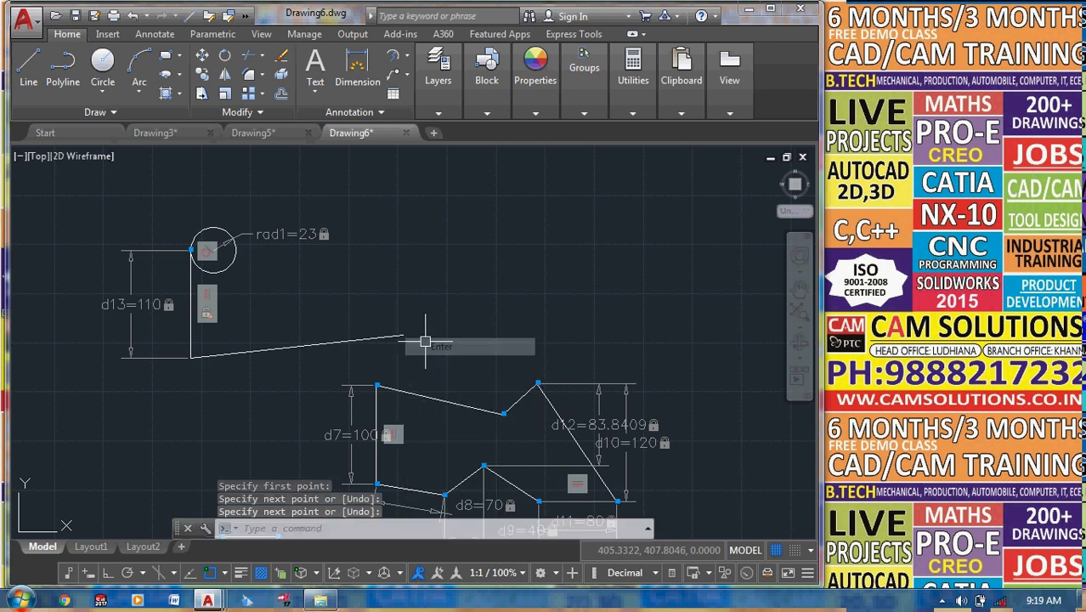
# Apply a horizontal constraint to the new line.
pyautogui.click(212, 34)
pyautogui.click(107, 74)
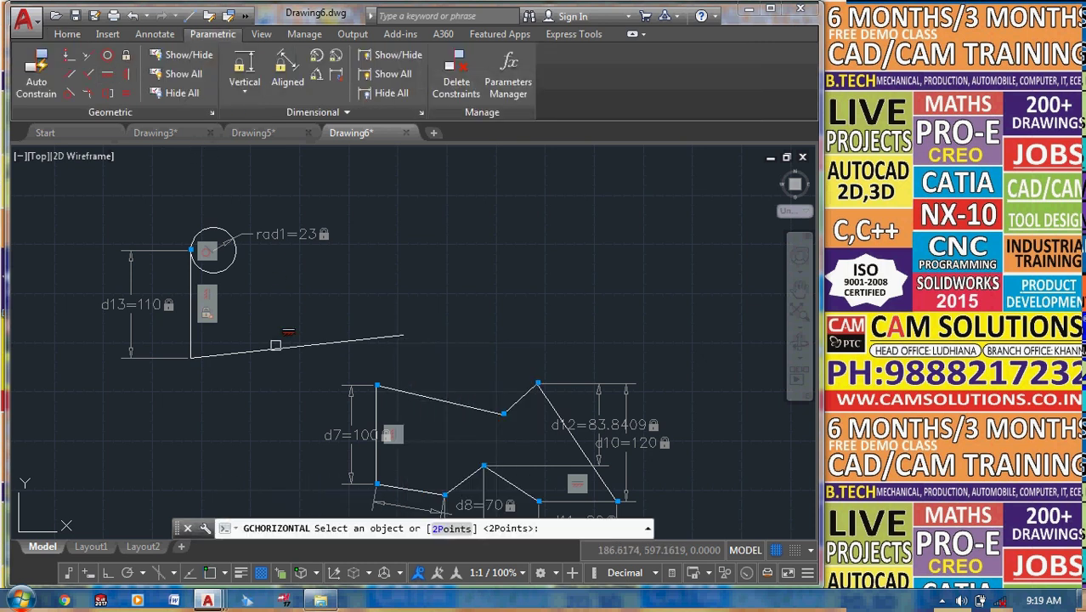
pyautogui.click(282, 348)
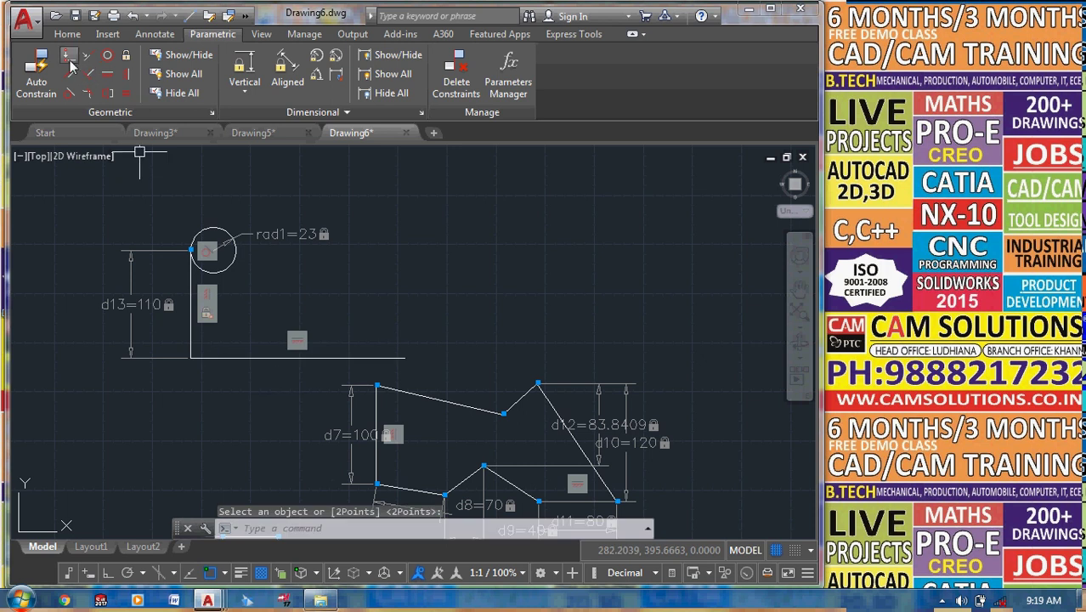
# Auto-constrain the two lines and d13 using a crossing window.
pyautogui.click(35, 76)
pyautogui.click(246, 404)
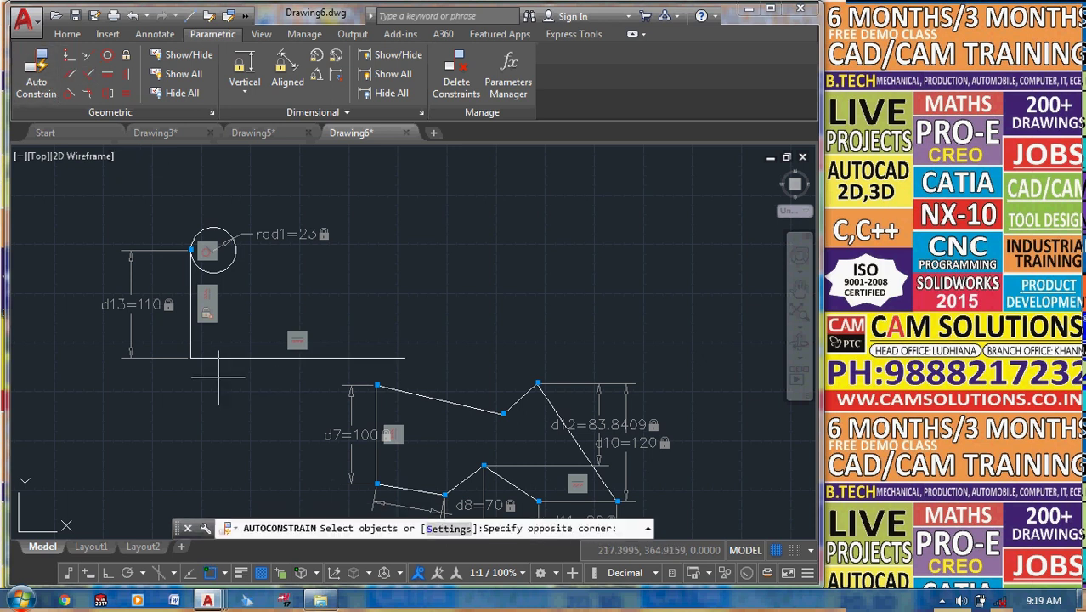
pyautogui.click(166, 338)
pyautogui.rightClick(188, 341)
pyautogui.click(197, 347)
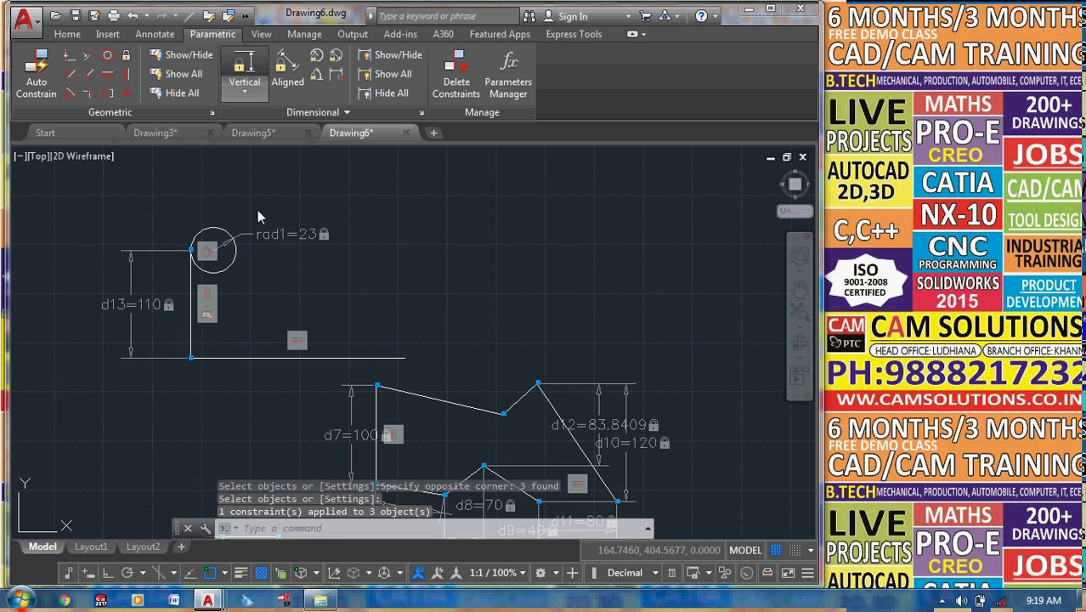
# Add a horizontal dimensional constraint of 200 across the bottom line's endpoints.
pyautogui.click(244, 76)
pyautogui.click(191, 249)
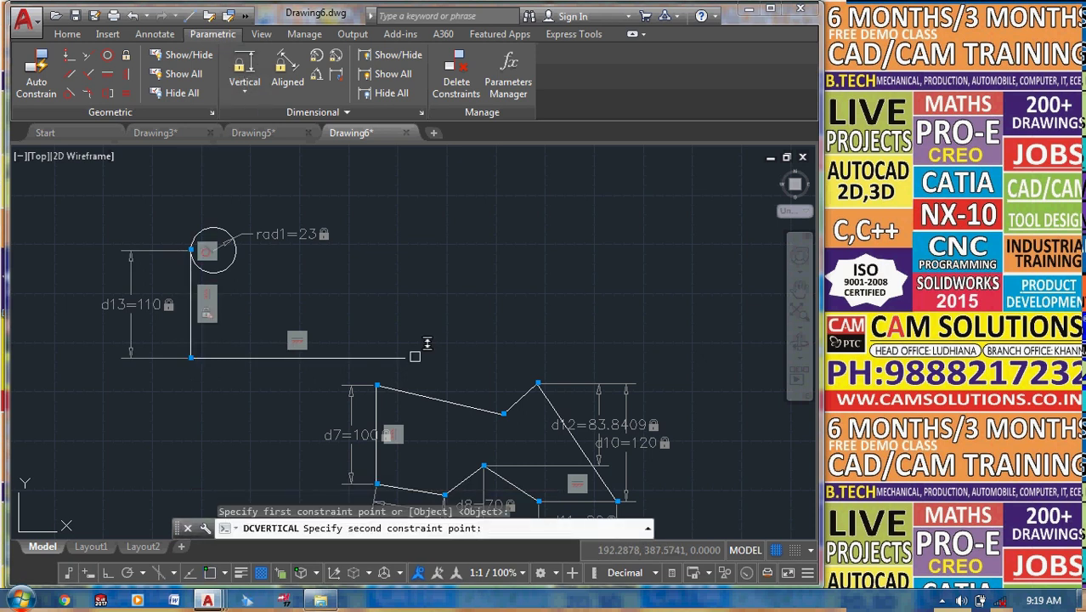
pyautogui.click(419, 343)
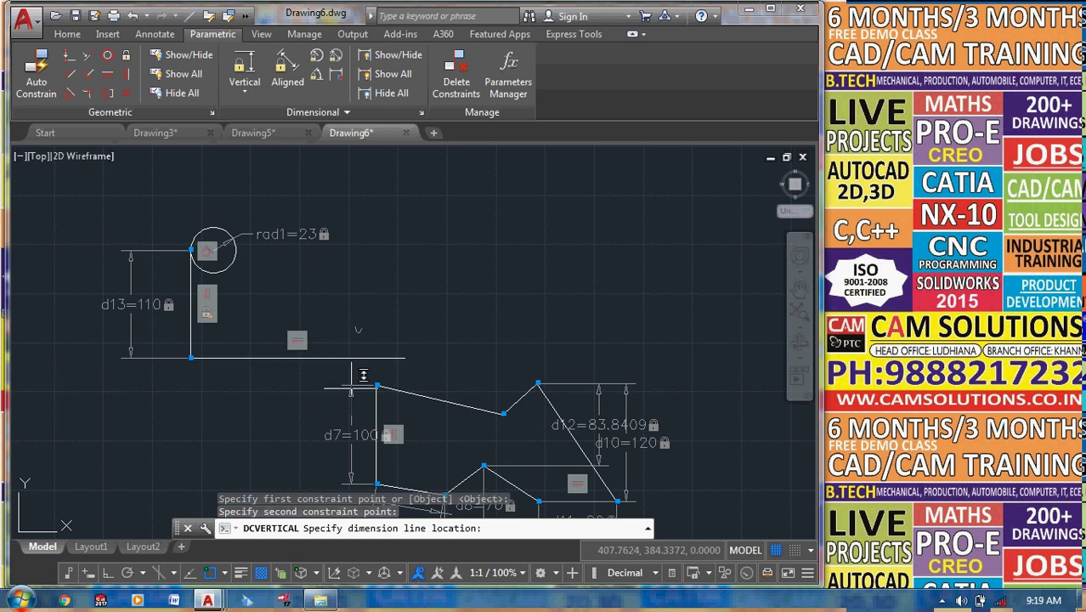
pyautogui.click(244, 92)
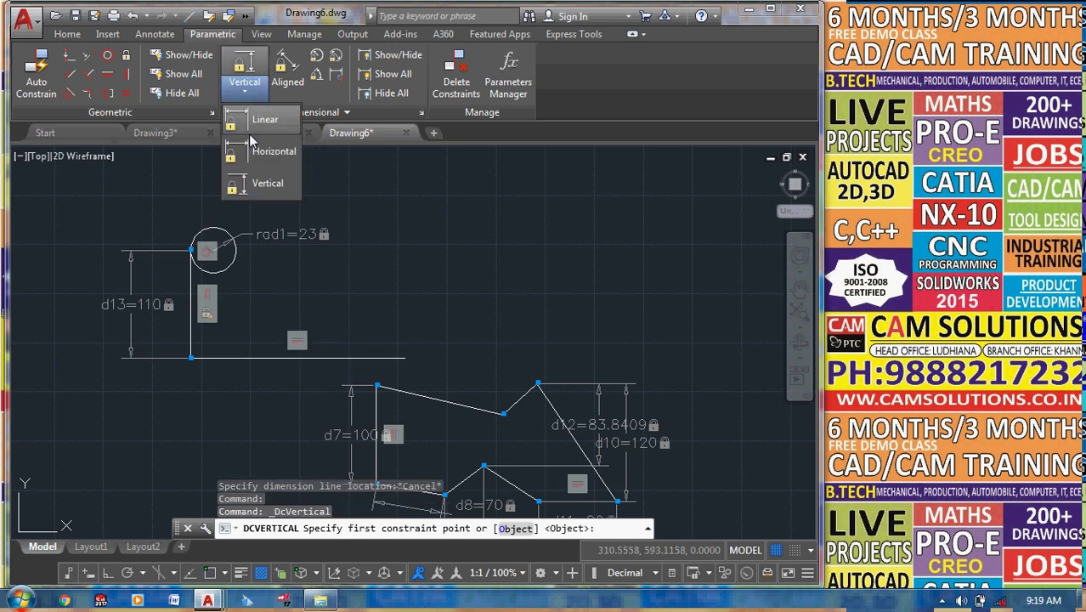
pyautogui.click(259, 146)
pyautogui.click(195, 356)
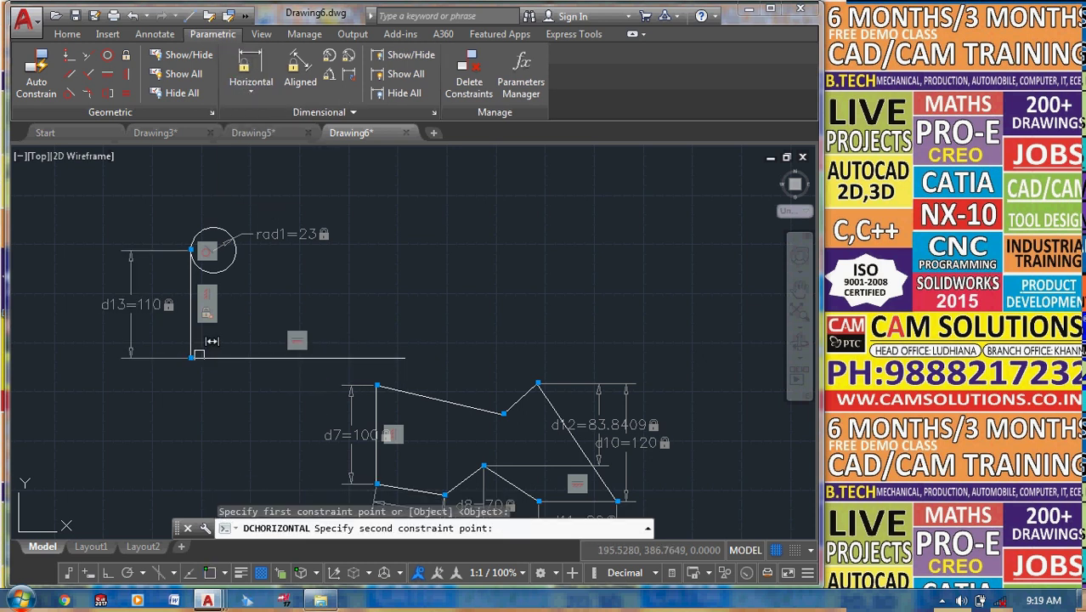
pyautogui.click(405, 357)
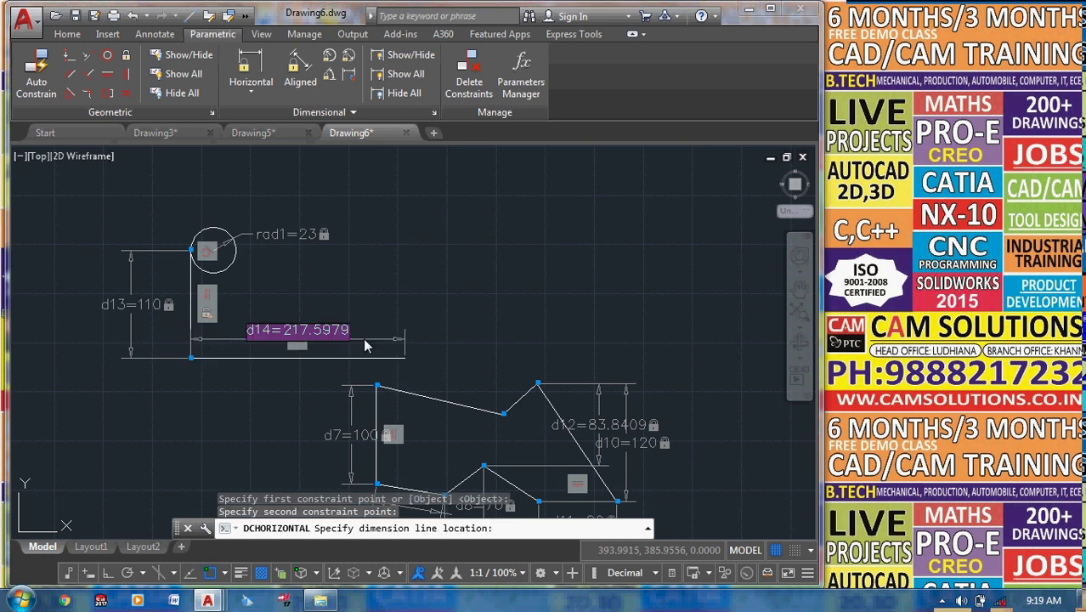
pyautogui.click(363, 337)
pyautogui.write('200')
pyautogui.press('Return')
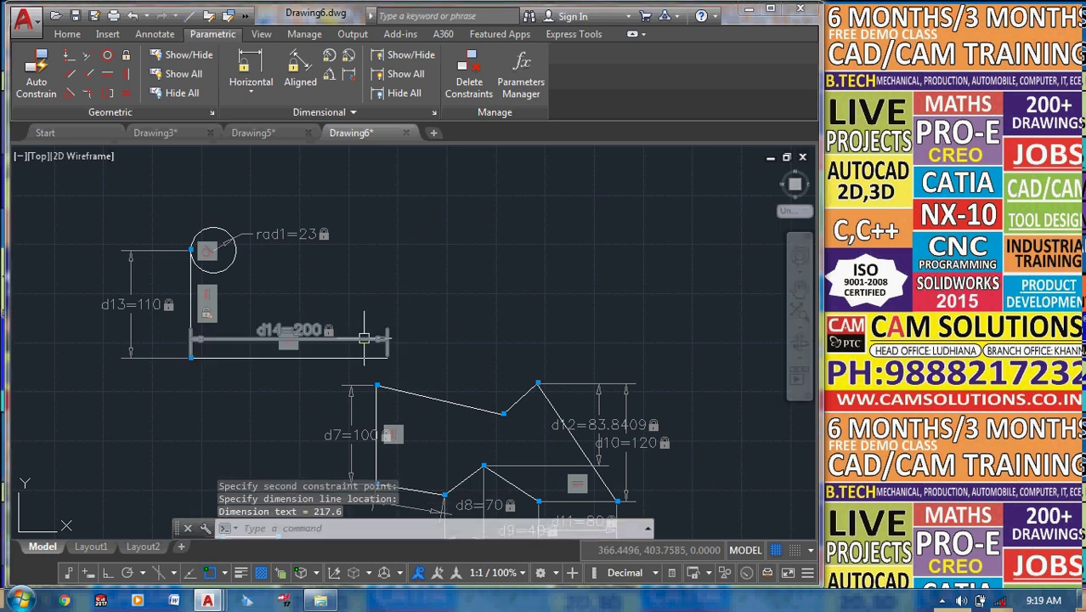
pyautogui.press('Escape')
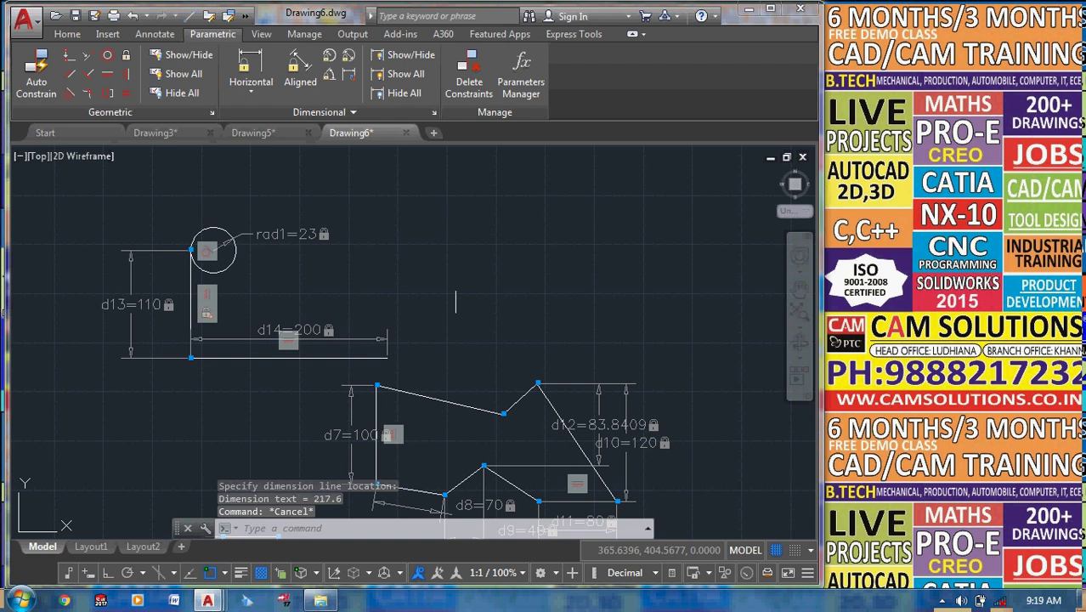
pyautogui.moveTo(454, 287); pyautogui.dragTo(406, 251, button='middle')
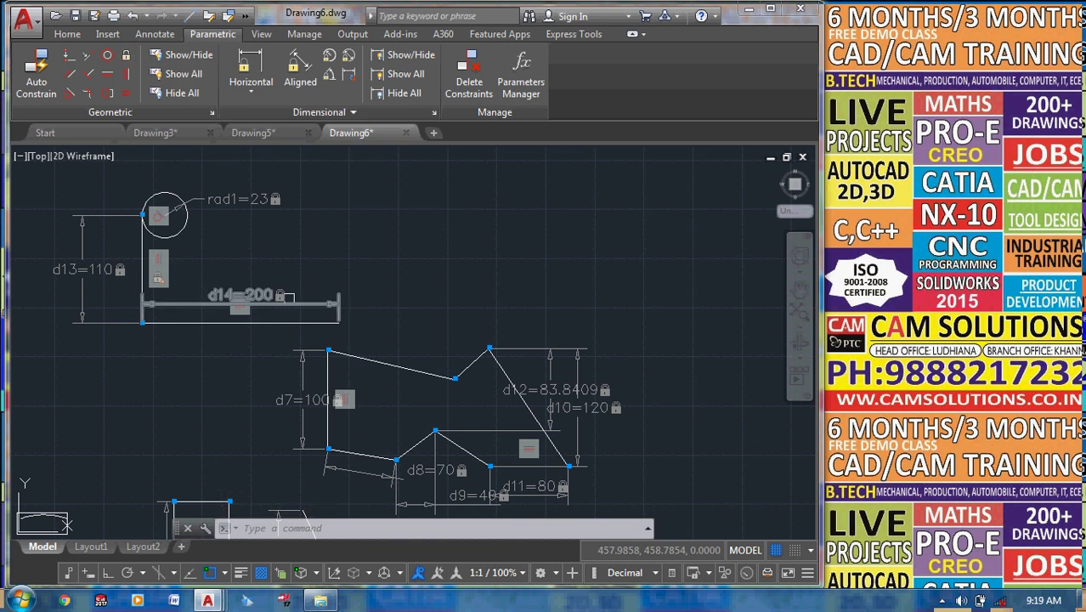
pyautogui.click(289, 297)
pyautogui.rightClick(323, 245)
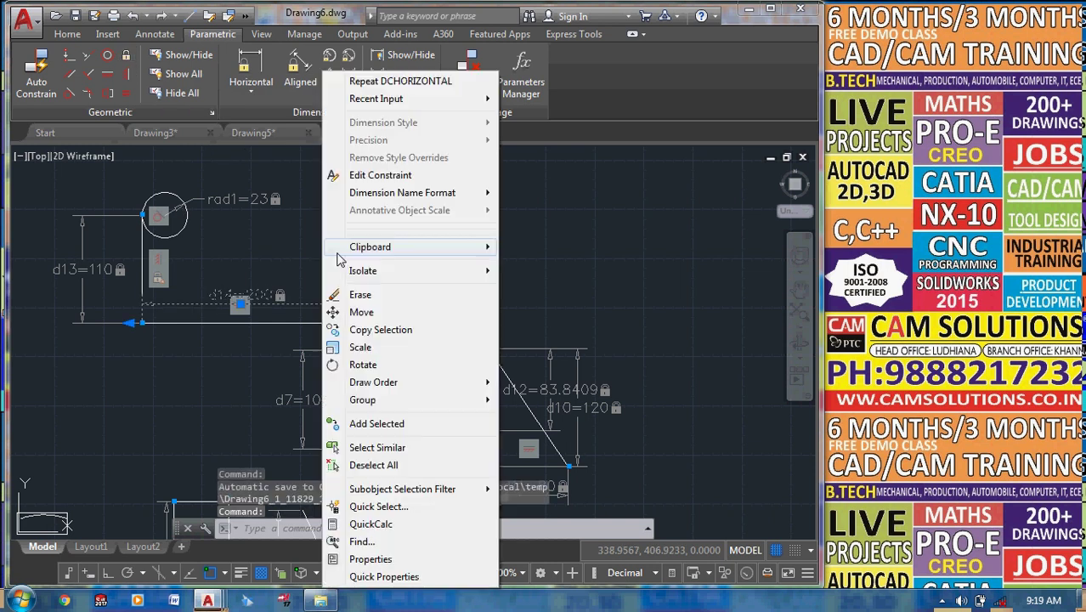
pyautogui.click(359, 294)
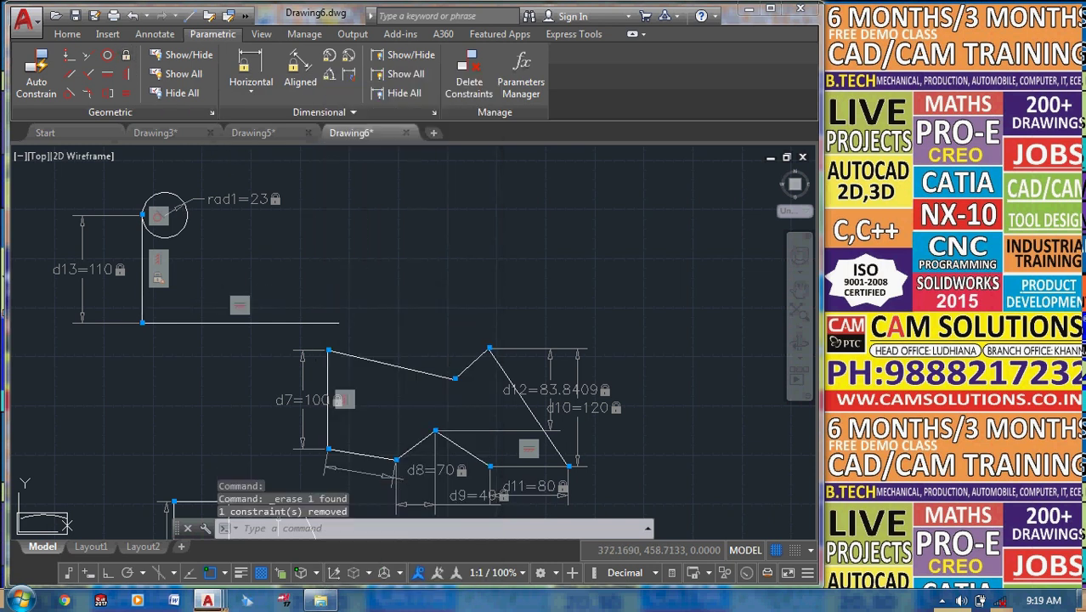
pyautogui.click(126, 54)
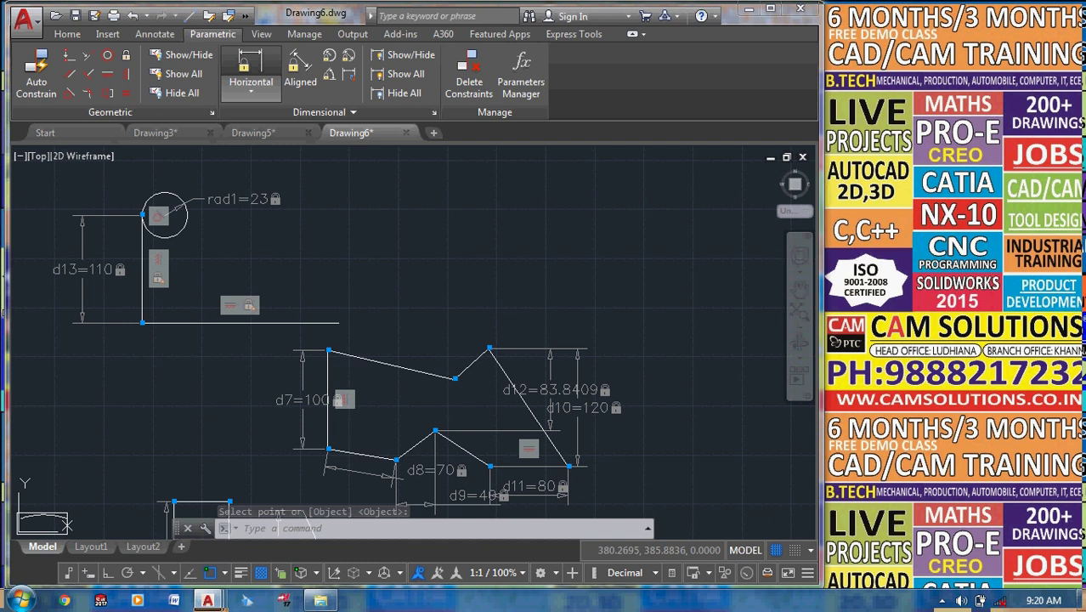
pyautogui.click(250, 68)
pyautogui.click(142, 322)
pyautogui.click(338, 322)
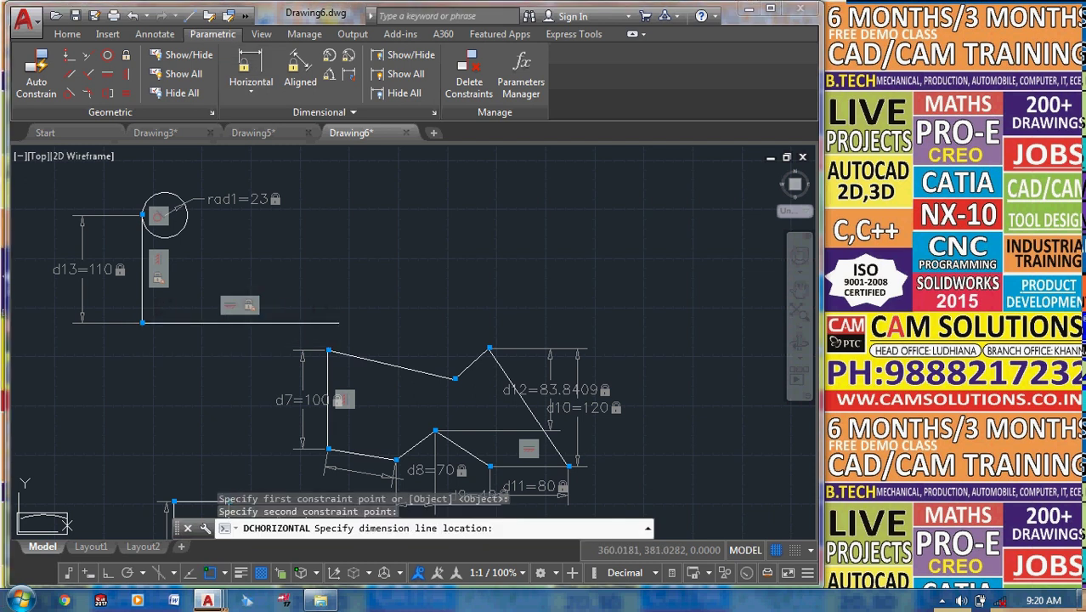
pyautogui.click(269, 349)
pyautogui.write('330')
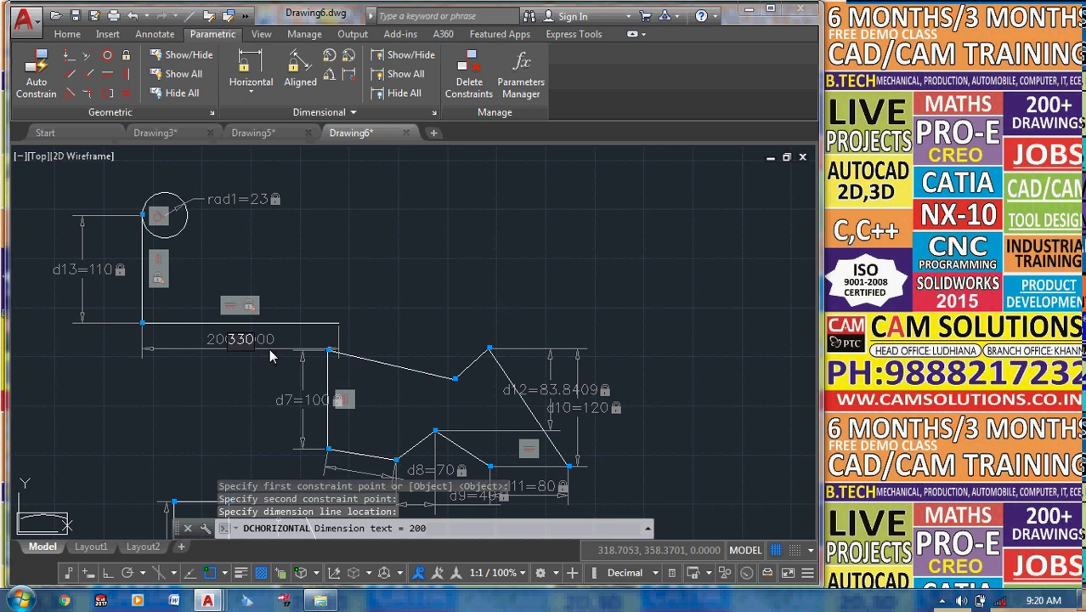
pyautogui.press('Return')
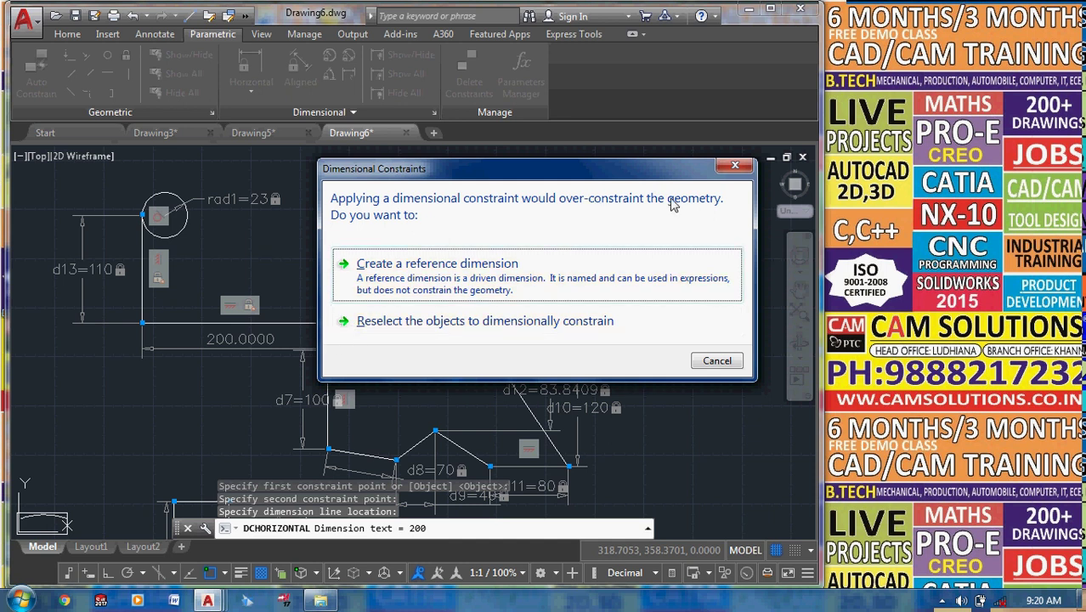
pyautogui.click(734, 166)
# Draw a tall rectangle in the empty area beside the sketch.
pyautogui.moveTo(595, 242); pyautogui.dragTo(502, 435, button='middle')
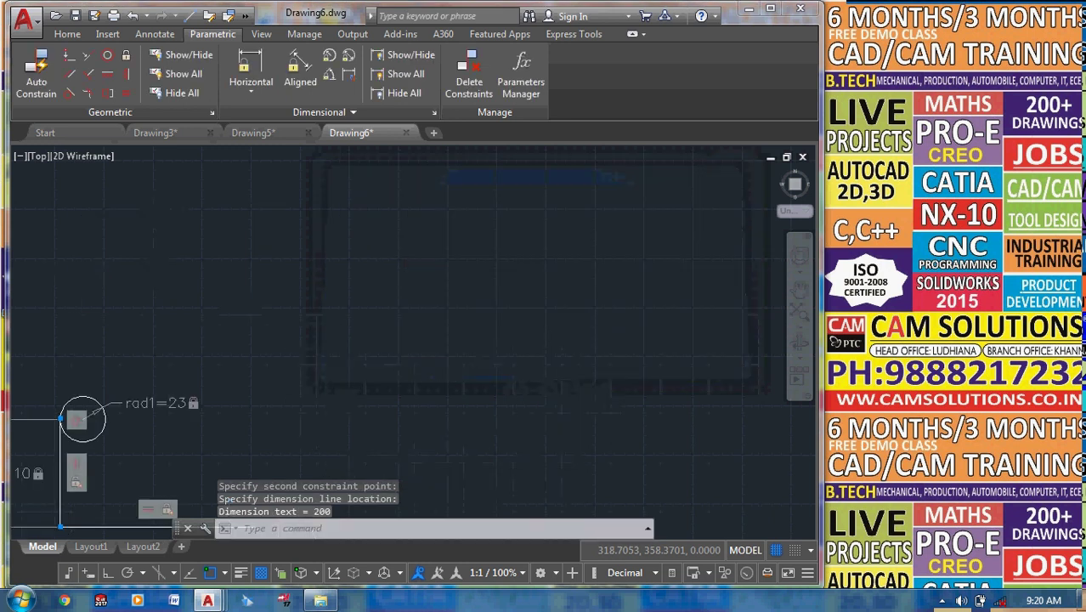
pyautogui.click(67, 34)
pyautogui.click(171, 62)
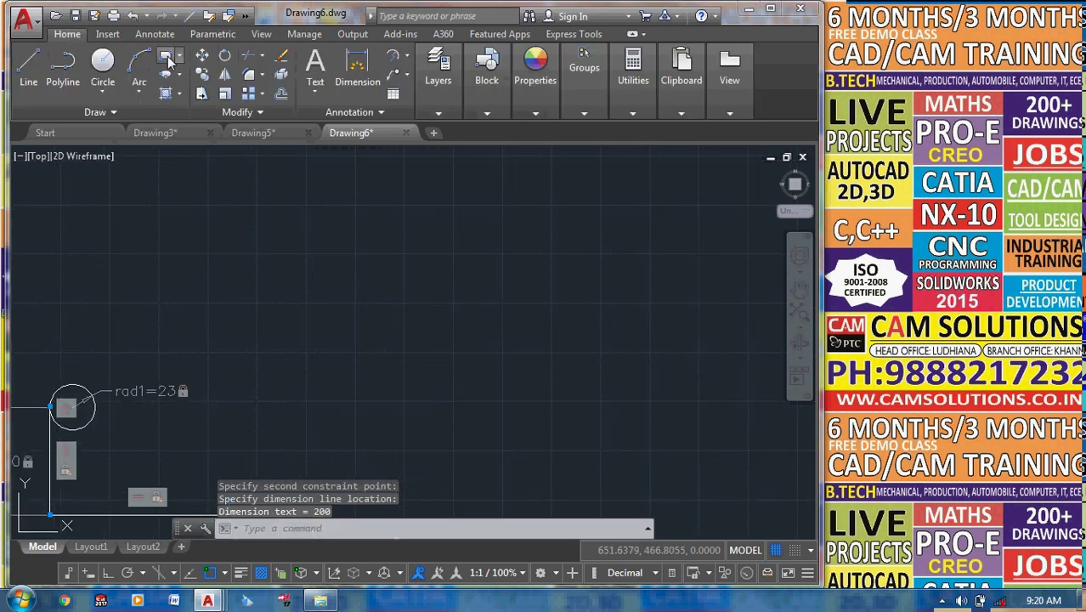
pyautogui.click(374, 187)
pyautogui.click(458, 328)
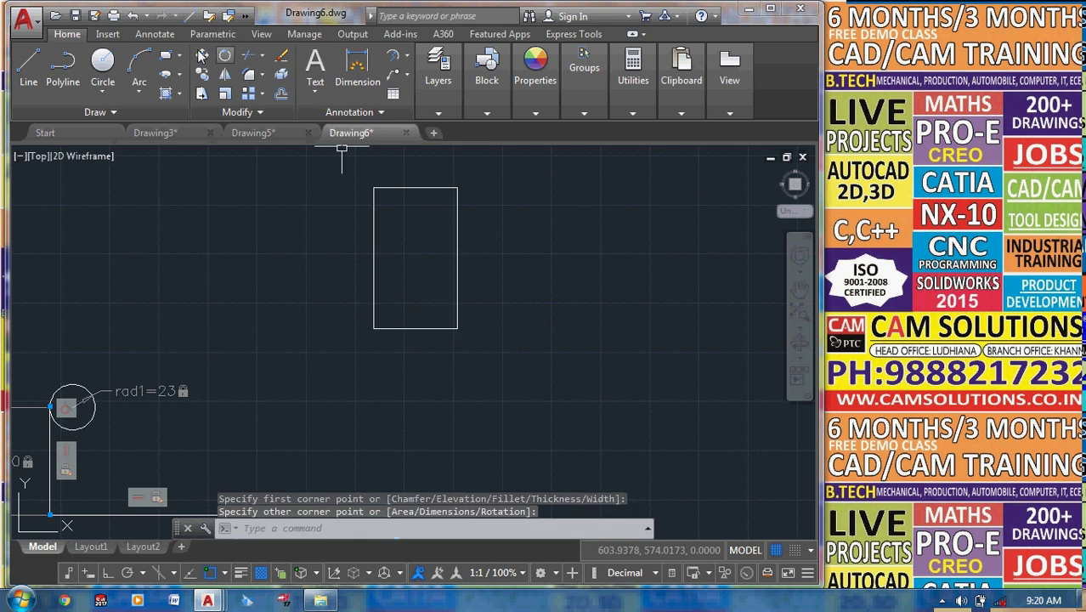
# Auto-constrain the rectangle by window-selecting it.
pyautogui.click(155, 34)
pyautogui.click(222, 34)
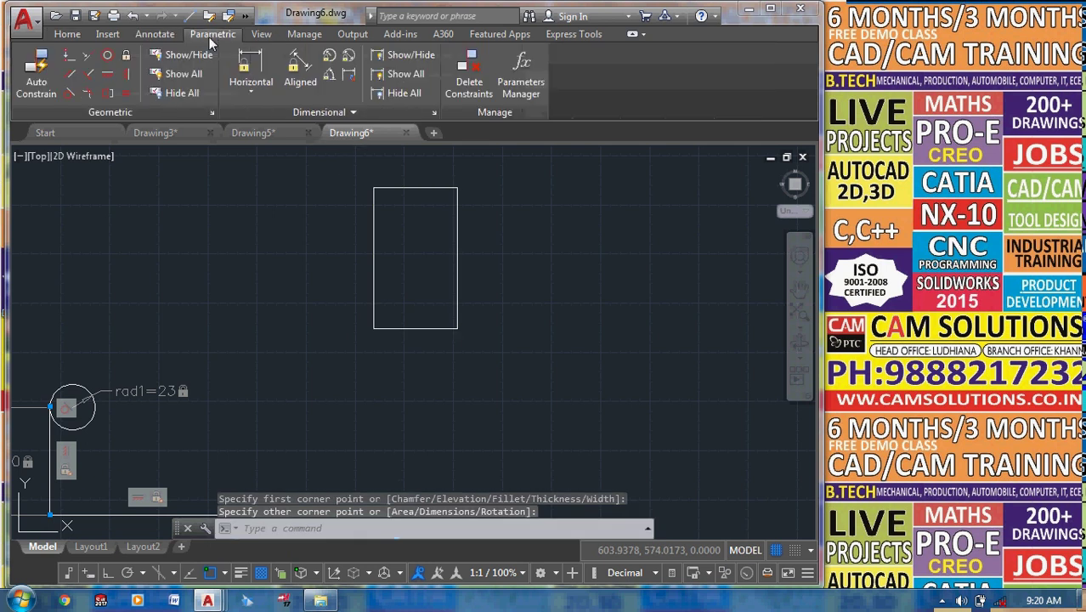
pyautogui.click(545, 393)
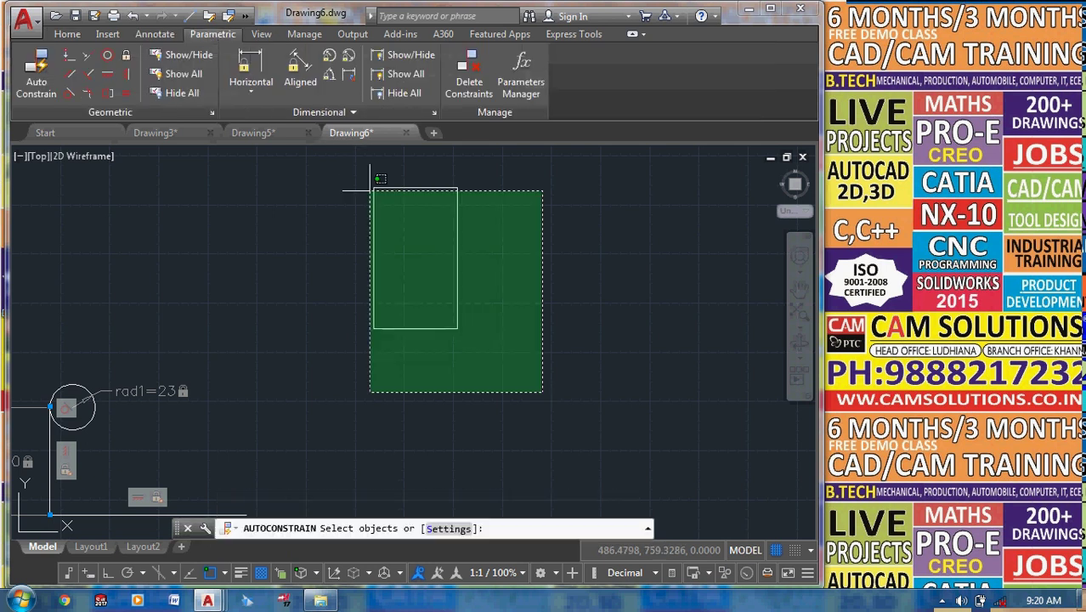
pyautogui.click(352, 176)
pyautogui.press('Return')
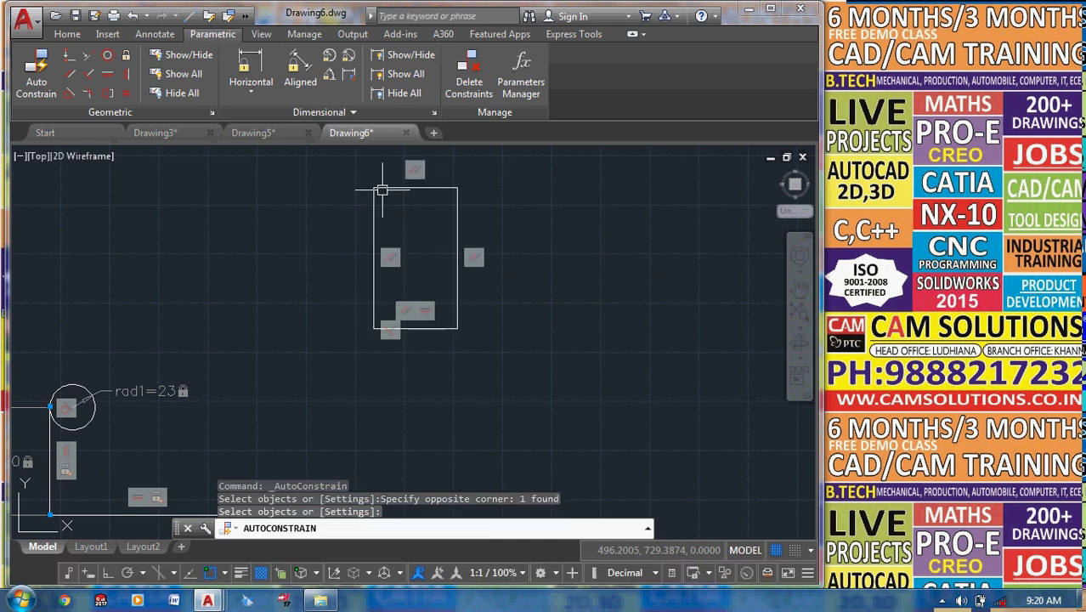
# Constrain the rectangle's bottom edge to a width of 70.
pyautogui.click(375, 328)
pyautogui.click(457, 328)
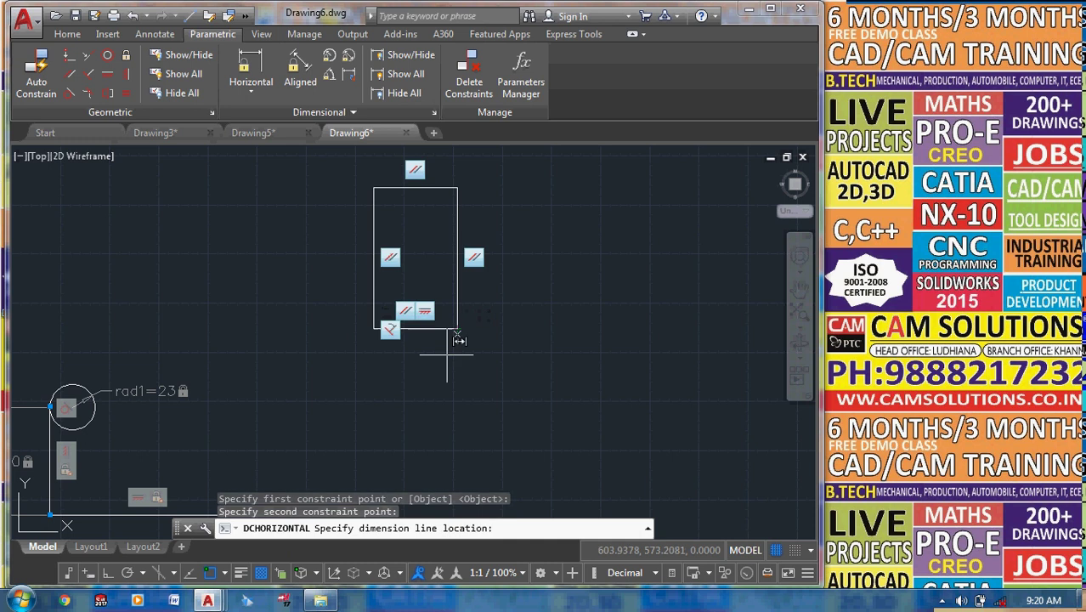
pyautogui.click(529, 389)
pyautogui.write('7058')
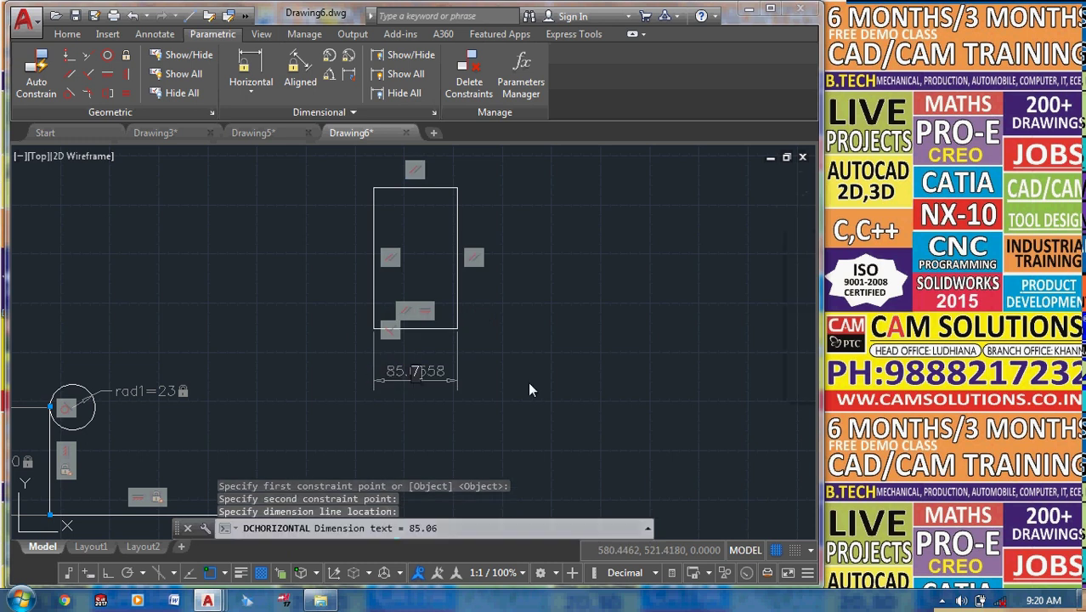
pyautogui.press('Return')
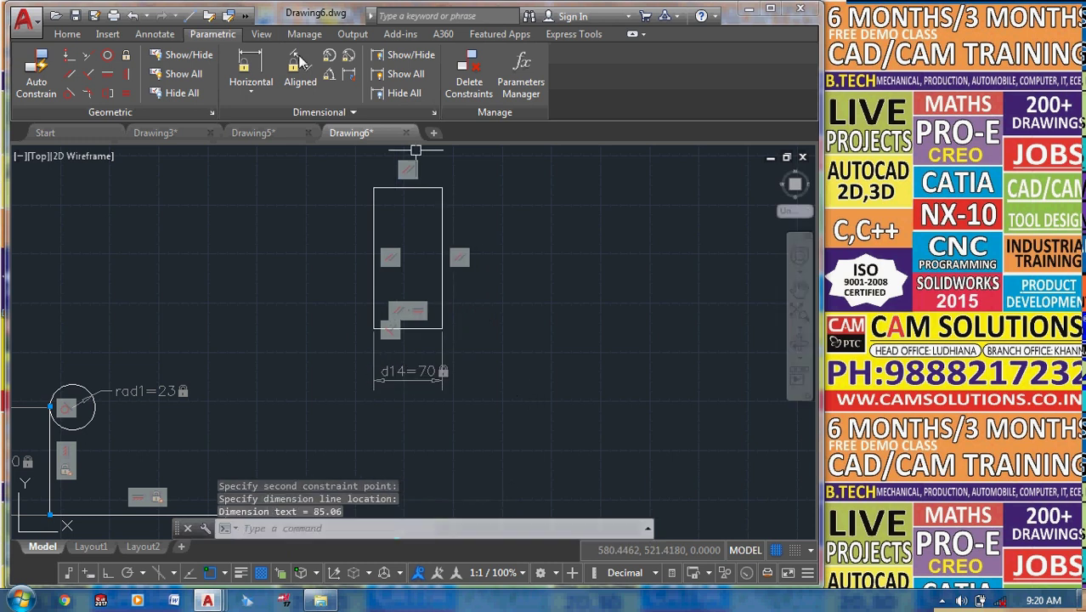
# Add a vertical constraint of 150 for the rectangle's left-side height.
pyautogui.click(251, 91)
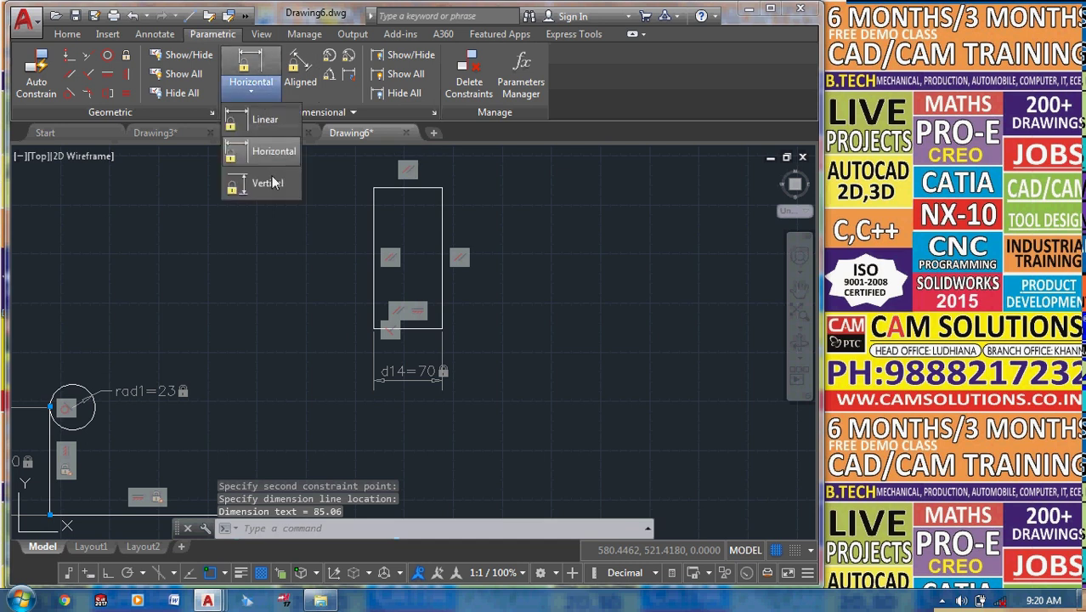
pyautogui.click(266, 180)
pyautogui.click(374, 327)
pyautogui.click(374, 328)
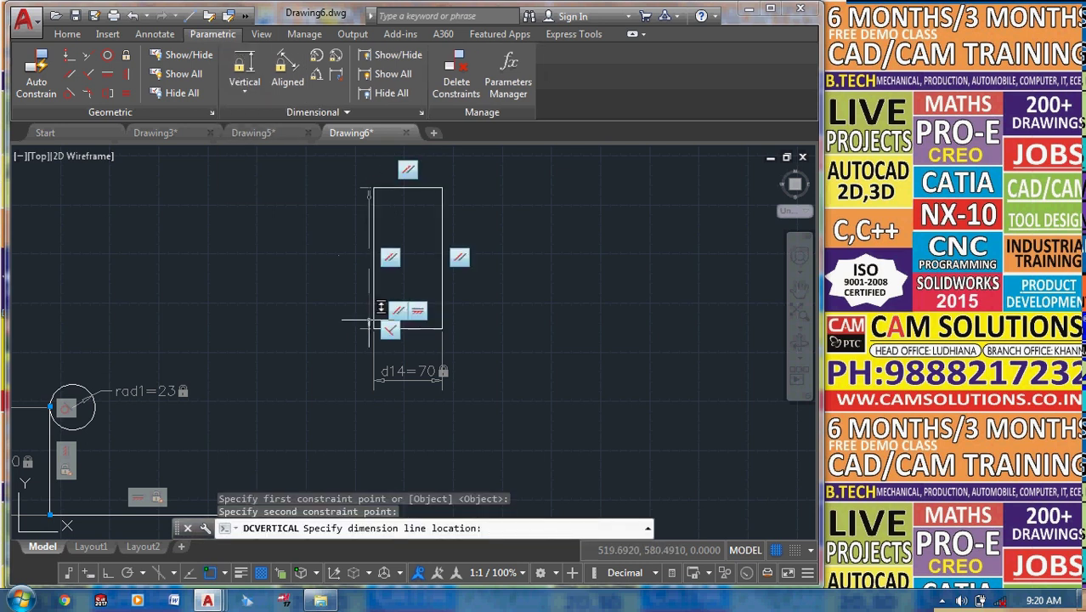
pyautogui.click(292, 287)
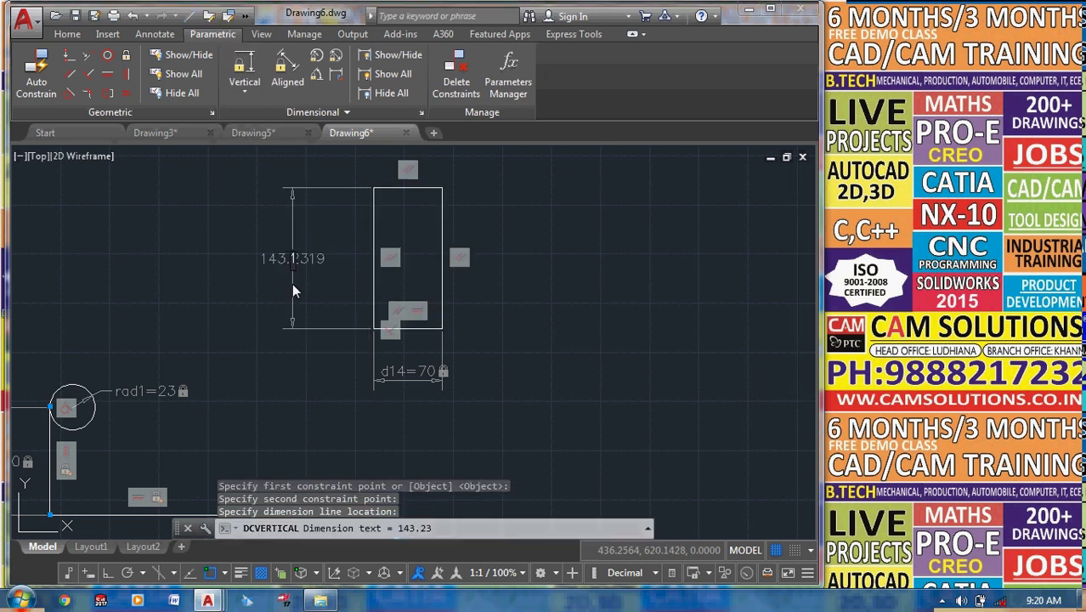
pyautogui.press('Return')
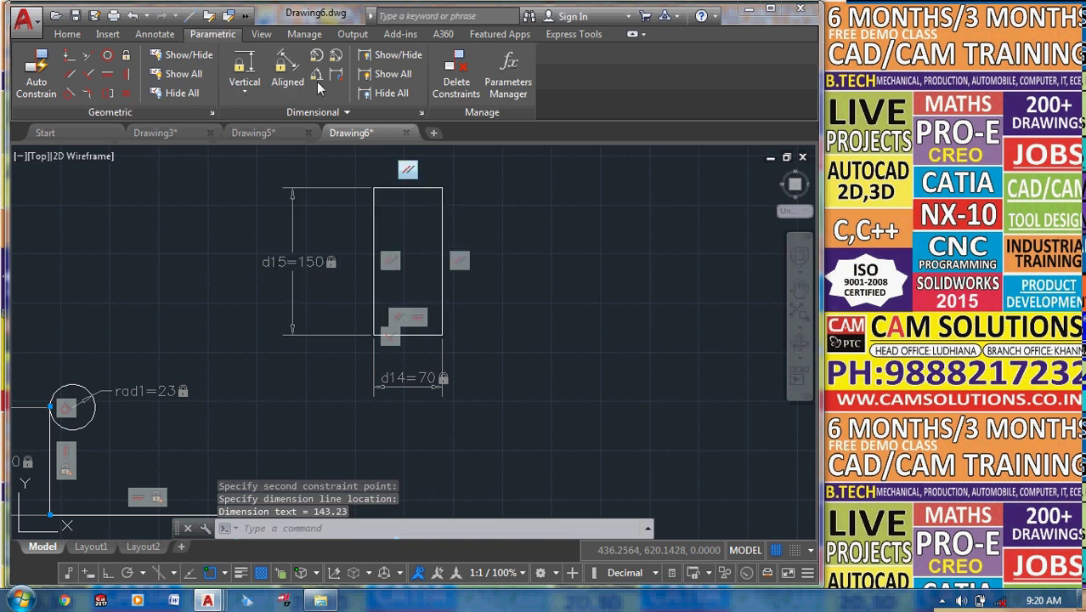
# Attempt a right-side vertical dimension and dismiss the over-constraint warning.
pyautogui.click(249, 75)
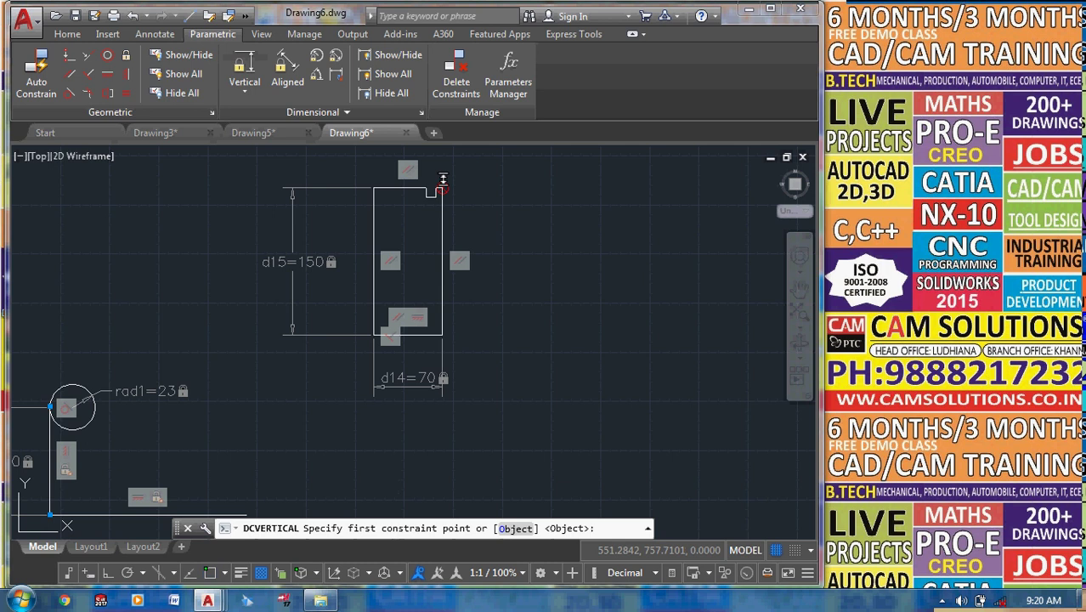
pyautogui.click(437, 185)
pyautogui.click(442, 334)
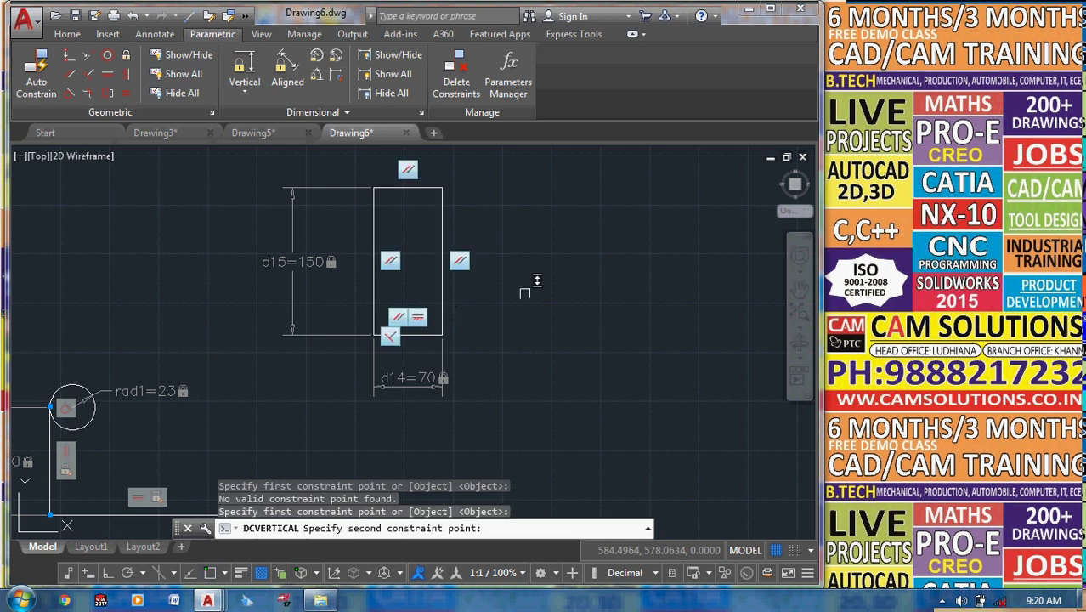
pyautogui.click(442, 187)
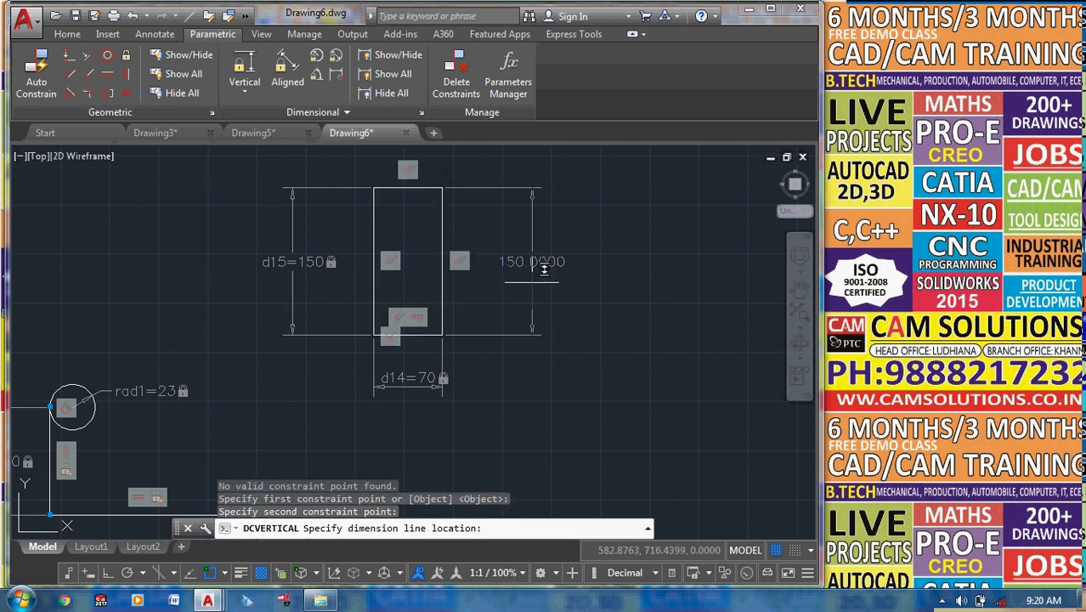
pyautogui.click(531, 264)
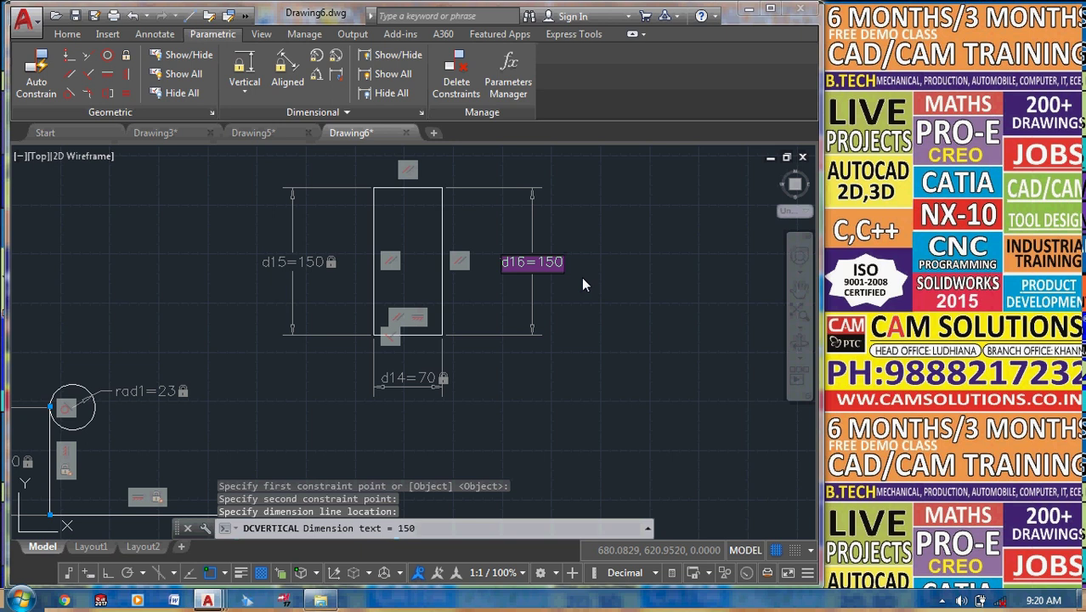
pyautogui.write('456')
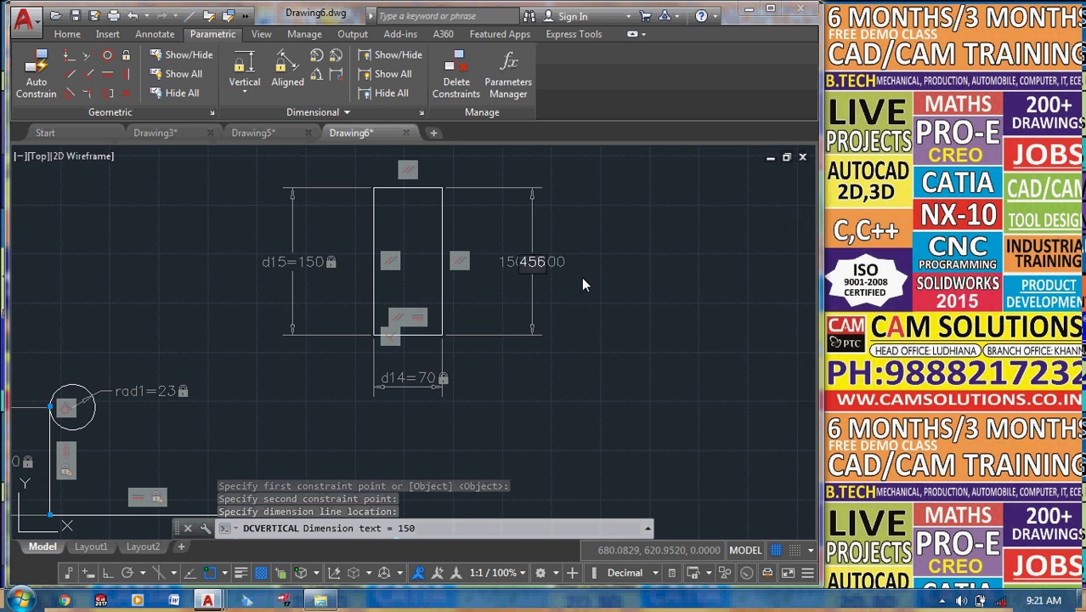
pyautogui.press('Return')
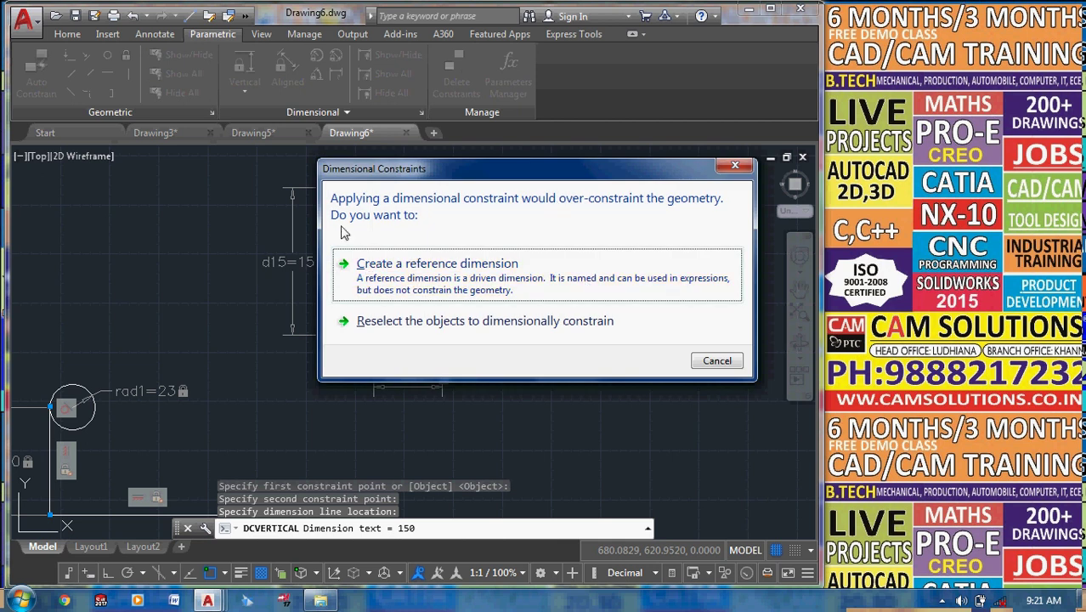
pyautogui.click(735, 165)
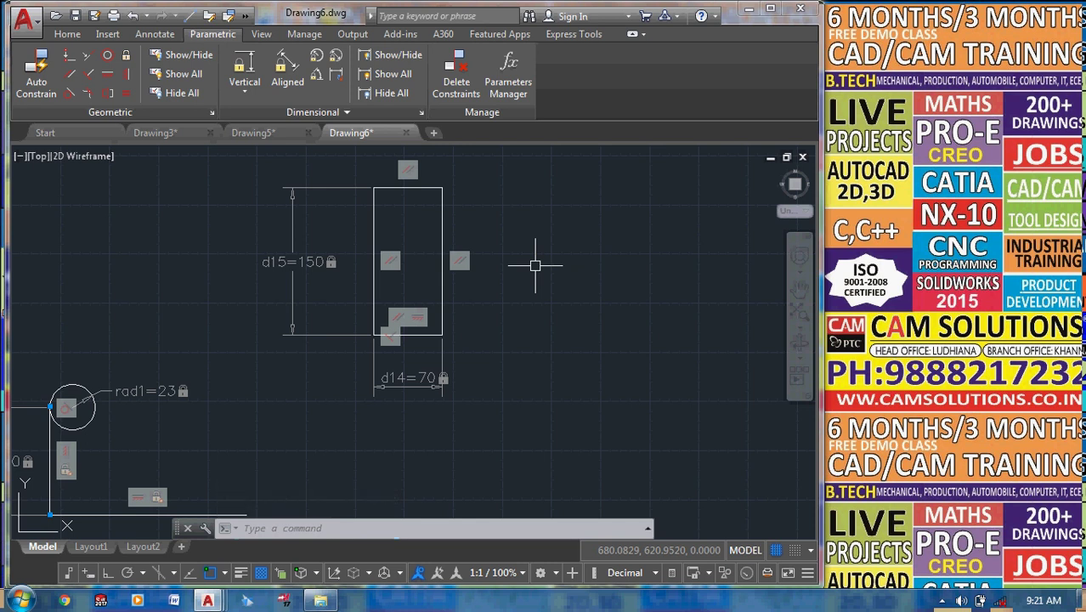
# Make the rectangle's bottom-left corner coincident with the horizontal line's right endpoint.
pyautogui.moveTo(504, 242); pyautogui.dragTo(586, 166, button='middle')
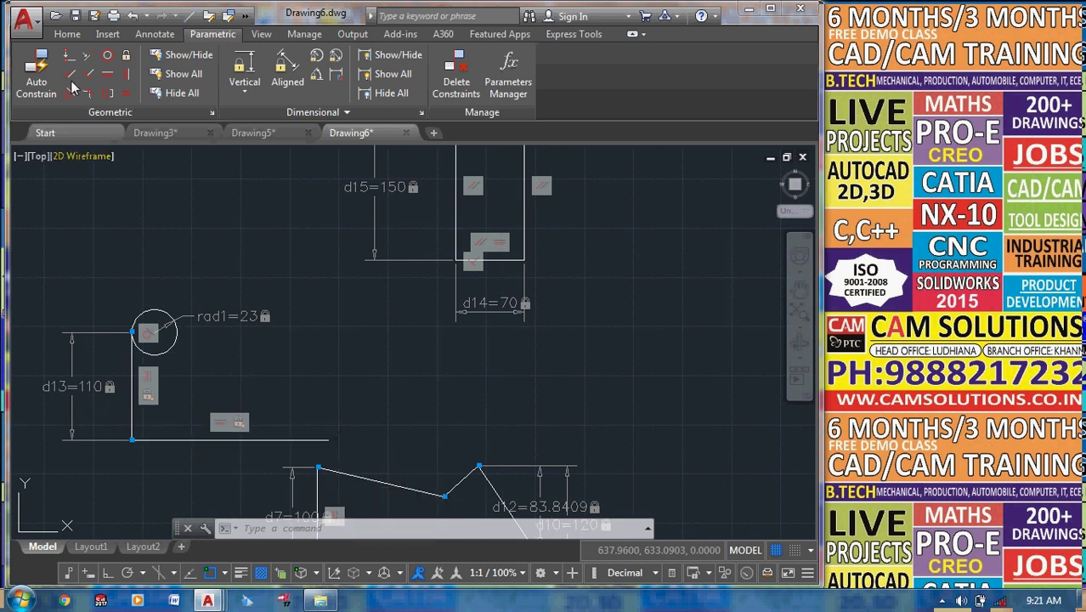
pyautogui.click(457, 260)
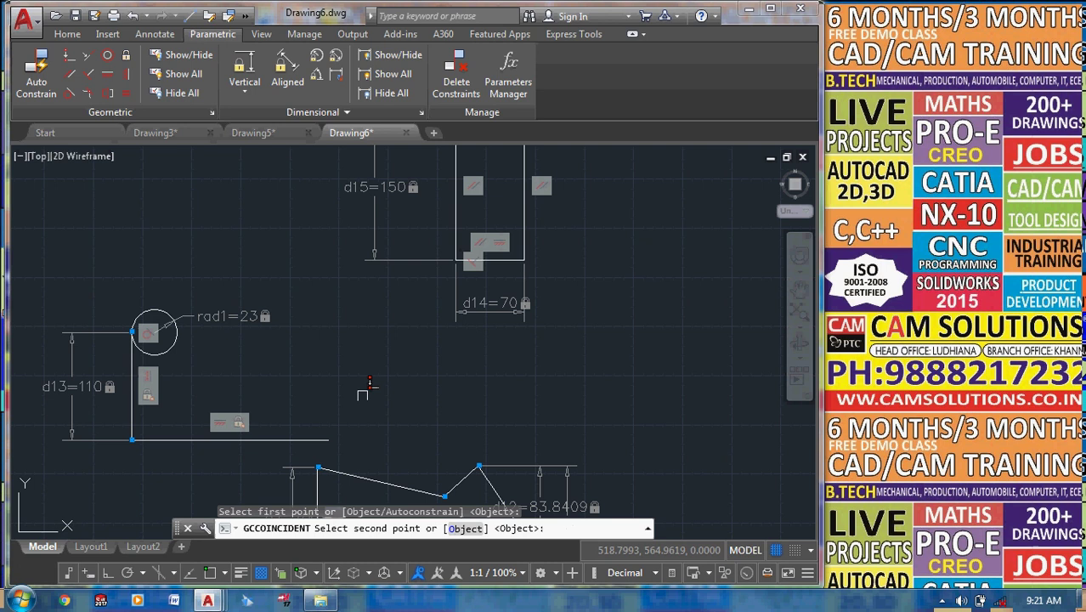
pyautogui.click(343, 424)
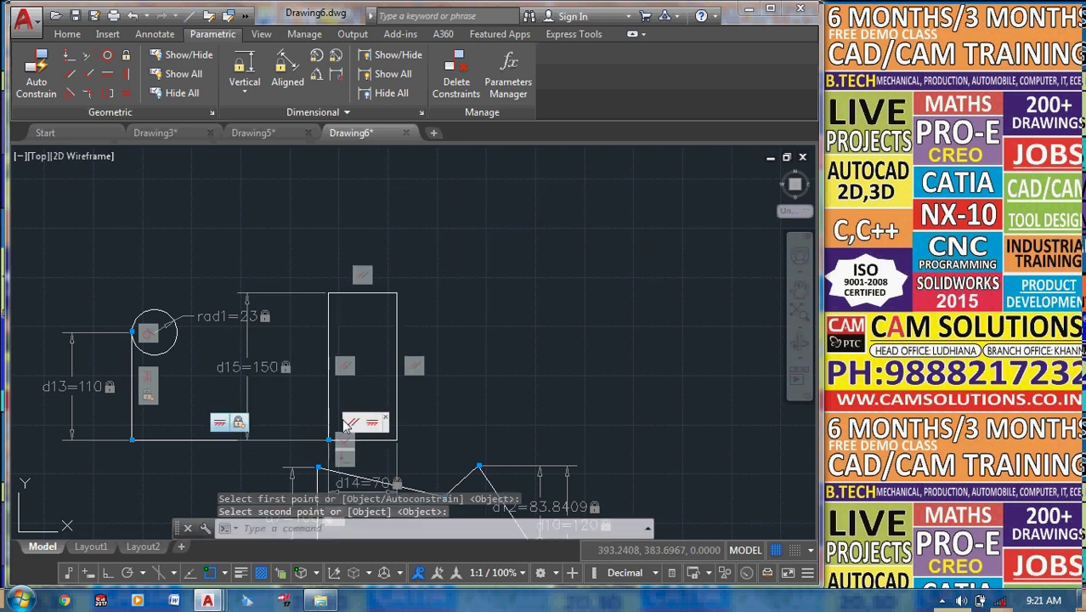
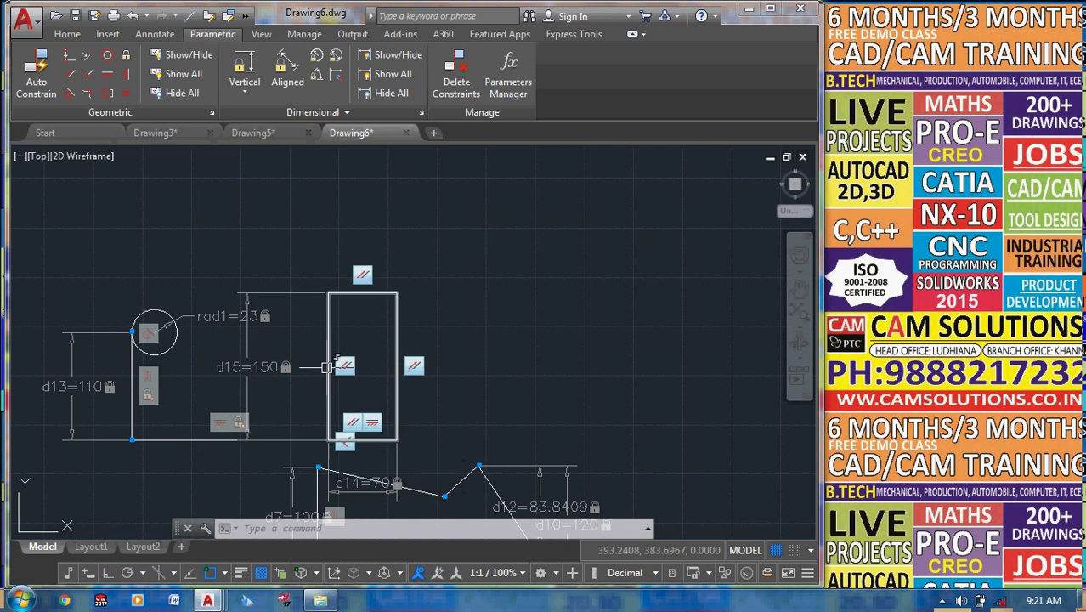
# Draw a small circle at the upper left of the sketch.
pyautogui.scroll(3, 420, 349)
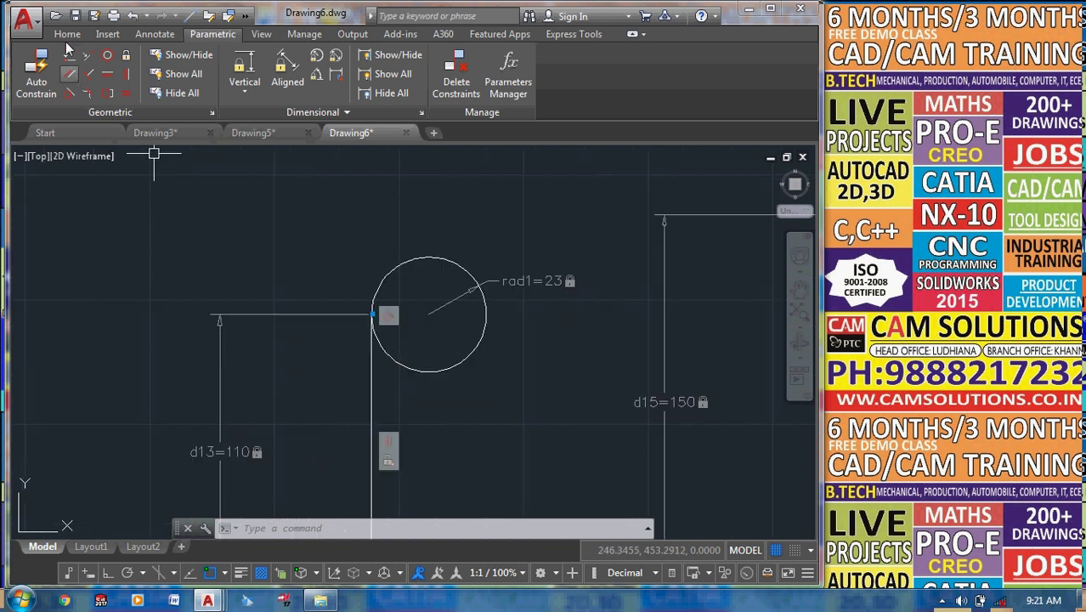
pyautogui.click(63, 36)
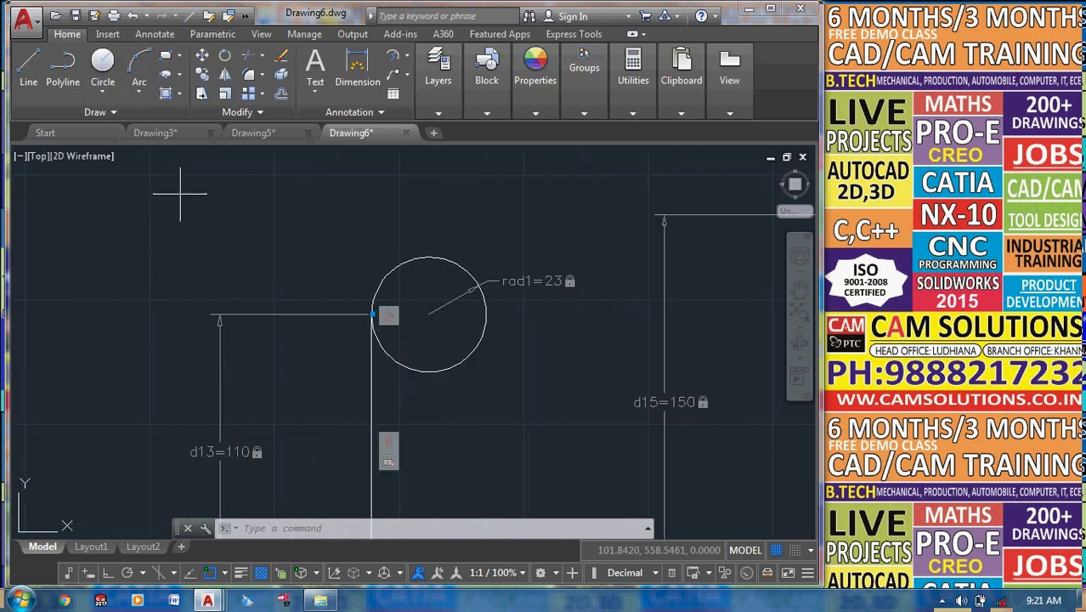
pyautogui.click(200, 232)
pyautogui.click(183, 250)
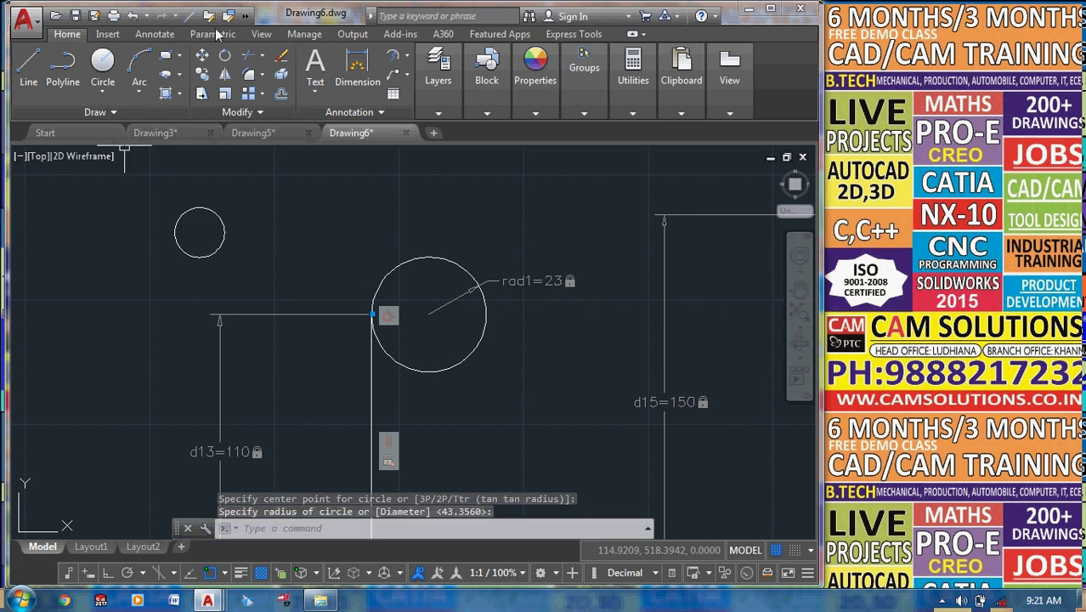
# Apply a Concentric constraint centring the small circle inside the rad1=23 circle.
pyautogui.click(212, 34)
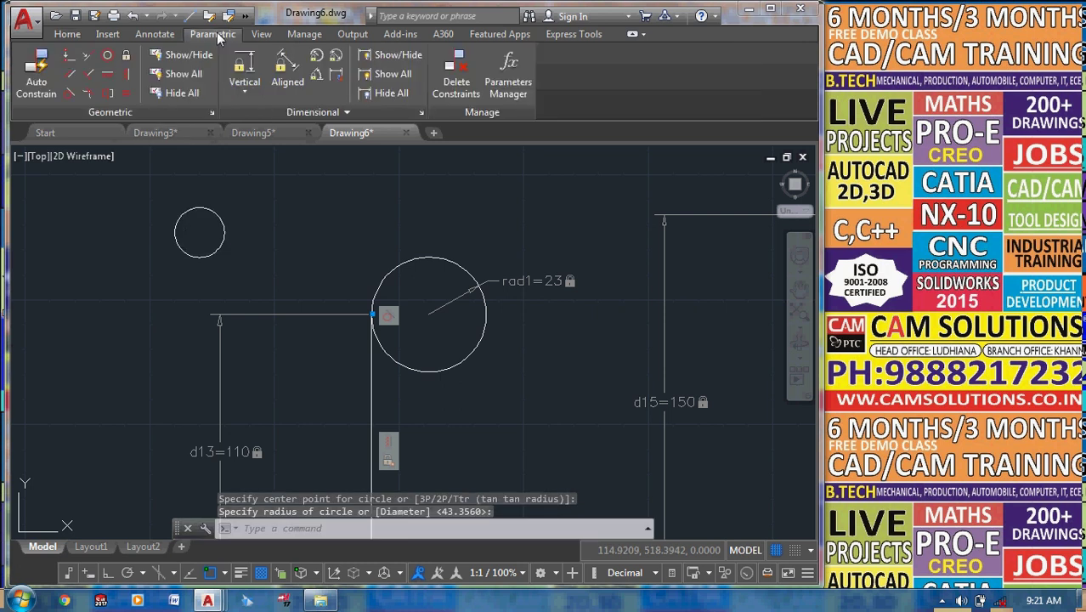
pyautogui.click(108, 56)
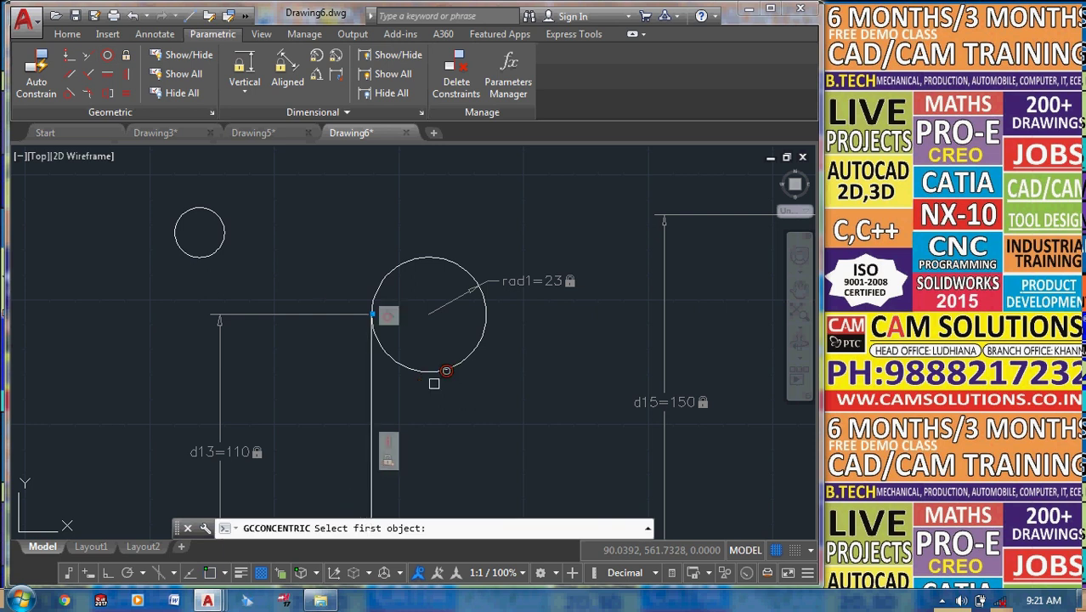
pyautogui.click(222, 246)
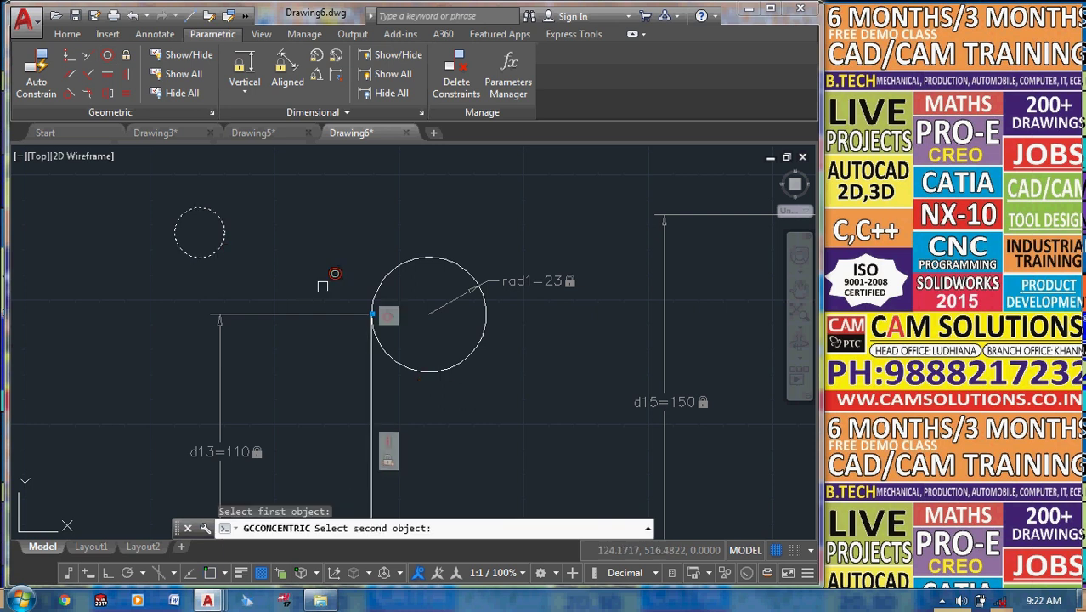
pyautogui.click(375, 283)
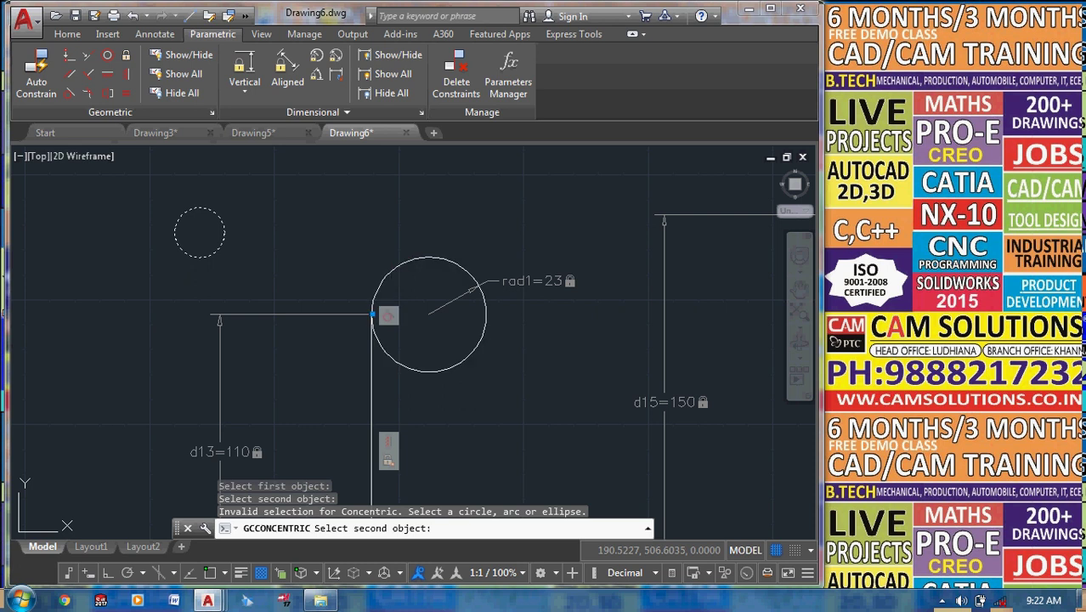
pyautogui.click(406, 262)
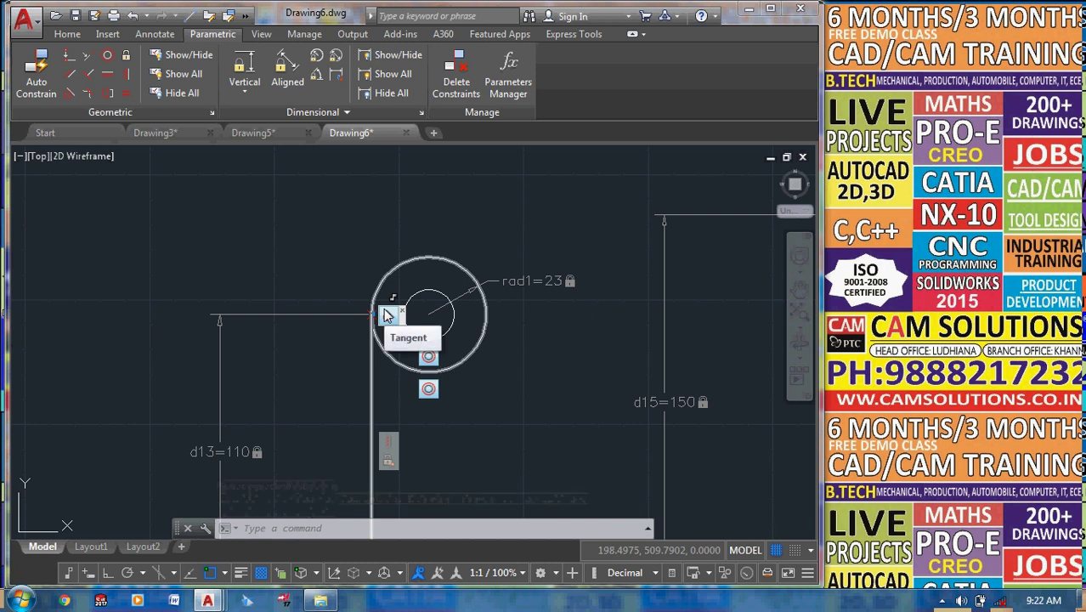
pyautogui.click(338, 61)
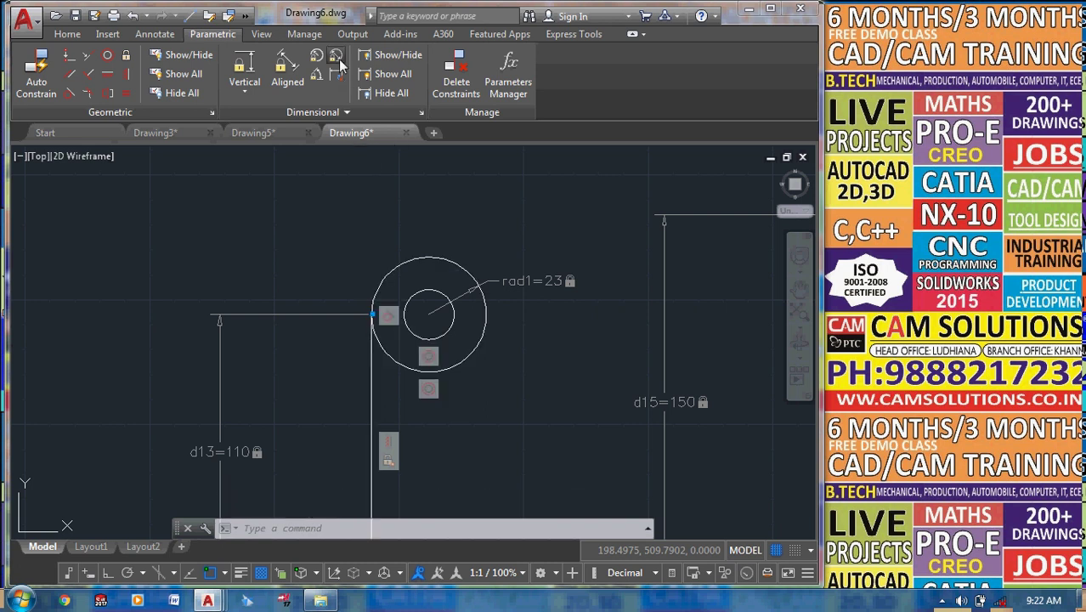
# Give the inner circle a diameter constraint of 40, then edit dia1 to 30.
pyautogui.click(411, 297)
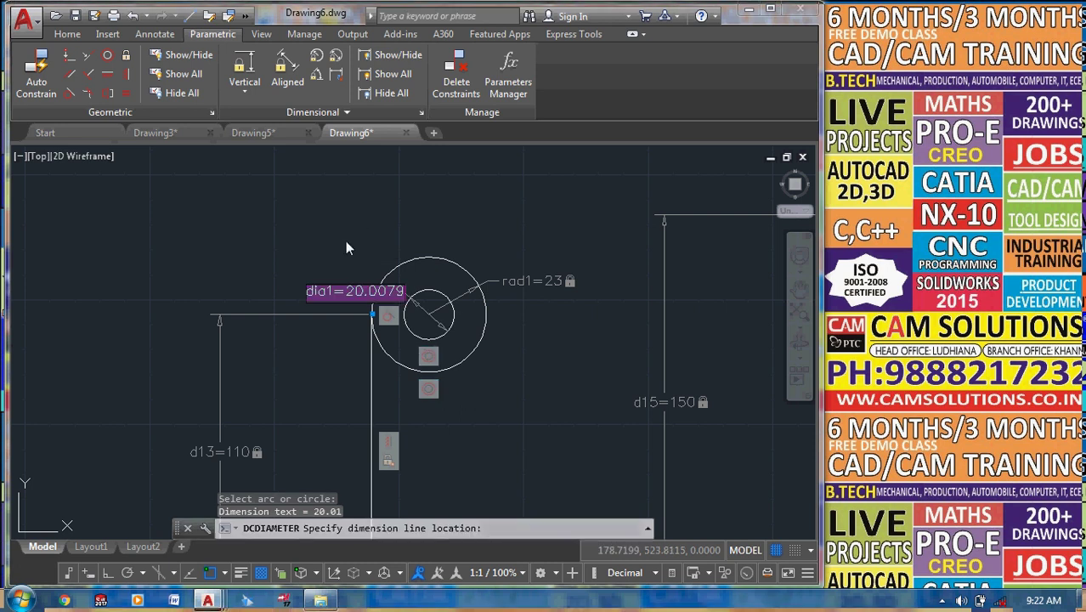
pyautogui.write('40')
pyautogui.press('Return')
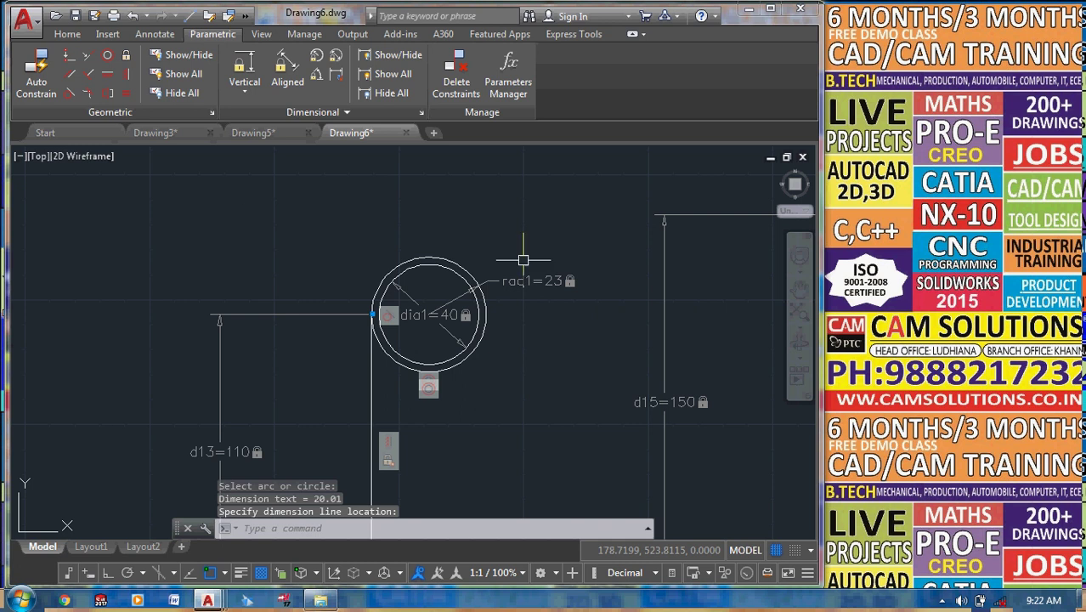
pyautogui.doubleClick(456, 315)
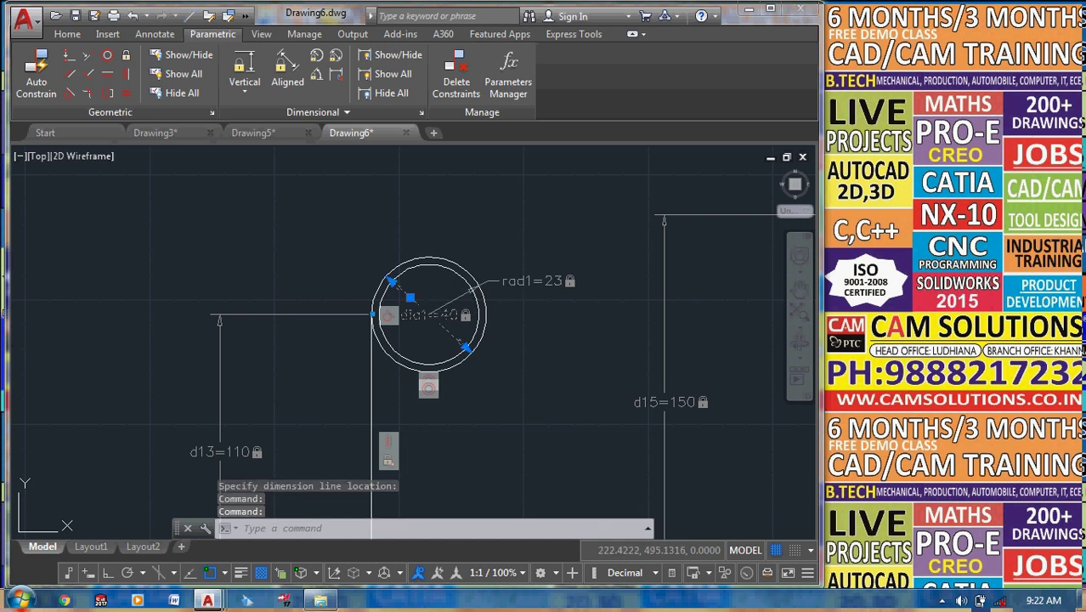
pyautogui.write('30')
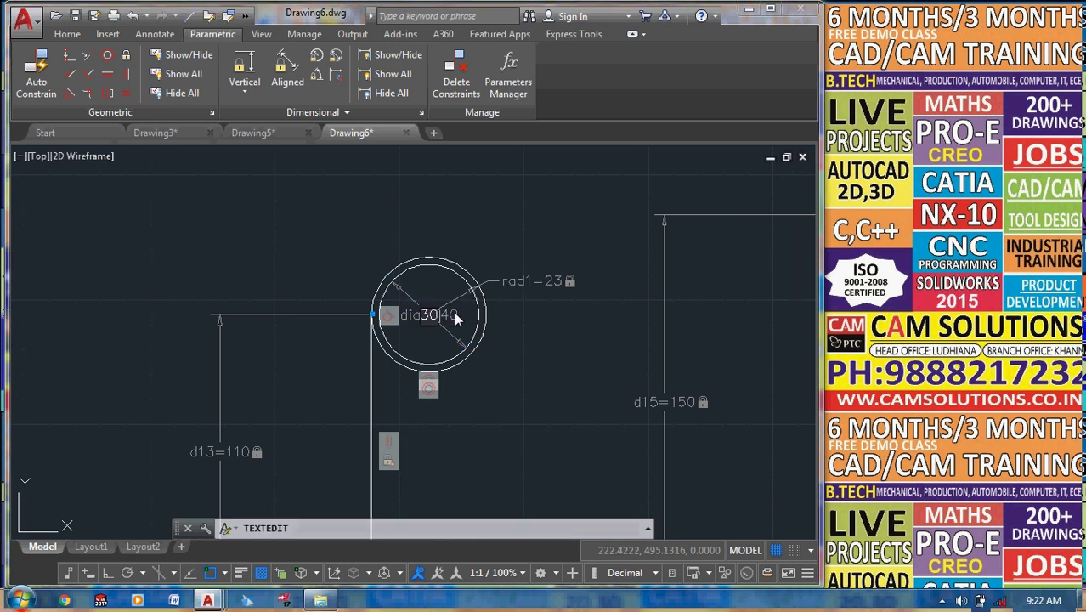
pyautogui.press('Return')
pyautogui.press('Escape')
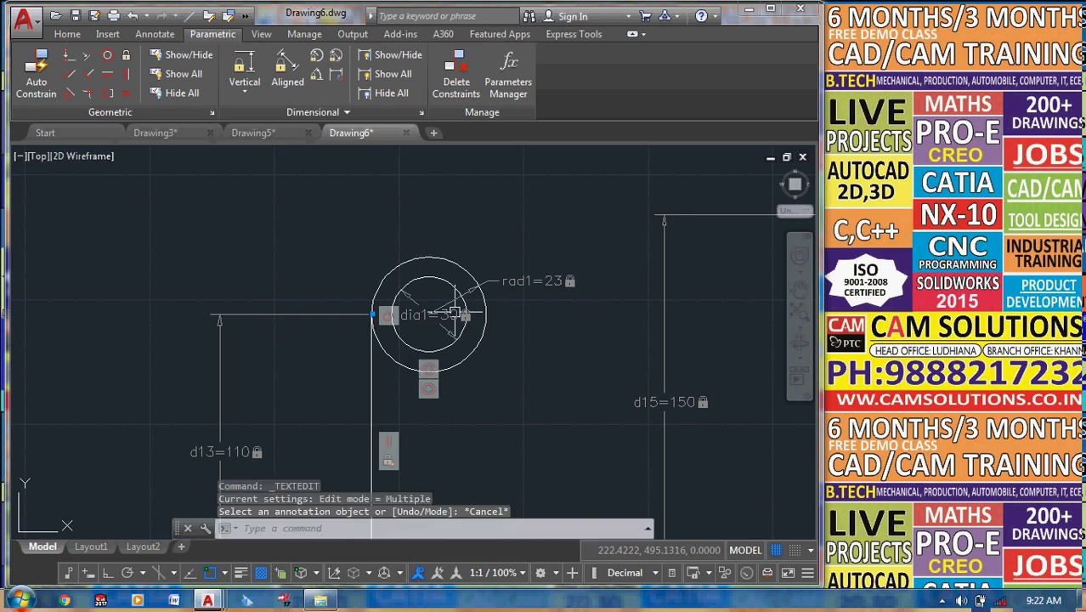
# Pan and zoom around the sketch, selecting the vertical line, to bring the rectangle into view.
pyautogui.scroll(-2, 456, 314)
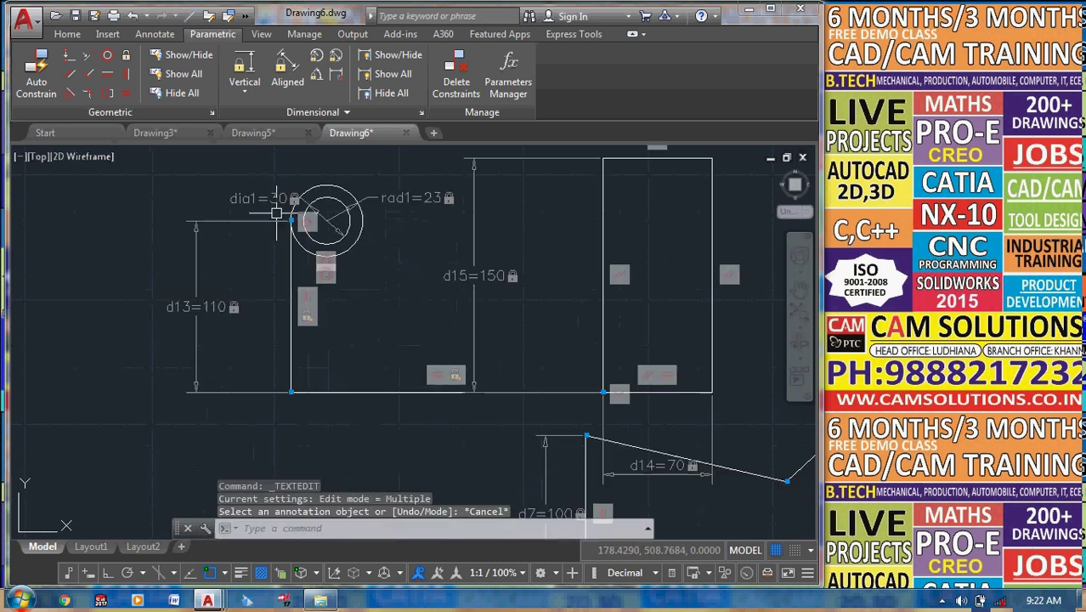
pyautogui.moveTo(384, 330)
pyautogui.mouseDown(button='middle')
pyautogui.moveTo(246, 262)
pyautogui.moveTo(239, 292)
pyautogui.mouseUp(button='middle')
pyautogui.scroll(1, 212, 275)
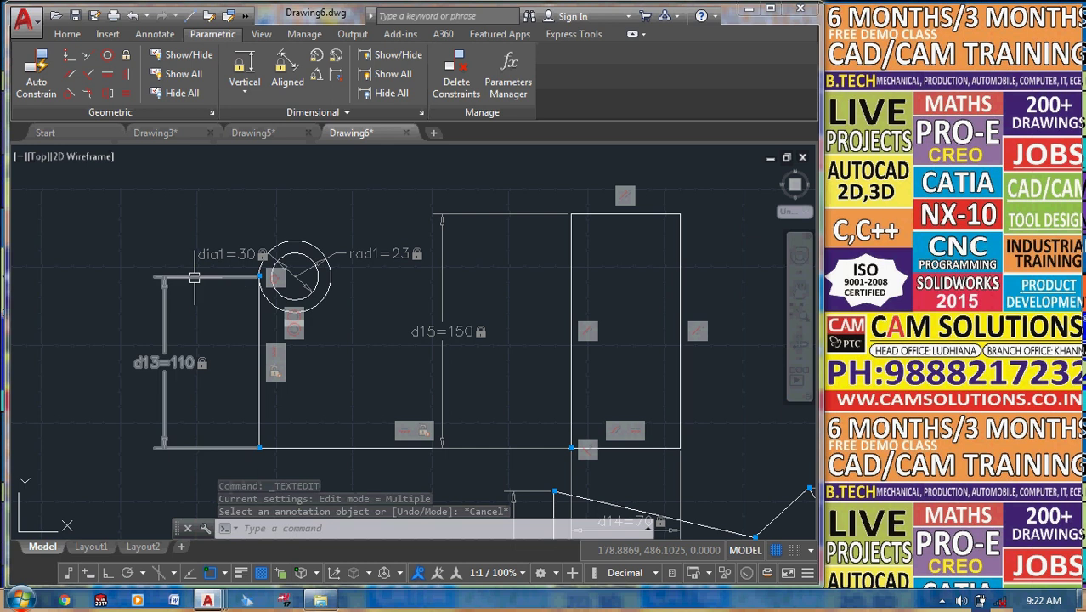
pyautogui.scroll(1, 212, 275)
pyautogui.moveTo(388, 340); pyautogui.dragTo(376, 274, button='middle')
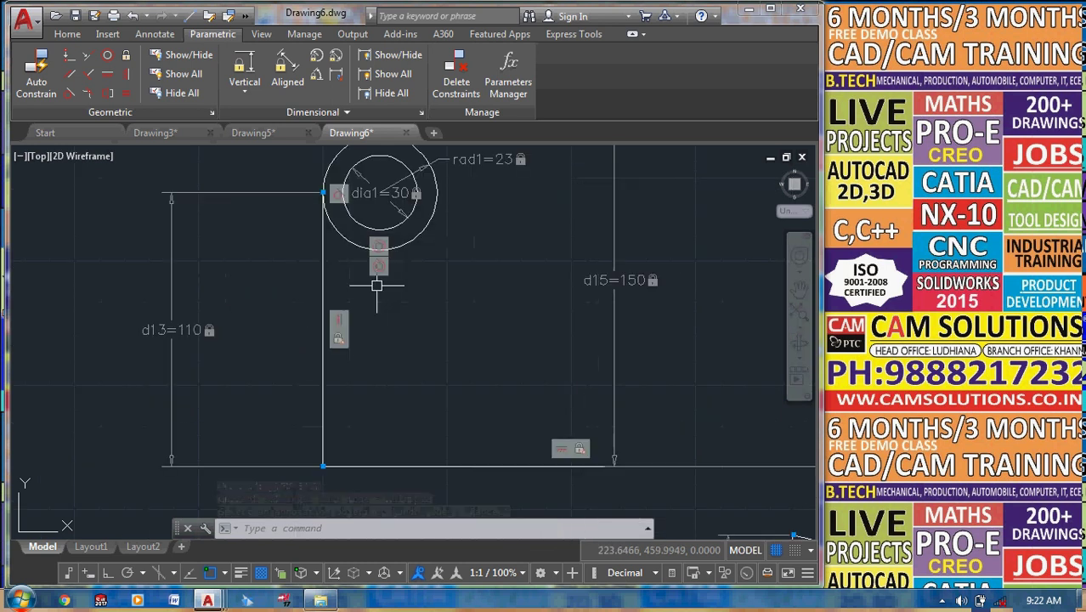
pyautogui.click(339, 340)
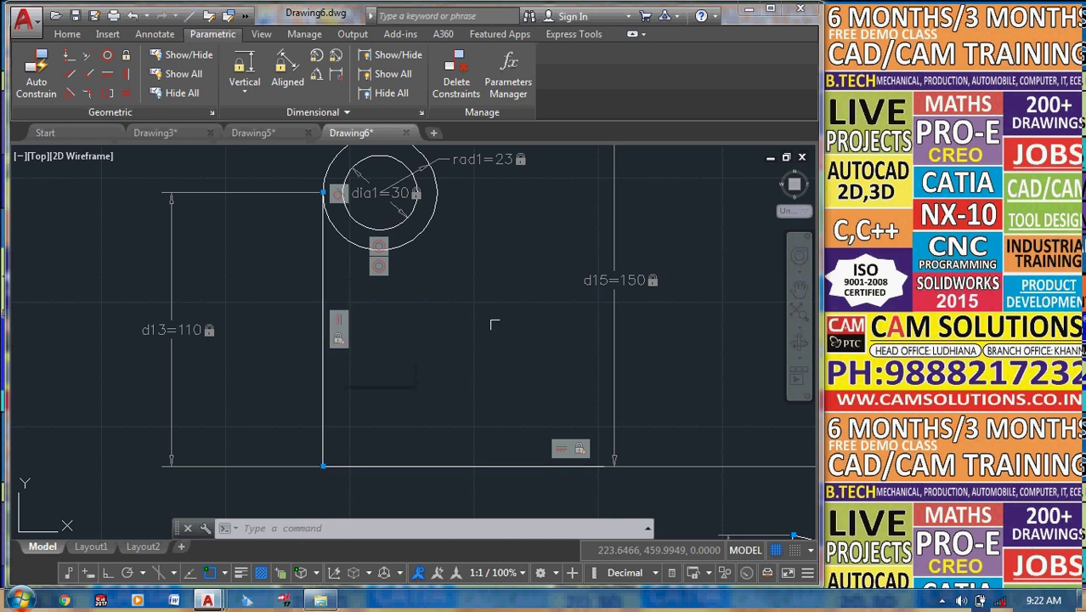
pyautogui.scroll(-2, 496, 324)
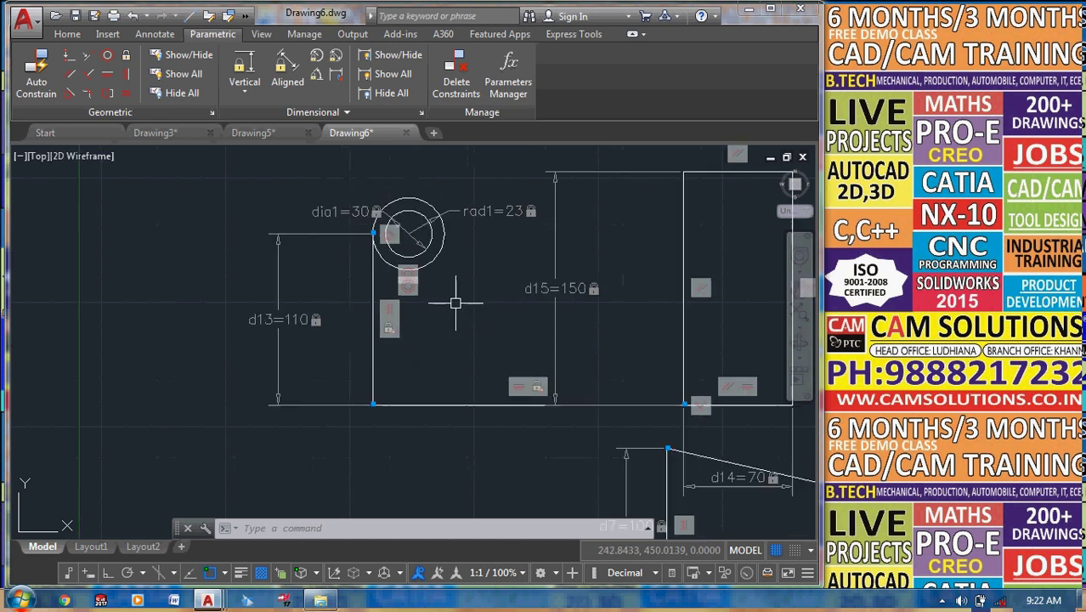
pyautogui.moveTo(442, 327)
pyautogui.mouseDown(button='middle')
pyautogui.moveTo(285, 368)
pyautogui.moveTo(317, 365)
pyautogui.mouseUp(button='middle')
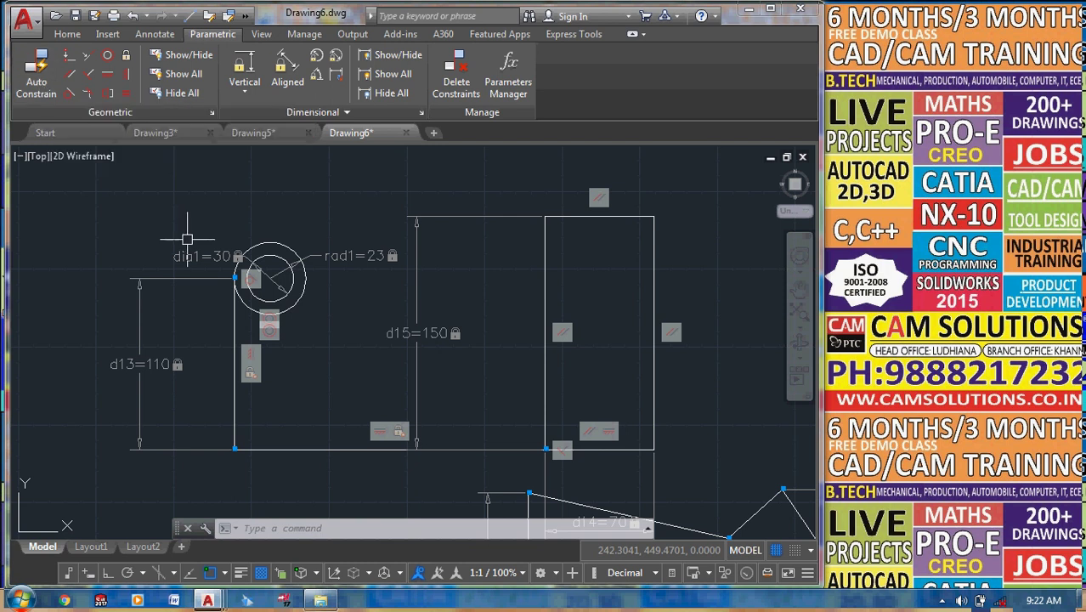
# Draw a line from above the rectangle down to its top edge.
pyautogui.moveTo(182, 231)
pyautogui.mouseDown(button='middle')
pyautogui.moveTo(19, 356)
pyautogui.moveTo(4, 395)
pyautogui.mouseUp(button='middle')
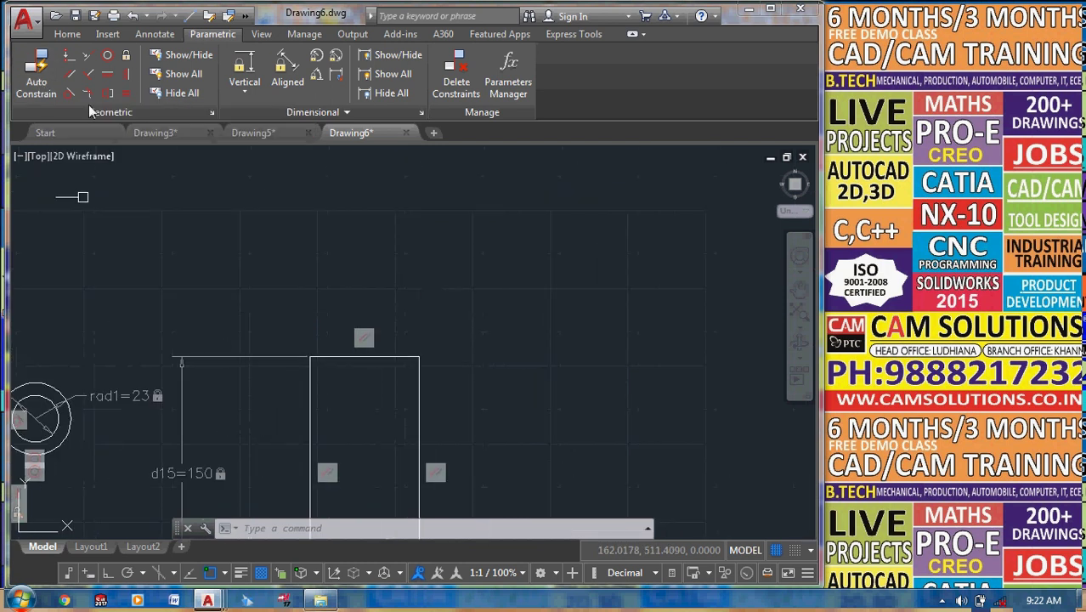
pyautogui.click(67, 34)
pyautogui.click(28, 68)
pyautogui.click(431, 180)
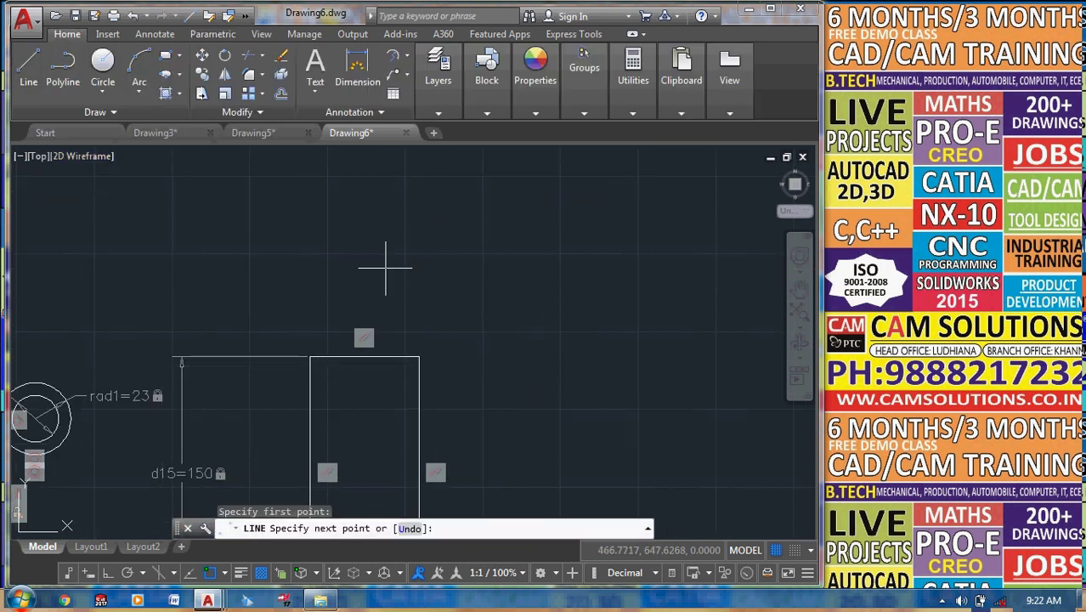
pyautogui.click(368, 343)
pyautogui.rightClick(362, 356)
pyautogui.click(384, 366)
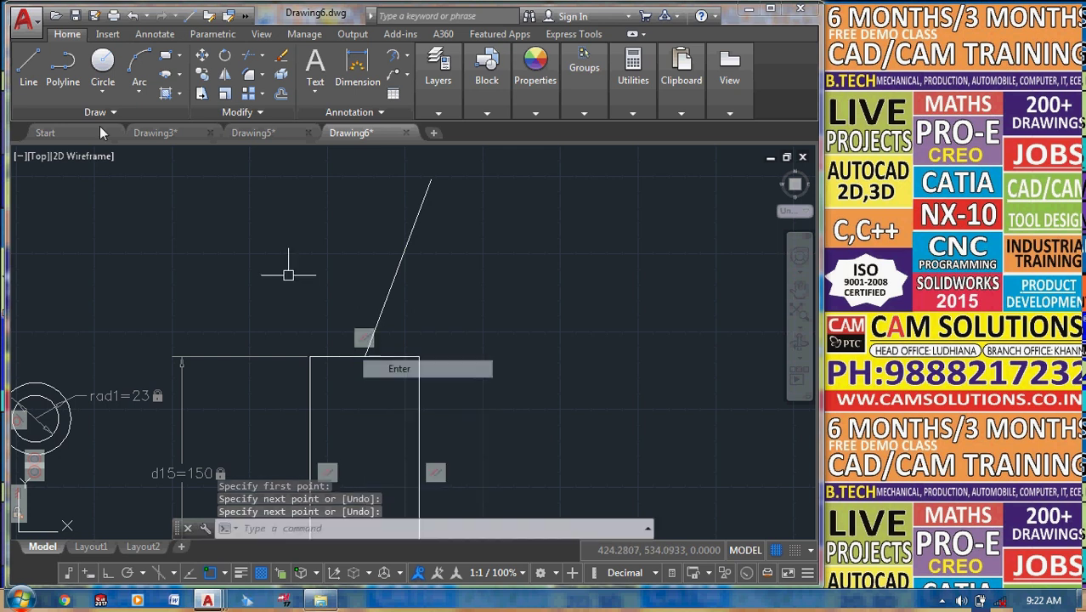
# Make the new line perpendicular to the rectangle's top edge.
pyautogui.click(214, 35)
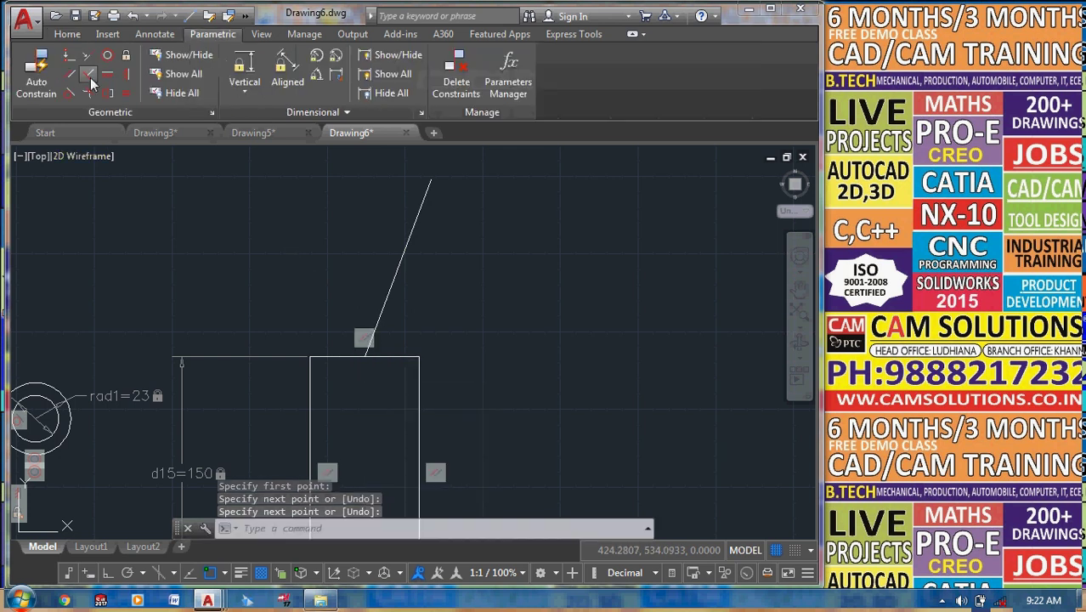
pyautogui.click(90, 75)
pyautogui.click(412, 334)
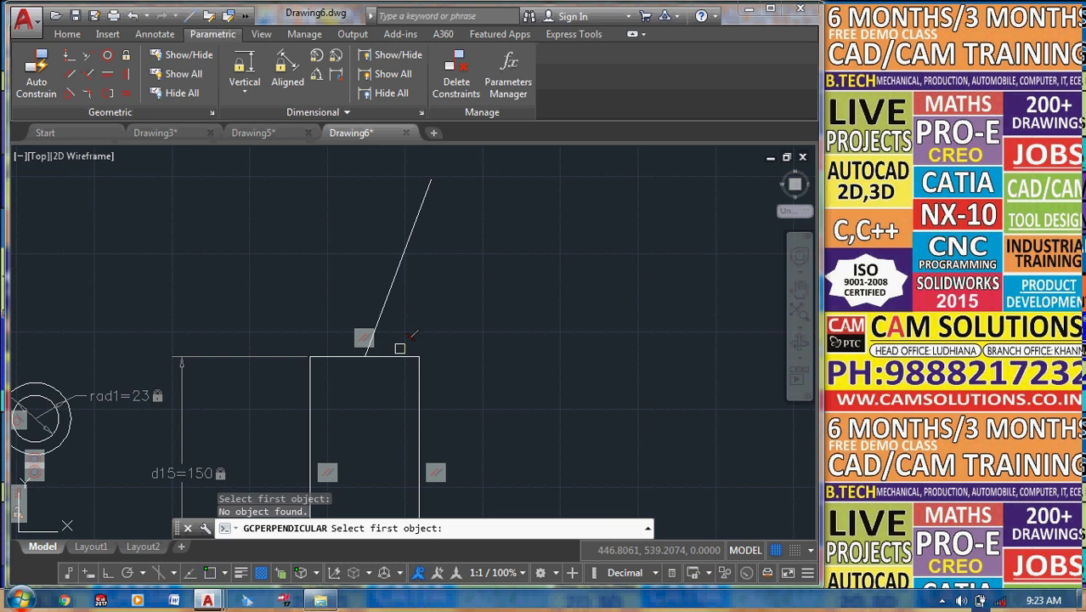
pyautogui.click(398, 356)
pyautogui.click(403, 255)
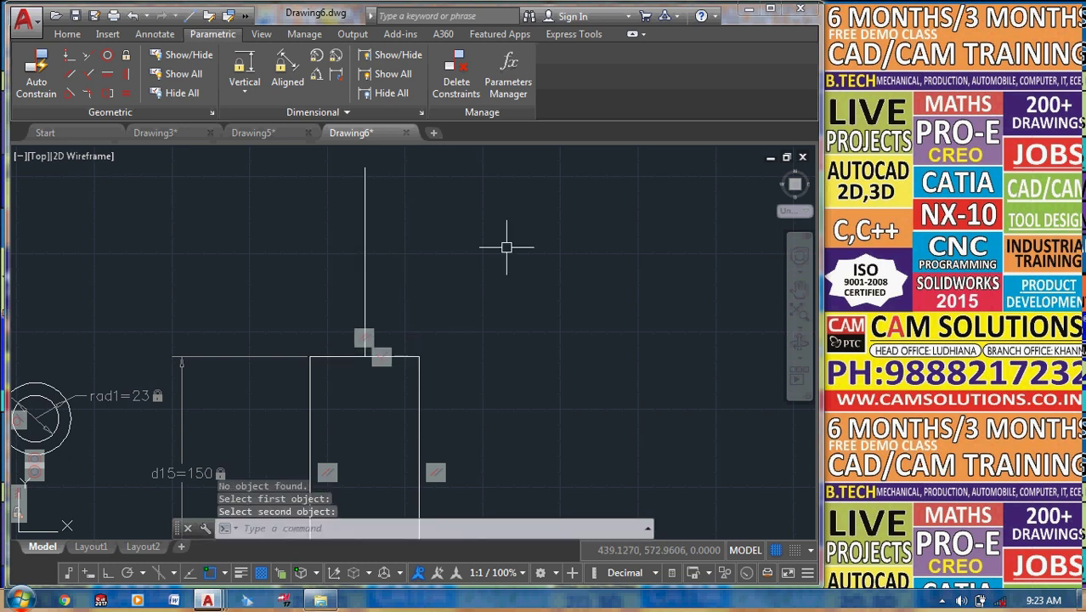
# Auto Constrain the new line together with the rectangle.
pyautogui.click(49, 82)
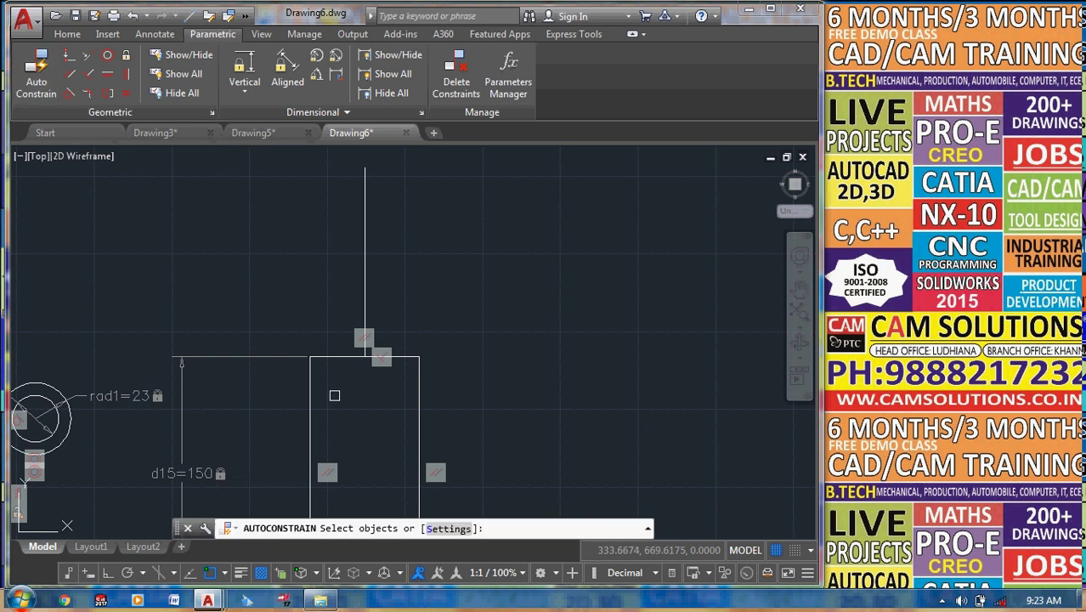
pyautogui.click(399, 306)
pyautogui.click(347, 399)
pyautogui.rightClick(498, 303)
pyautogui.click(520, 314)
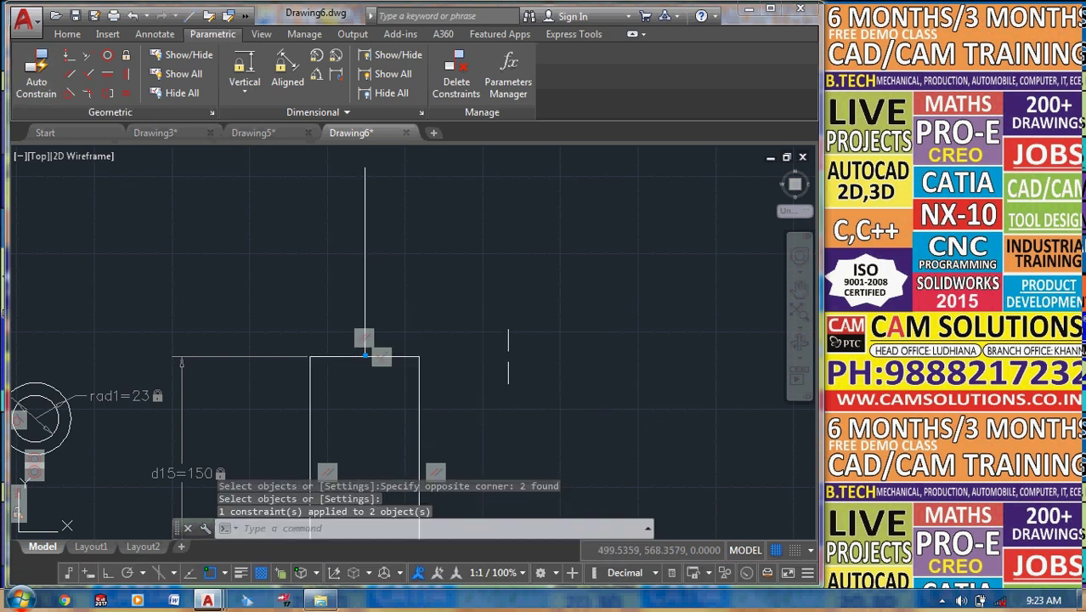
pyautogui.scroll(-5, 589, 236)
pyautogui.scroll(-2, 589, 236)
pyautogui.moveTo(532, 299)
pyautogui.mouseDown(button='middle')
pyautogui.moveTo(405, 299)
pyautogui.moveTo(359, 392)
pyautogui.mouseUp(button='middle')
pyautogui.scroll(2, 492, 263)
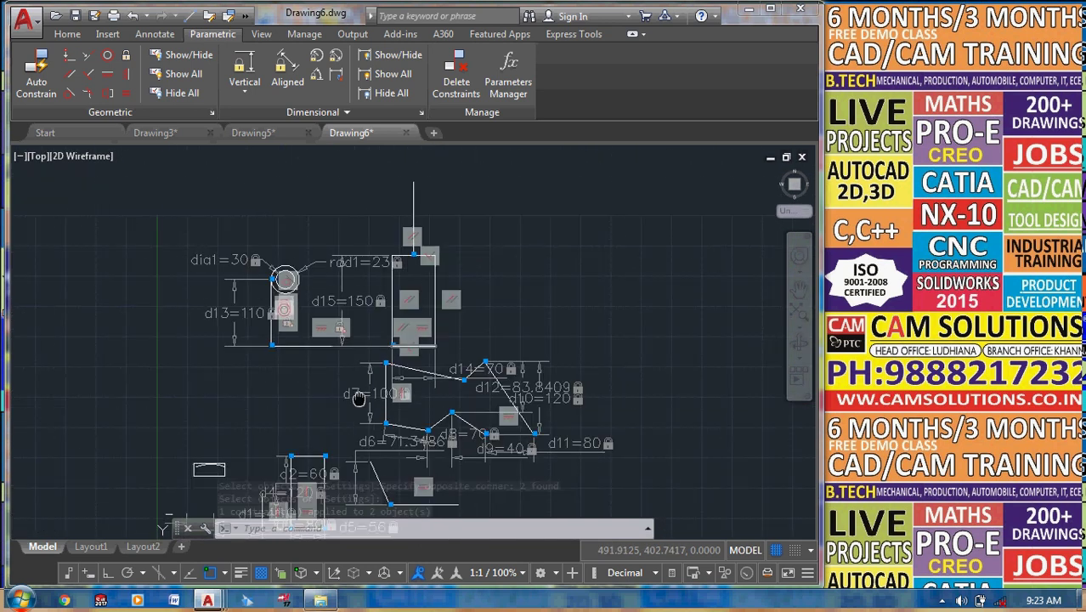
# Hide all geometric constraints, then hide and re-show the dimensional constraints.
pyautogui.click(189, 96)
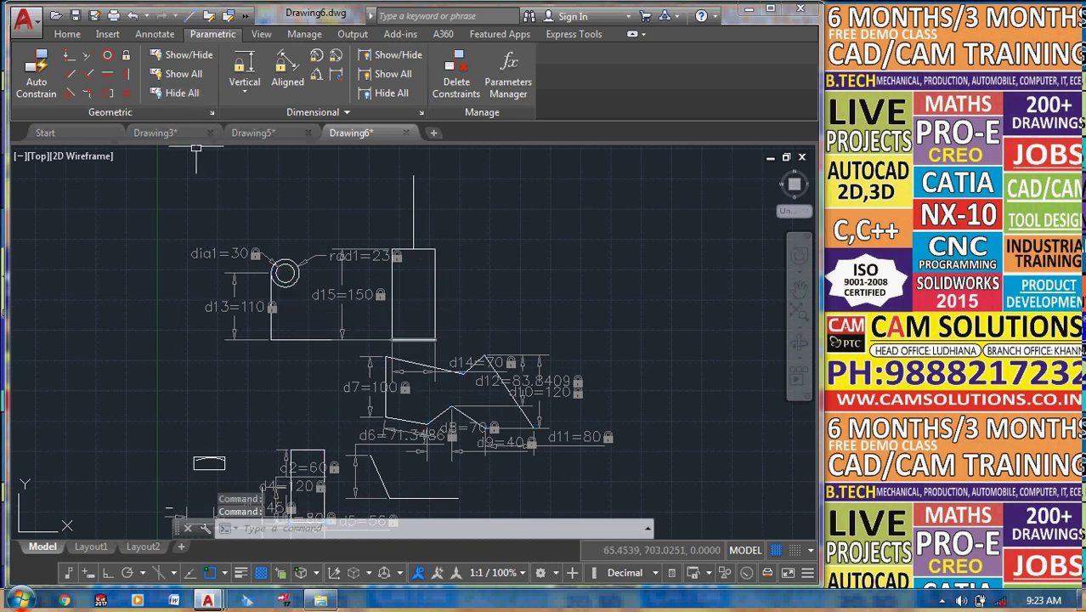
pyautogui.click(386, 91)
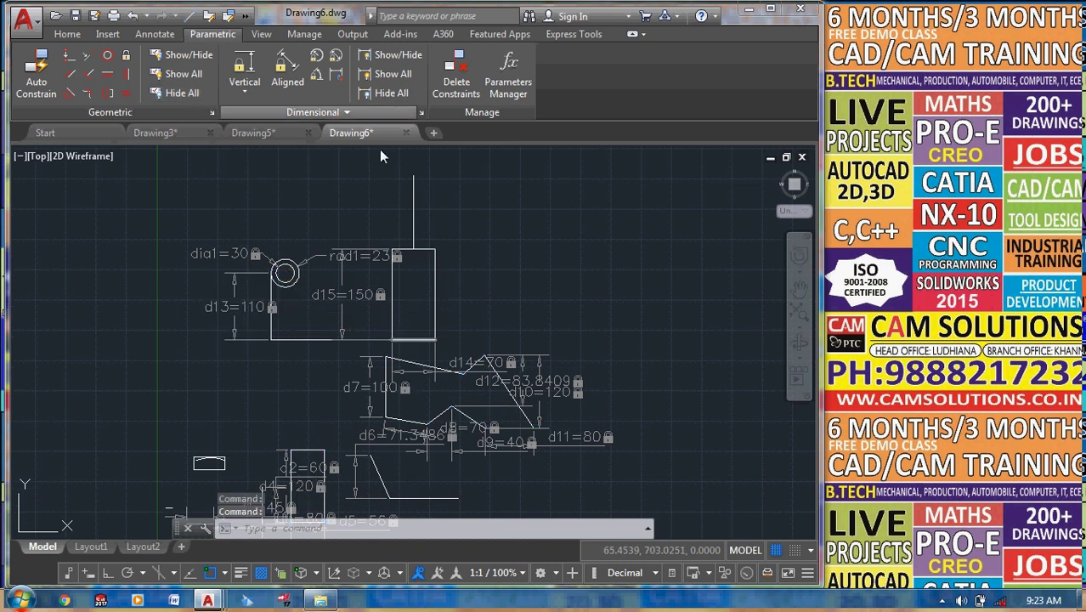
pyautogui.scroll(2, 439, 298)
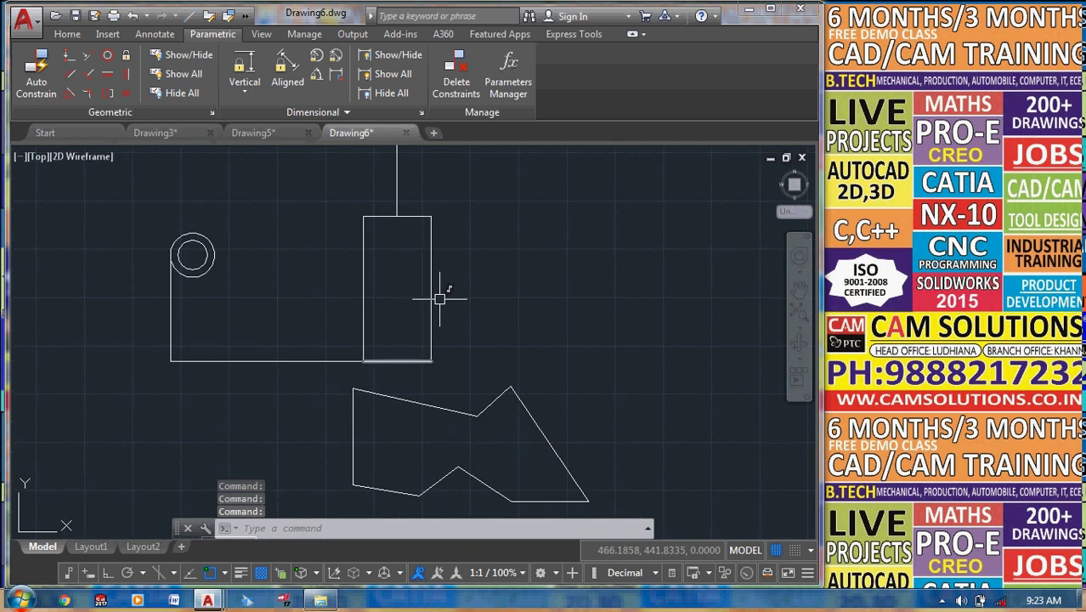
pyautogui.click(391, 73)
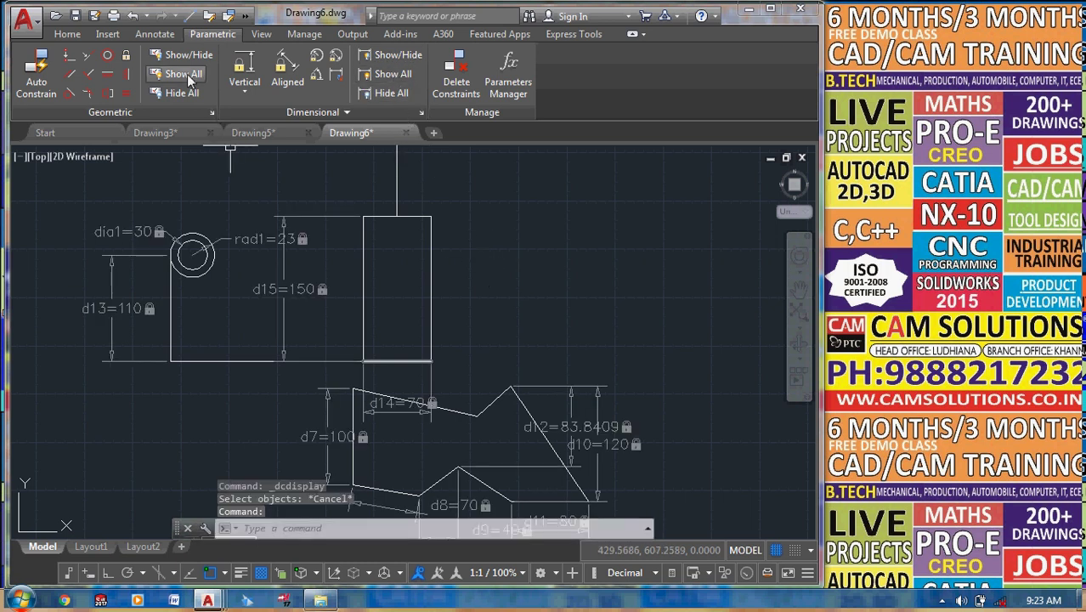
# With everything selected, hide dimensions and geometric markers, then show all dimensions again.
pyautogui.hotkey('ctrl', 'a')
pyautogui.moveTo(608, 311); pyautogui.dragTo(573, 282, button='middle')
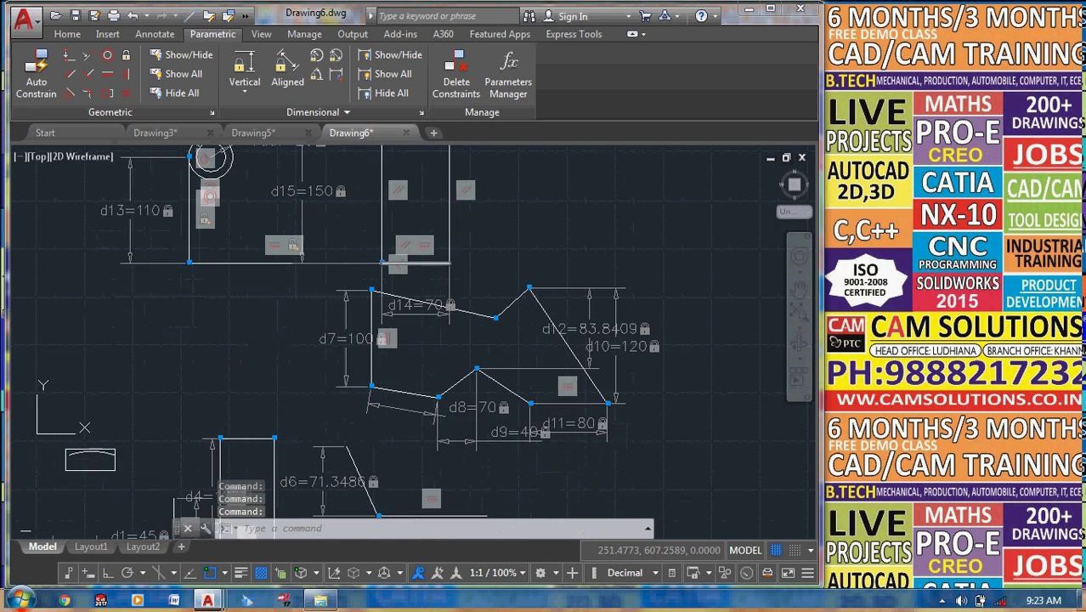
pyautogui.click(387, 93)
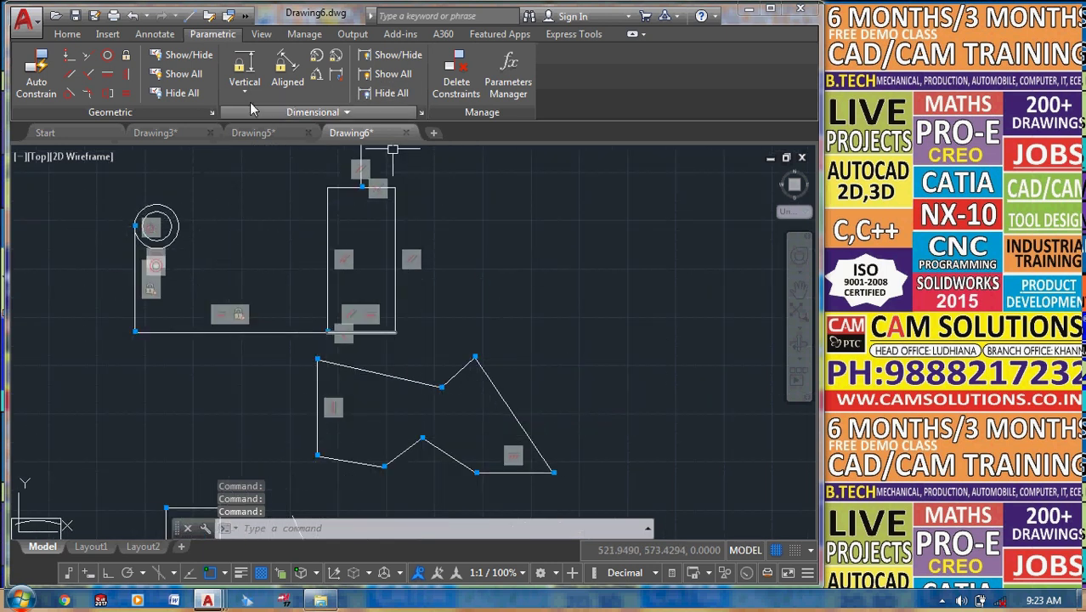
pyautogui.click(182, 93)
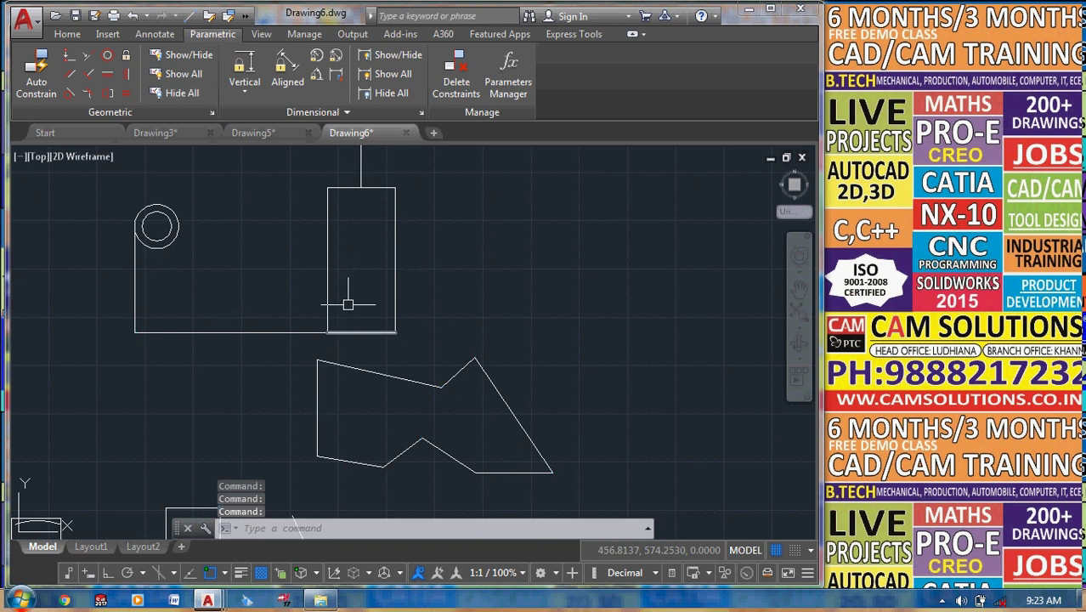
pyautogui.click(400, 75)
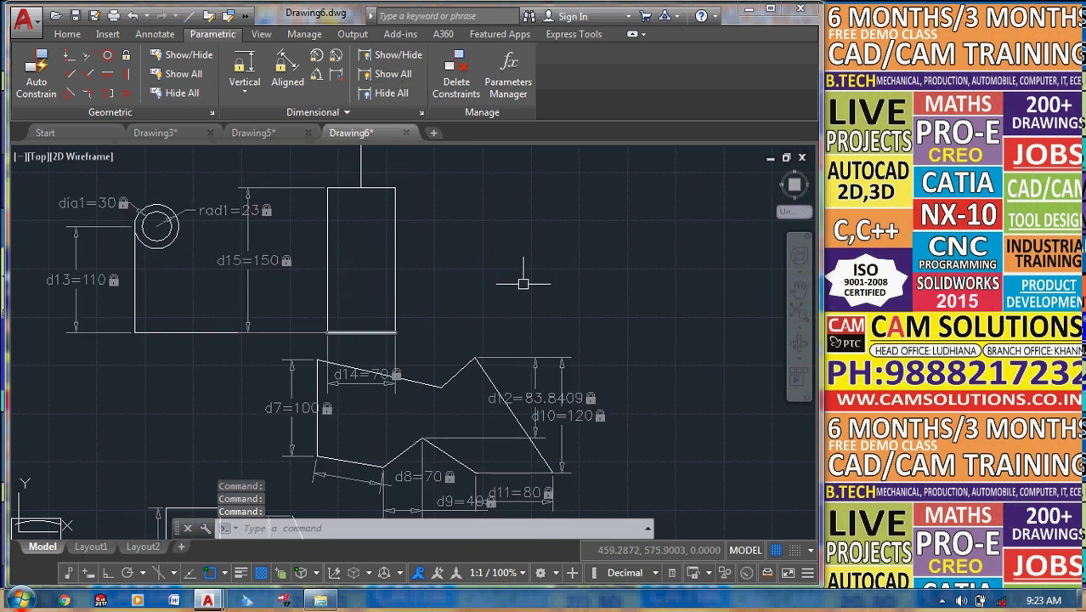
pyautogui.moveTo(425, 255); pyautogui.dragTo(506, 192, button='middle')
pyautogui.moveTo(428, 133); pyautogui.dragTo(415, 158, button='middle')
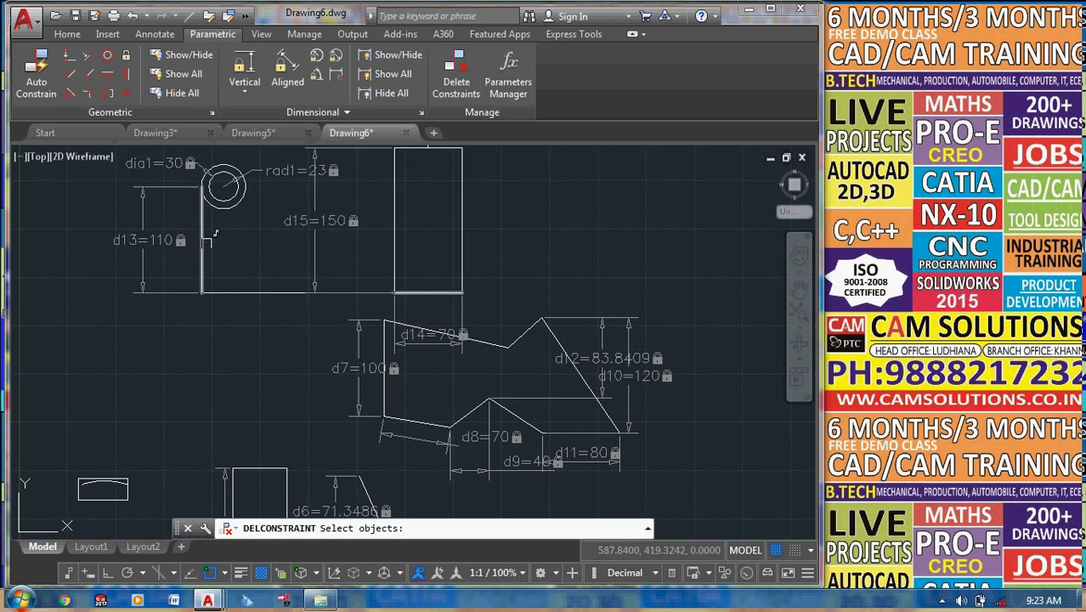
# Delete all constraints from the rectangle's left vertical line.
pyautogui.scroll(4, 238, 239)
pyautogui.press('Escape')
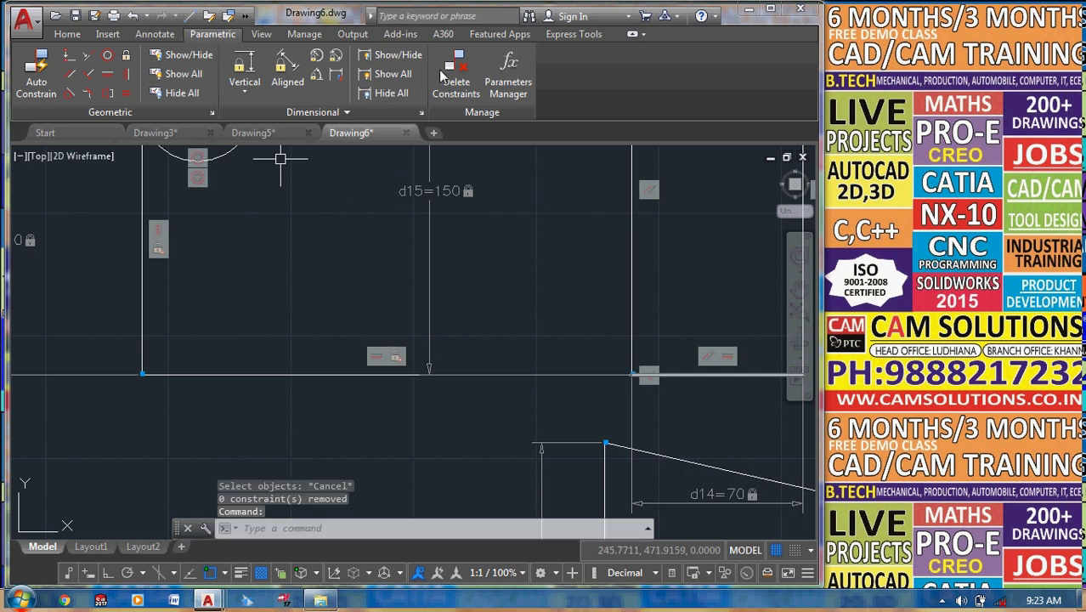
pyautogui.click(441, 77)
pyautogui.click(162, 253)
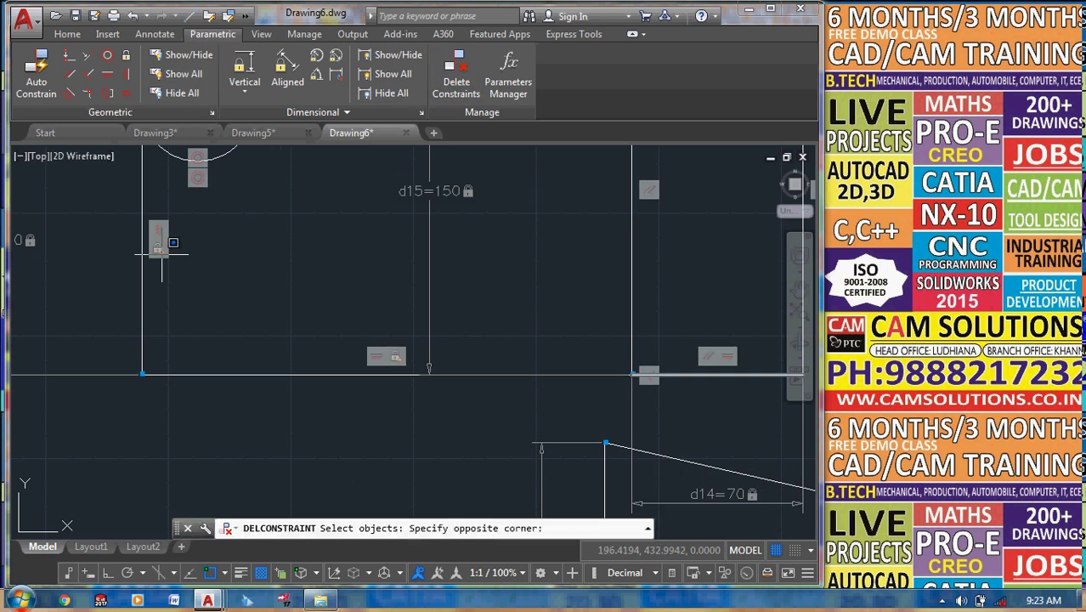
pyautogui.click(174, 271)
pyautogui.click(175, 274)
pyautogui.click(176, 275)
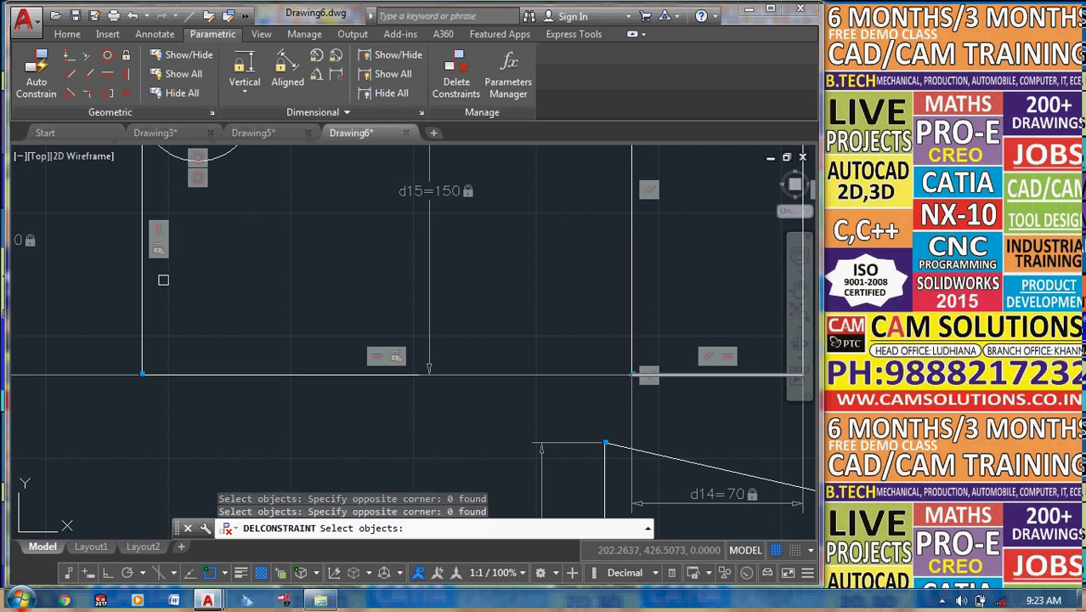
pyautogui.click(141, 285)
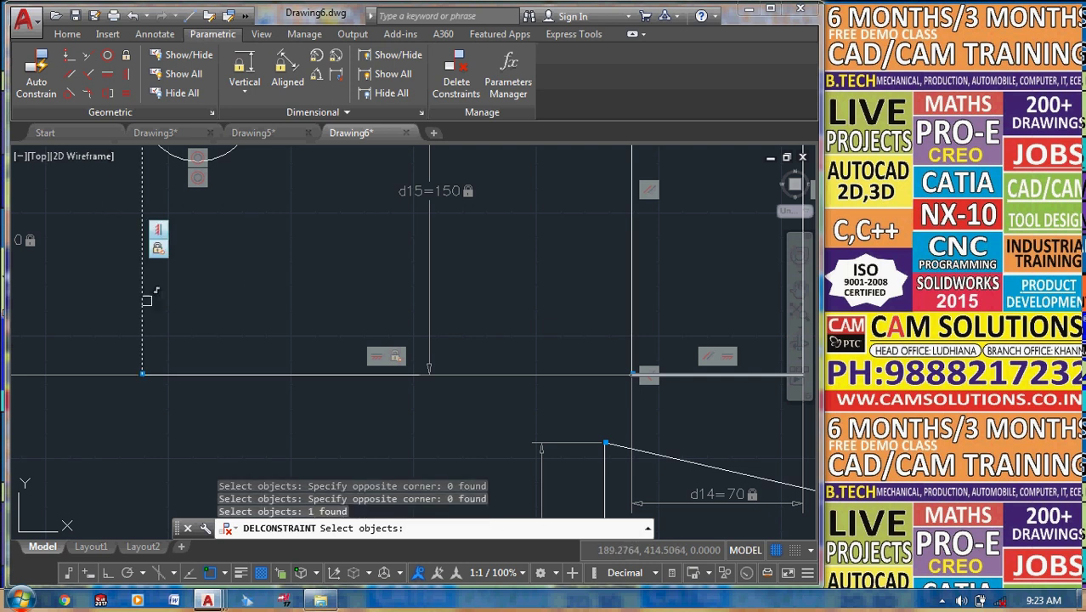
pyautogui.press('Return')
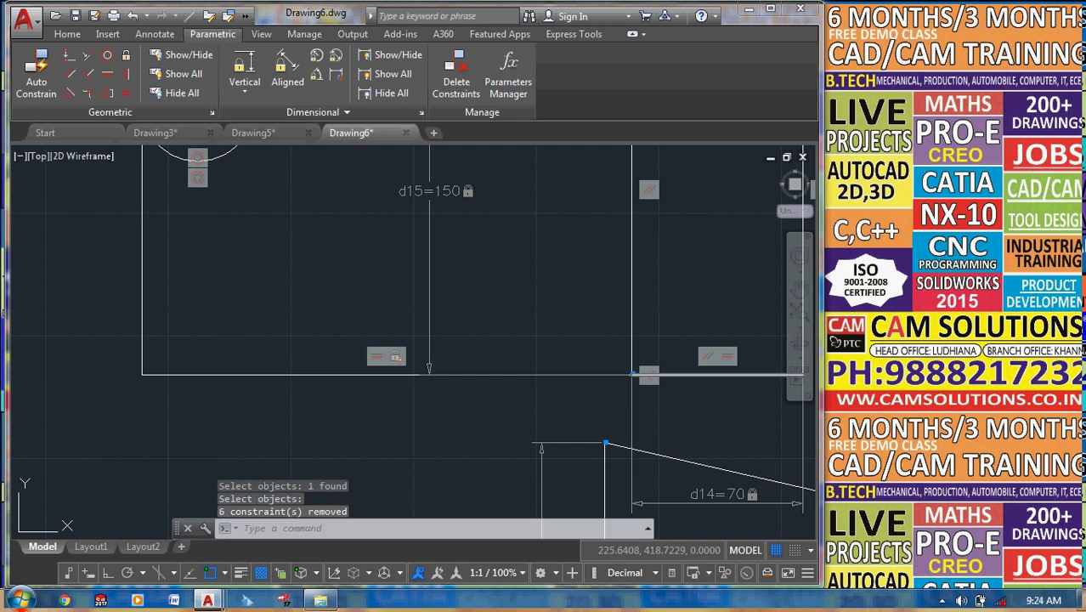
# Undo the removal, then delete the line's fix constraint and undo that too.
pyautogui.moveTo(200, 315); pyautogui.dragTo(346, 406, button='middle')
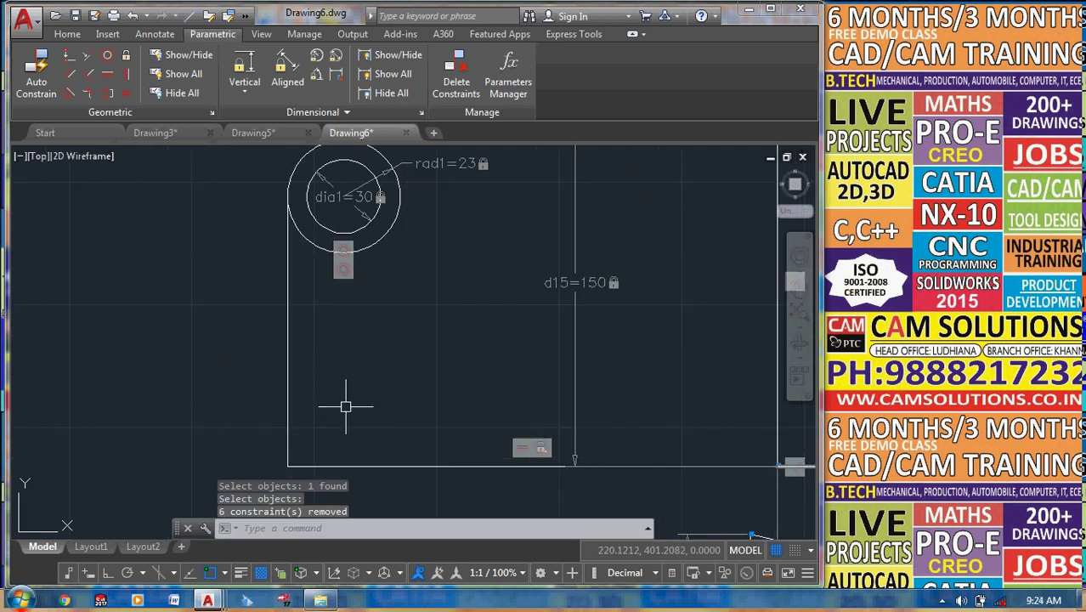
pyautogui.hotkey('ctrl', 'z')
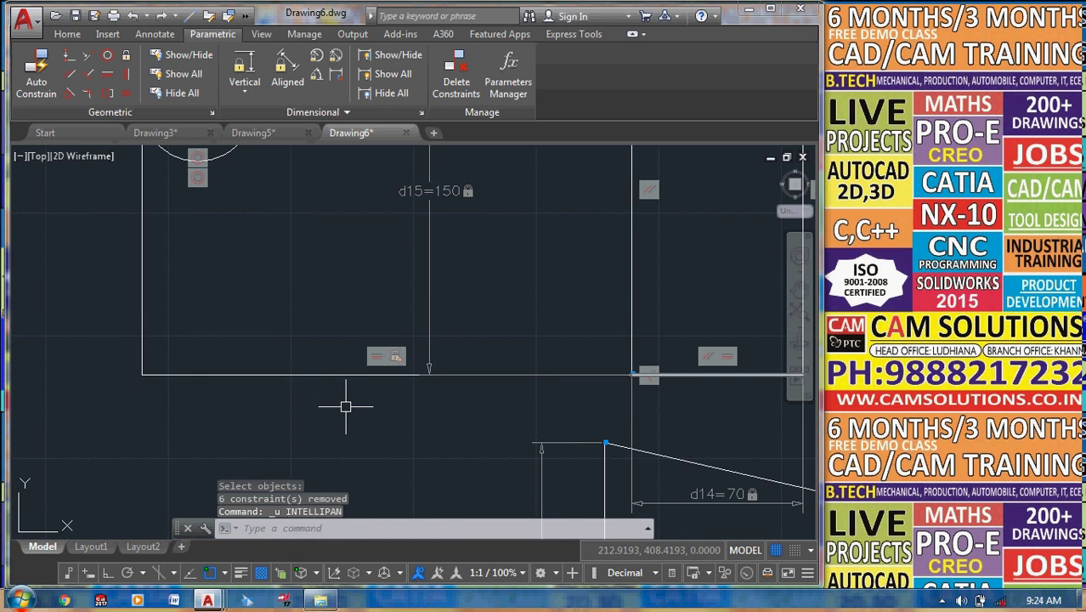
pyautogui.hotkey('ctrl', 'z')
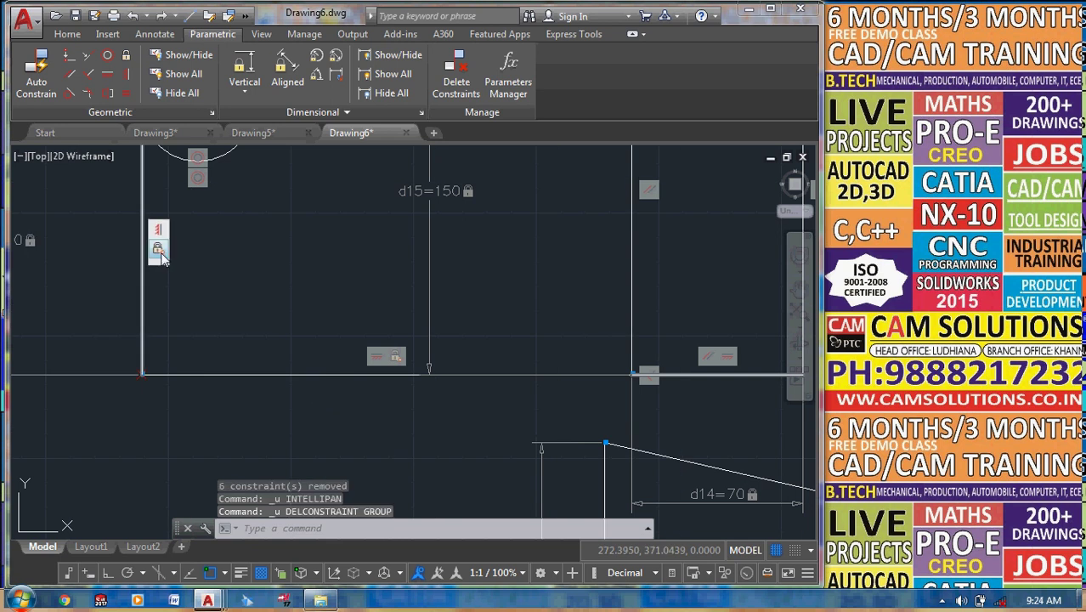
pyautogui.click(162, 255)
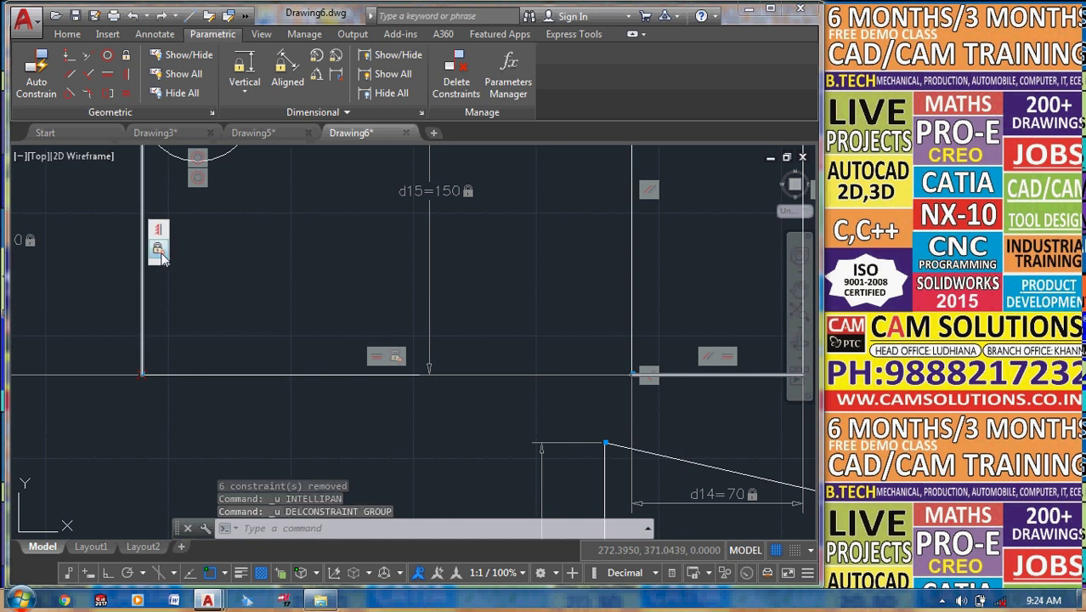
pyautogui.press('Delete')
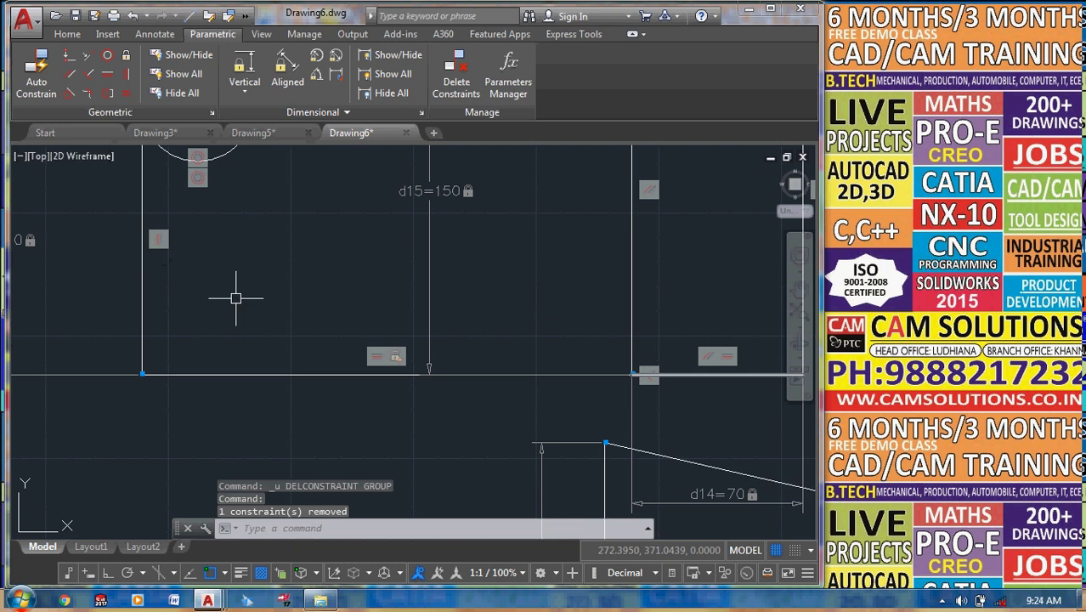
pyautogui.hotkey('ctrl', 'z')
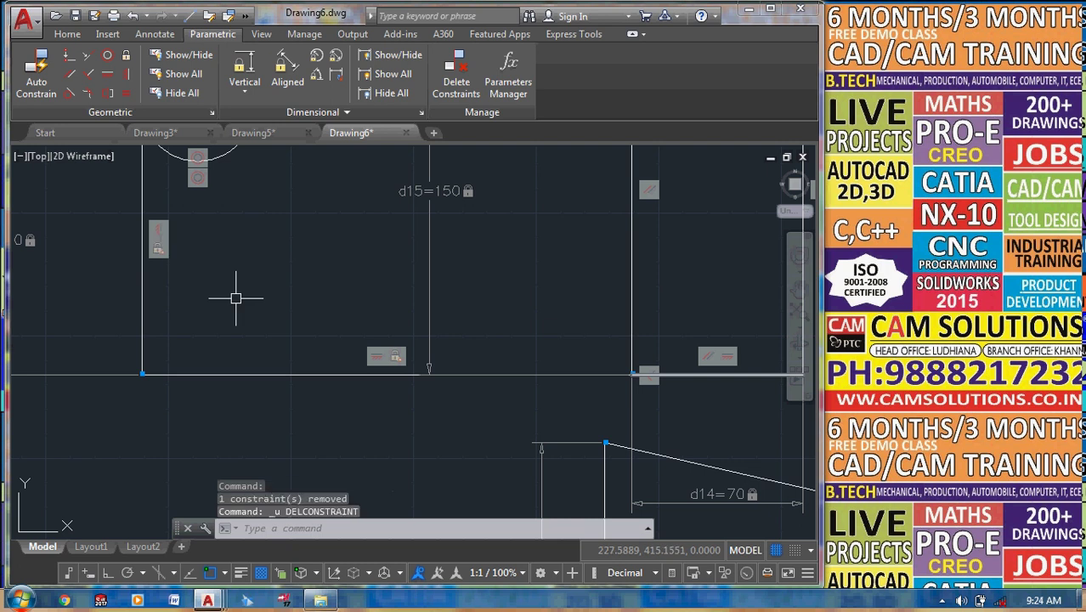
pyautogui.scroll(-3, 316, 267)
pyautogui.moveTo(315, 267); pyautogui.dragTo(248, 431, button='middle')
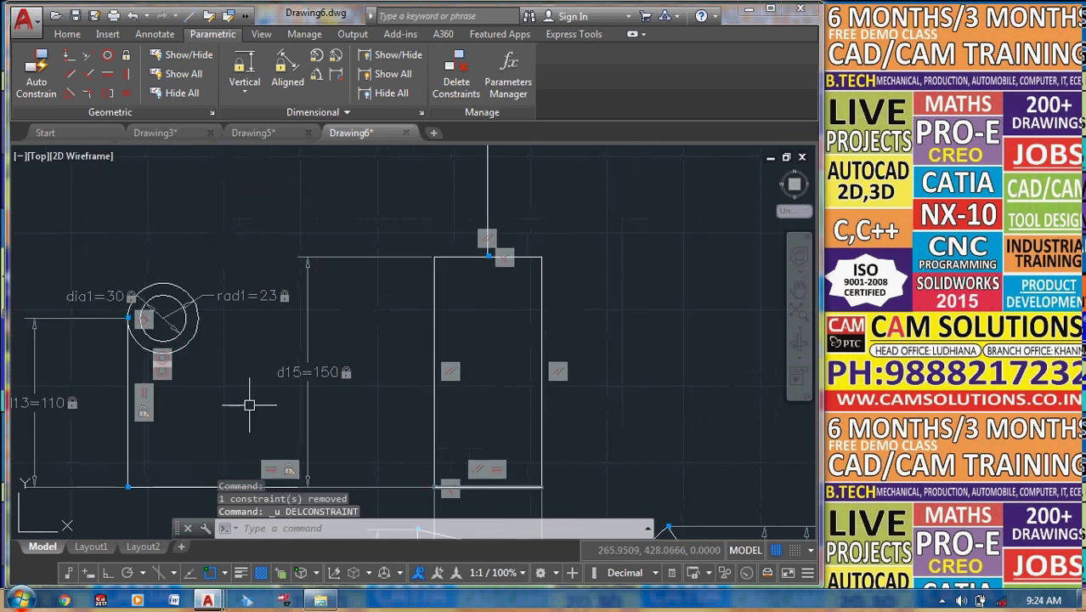
pyautogui.scroll(-2, 388, 315)
pyautogui.moveTo(388, 315)
pyautogui.mouseDown(button='middle')
pyautogui.moveTo(617, 391)
pyautogui.moveTo(158, 283)
pyautogui.mouseUp(button='middle')
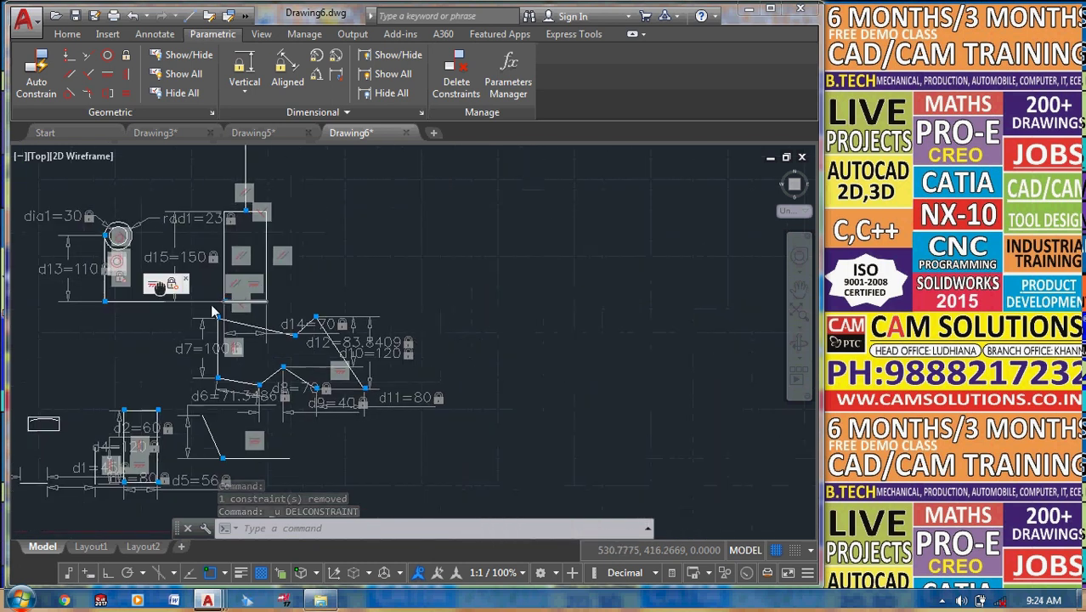
# In the Parameters Manager, set d11's expression to 60, then close the palette.
pyautogui.click(503, 81)
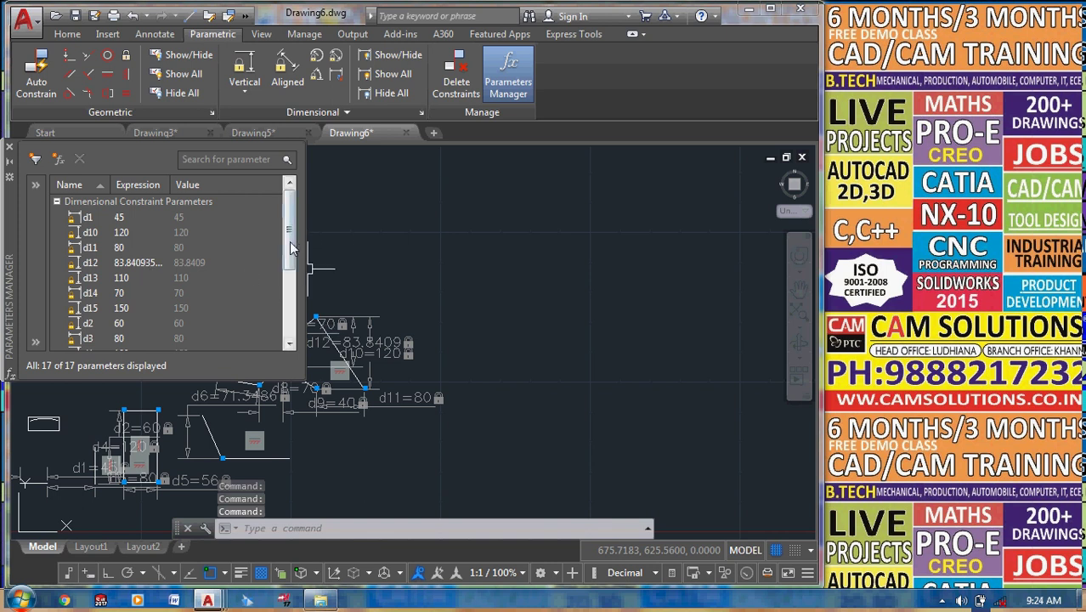
pyautogui.moveTo(292, 252)
pyautogui.mouseDown()
pyautogui.moveTo(295, 294)
pyautogui.moveTo(292, 201)
pyautogui.mouseUp()
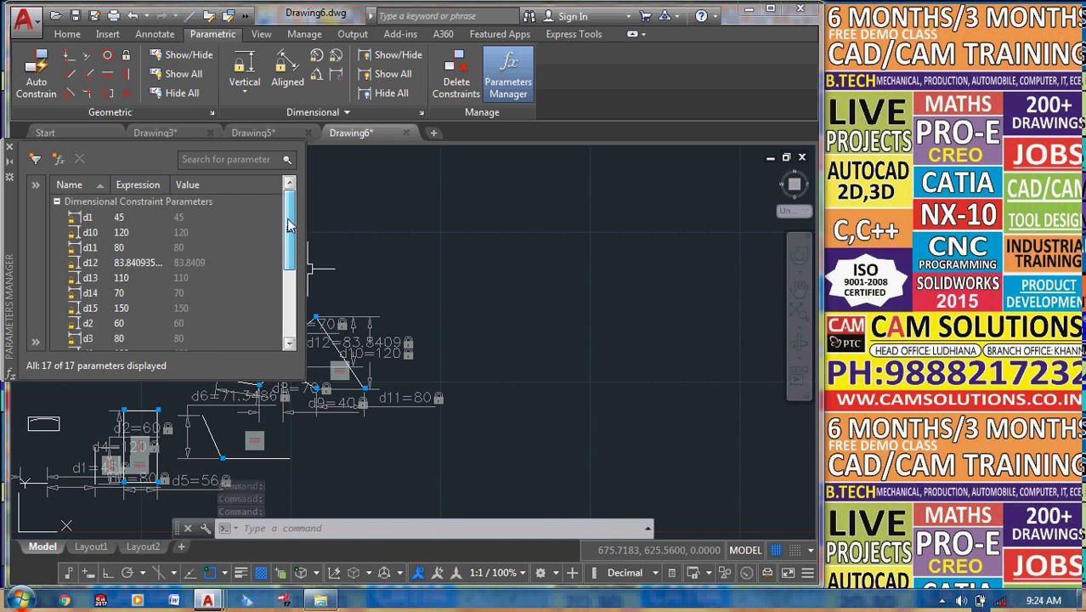
pyautogui.doubleClick(126, 246)
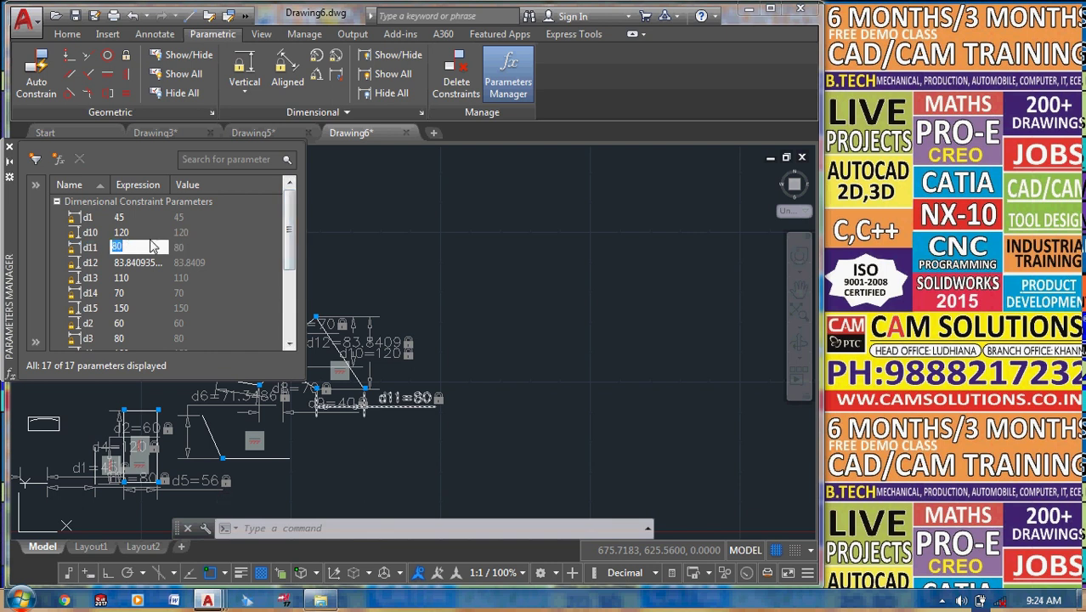
pyautogui.write('60')
pyautogui.press('Return')
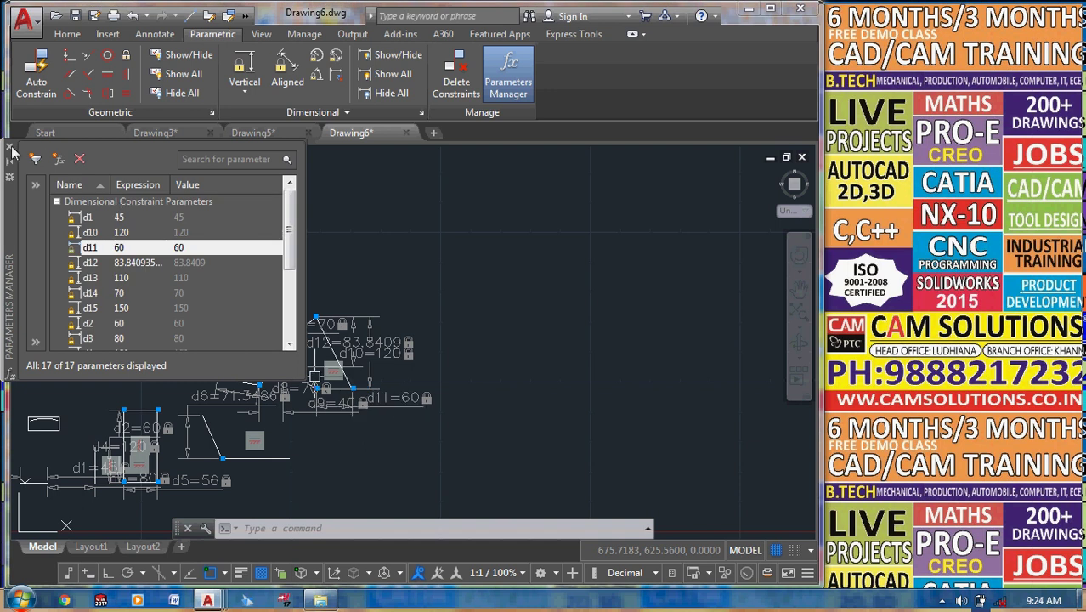
pyautogui.click(508, 76)
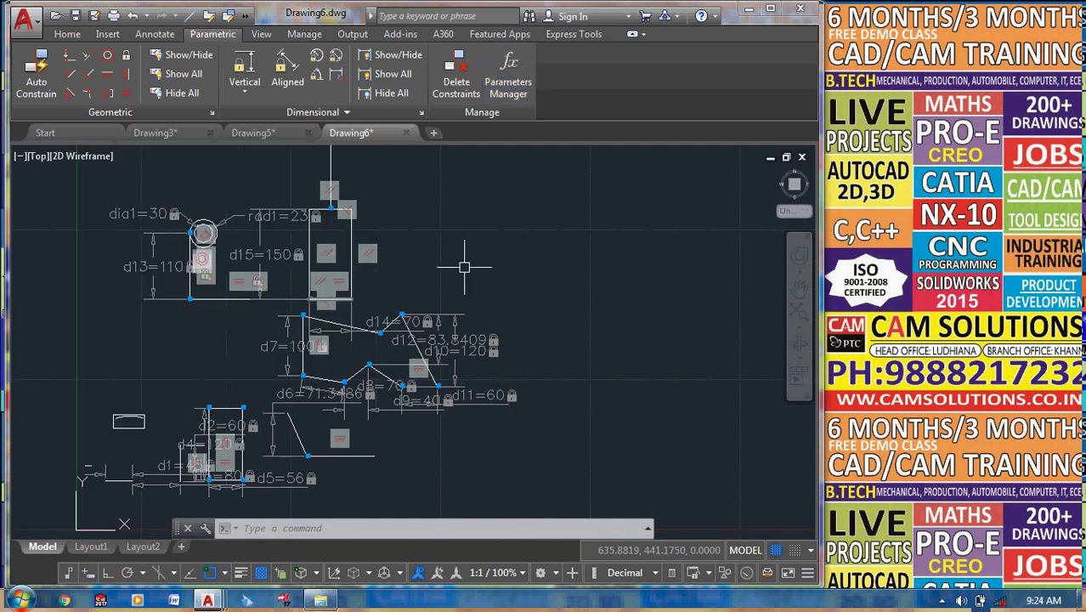
# Hide the geometric constraint bars and show all dimensional constraint values.
pyautogui.click(378, 93)
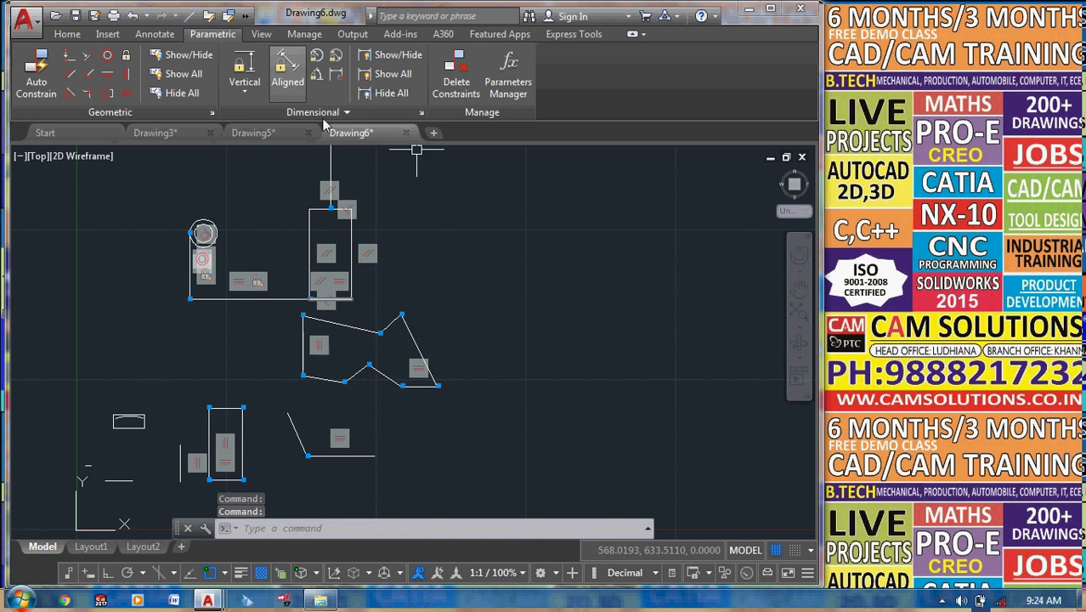
pyautogui.click(182, 93)
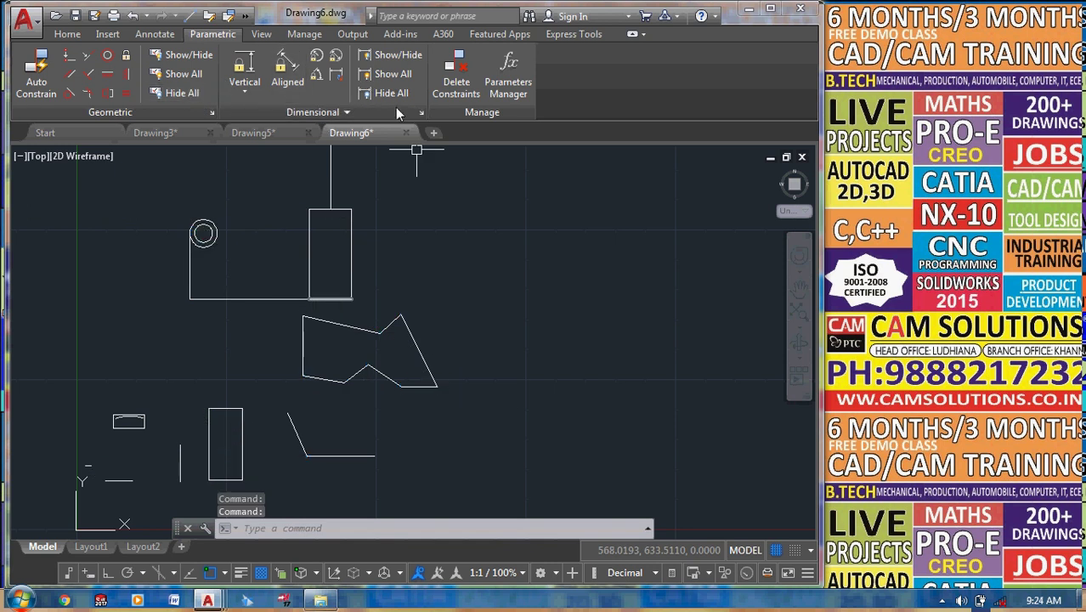
pyautogui.click(393, 73)
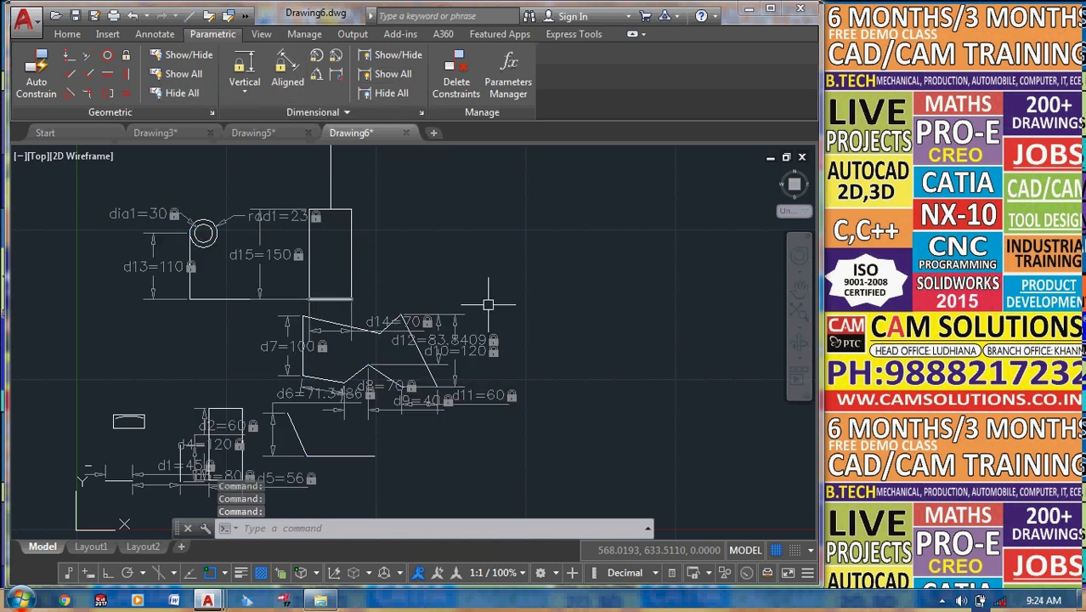
pyautogui.moveTo(503, 304); pyautogui.dragTo(624, 271, button='middle')
# Zoom and pan to inspect d15, dia1, rad1, d7 and d8 around the circle.
pyautogui.scroll(3, 384, 315)
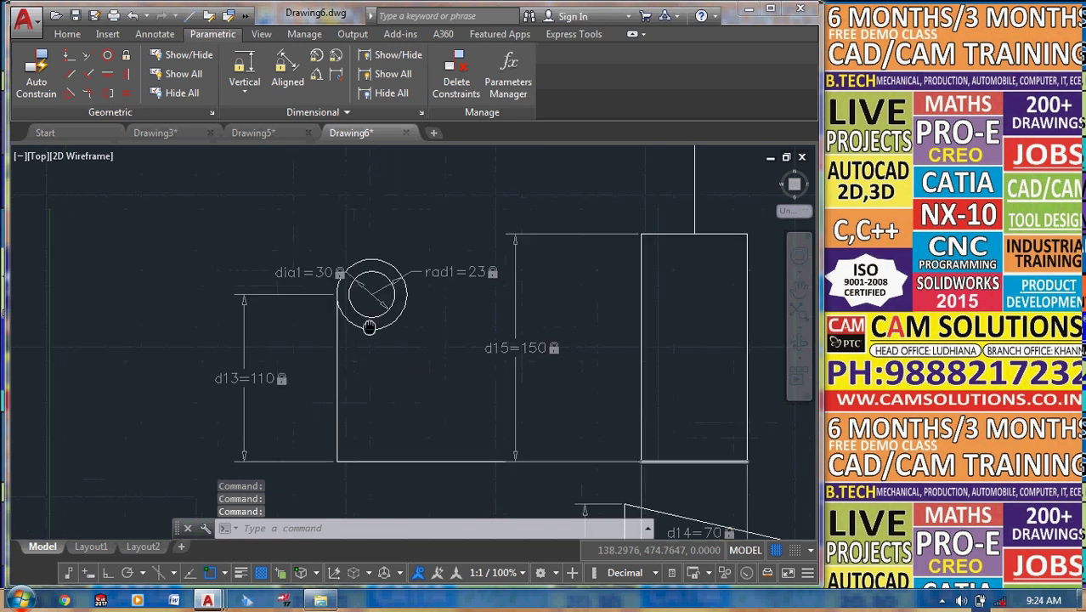
pyautogui.moveTo(455, 264); pyautogui.dragTo(385, 314, button='middle')
pyautogui.scroll(2, 384, 314)
pyautogui.moveTo(325, 356); pyautogui.dragTo(384, 300, button='middle')
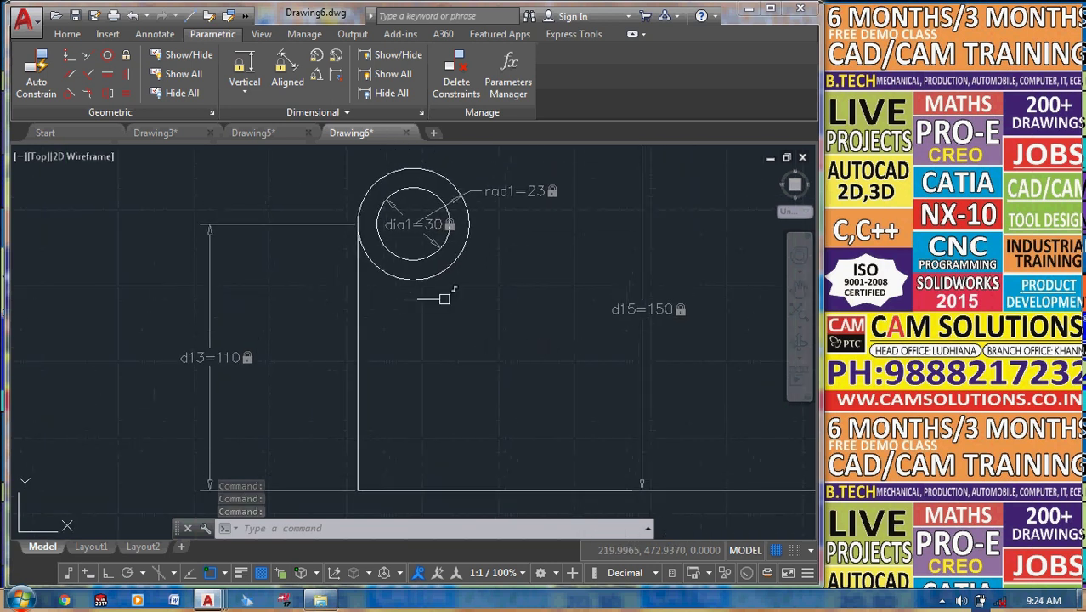
pyautogui.scroll(2, 384, 299)
pyautogui.moveTo(387, 237); pyautogui.dragTo(283, 324, button='middle')
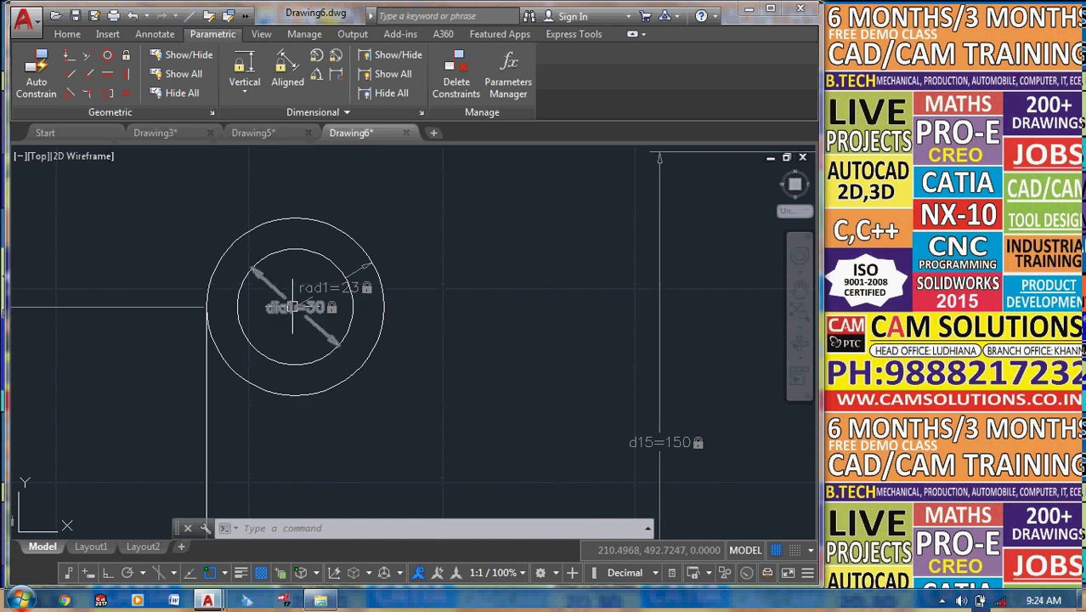
pyautogui.moveTo(536, 378); pyautogui.dragTo(421, 255, button='middle')
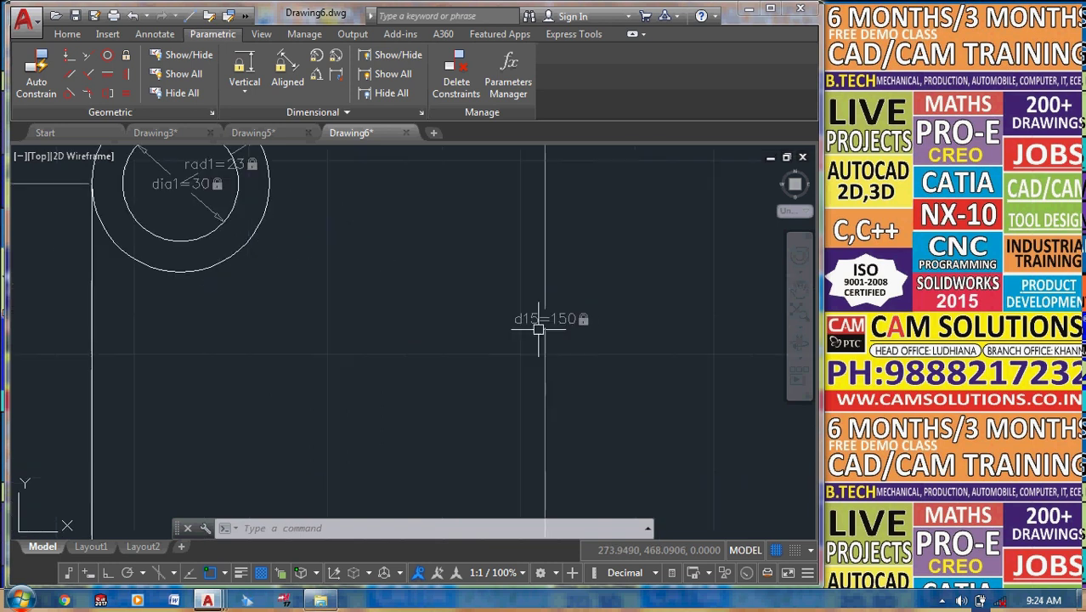
pyautogui.moveTo(200, 214); pyautogui.dragTo(243, 315, button='middle')
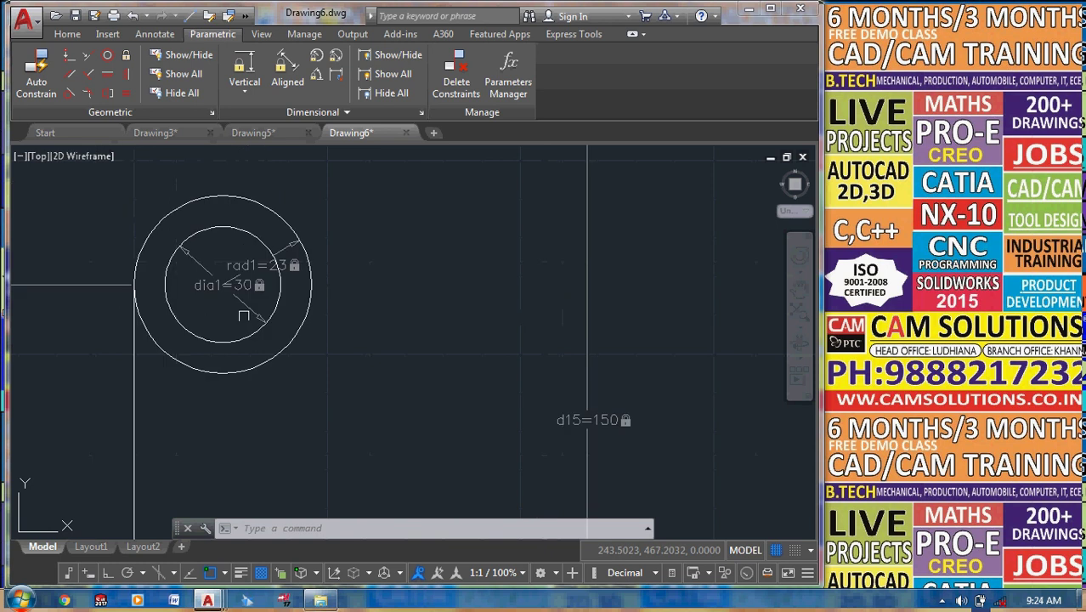
pyautogui.scroll(3, 243, 315)
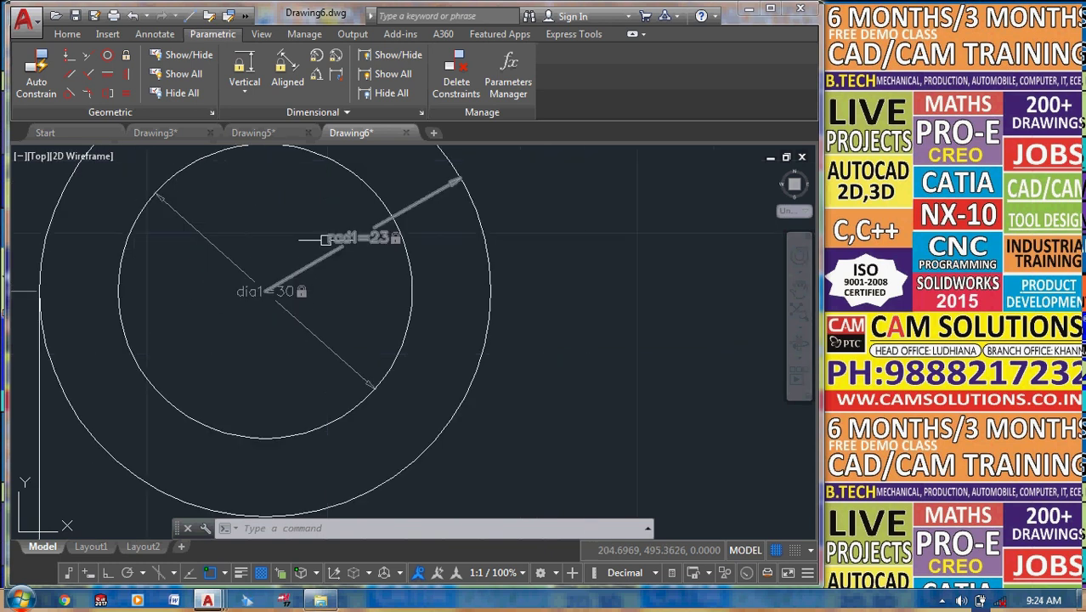
pyautogui.scroll(-3, 399, 247)
pyautogui.scroll(-4, 327, 246)
pyautogui.scroll(2, 106, 431)
pyautogui.scroll(2, 111, 331)
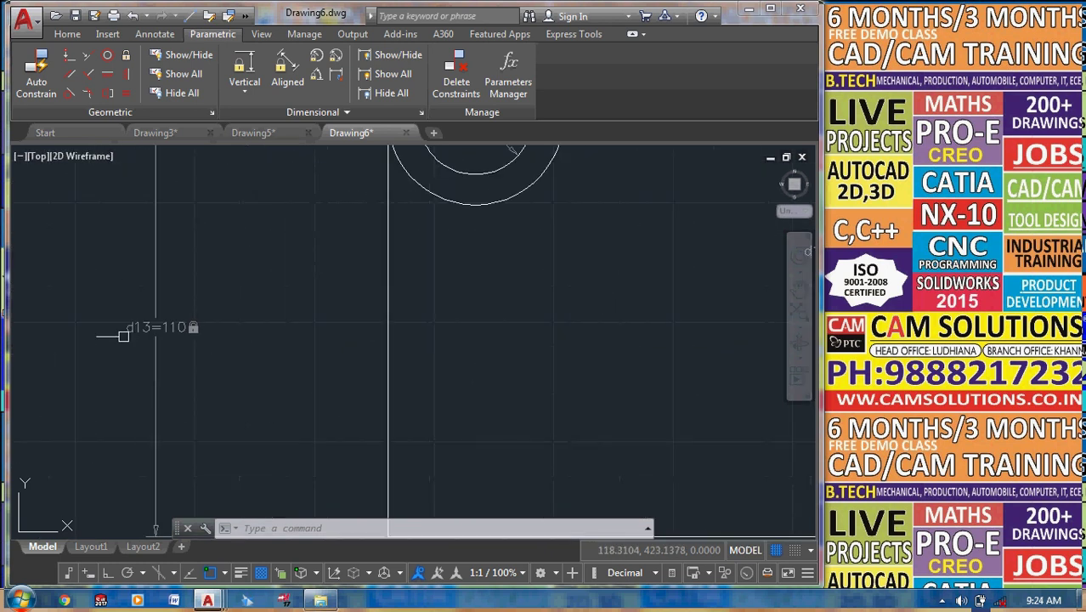
pyautogui.scroll(-3, 93, 340)
pyautogui.scroll(3, 255, 400)
pyautogui.scroll(2, 218, 331)
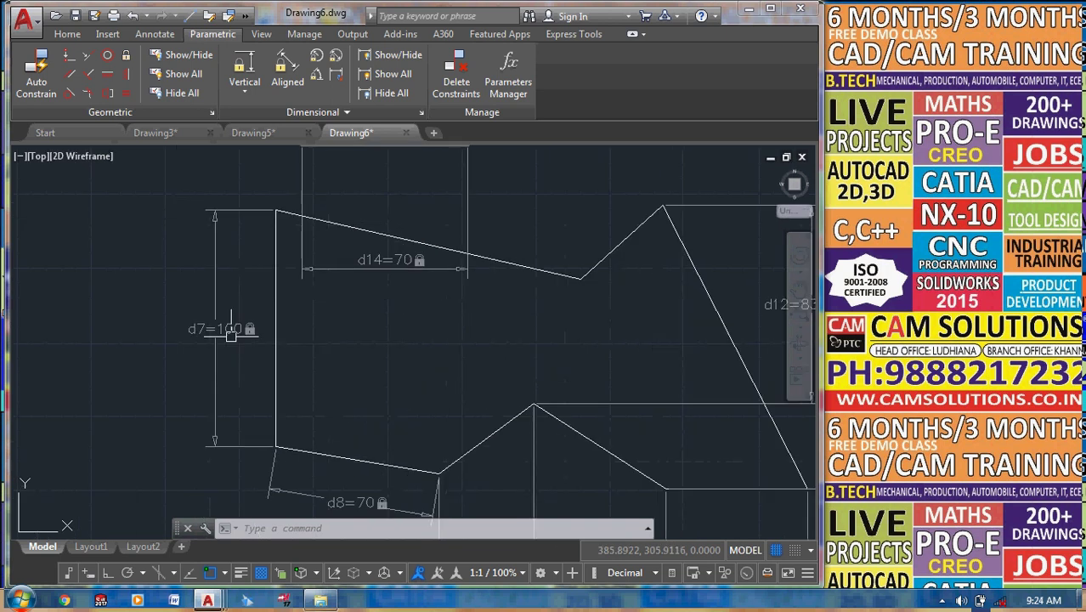
pyautogui.scroll(2, 211, 341)
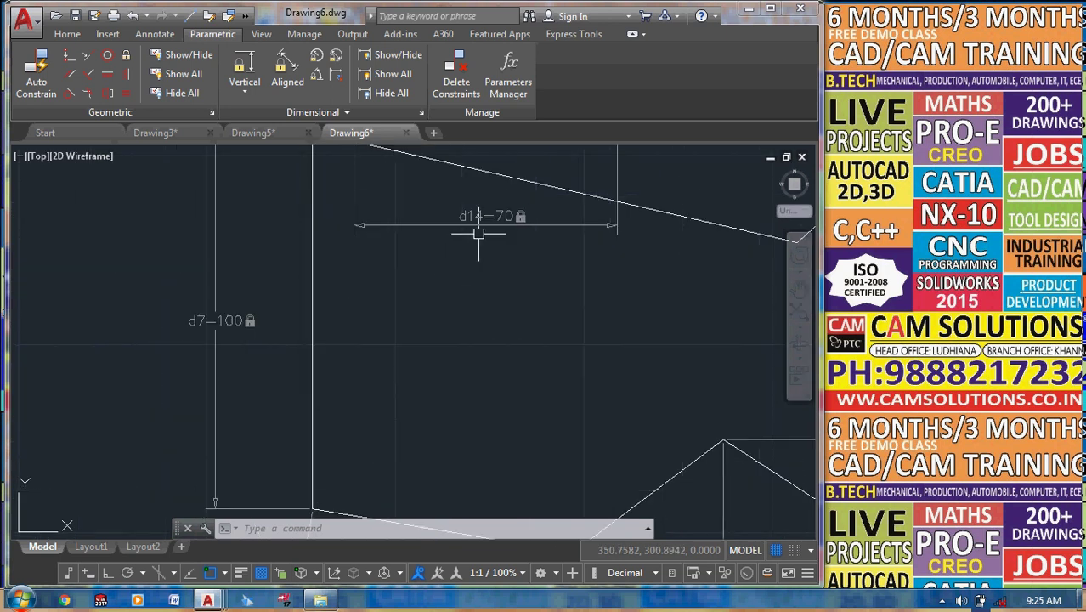
pyautogui.scroll(-2, 478, 232)
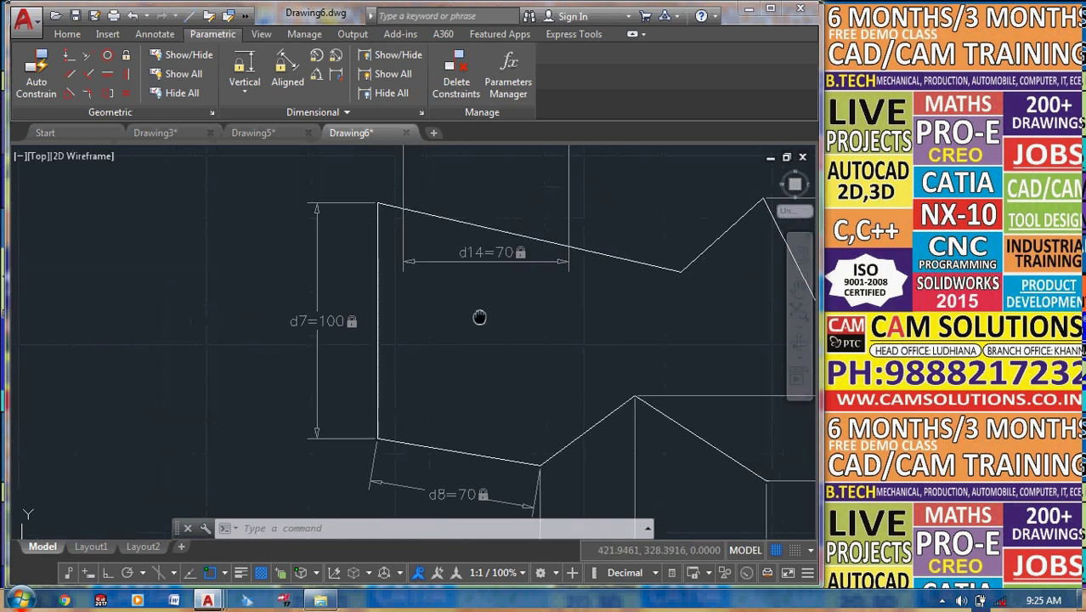
pyautogui.scroll(-1, 461, 229)
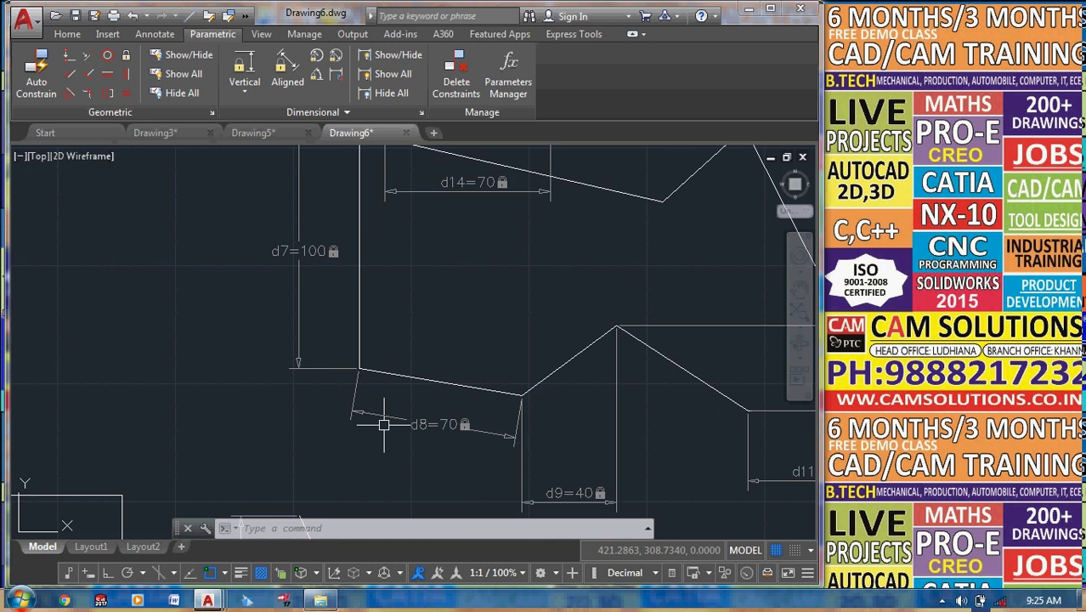
# Change the d8=70 constraint to the expression D7/2, then cancel the editing command.
pyautogui.click(434, 424)
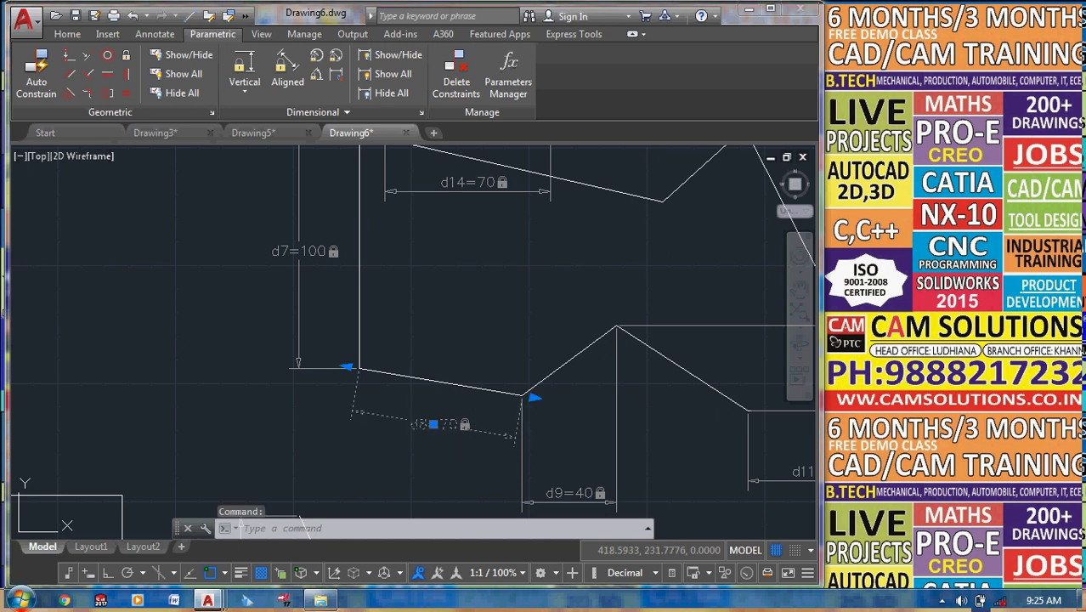
pyautogui.doubleClick(452, 426)
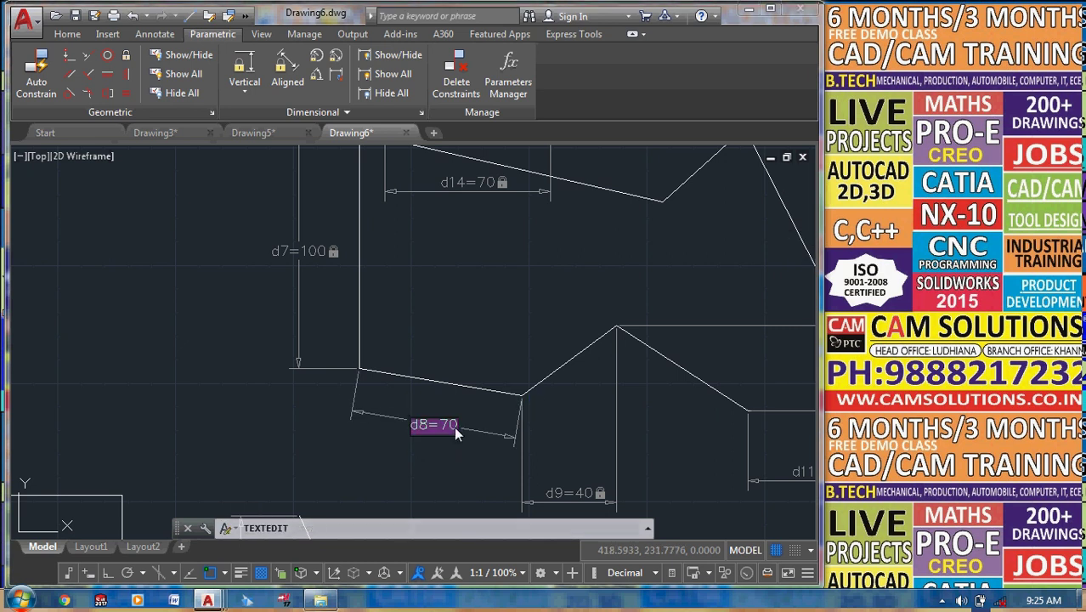
pyautogui.click(454, 426)
pyautogui.write('2')
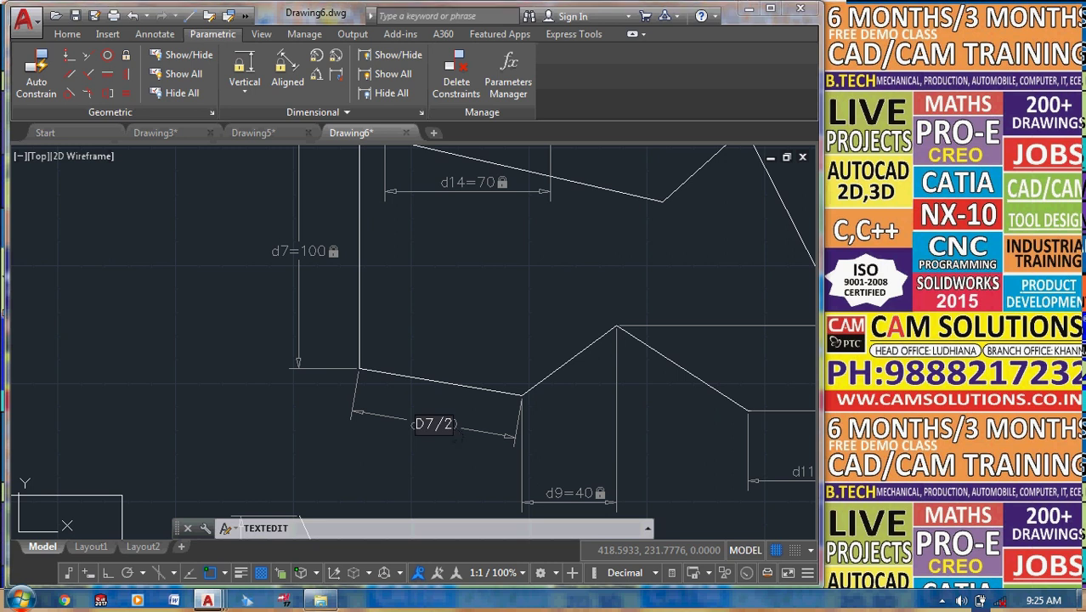
pyautogui.press('Return')
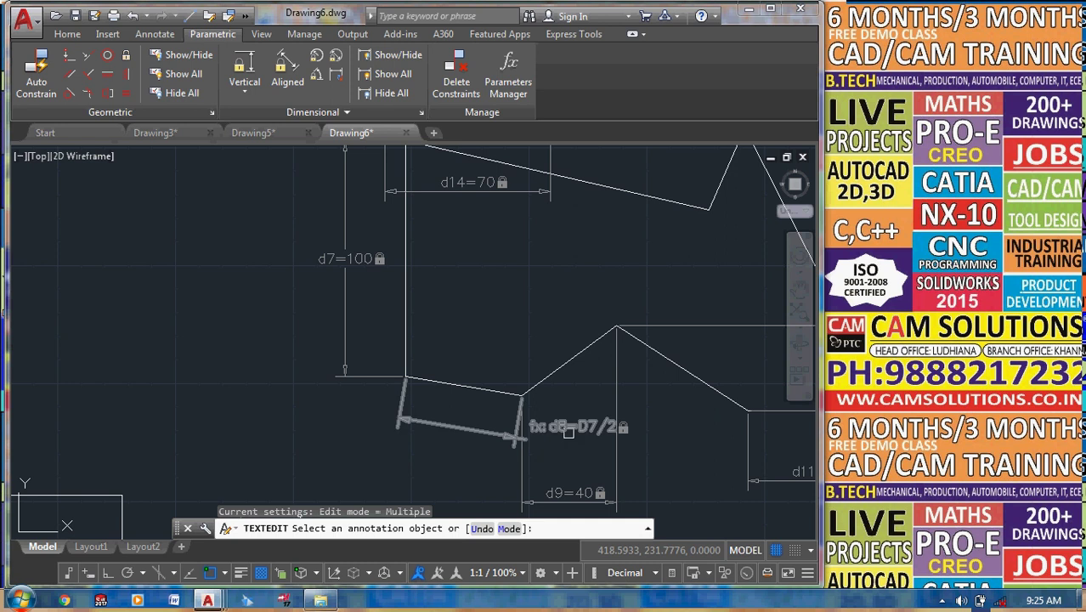
pyautogui.rightClick(332, 392)
pyautogui.click(291, 426)
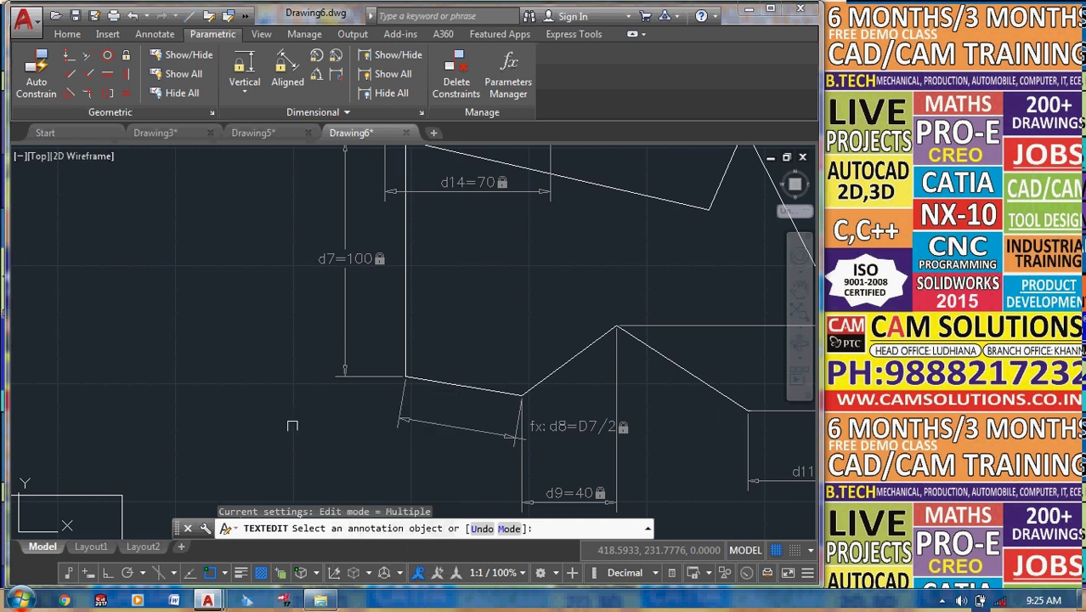
pyautogui.rightClick(320, 297)
pyautogui.click(322, 328)
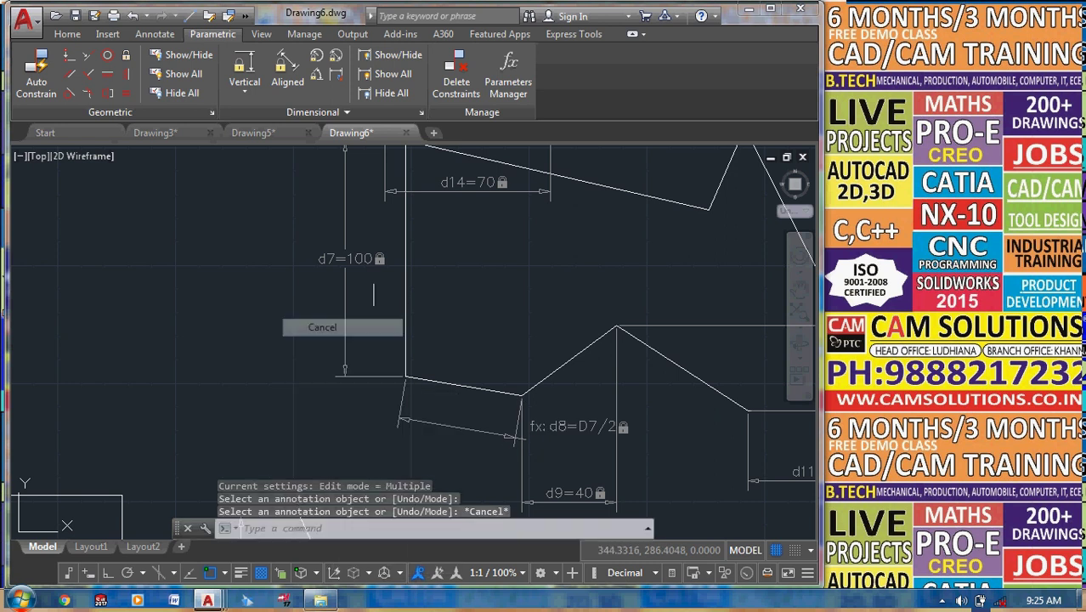
# Set d7 to 123, then change it to 234.
pyautogui.doubleClick(359, 259)
pyautogui.write('123')
pyautogui.press('Return')
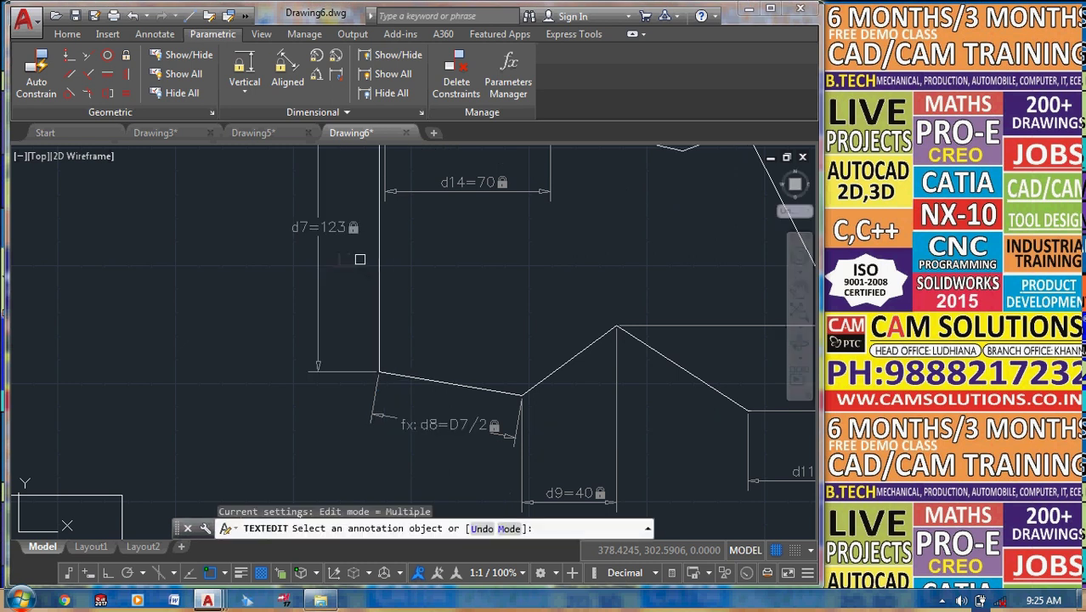
pyautogui.click(327, 231)
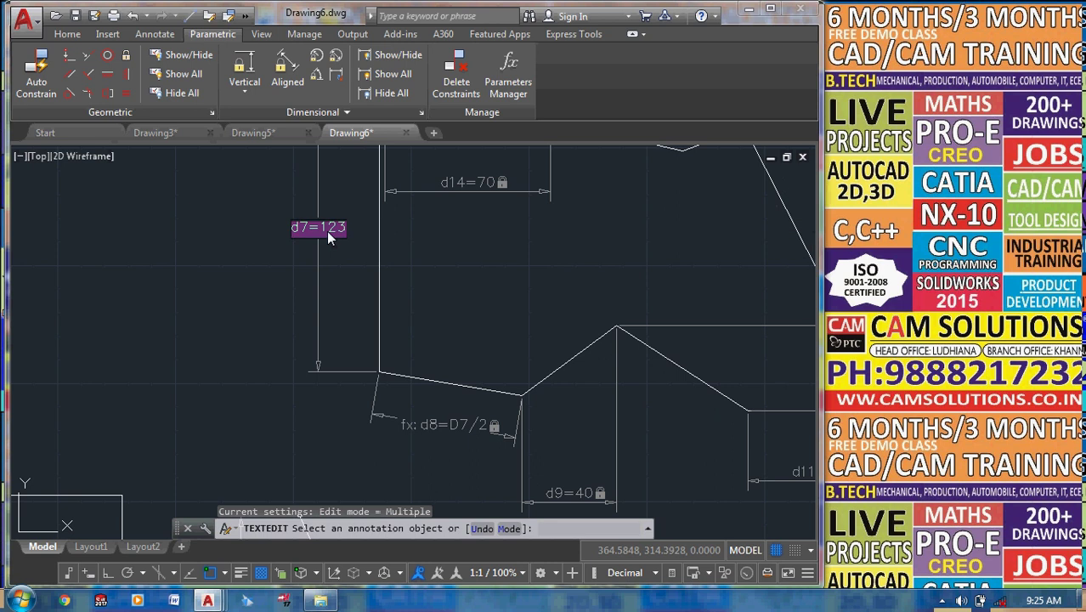
pyautogui.write('234')
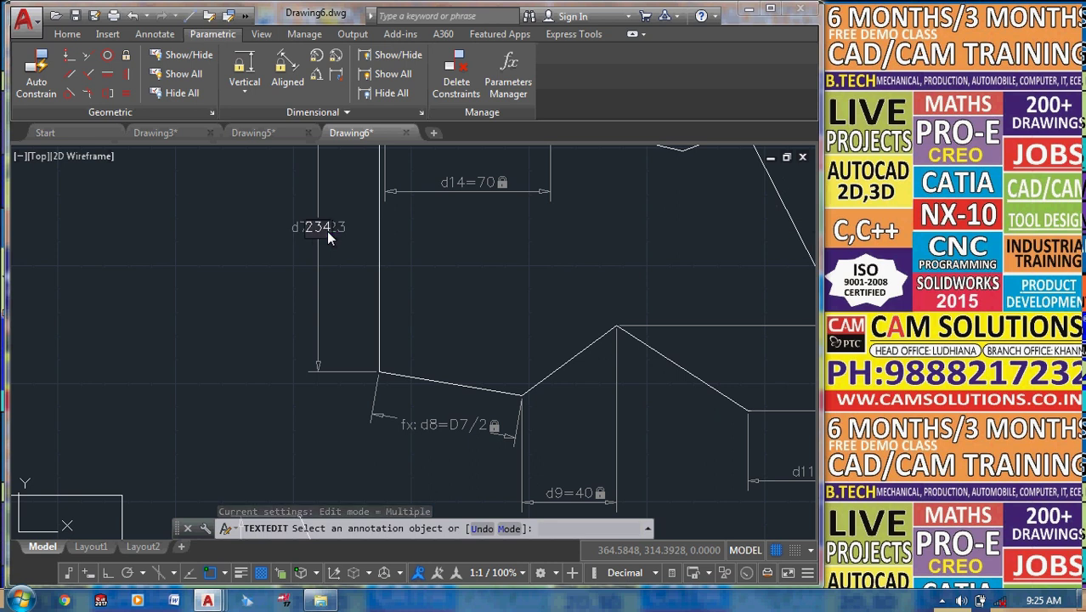
pyautogui.press('Return')
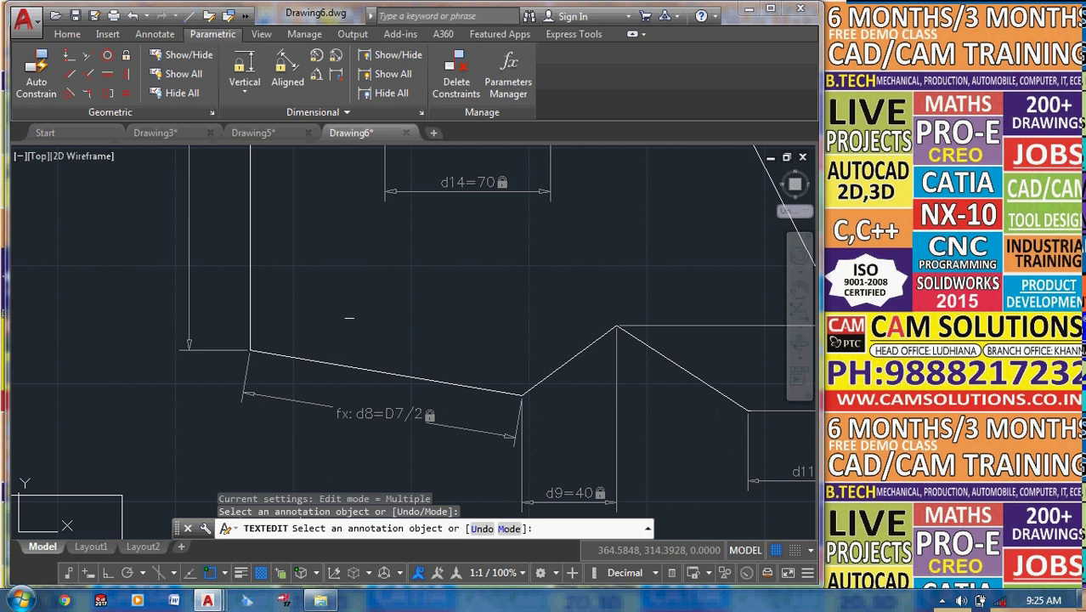
# Cancel editing and undo the changes, restoring d7 to 100 and d8 to 70.
pyautogui.scroll(-4, 346, 317)
pyautogui.moveTo(358, 278)
pyautogui.mouseDown(button='middle')
pyautogui.moveTo(361, 310)
pyautogui.moveTo(332, 325)
pyautogui.mouseUp(button='middle')
pyautogui.scroll(2, 261, 246)
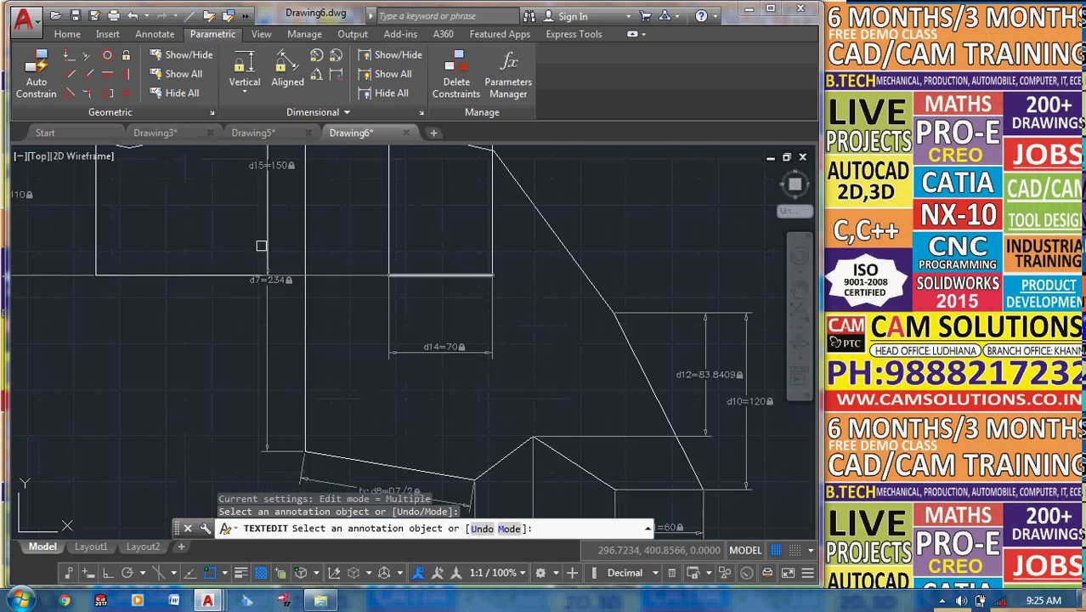
pyautogui.rightClick(344, 253)
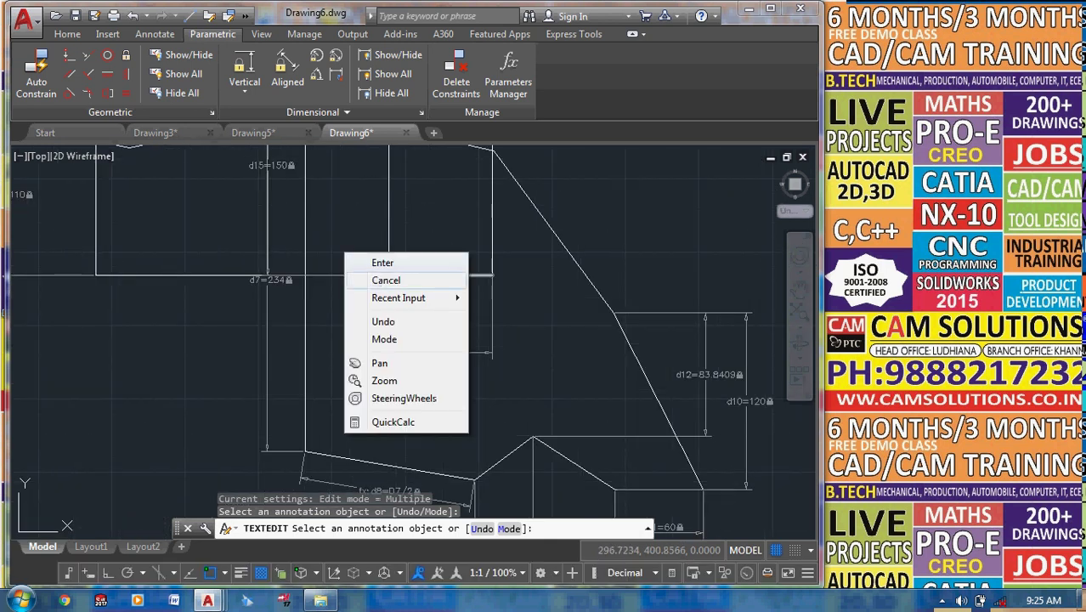
pyautogui.click(380, 278)
pyautogui.hotkey('ctrl', 'z')
pyautogui.hotkey('ctrl', 'z')
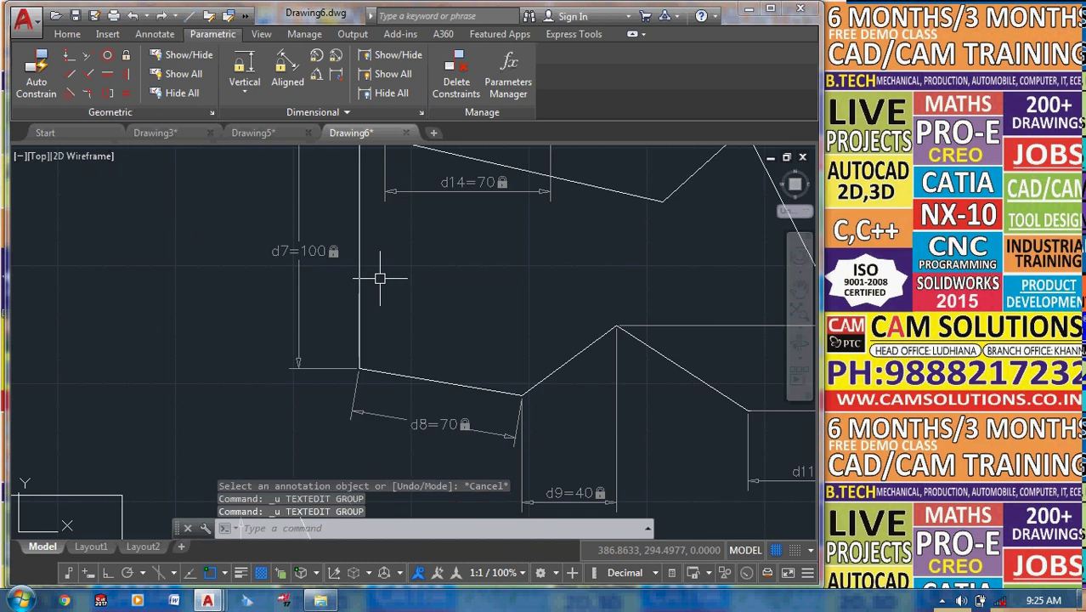
pyautogui.scroll(-3, 380, 279)
pyautogui.scroll(3, 595, 204)
pyautogui.moveTo(510, 255)
pyautogui.mouseDown(button='middle')
pyautogui.moveTo(667, 255)
pyautogui.moveTo(667, 329)
pyautogui.mouseUp(button='middle')
# Draw a long horizontal line with Ortho on, then a short line above it.
pyautogui.click(71, 34)
pyautogui.click(28, 67)
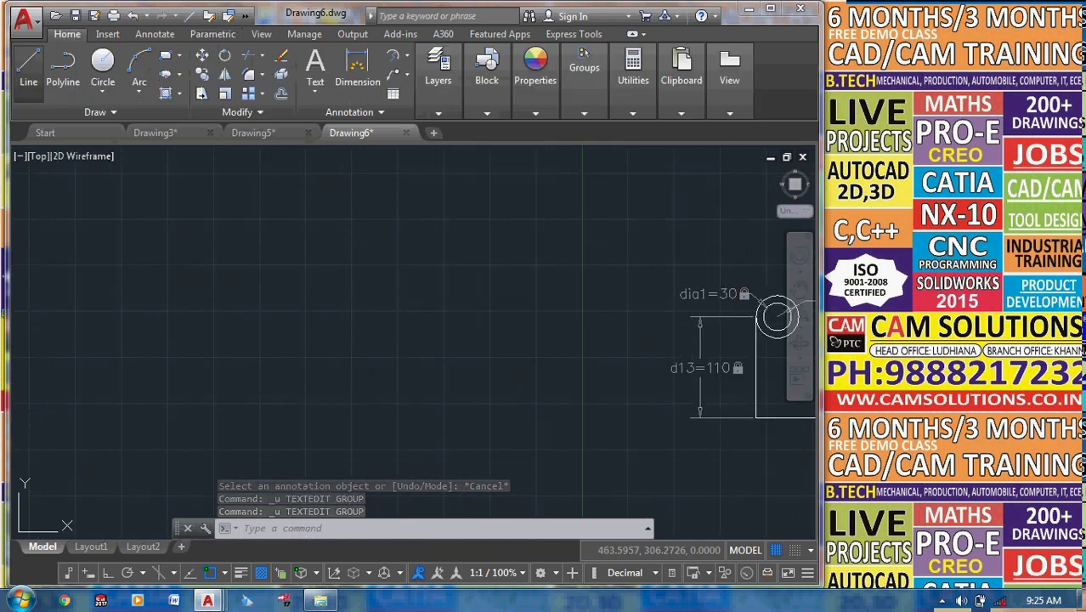
pyautogui.click(365, 289)
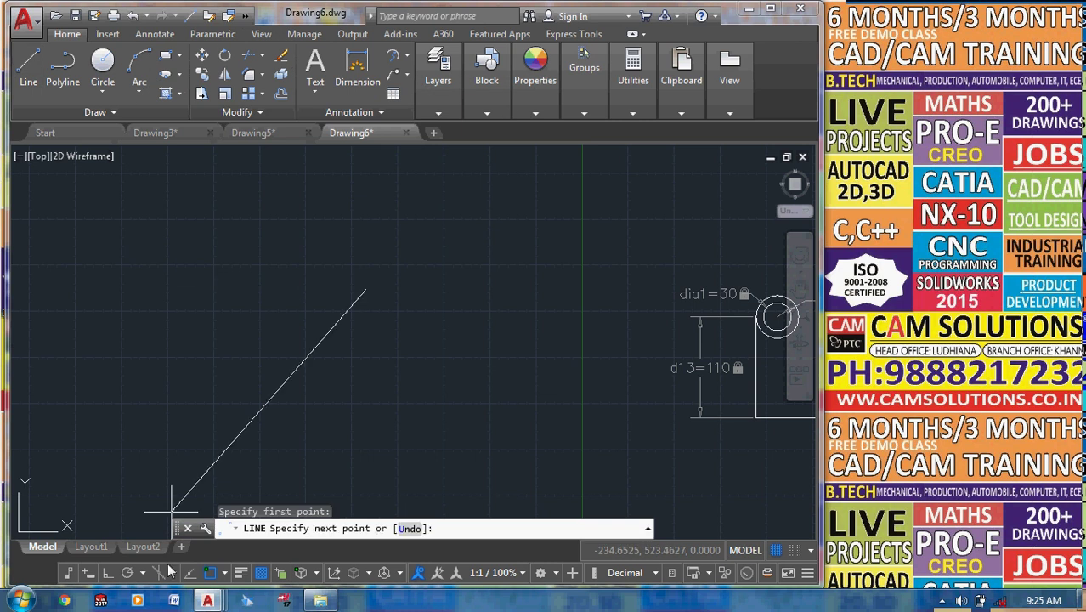
pyautogui.click(109, 578)
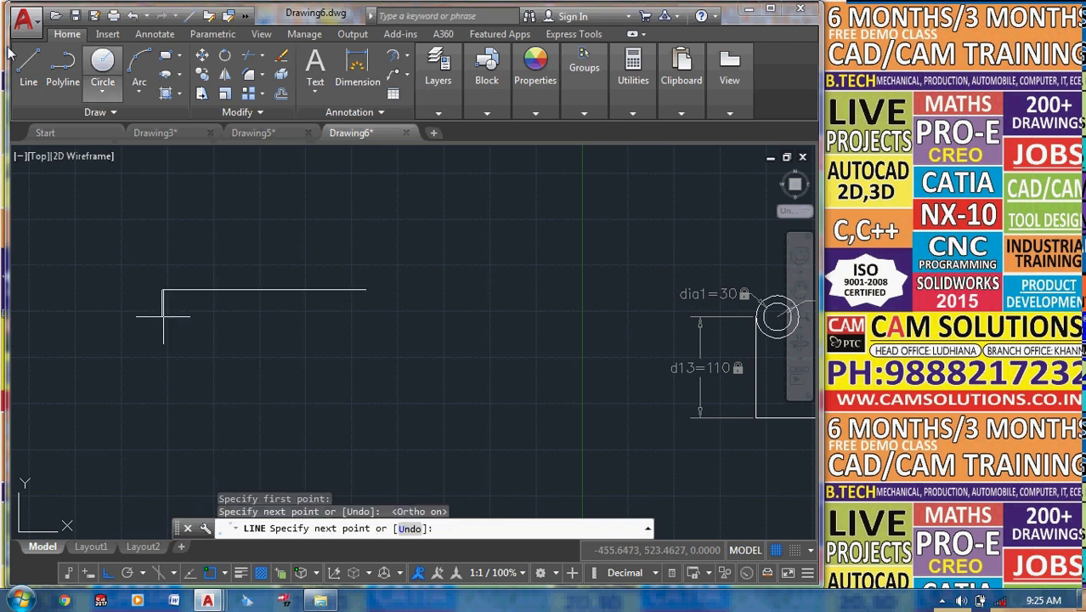
pyautogui.click(28, 66)
pyautogui.click(285, 218)
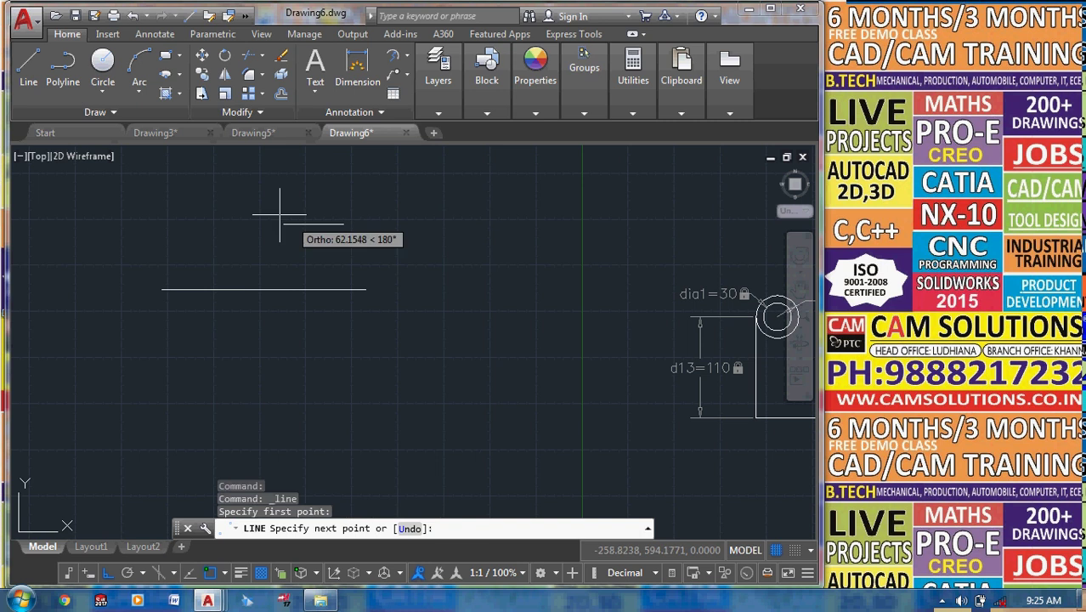
pyautogui.rightClick(297, 222)
pyautogui.click(309, 224)
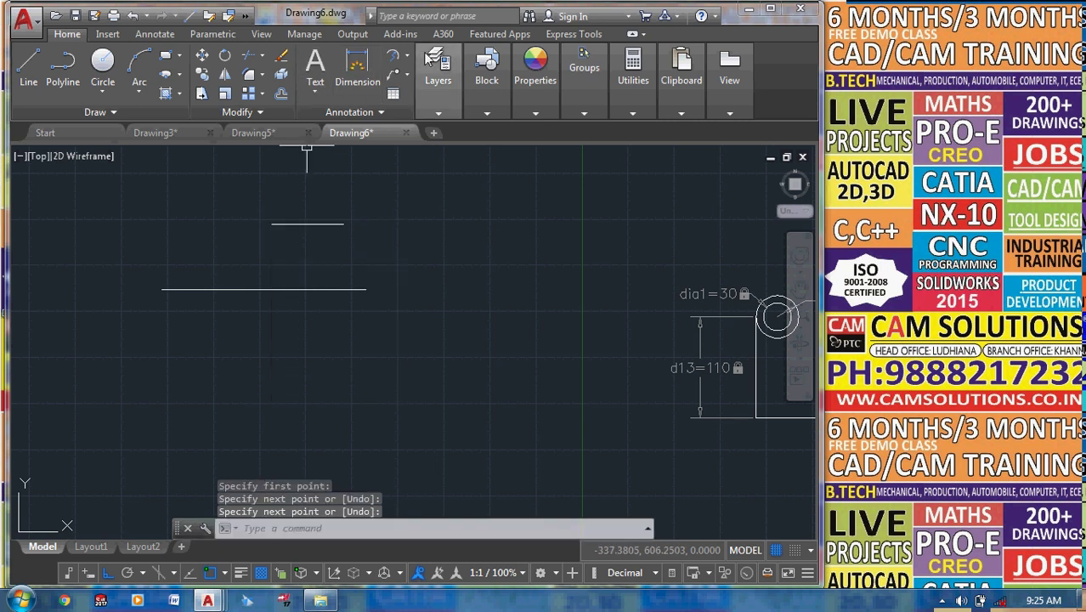
pyautogui.click(224, 35)
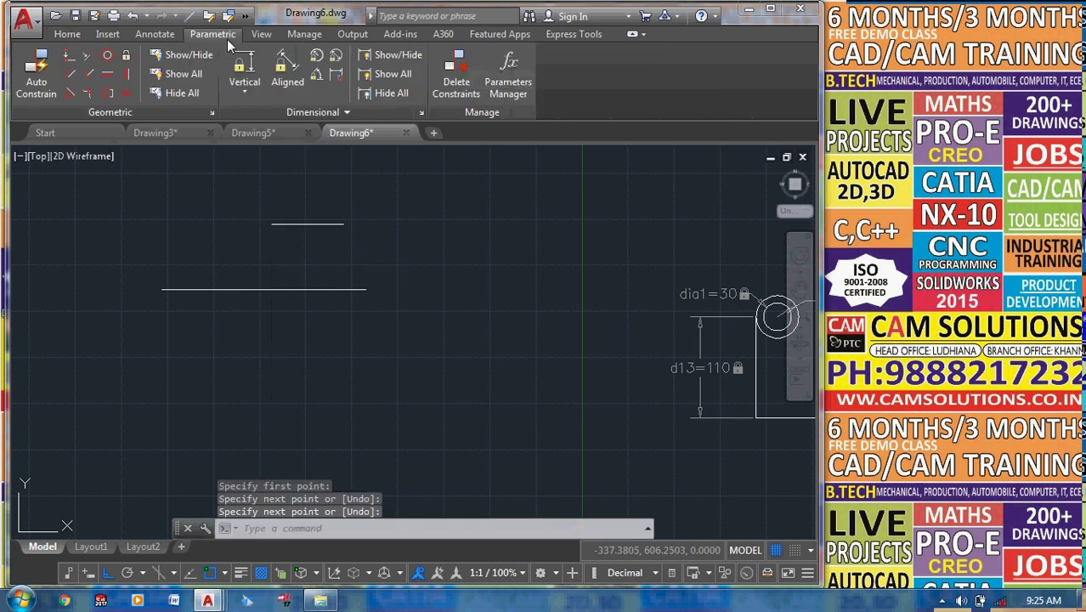
# Add a linear constraint fixing the long line's length at 220 (d16).
pyautogui.click(259, 94)
pyautogui.click(258, 121)
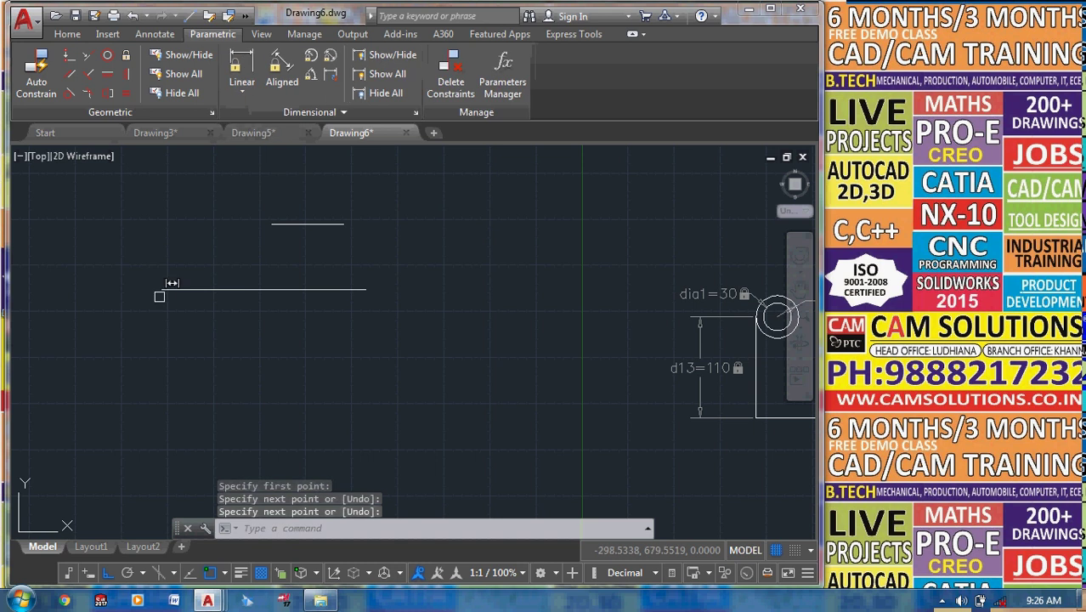
pyautogui.click(170, 285)
pyautogui.click(365, 289)
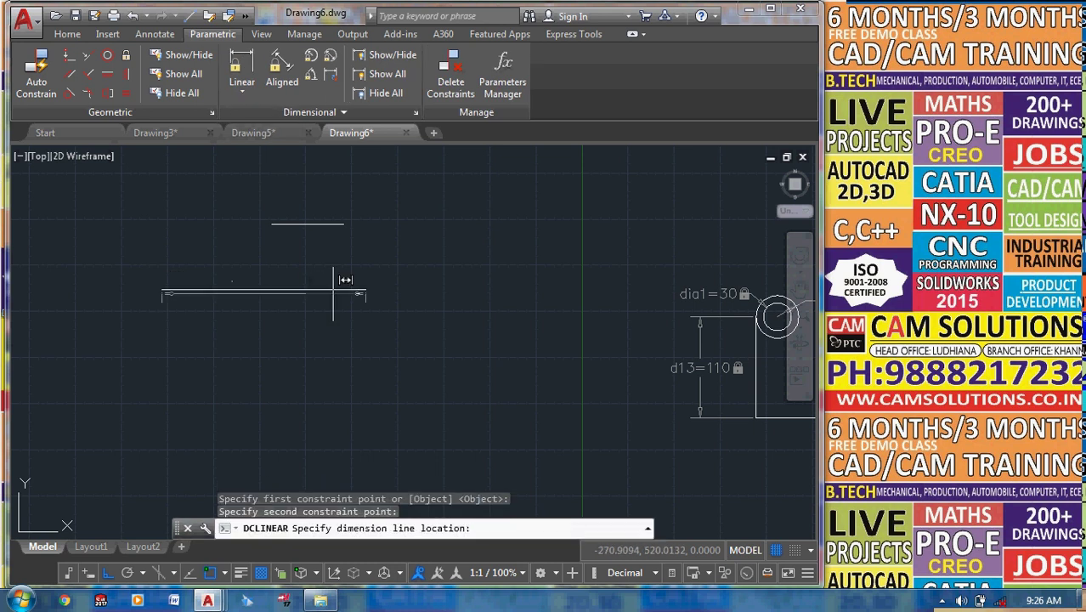
pyautogui.click(404, 334)
pyautogui.write('22')
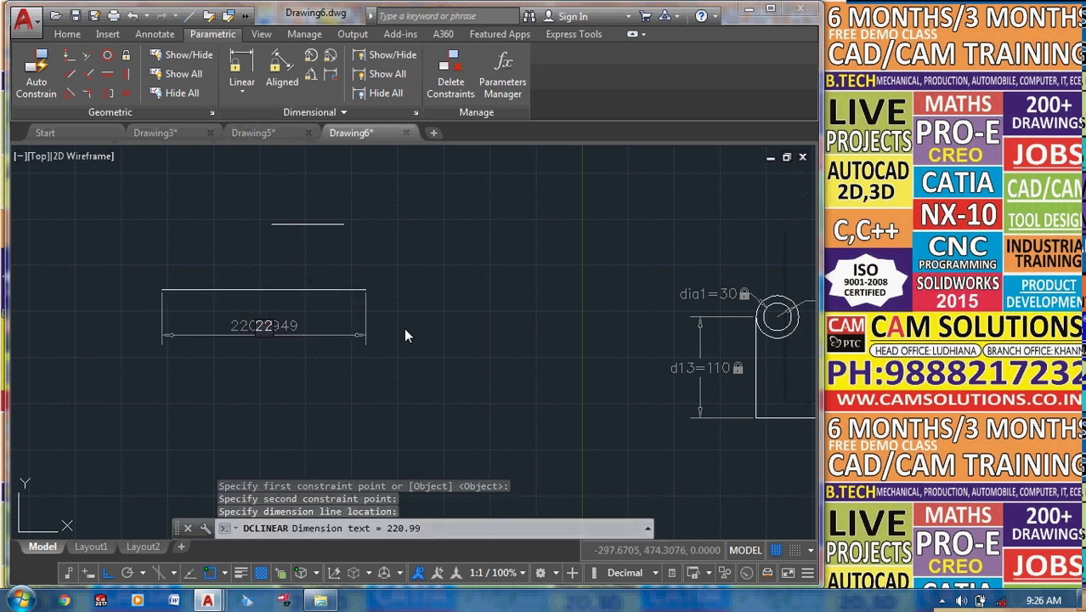
pyautogui.write('0')
pyautogui.press('Return')
pyautogui.press('Escape')
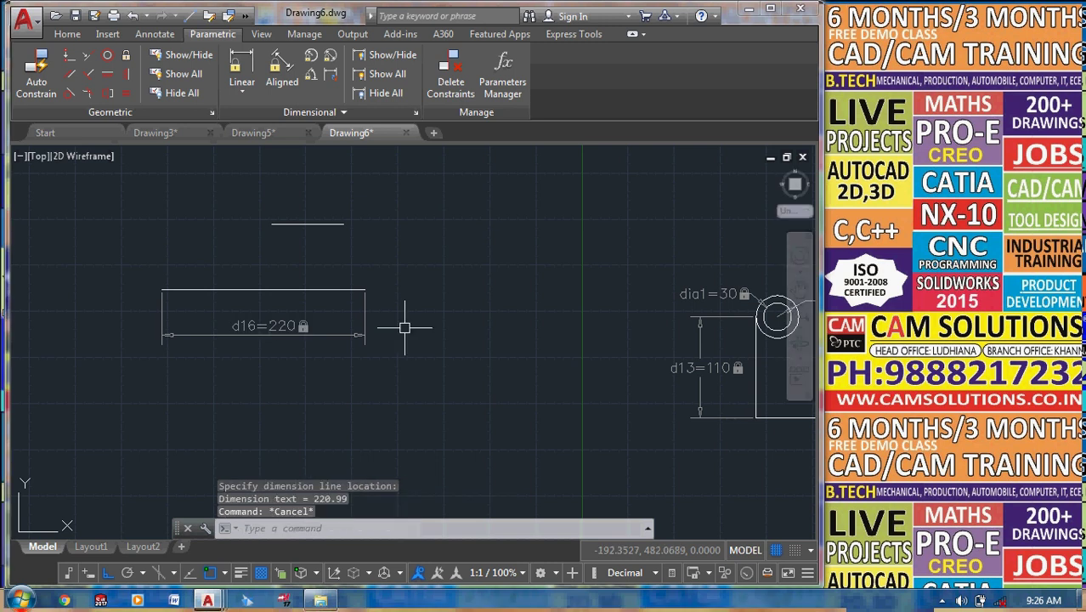
# Constrain the short line's length with the expression d17 = D16+15.
pyautogui.scroll(2, 290, 242)
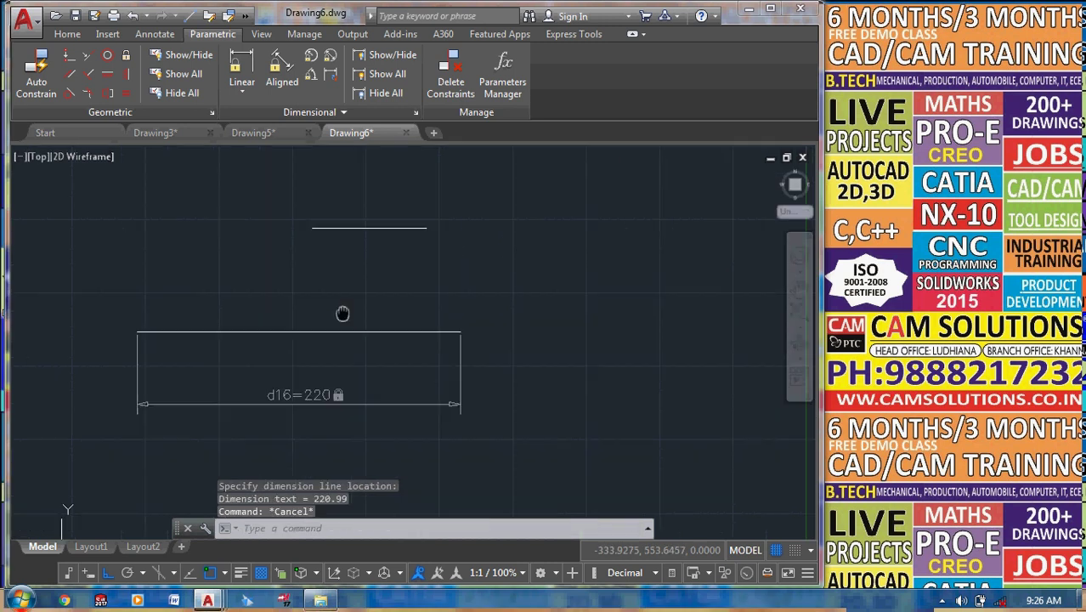
pyautogui.click(244, 68)
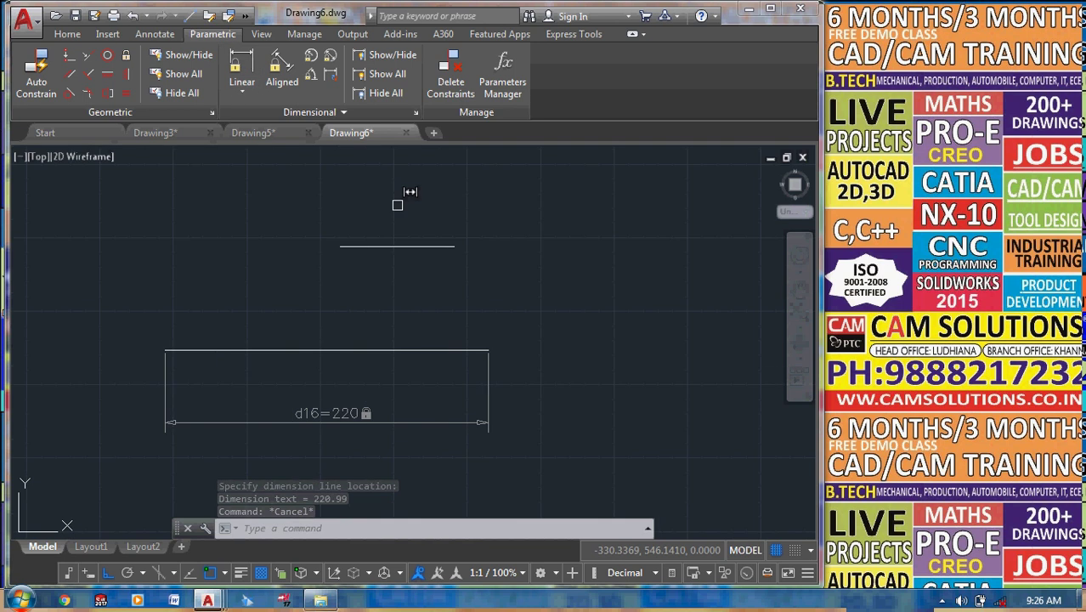
pyautogui.click(455, 247)
pyautogui.click(340, 247)
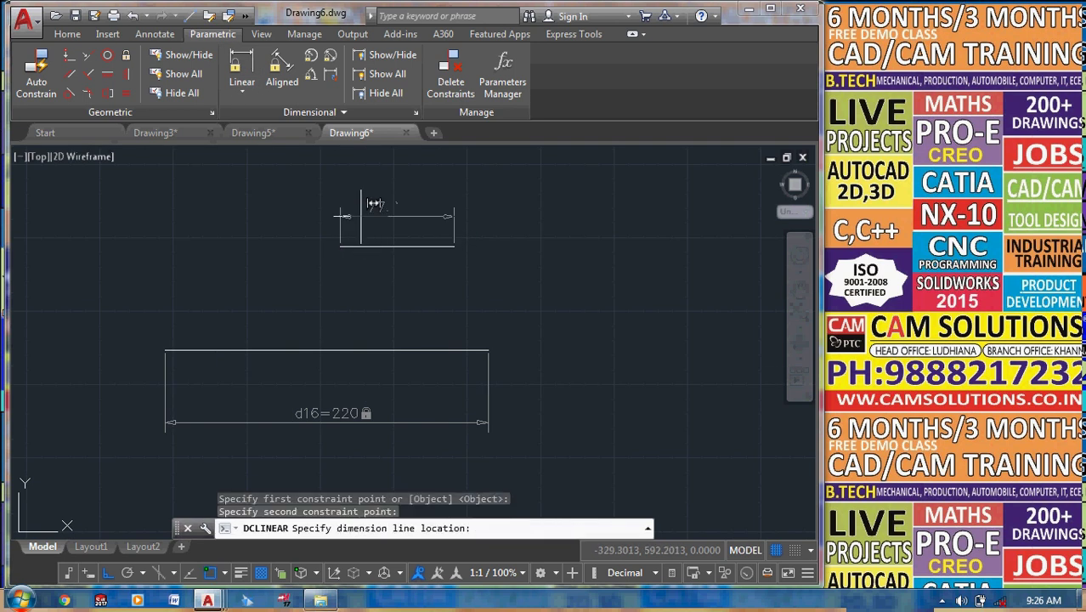
pyautogui.click(364, 208)
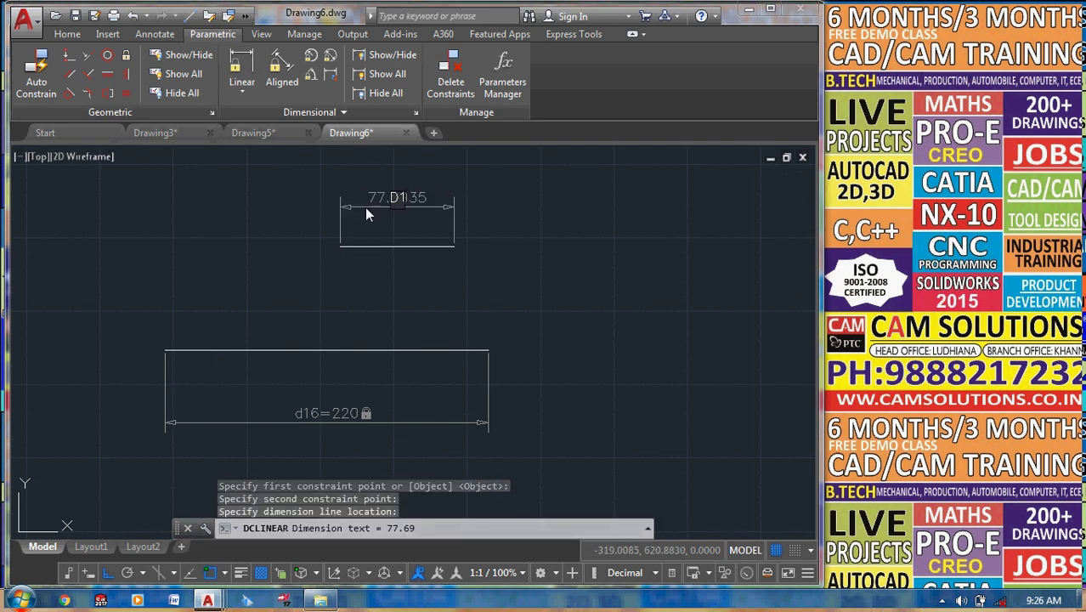
pyautogui.write('6')
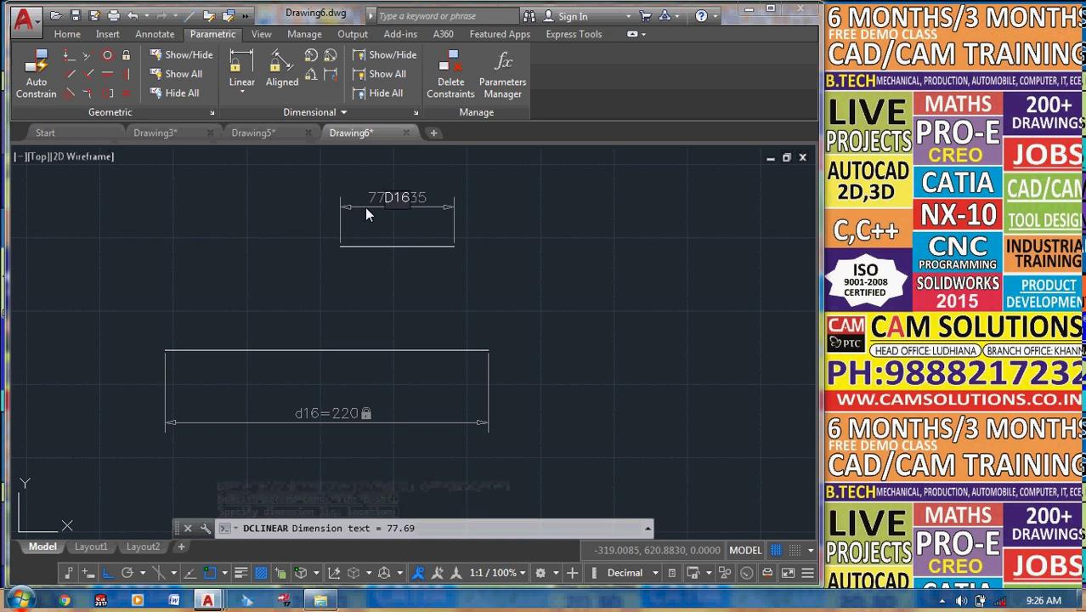
pyautogui.write('+')
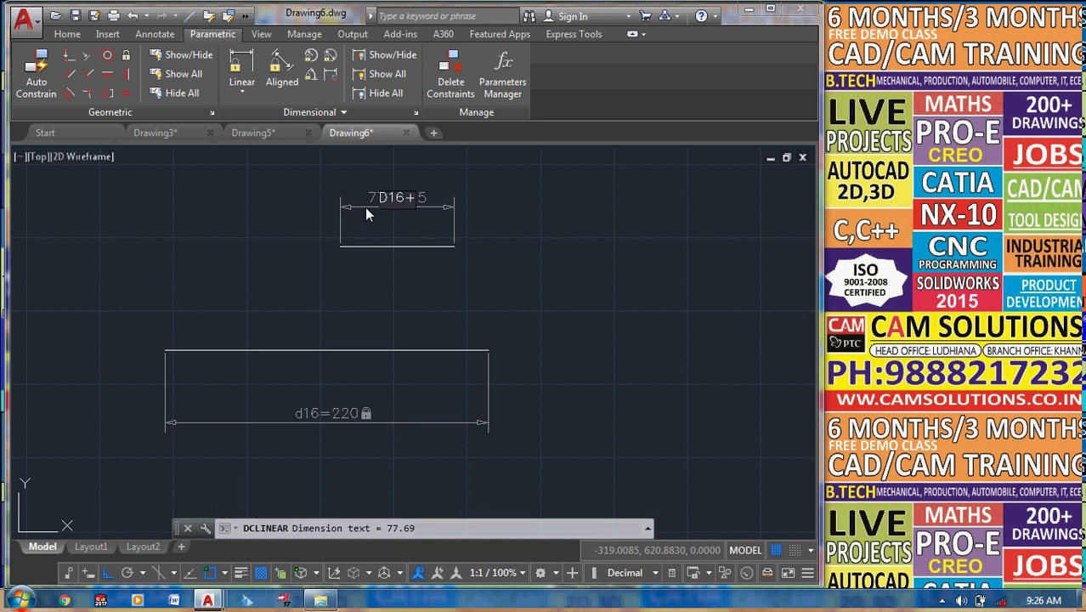
pyautogui.write('1')
pyautogui.write('5')
pyautogui.press('Return')
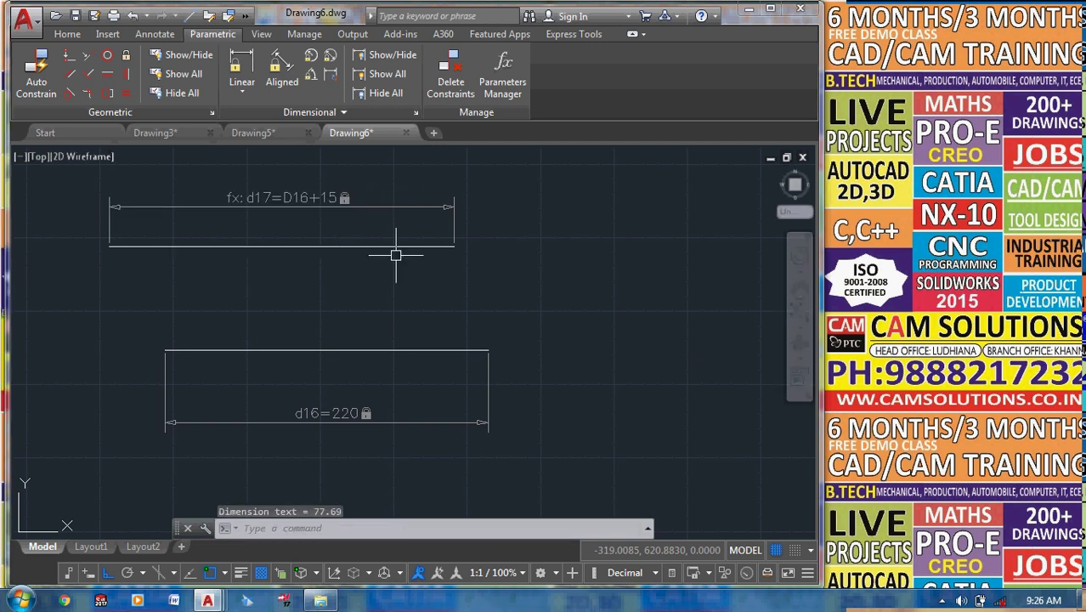
# Edit d16 to 200, then to 300, with d17 = D16+15 following it.
pyautogui.click(327, 416)
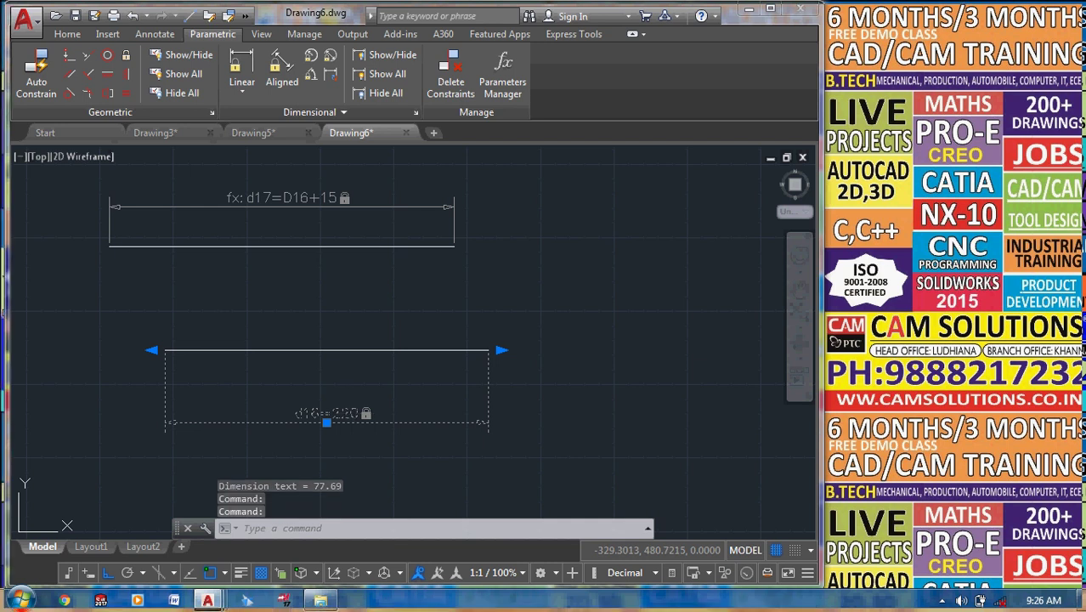
pyautogui.doubleClick(349, 413)
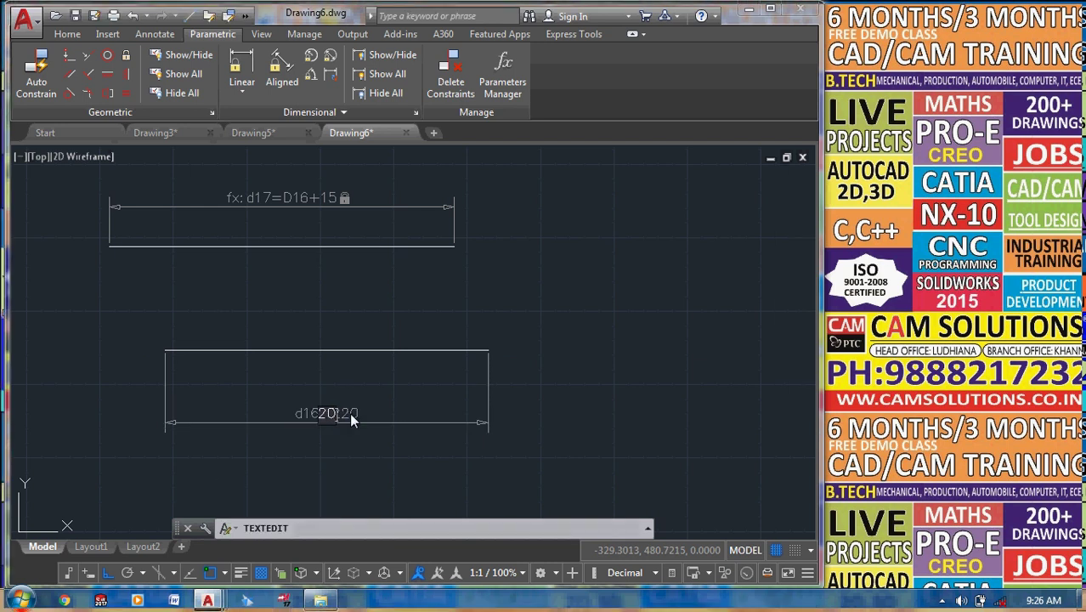
pyautogui.press('Return')
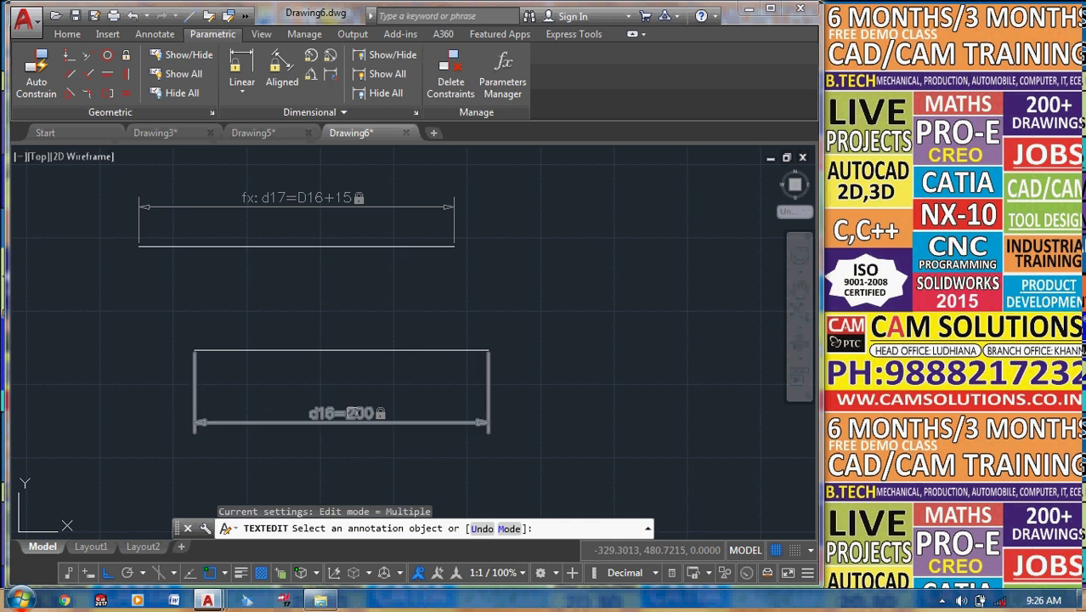
pyautogui.click(356, 416)
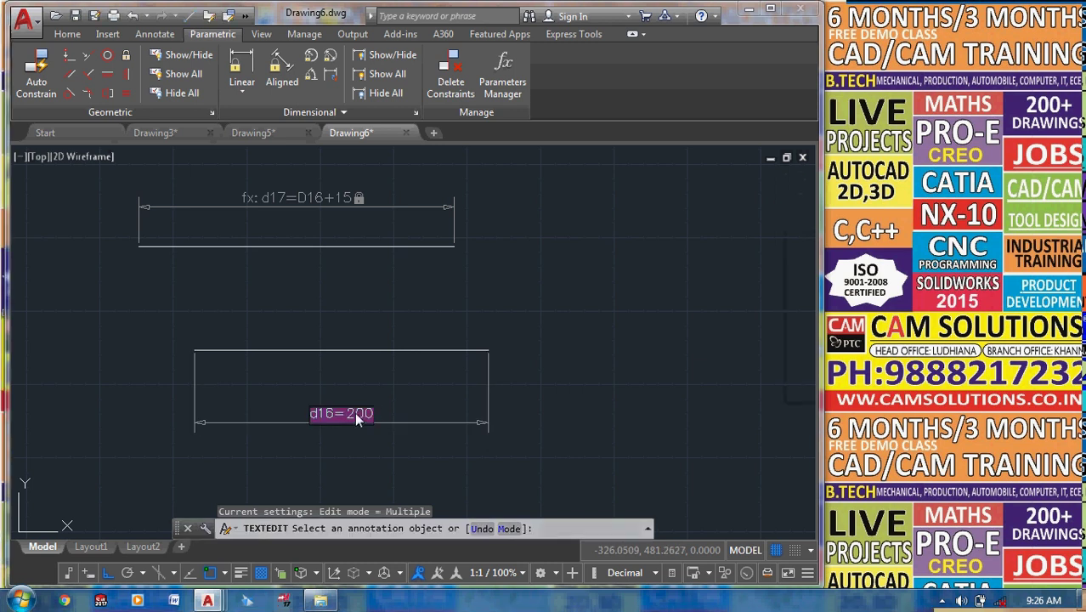
pyautogui.write('3')
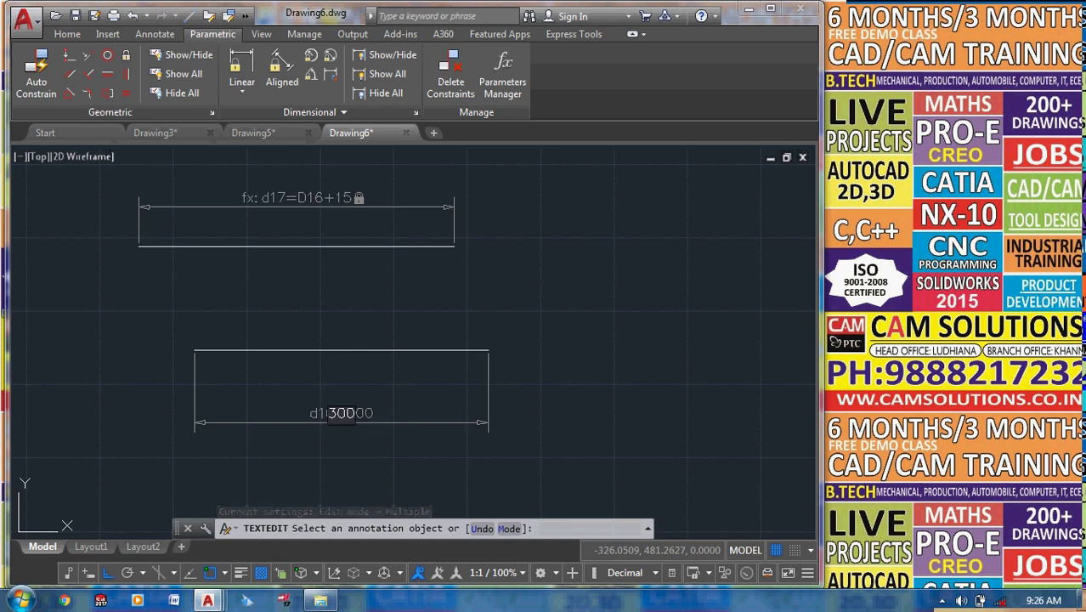
pyautogui.press('Return')
pyautogui.scroll(-1, 464, 272)
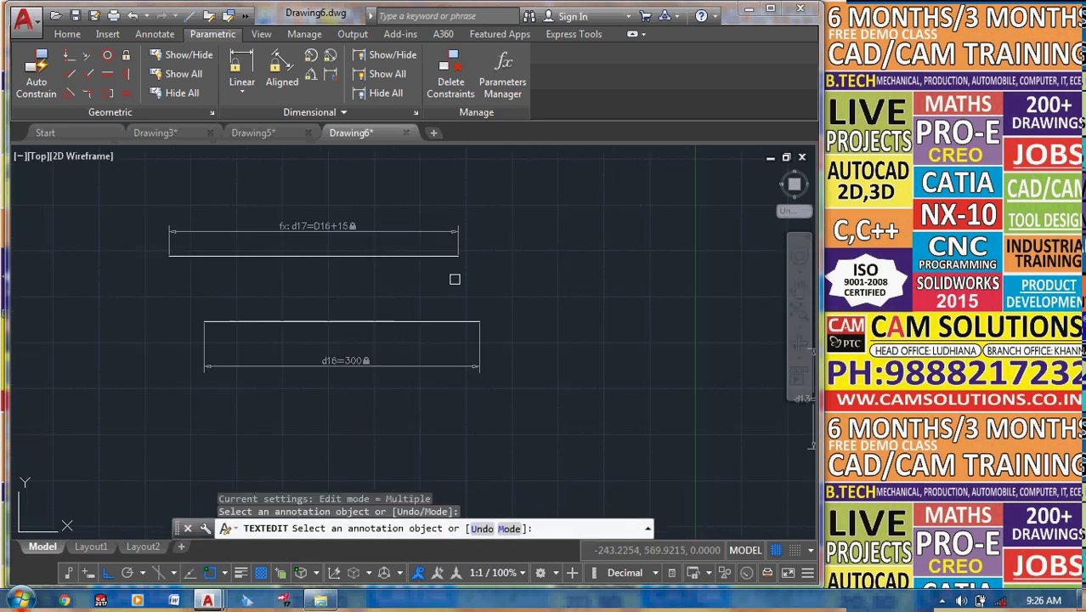
pyautogui.rightClick(456, 282)
pyautogui.click(479, 291)
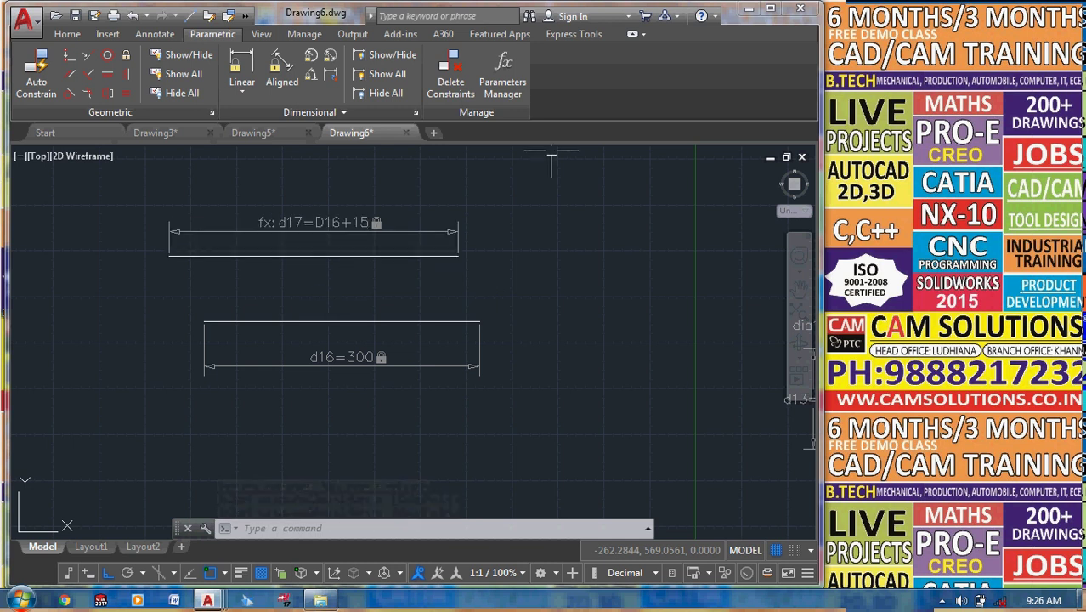
pyautogui.click(503, 73)
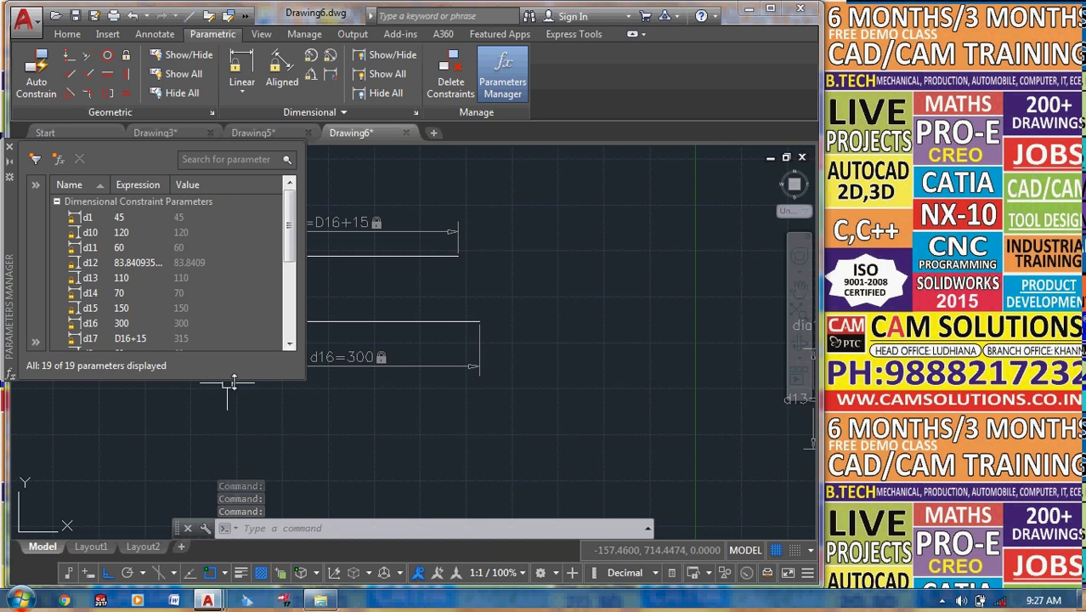
pyautogui.moveTo(226, 381); pyautogui.dragTo(249, 544)
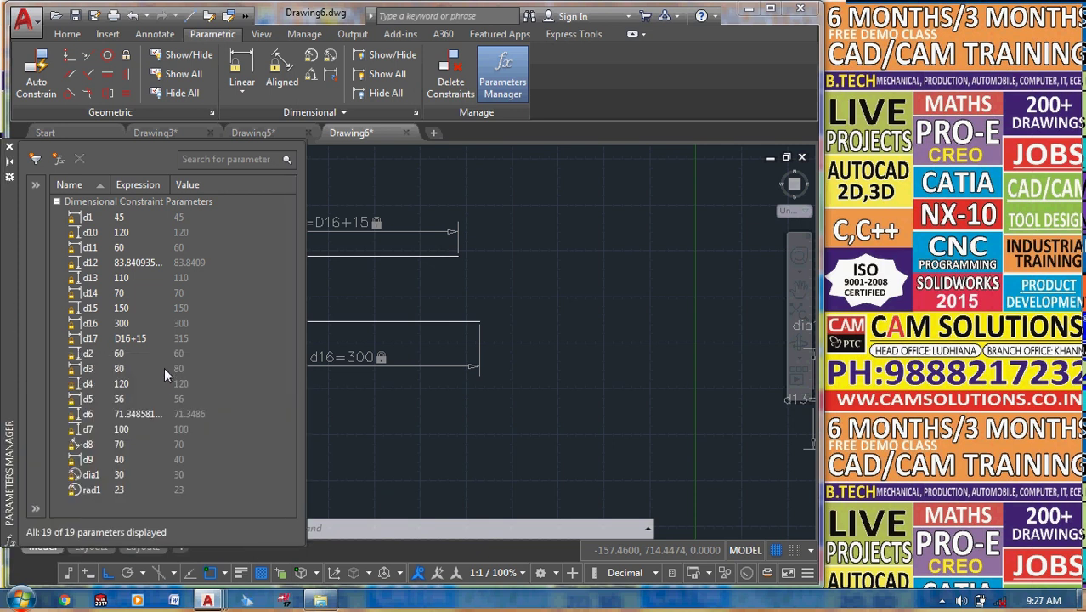
pyautogui.click(138, 339)
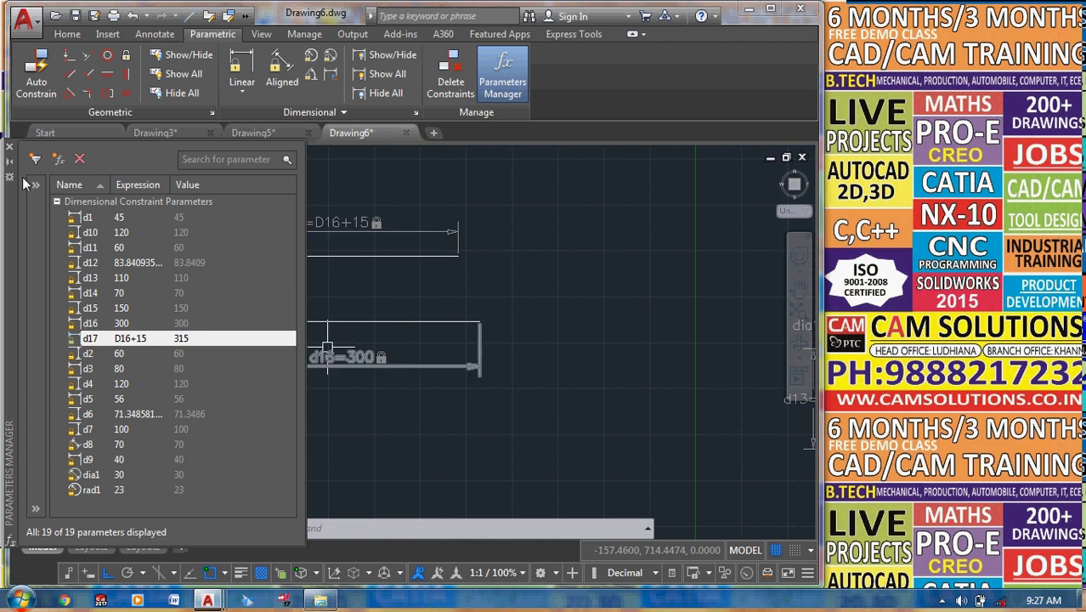
pyautogui.click(9, 147)
pyautogui.moveTo(556, 255)
pyautogui.mouseDown(button='middle')
pyautogui.moveTo(439, 317)
pyautogui.moveTo(322, 281)
pyautogui.mouseUp(button='middle')
pyautogui.moveTo(484, 342)
pyautogui.mouseDown(button='middle')
pyautogui.moveTo(358, 222)
pyautogui.moveTo(165, 274)
pyautogui.mouseUp(button='middle')
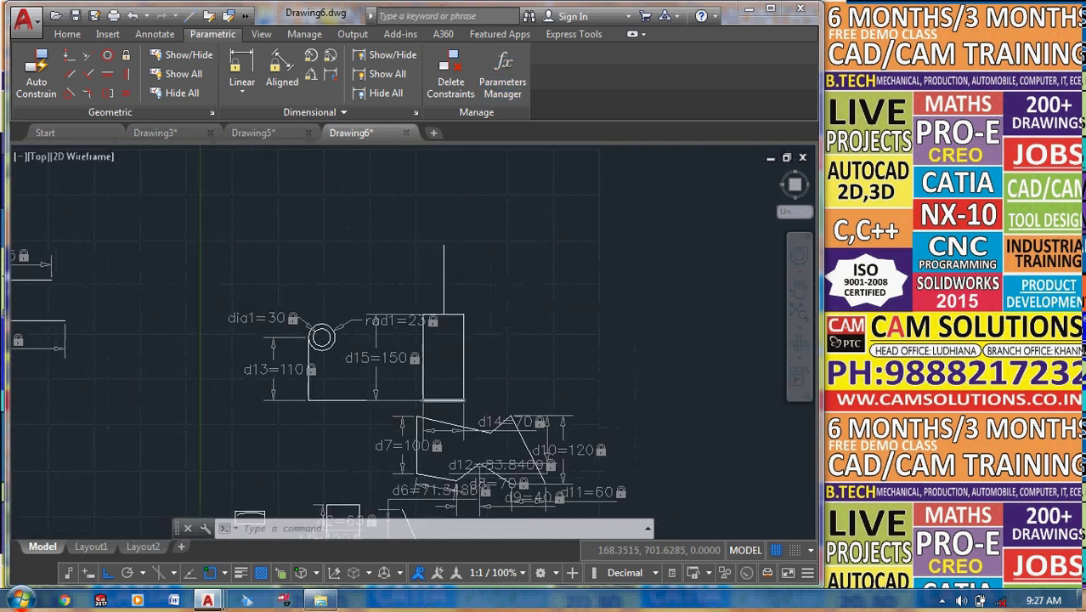
# Pan and zoom to centre the circle and the d16 and d17 dimensions.
pyautogui.scroll(3, 393, 230)
pyautogui.scroll(-3, 393, 230)
pyautogui.moveTo(497, 336); pyautogui.dragTo(497, 259, button='middle')
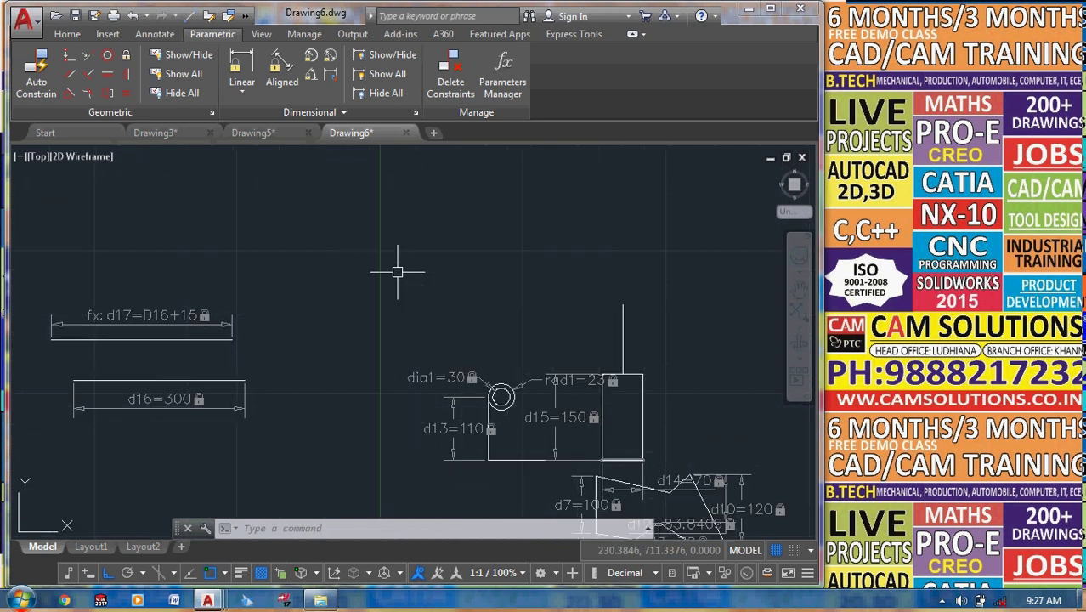
pyautogui.scroll(2, 366, 323)
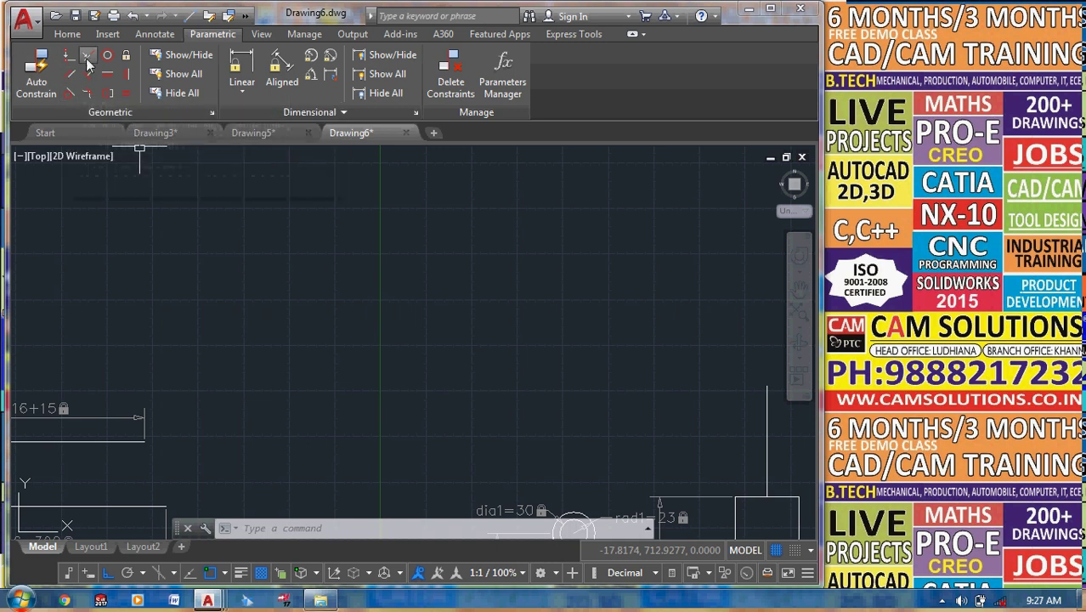
pyautogui.moveTo(206, 302); pyautogui.dragTo(291, 211, button='middle')
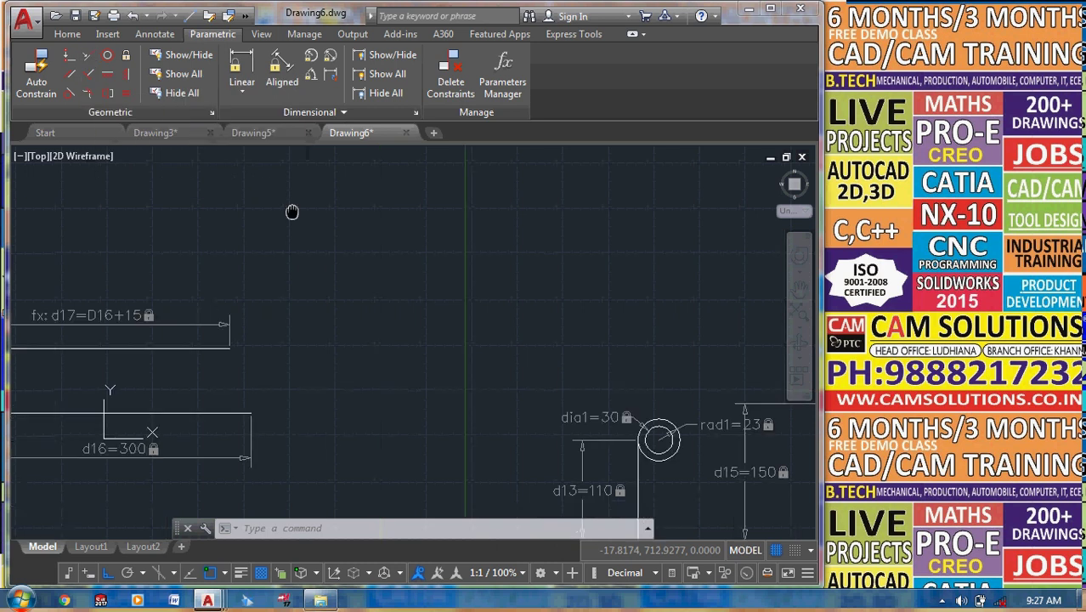
pyautogui.moveTo(231, 234)
pyautogui.mouseDown(button='middle')
pyautogui.moveTo(255, 163)
pyautogui.moveTo(432, 301)
pyautogui.moveTo(397, 216)
pyautogui.mouseUp(button='middle')
# Draw a new horizontal line to the right of the d17 line.
pyautogui.click(67, 34)
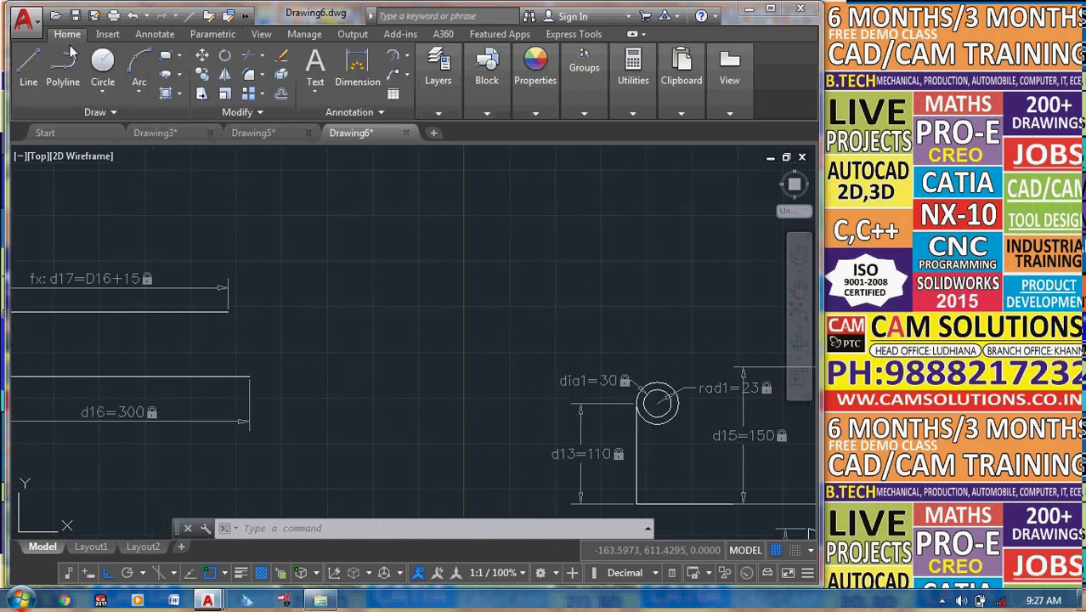
pyautogui.click(28, 68)
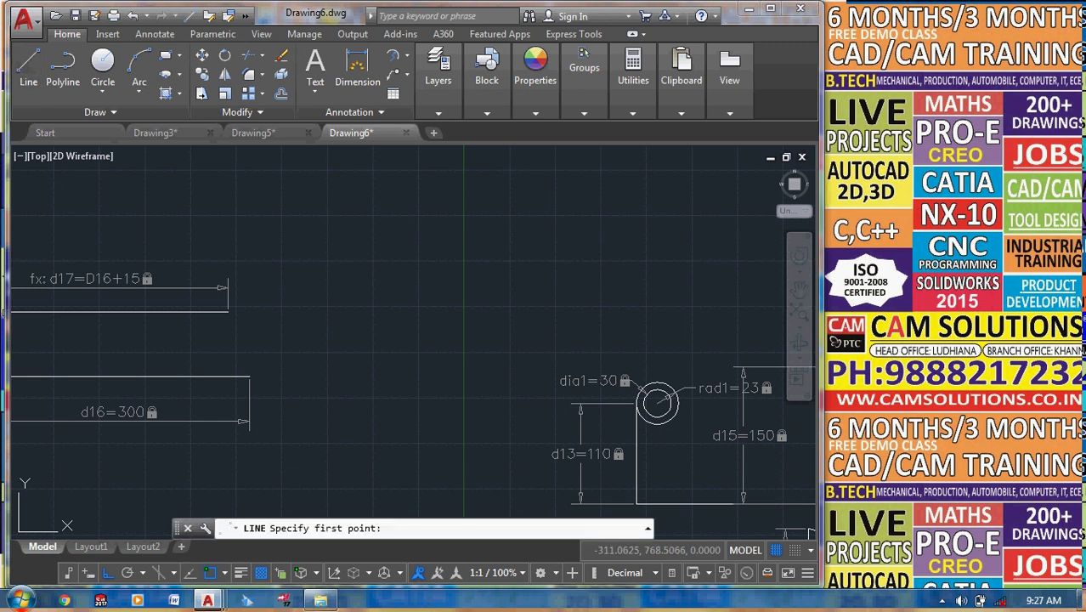
pyautogui.click(395, 275)
pyautogui.click(276, 266)
pyautogui.rightClick(276, 266)
pyautogui.click(293, 279)
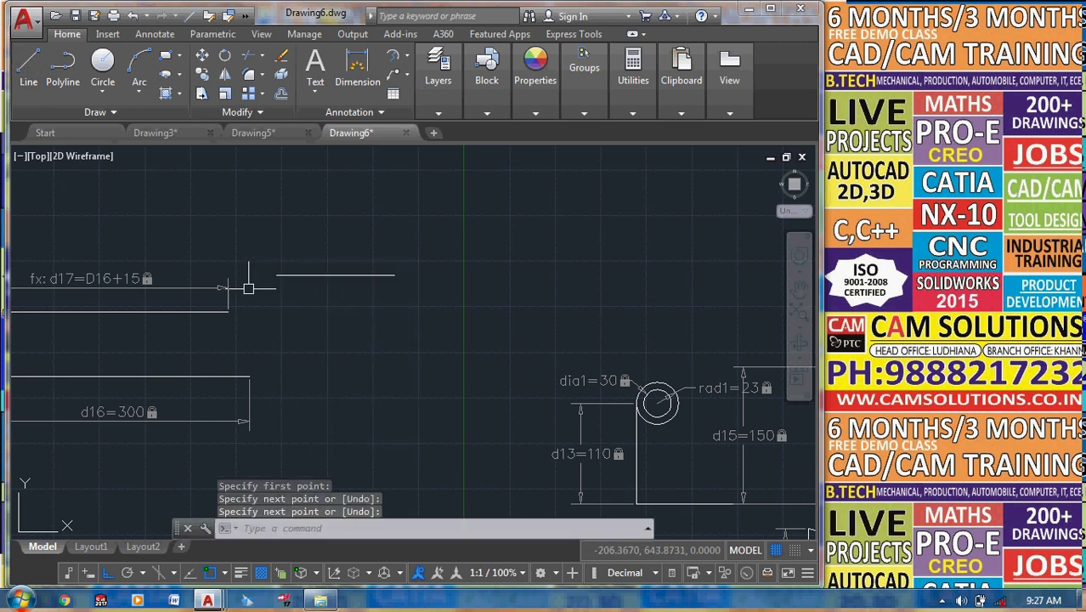
pyautogui.scroll(3, 213, 293)
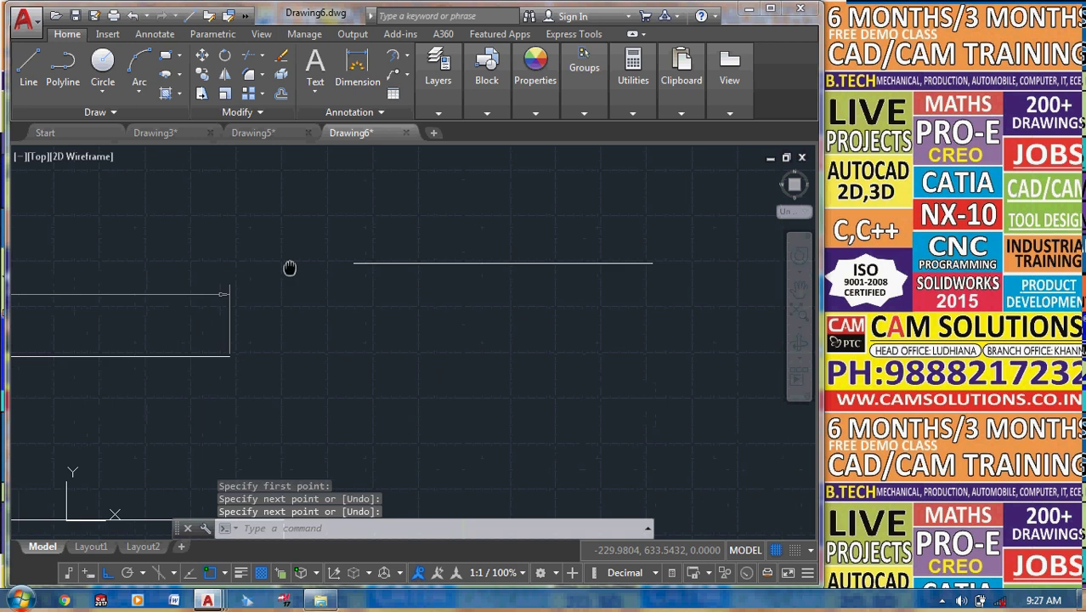
pyautogui.click(214, 34)
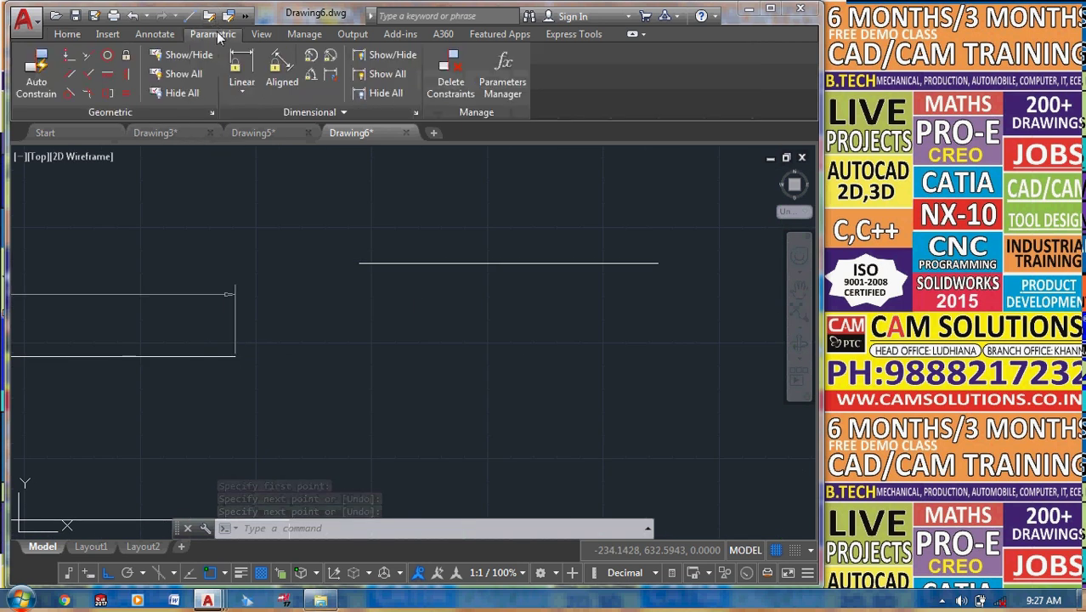
pyautogui.click(89, 56)
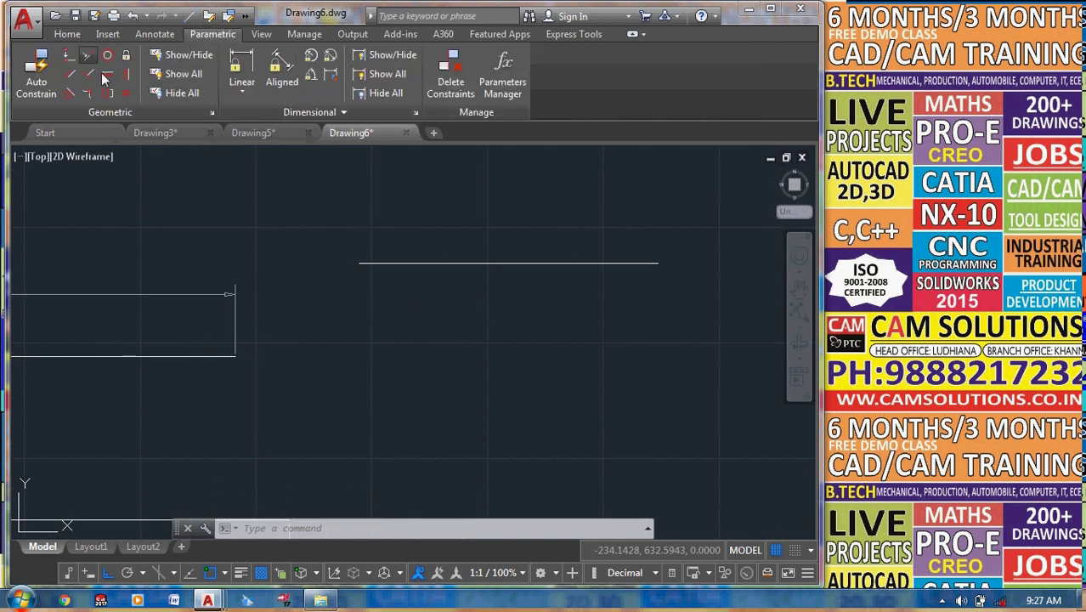
# Make the d17 line collinear with the new horizontal line.
pyautogui.click(391, 263)
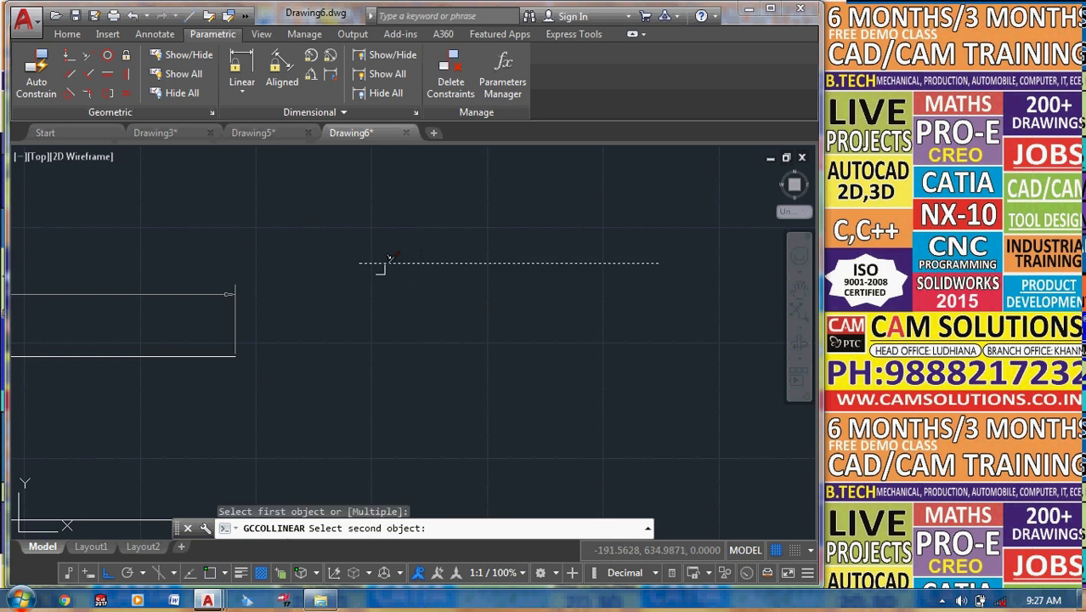
pyautogui.click(188, 355)
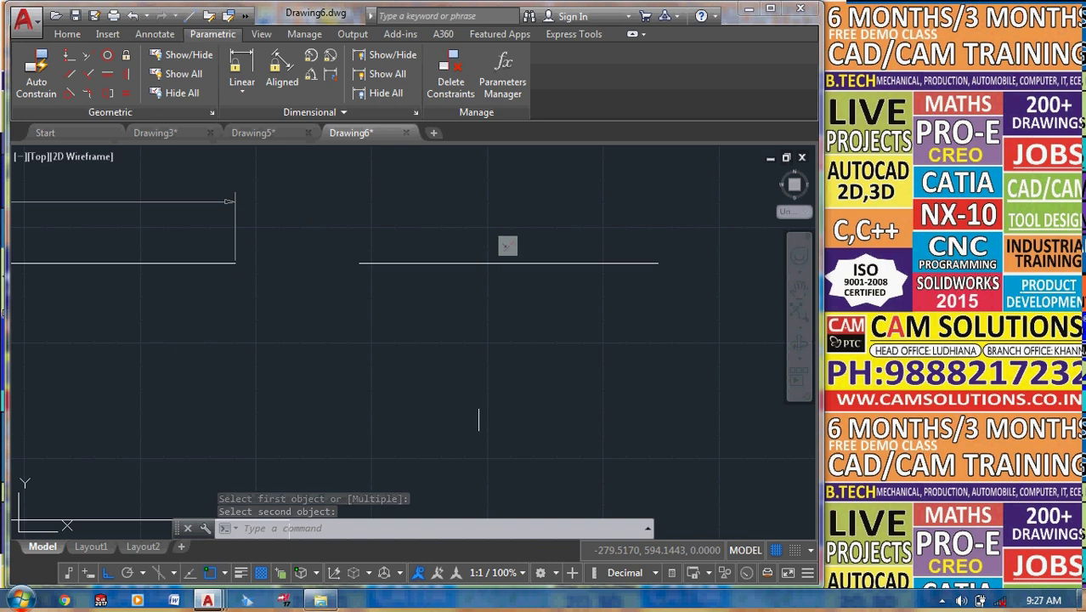
pyautogui.scroll(-1, 481, 402)
pyautogui.scroll(-1, 485, 389)
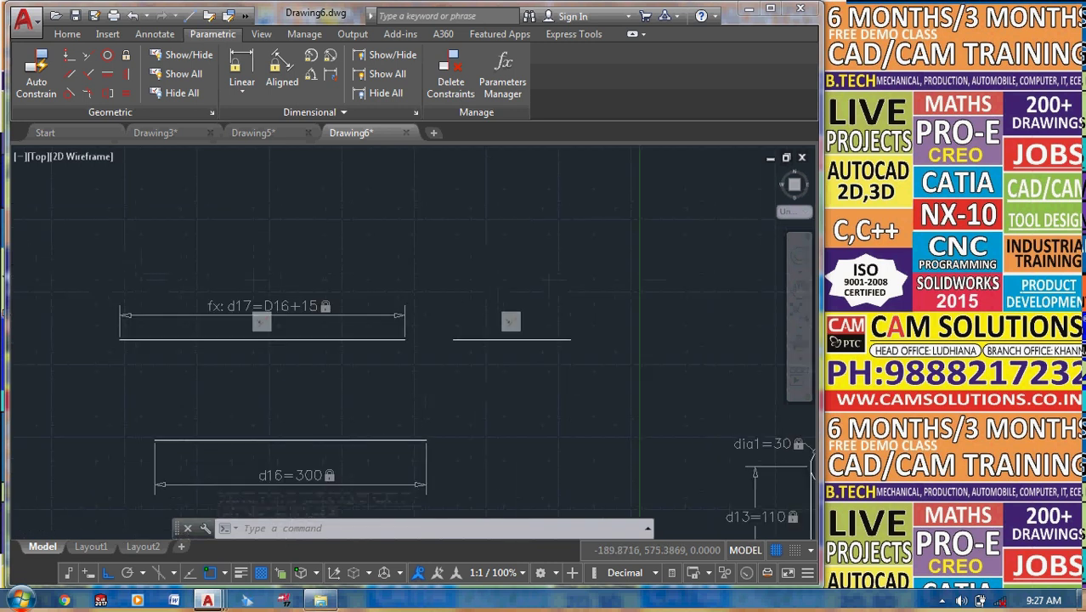
pyautogui.moveTo(461, 388)
pyautogui.mouseDown(button='middle')
pyautogui.moveTo(486, 385)
pyautogui.moveTo(525, 341)
pyautogui.mouseUp(button='middle')
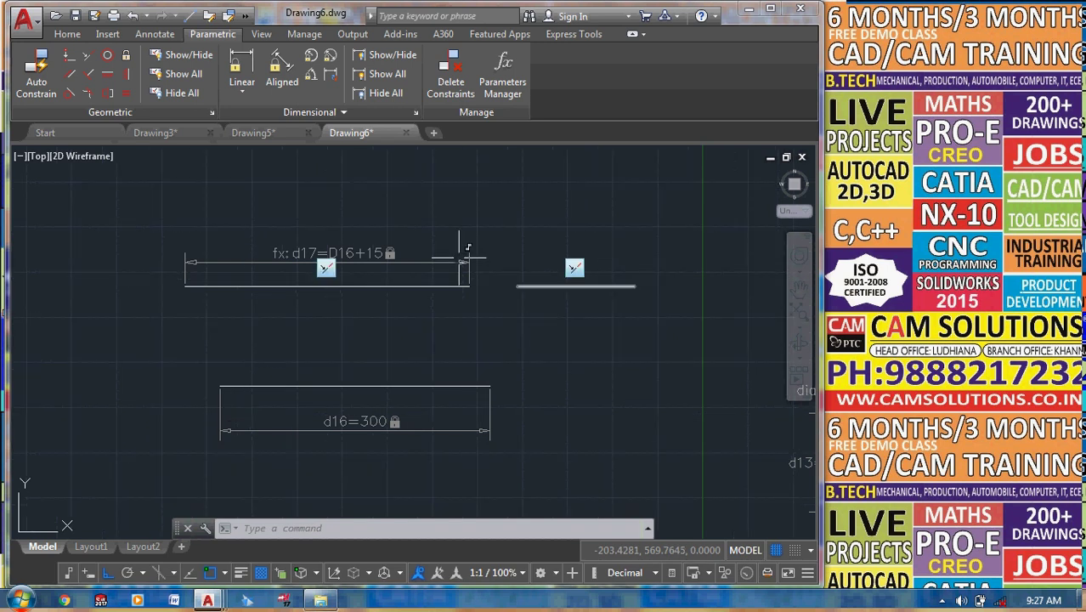
pyautogui.click(68, 34)
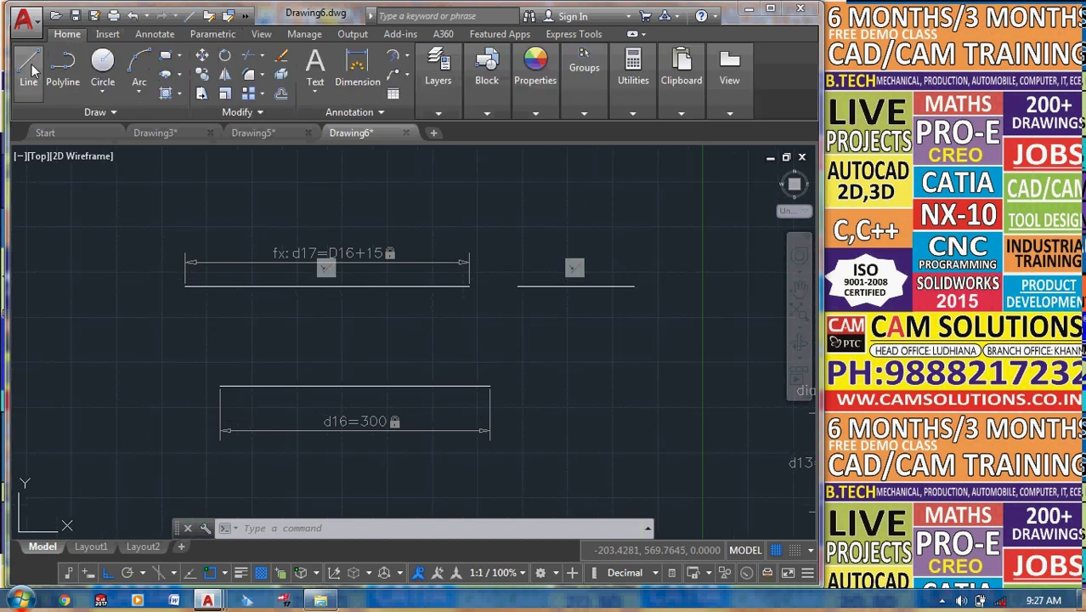
# Draw a short horizontal line at the far left of the drawing.
pyautogui.click(38, 64)
pyautogui.click(65, 245)
pyautogui.click(94, 247)
pyautogui.rightClick(94, 247)
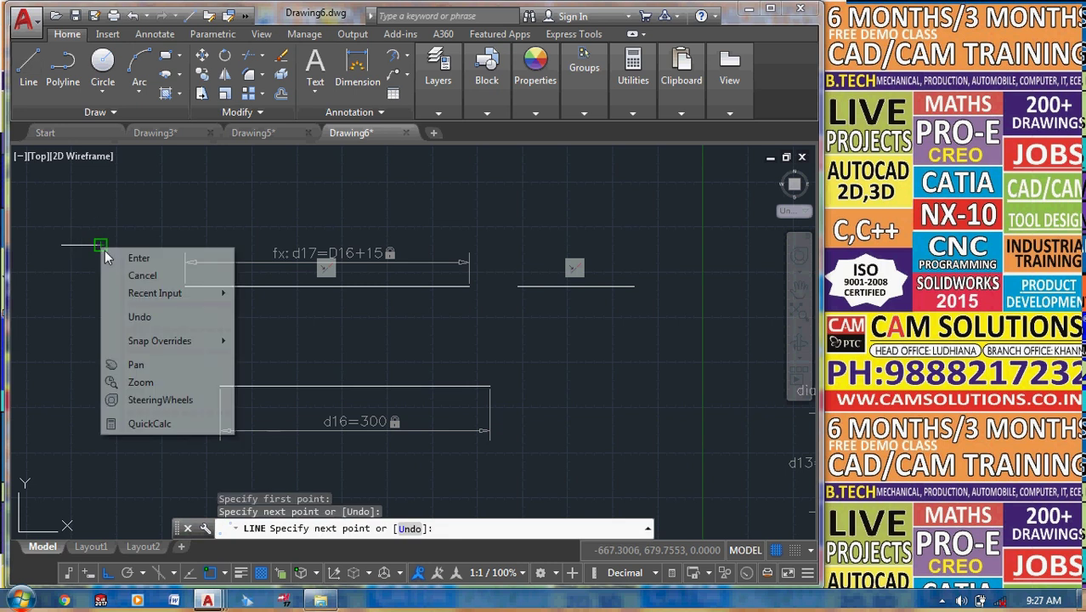
pyautogui.click(101, 253)
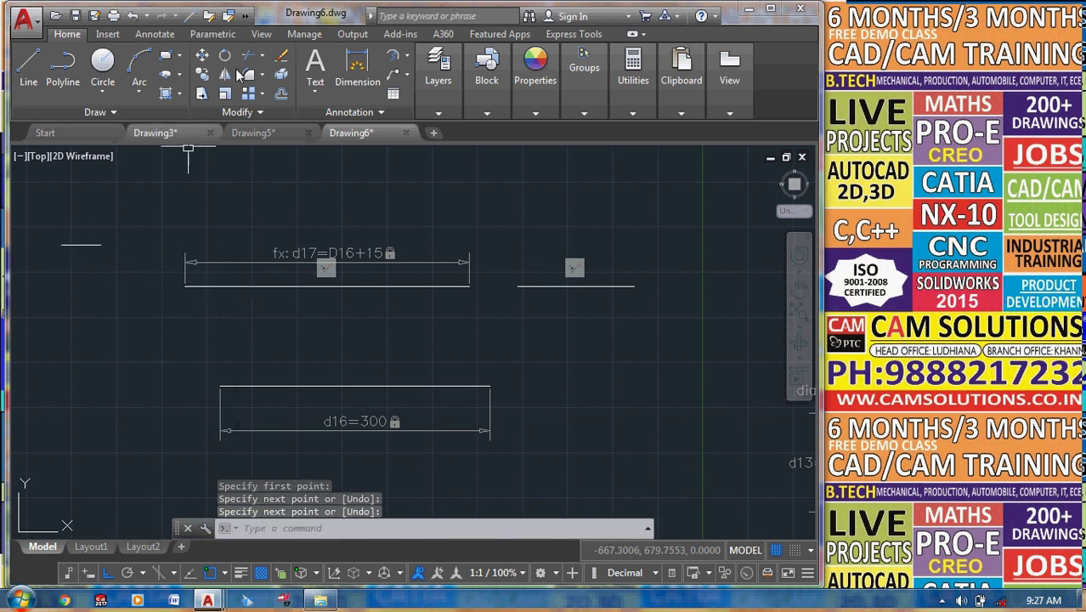
# Make the short left line collinear with the d17 line.
pyautogui.click(197, 34)
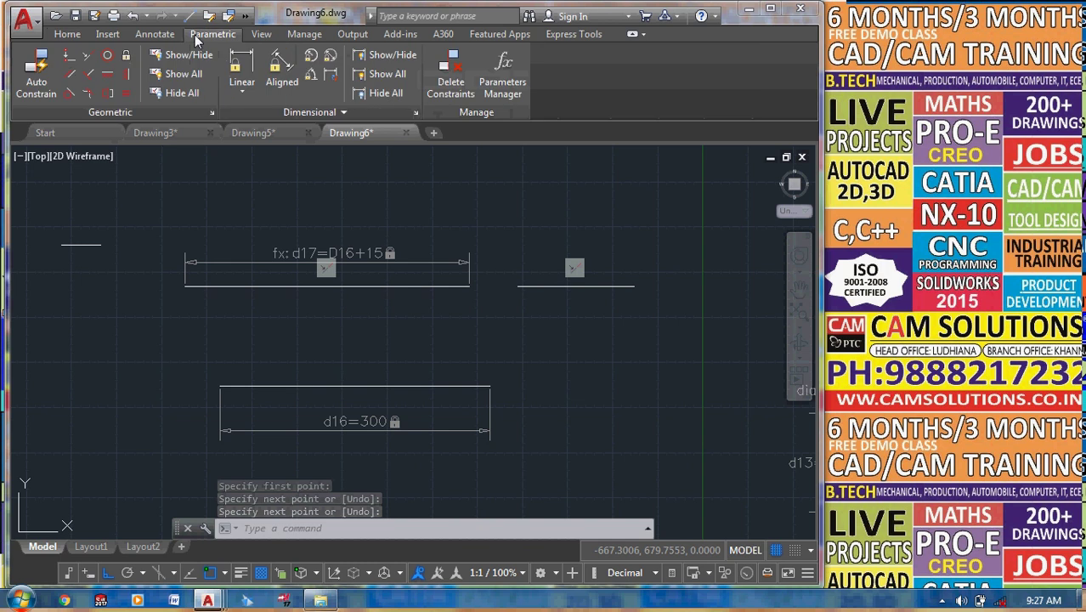
pyautogui.click(90, 56)
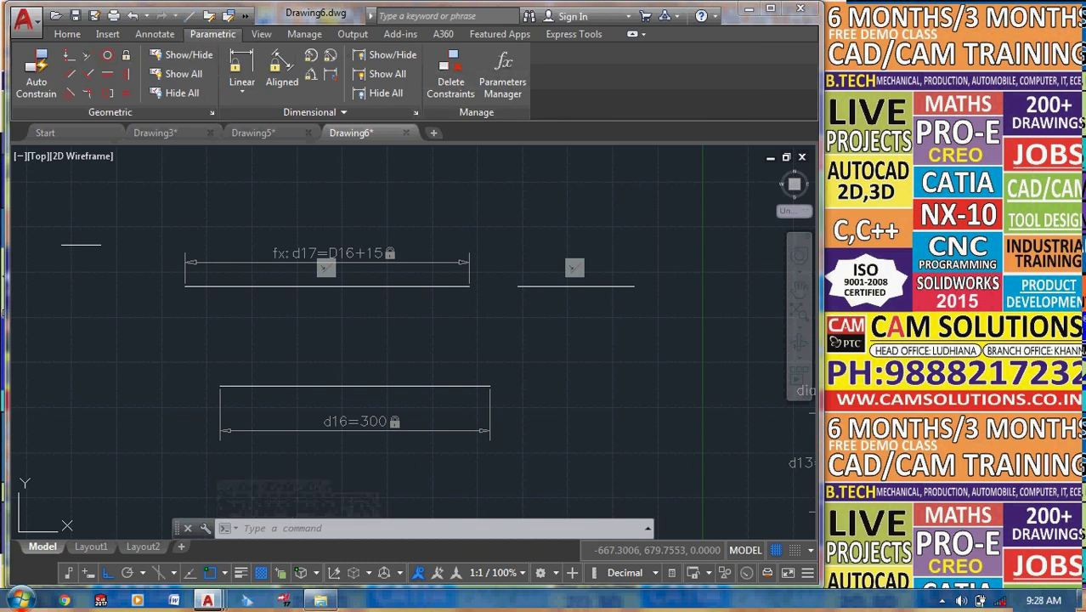
pyautogui.click(196, 286)
pyautogui.click(89, 245)
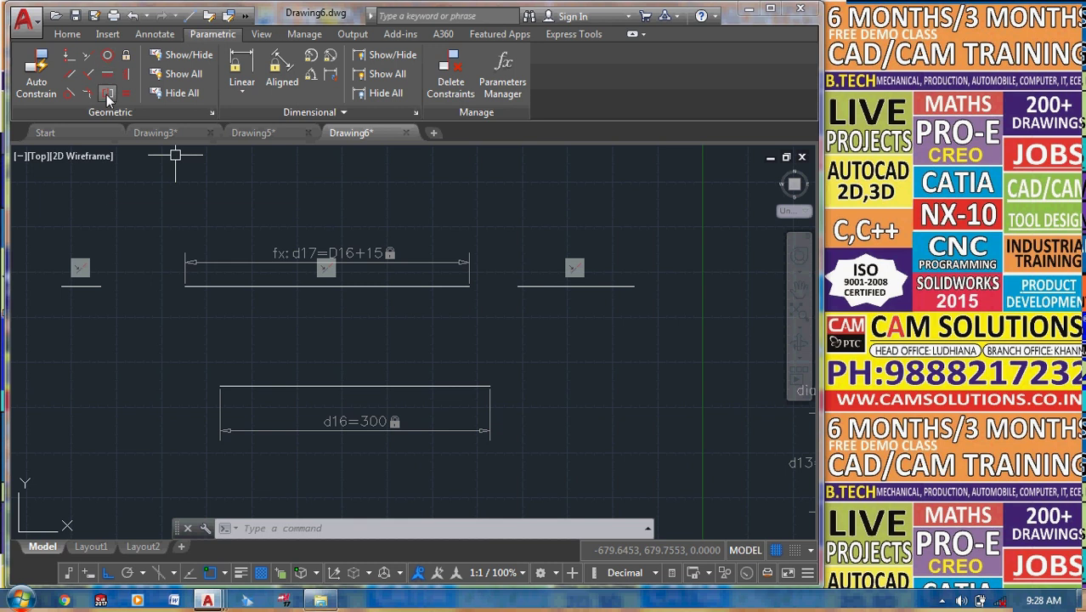
# Draw a vertical line in empty space left of the dimensioned part.
pyautogui.moveTo(343, 274)
pyautogui.mouseDown(button='middle')
pyautogui.moveTo(421, 476)
pyautogui.moveTo(232, 177)
pyautogui.mouseUp(button='middle')
pyautogui.moveTo(249, 339); pyautogui.dragTo(152, 339, button='middle')
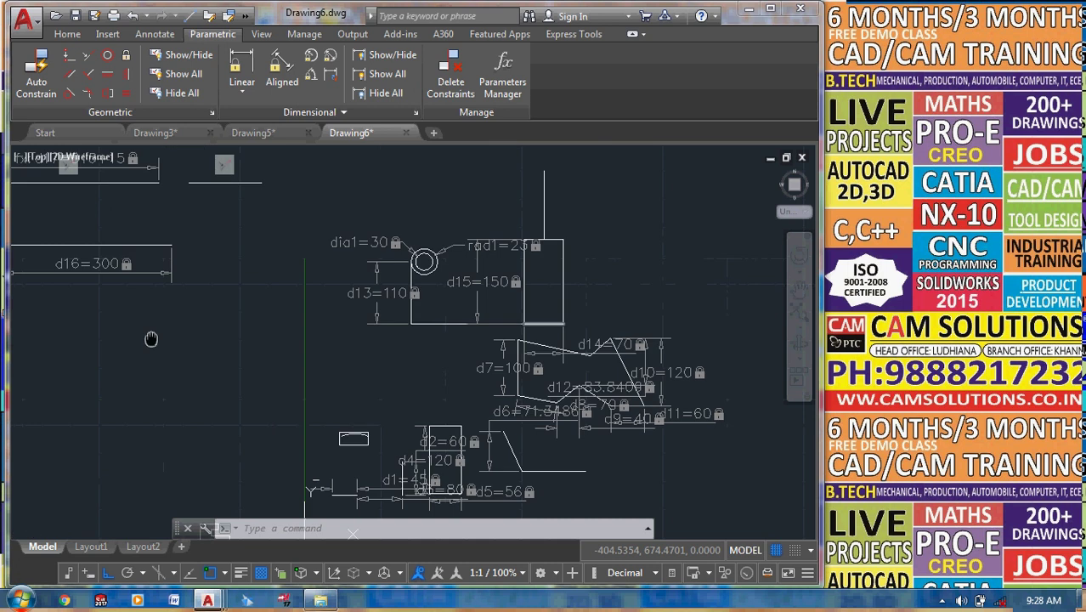
pyautogui.moveTo(425, 339); pyautogui.dragTo(153, 315, button='middle')
pyautogui.moveTo(420, 308)
pyautogui.mouseDown(button='middle')
pyautogui.moveTo(450, 309)
pyautogui.moveTo(561, 408)
pyautogui.moveTo(594, 247)
pyautogui.mouseUp(button='middle')
pyautogui.scroll(2, 449, 308)
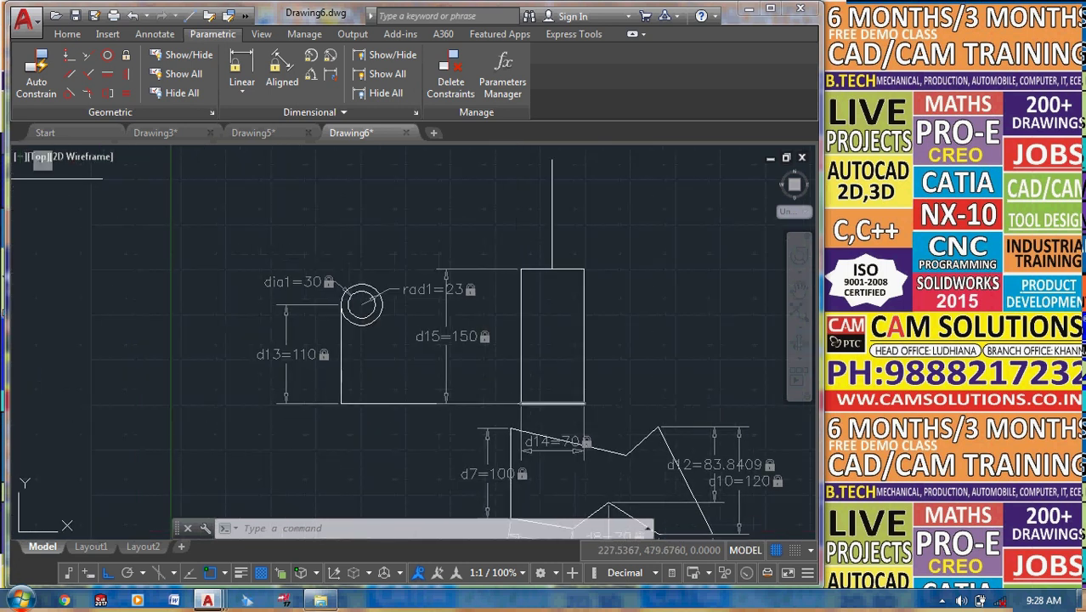
pyautogui.moveTo(105, 255); pyautogui.dragTo(173, 223, button='middle')
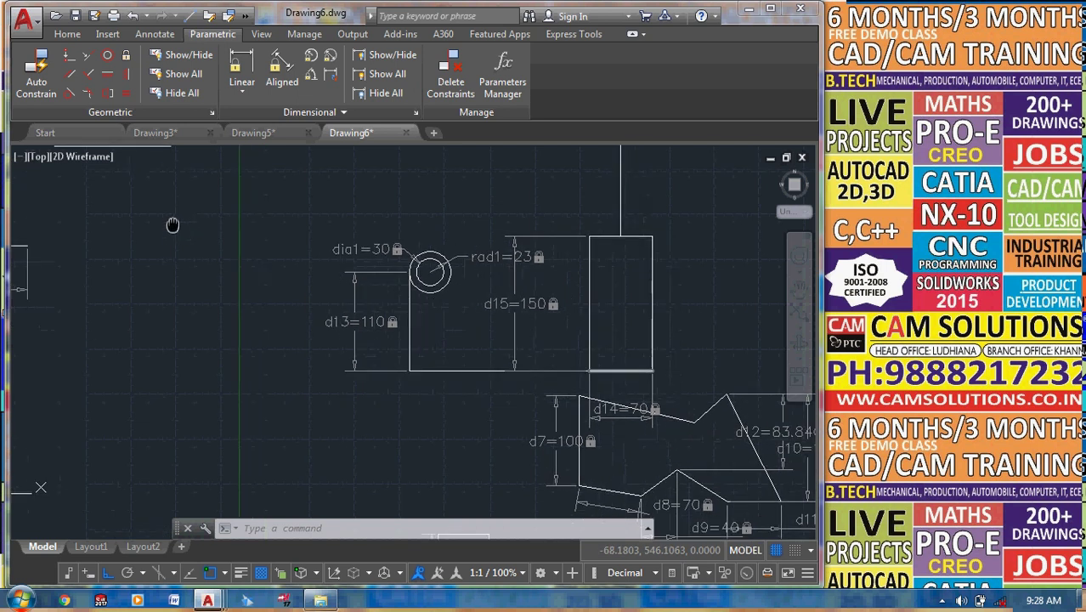
pyautogui.click(67, 34)
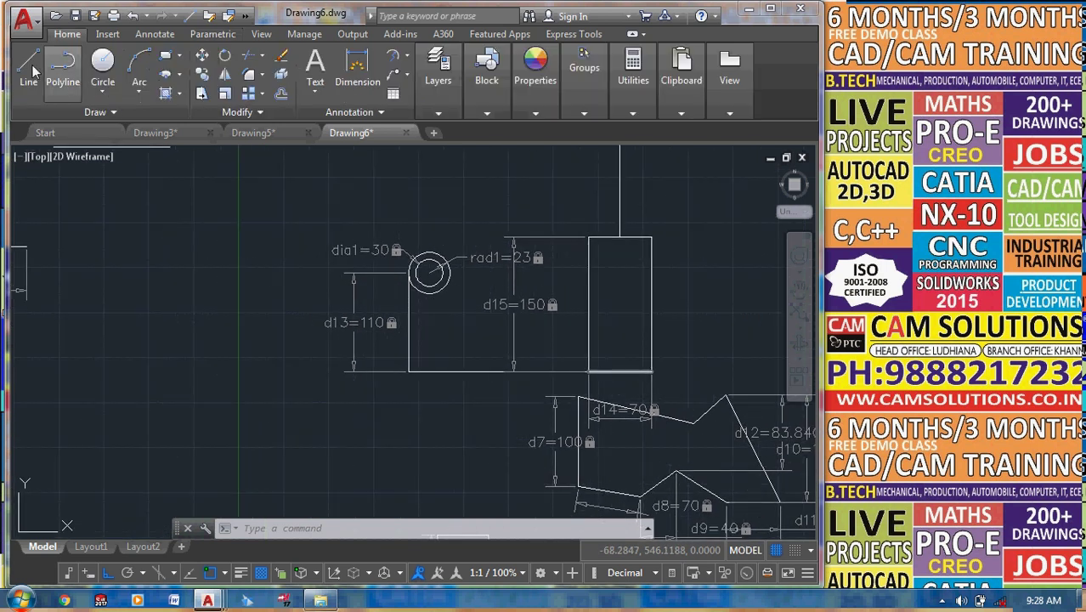
pyautogui.write('l')
pyautogui.press('Return')
pyautogui.click(194, 291)
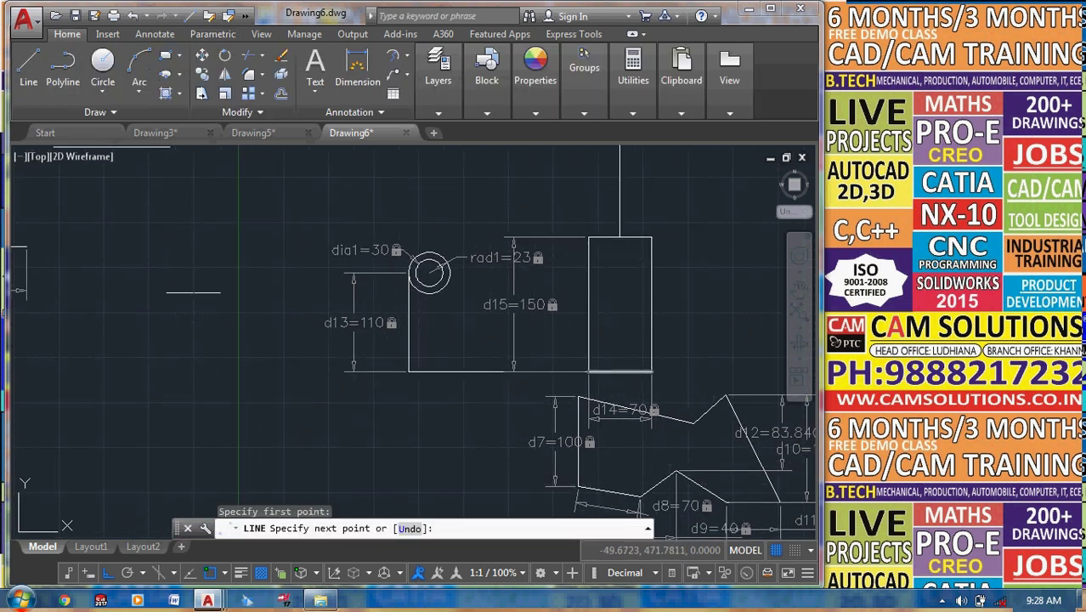
pyautogui.click(193, 450)
# Draw a small circle left of the vertical line and a larger one right of it.
pyautogui.click(103, 61)
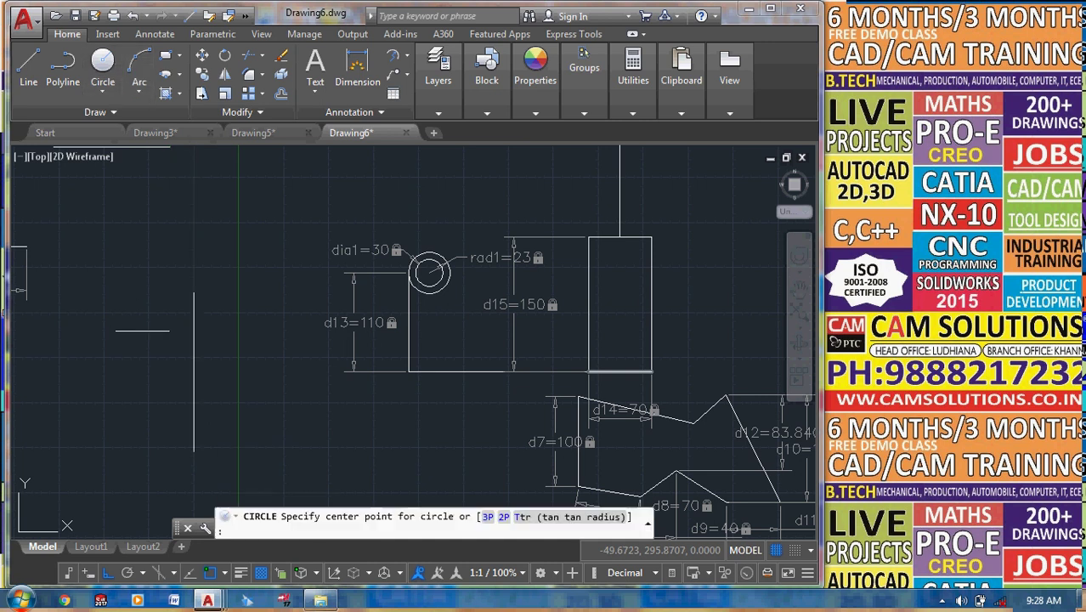
pyautogui.click(145, 348)
pyautogui.click(156, 349)
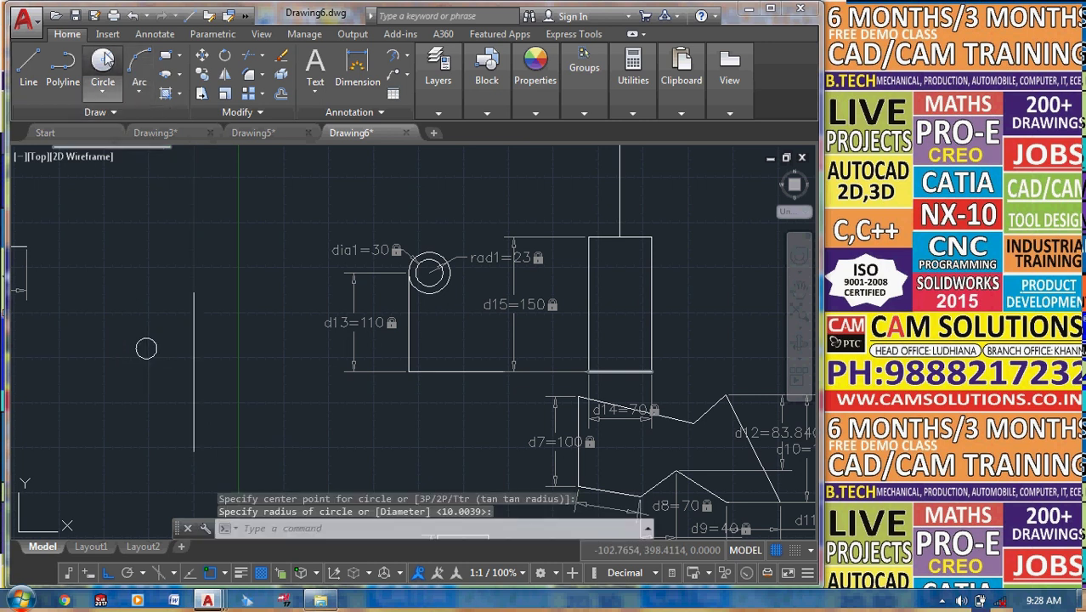
pyautogui.press('Return')
pyautogui.click(249, 353)
pyautogui.click(255, 383)
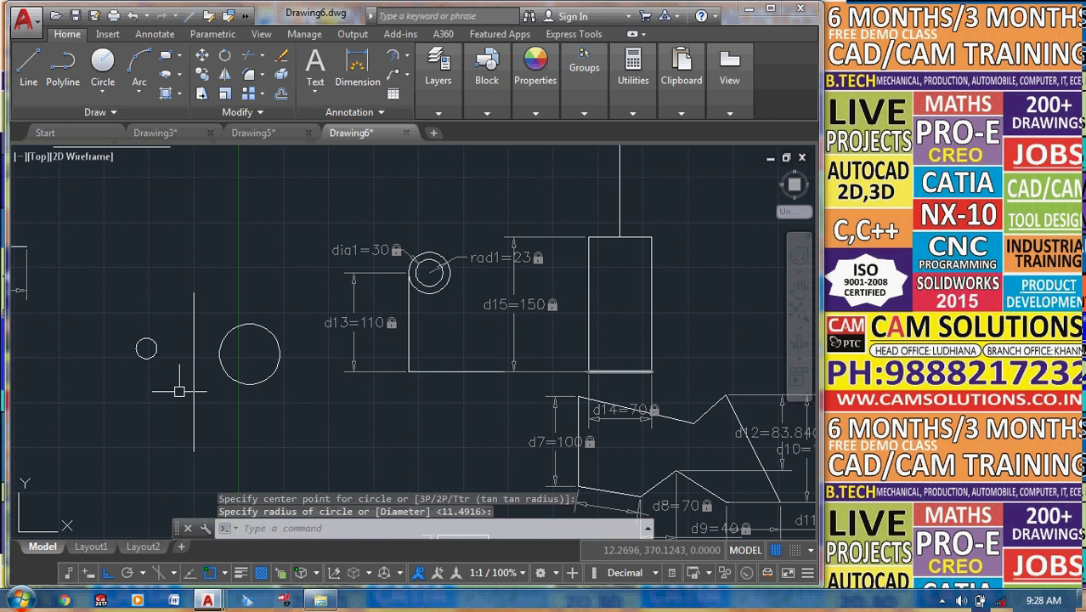
pyautogui.click(210, 34)
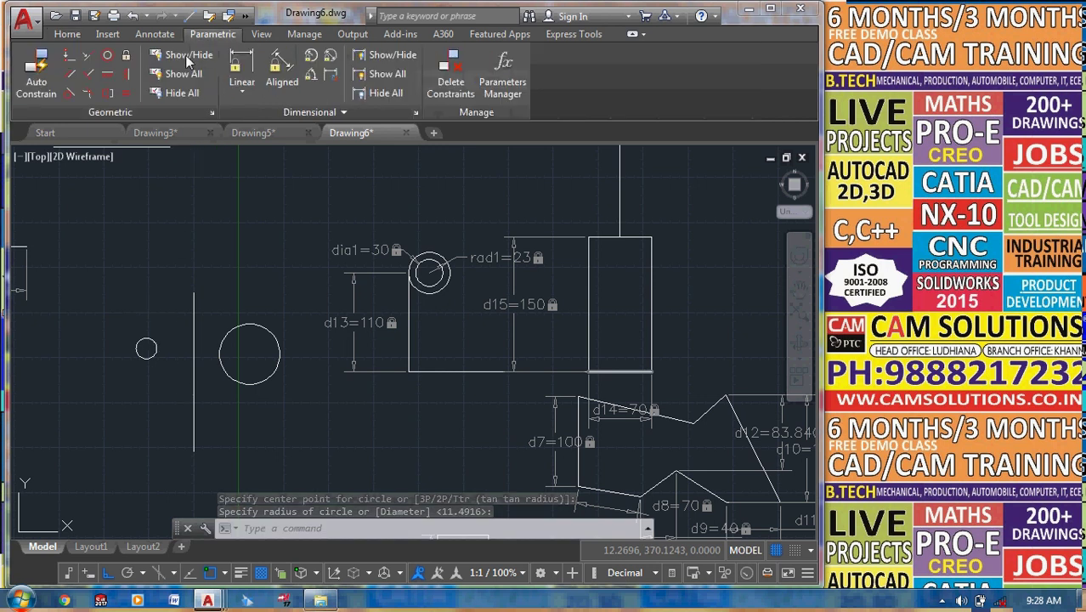
# Constrain the small and large circles symmetric about the vertical line.
pyautogui.click(106, 94)
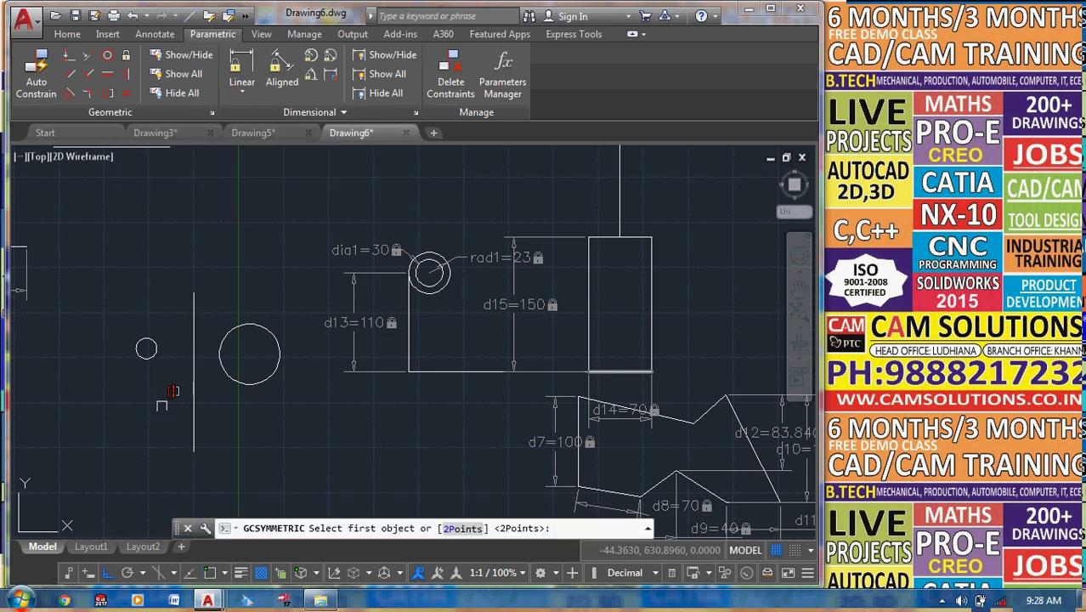
pyautogui.click(150, 358)
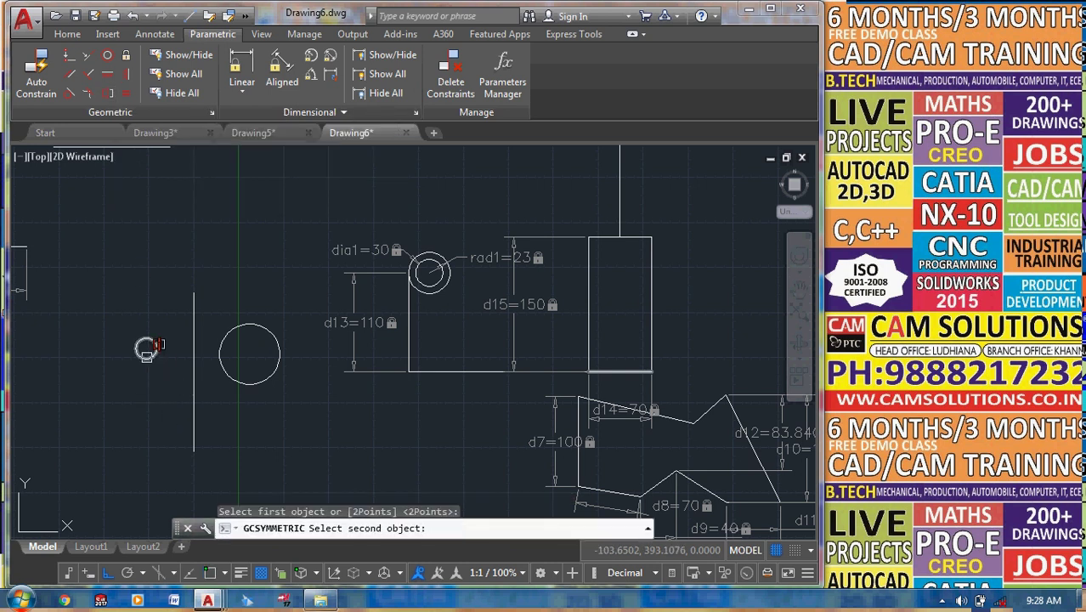
pyautogui.click(150, 357)
pyautogui.click(225, 349)
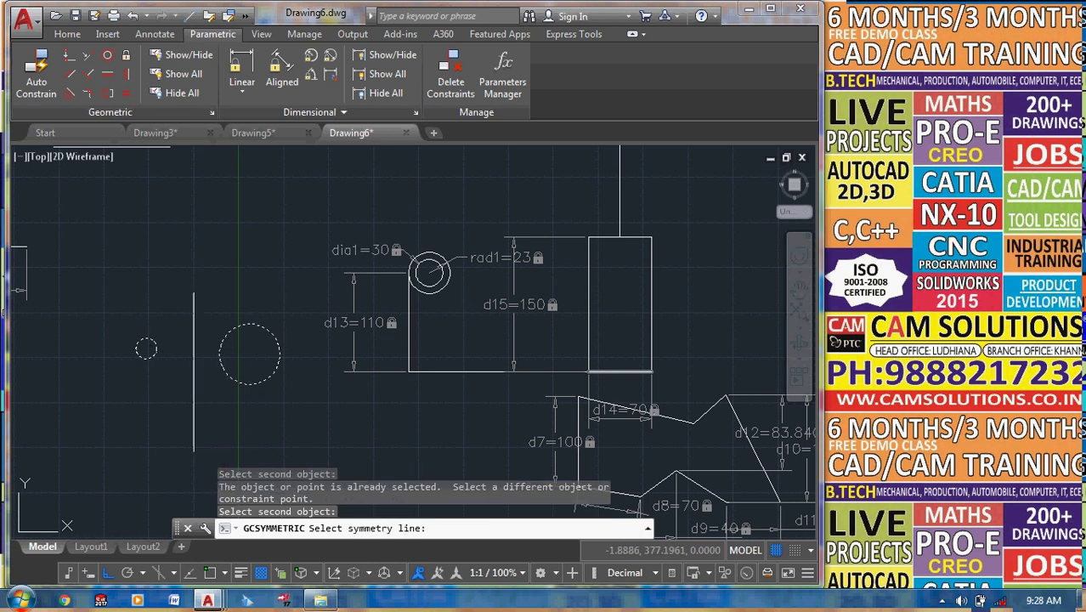
pyautogui.click(195, 410)
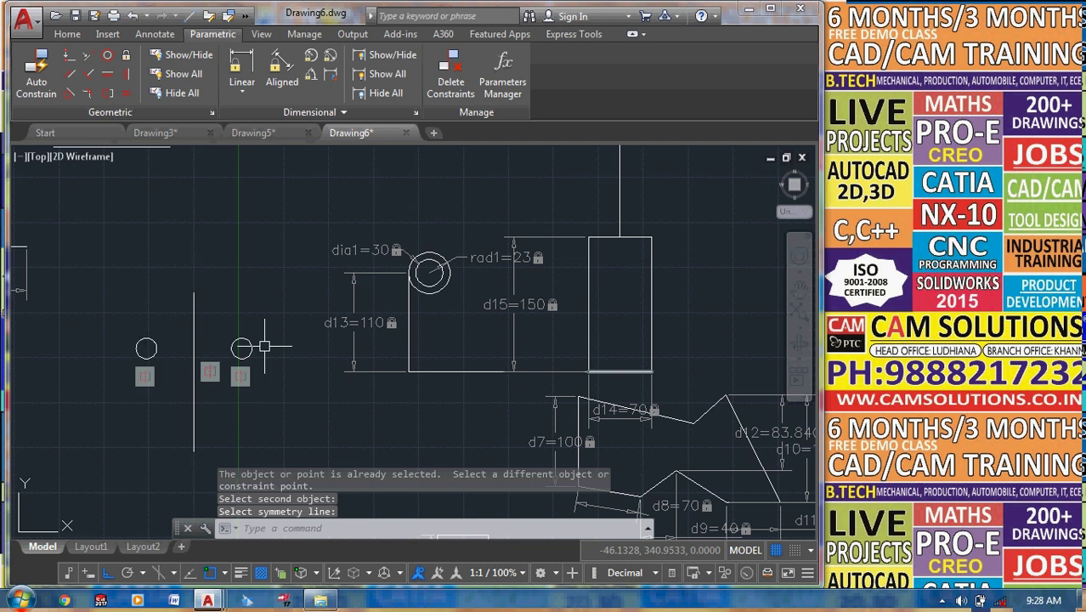
# Add radius constraint rad2 to the left circle at 12, then change it to 40.
pyautogui.click(311, 57)
pyautogui.click(146, 338)
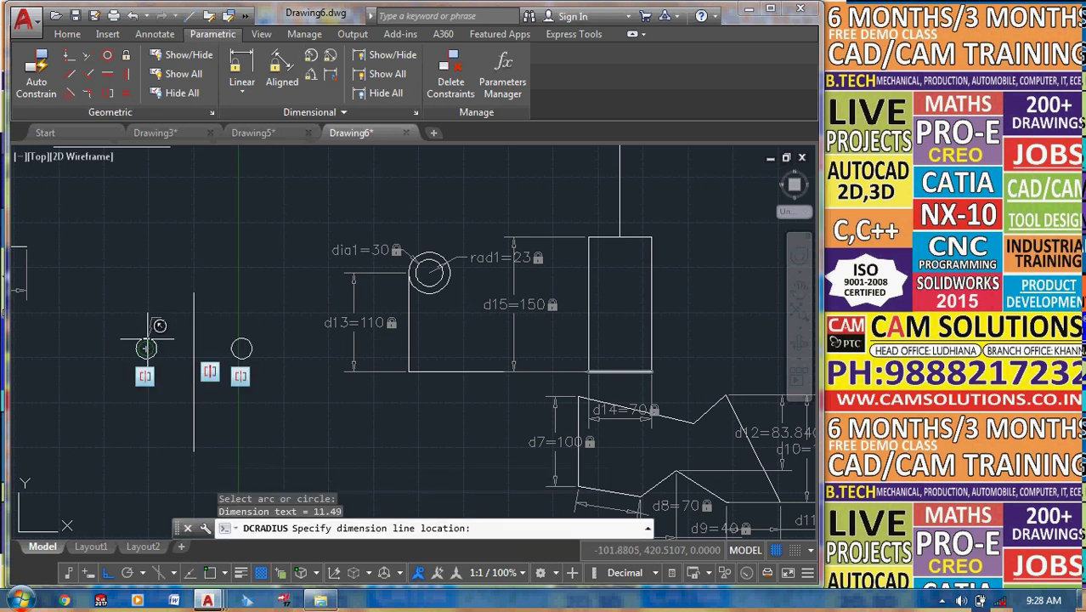
pyautogui.click(132, 323)
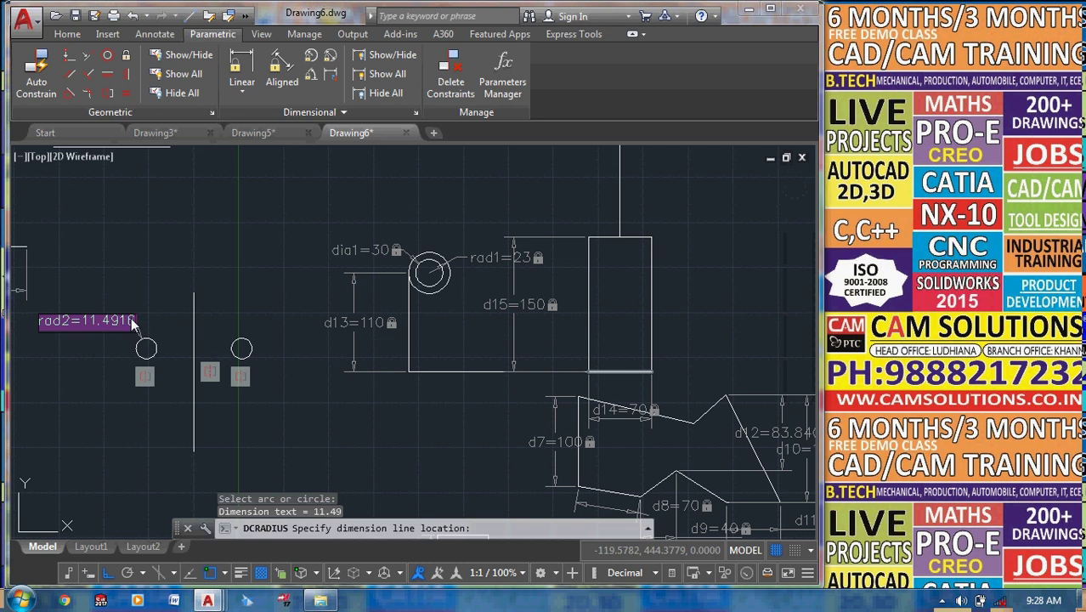
pyautogui.write('12')
pyautogui.press('Return')
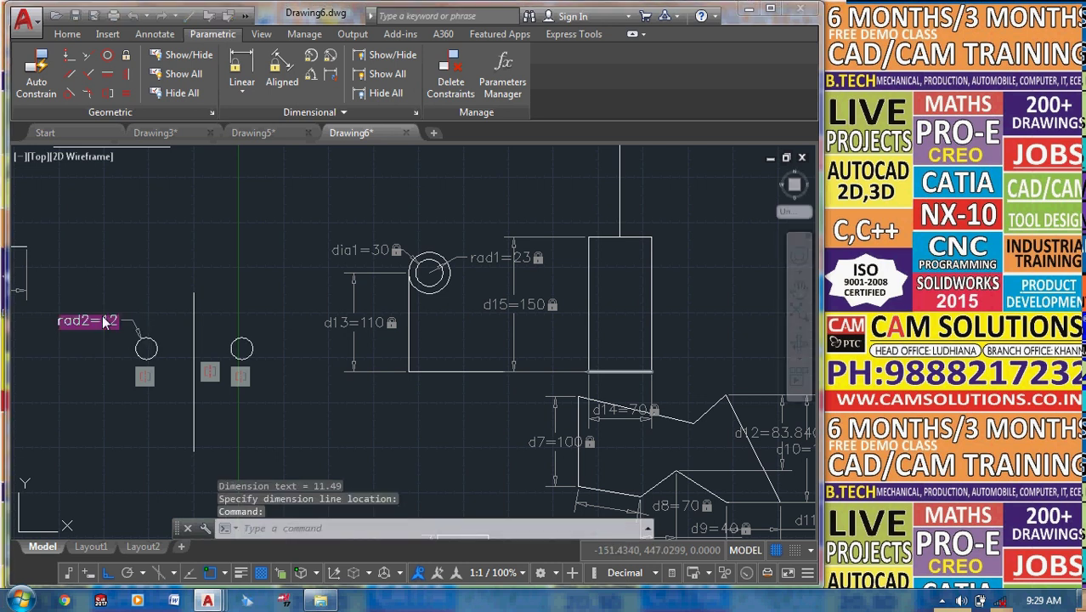
pyautogui.doubleClick(106, 321)
pyautogui.write('40')
pyautogui.press('Return')
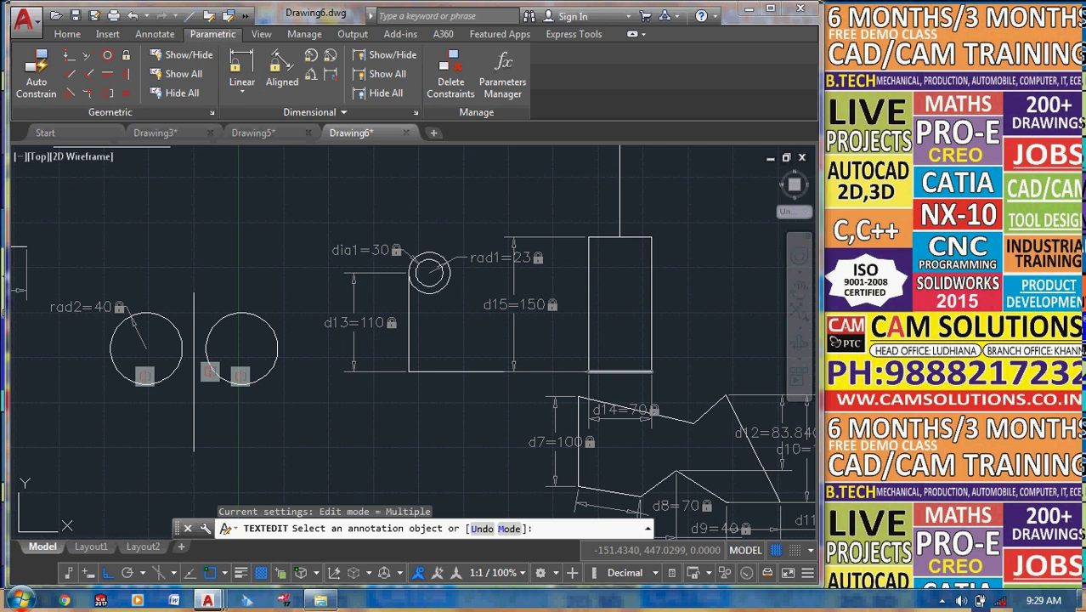
# Add linear constraint d18 = 60 from the left circle's centre to the vertical line.
pyautogui.click(241, 67)
pyautogui.click(146, 348)
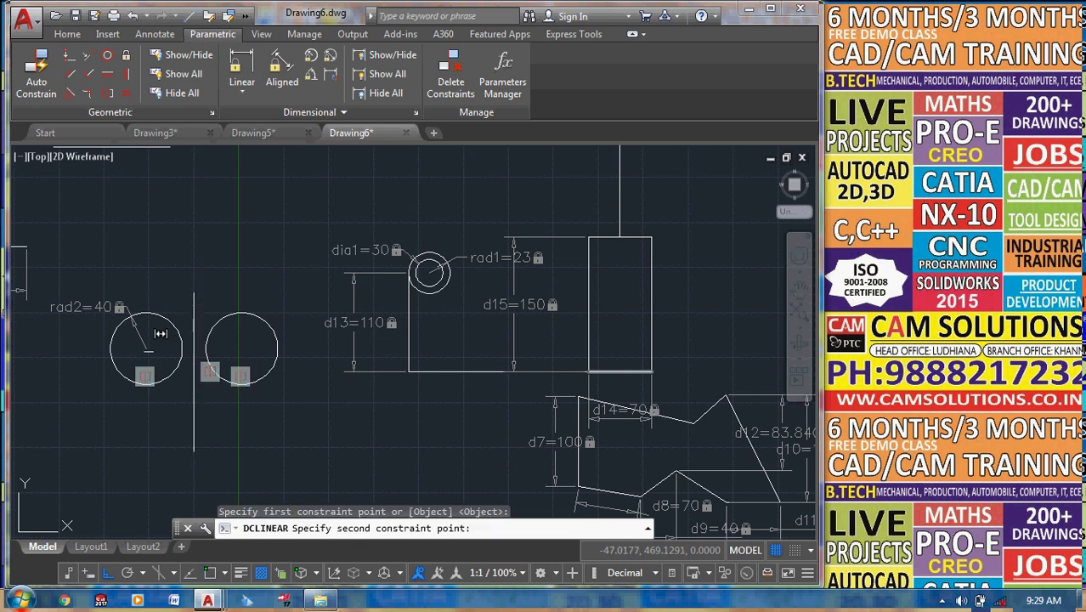
pyautogui.click(161, 333)
pyautogui.click(147, 348)
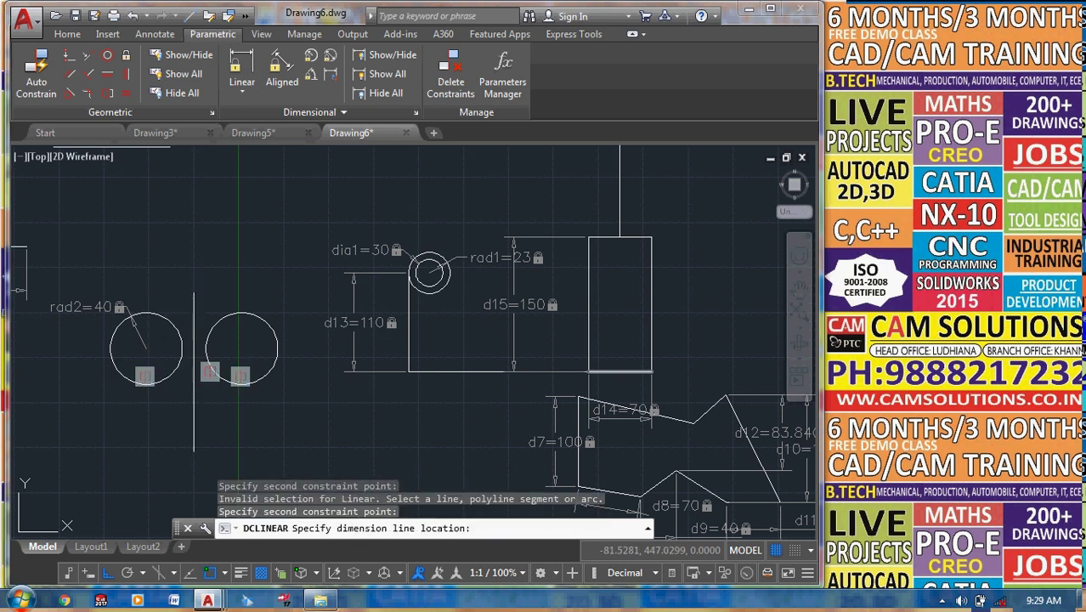
pyautogui.click(155, 272)
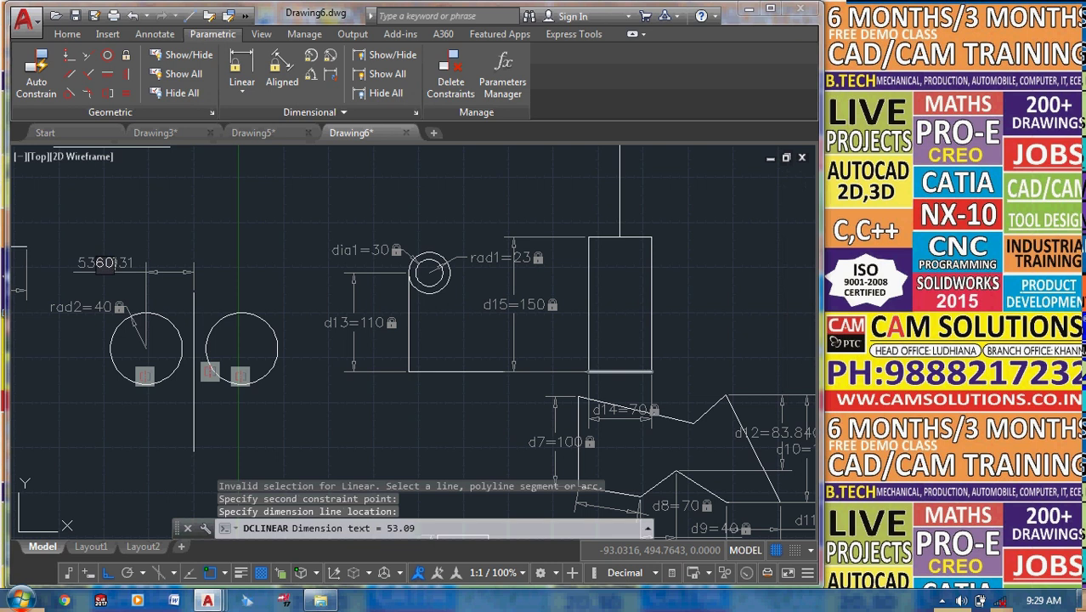
pyautogui.press('Return')
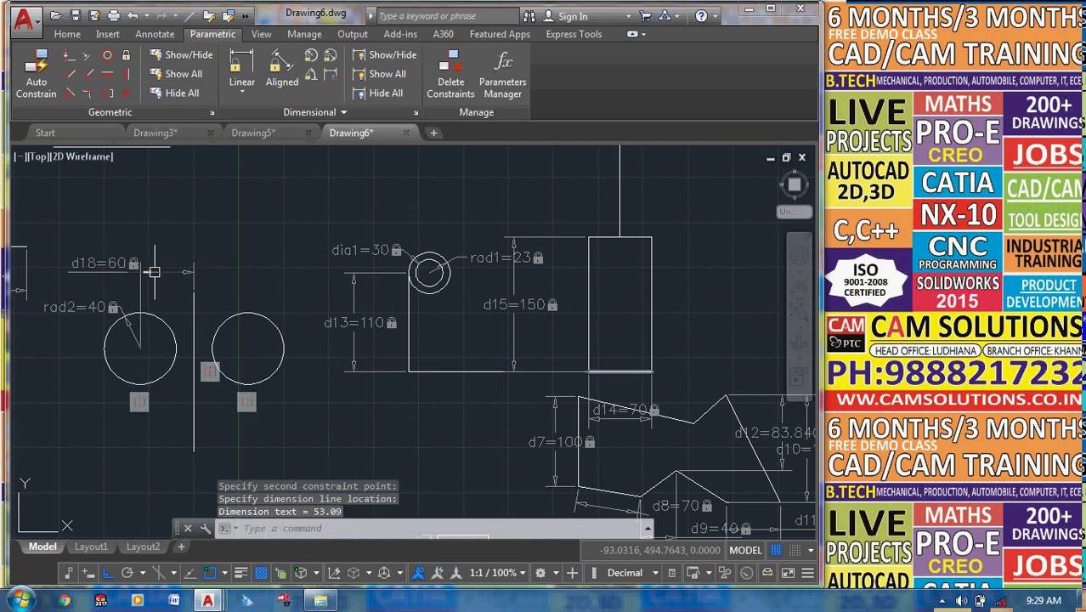
# Reduce rad2 to 30, shrinking both mirrored circles.
pyautogui.doubleClick(97, 308)
pyautogui.write('3')
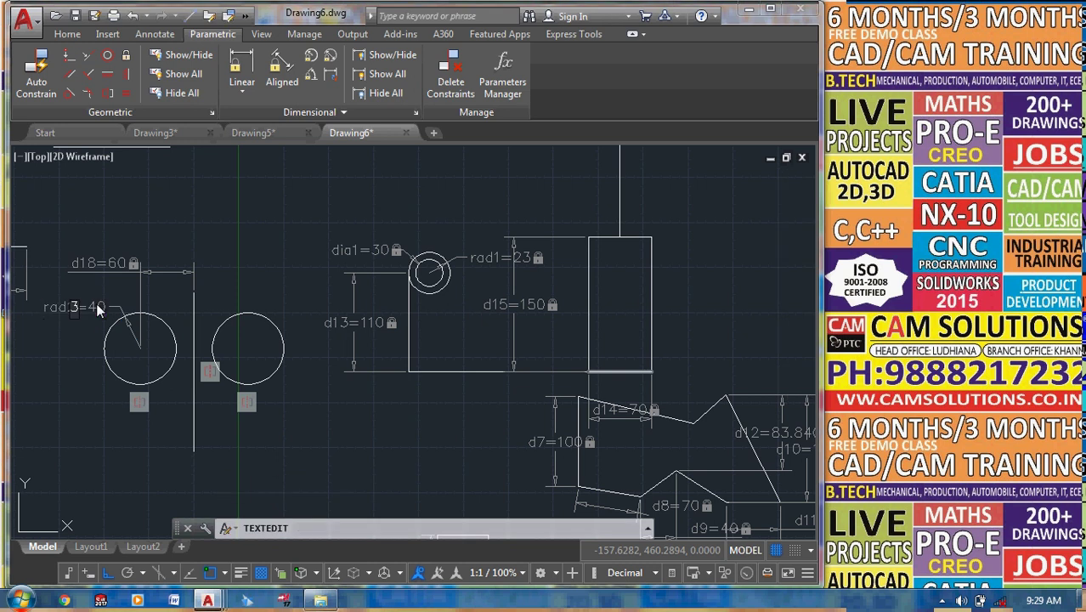
pyautogui.write('0')
pyautogui.press('Return')
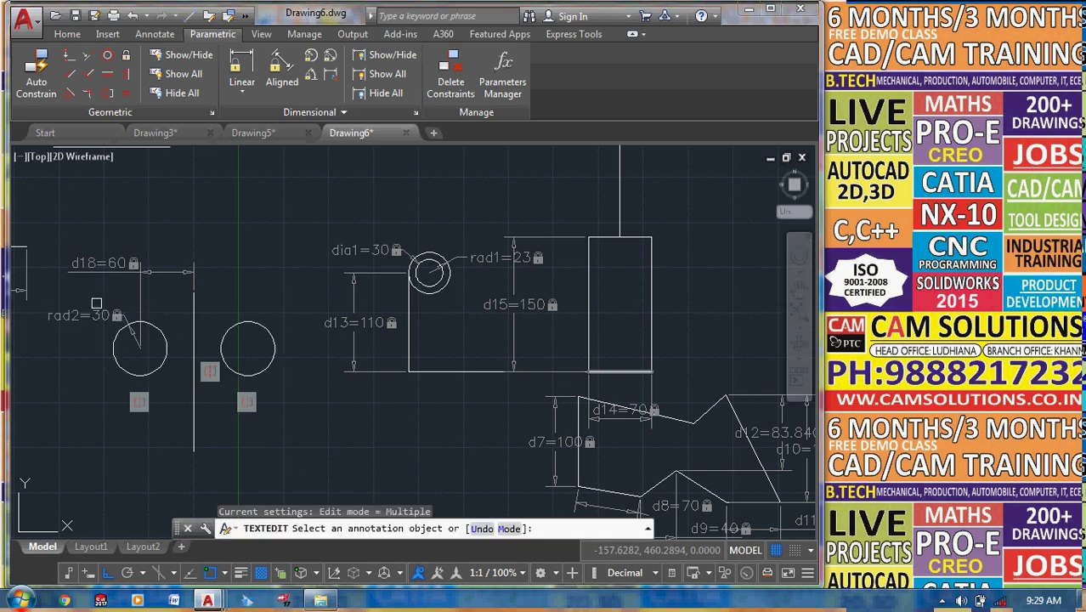
pyautogui.moveTo(294, 328); pyautogui.dragTo(279, 328, button='middle')
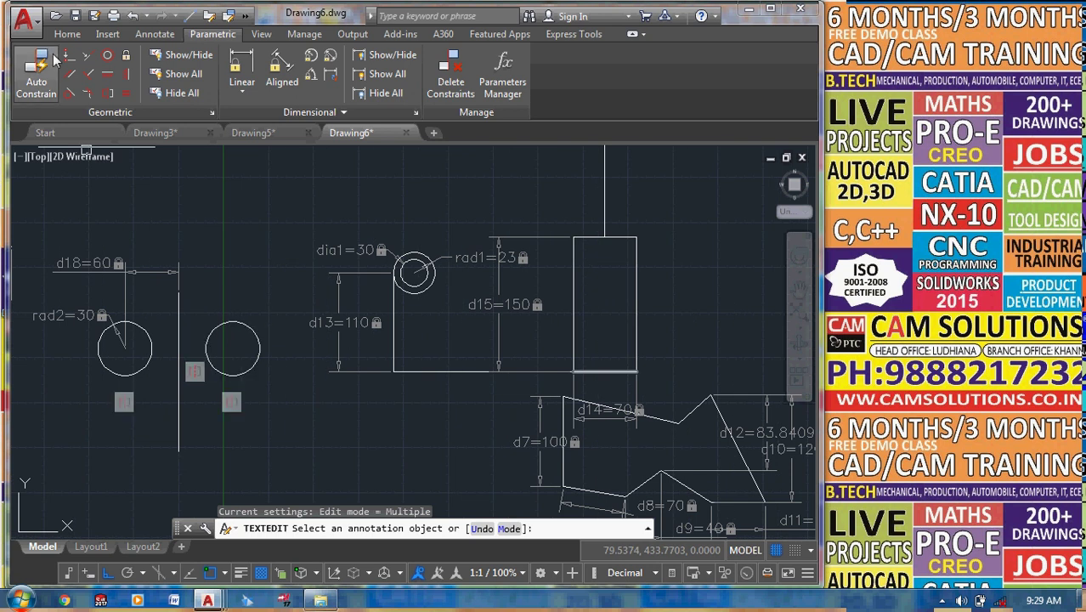
# Draw two small circles, one below the left circle and one right of centre.
pyautogui.click(67, 34)
pyautogui.click(102, 59)
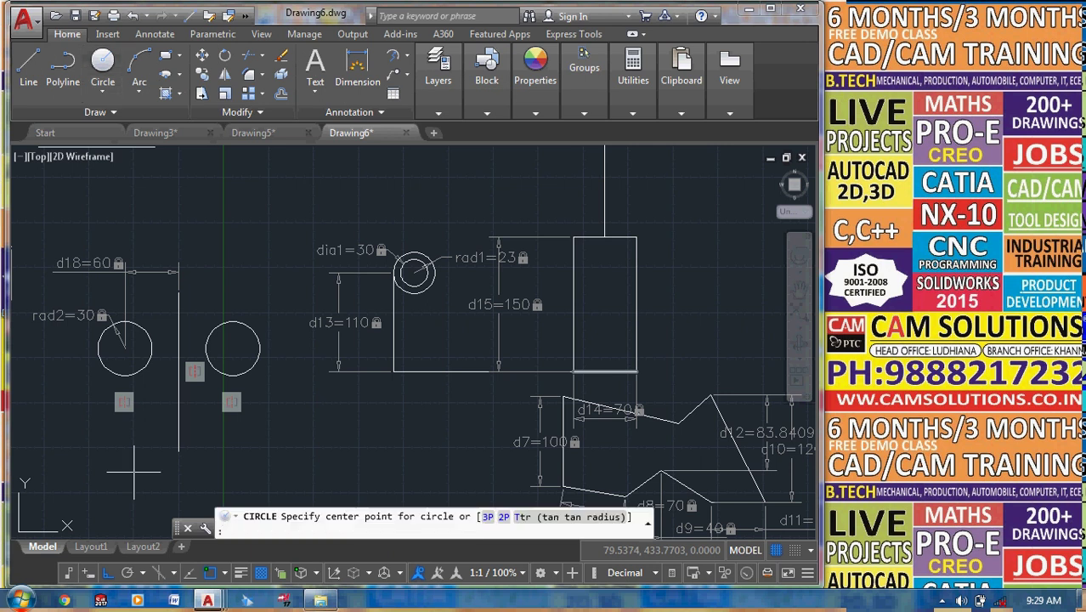
pyautogui.click(134, 457)
pyautogui.click(130, 475)
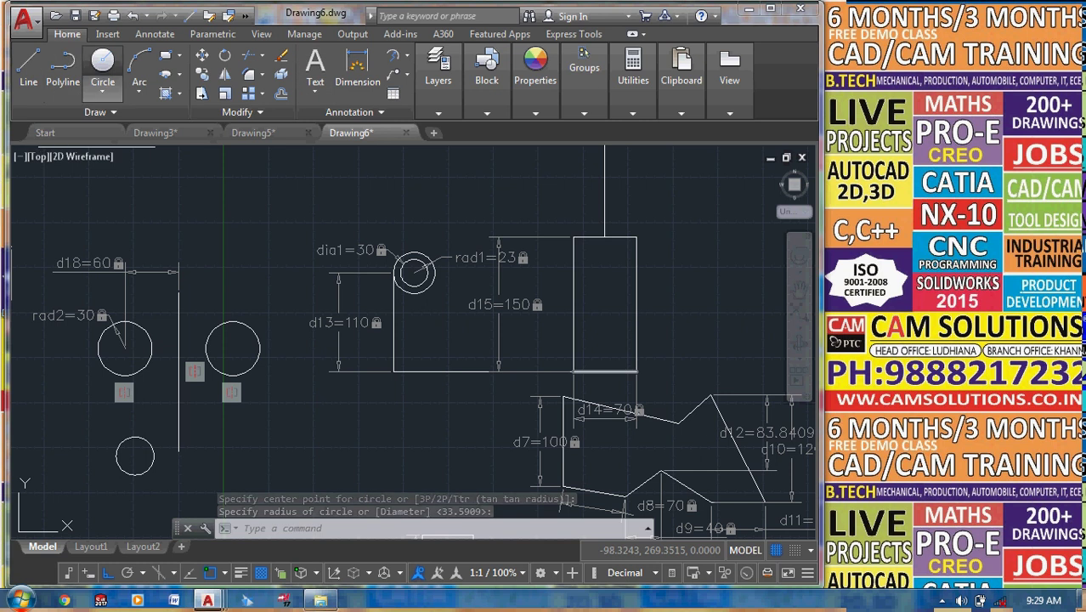
pyautogui.click(102, 60)
pyautogui.click(379, 399)
pyautogui.click(384, 413)
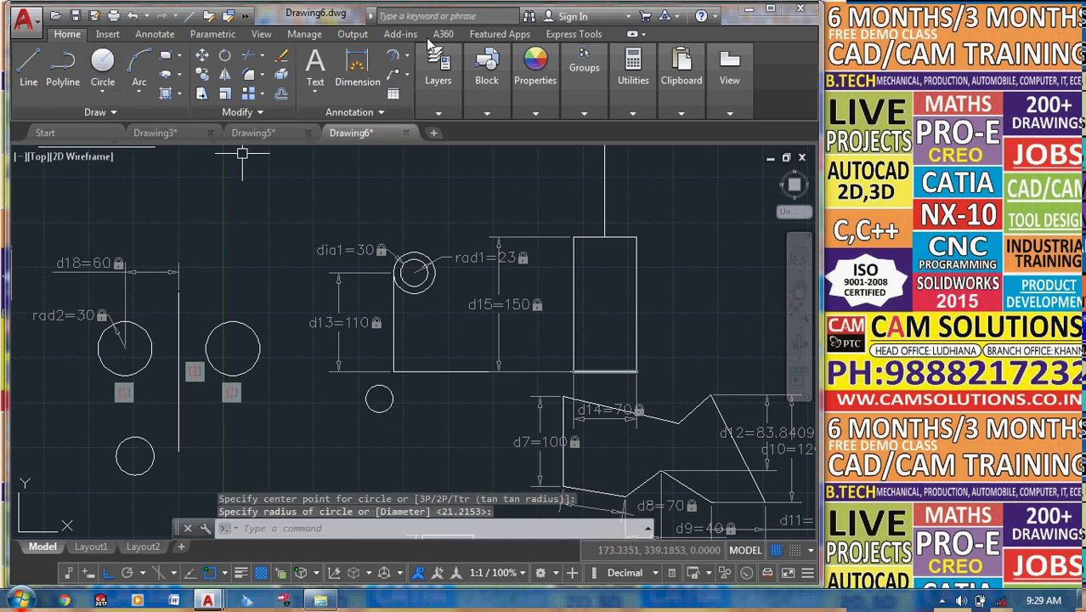
# Make the two small circles symmetric about the vertical line.
pyautogui.click(480, 64)
pyautogui.click(224, 32)
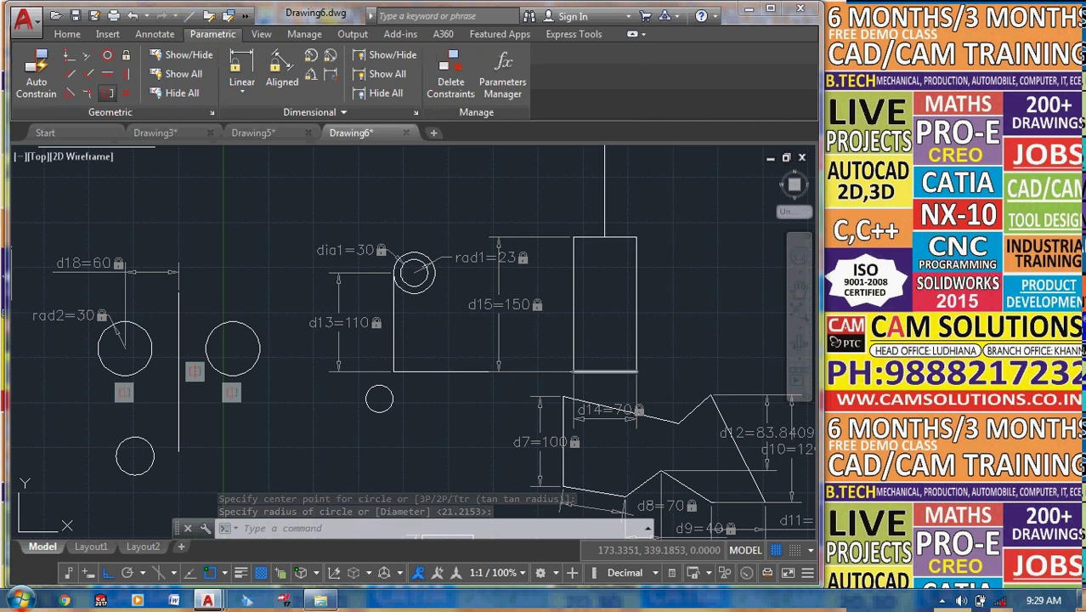
pyautogui.click(108, 93)
pyautogui.click(148, 443)
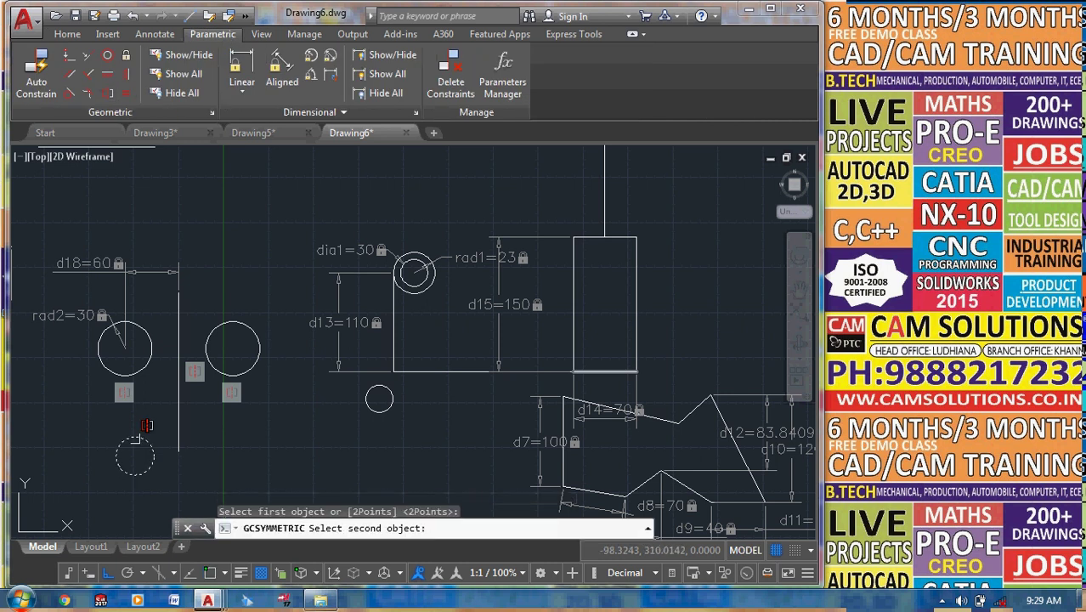
pyautogui.click(369, 413)
pyautogui.click(177, 437)
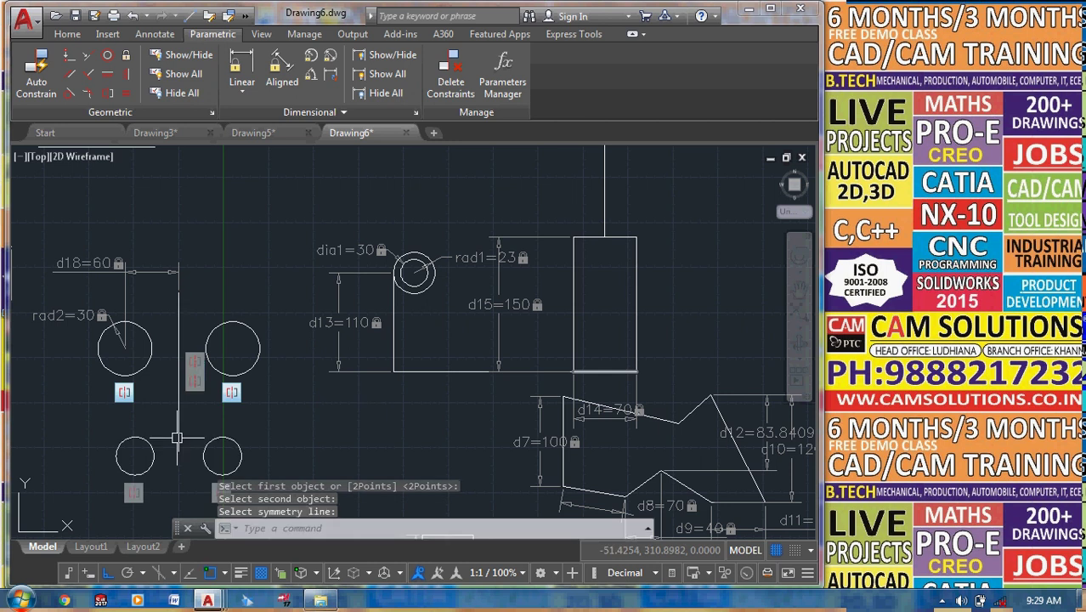
pyautogui.moveTo(269, 401); pyautogui.dragTo(362, 332, button='middle')
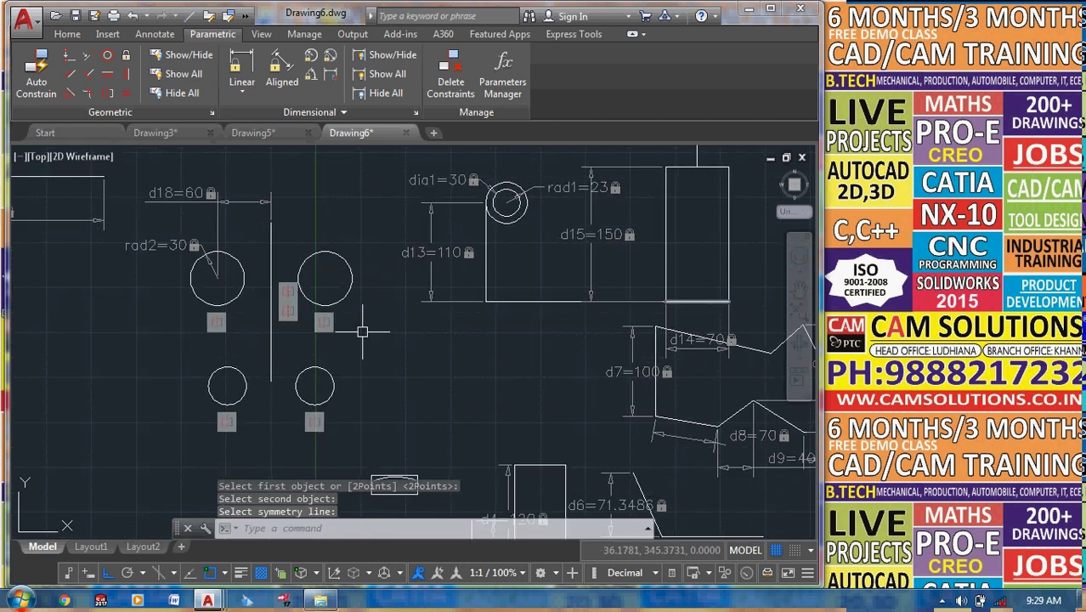
# Give the lower-left circle radius constraint rad3 of 23 and show the Parameters Manager.
pyautogui.click(311, 54)
pyautogui.click(217, 366)
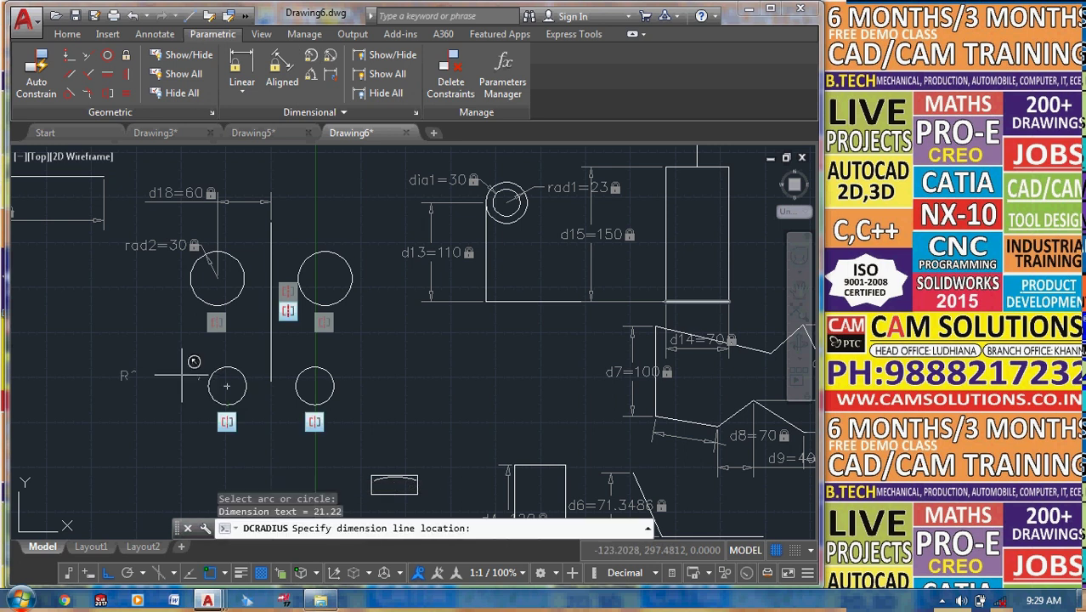
pyautogui.click(177, 379)
pyautogui.write('23')
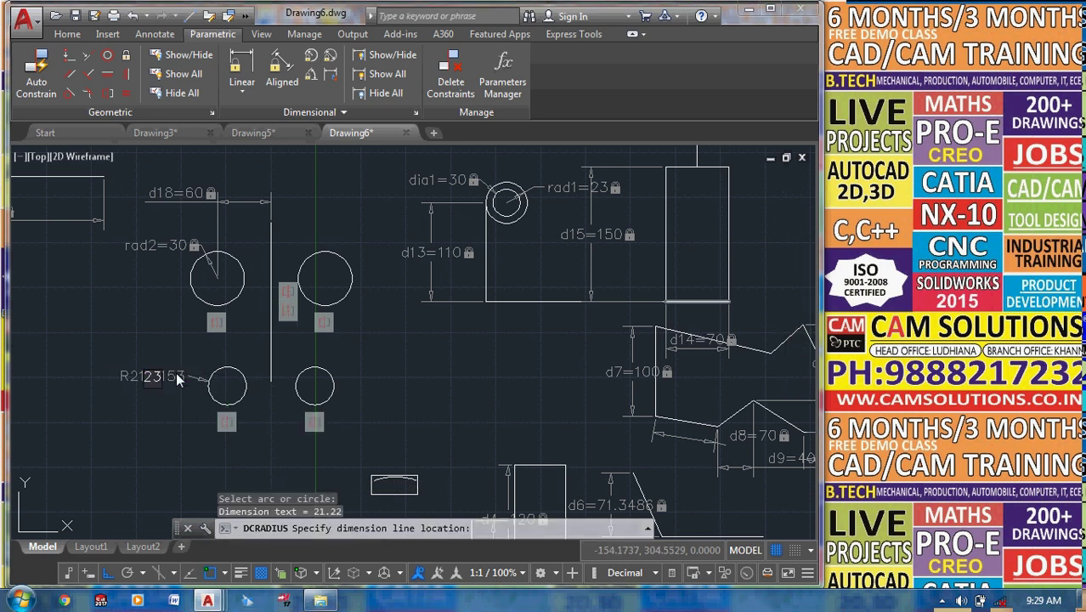
pyautogui.write('rad3=23')
pyautogui.press('Return')
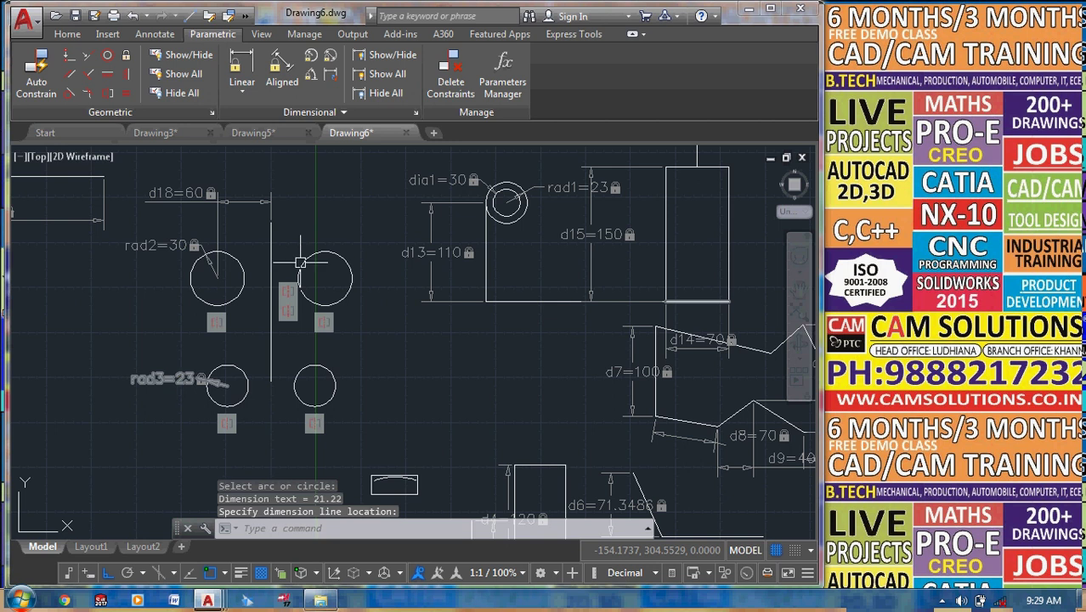
pyautogui.click(504, 60)
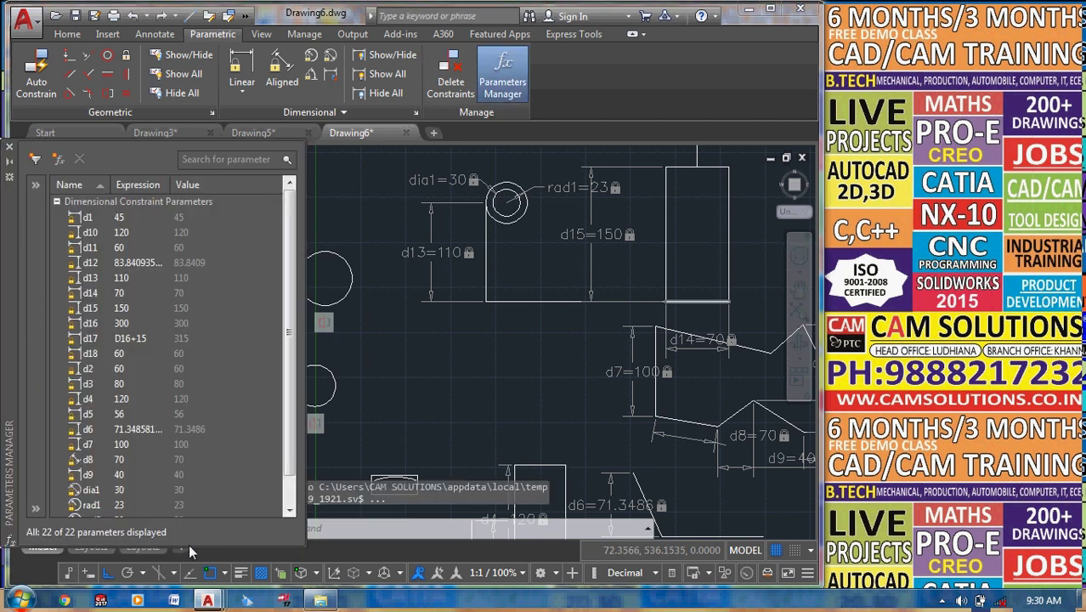
# Shorten the Parameters Manager, sort it by value then name, and float it.
pyautogui.moveTo(204, 547); pyautogui.dragTo(203, 384)
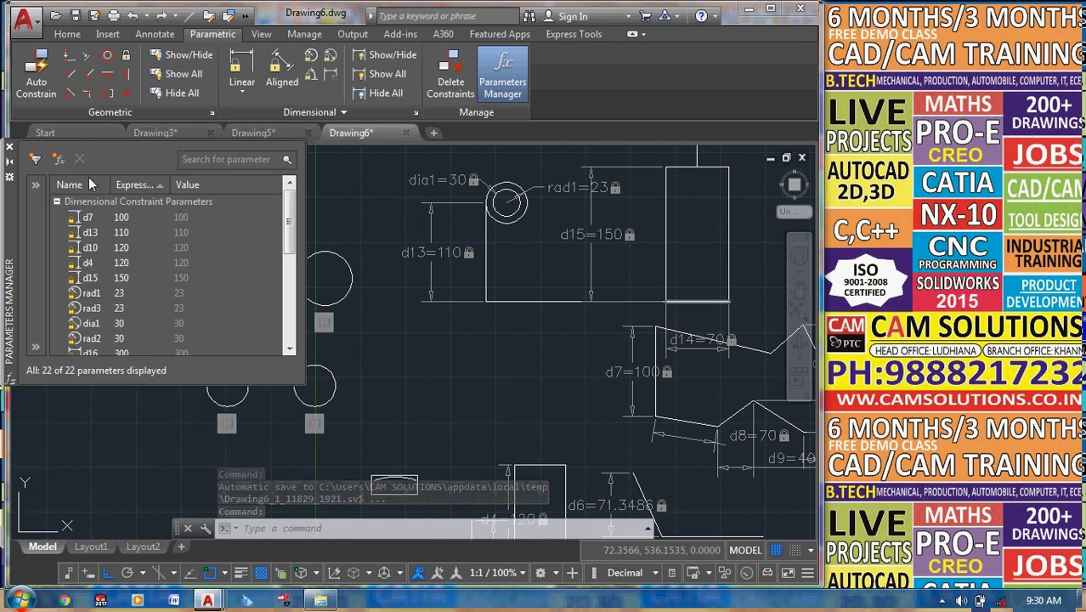
pyautogui.click(205, 185)
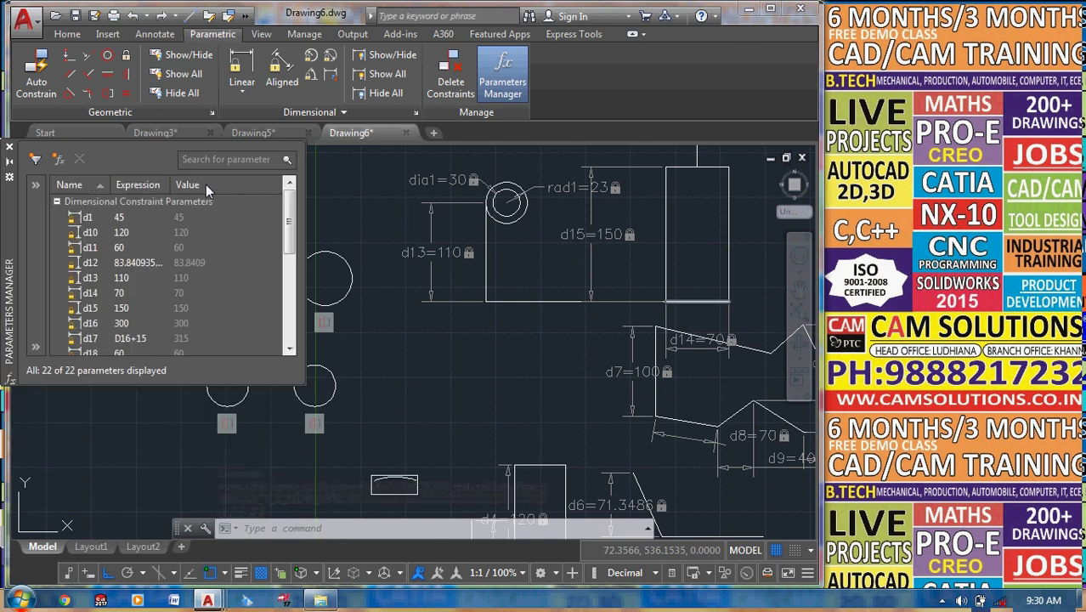
pyautogui.click(68, 185)
pyautogui.moveTo(296, 224); pyautogui.dragTo(295, 310)
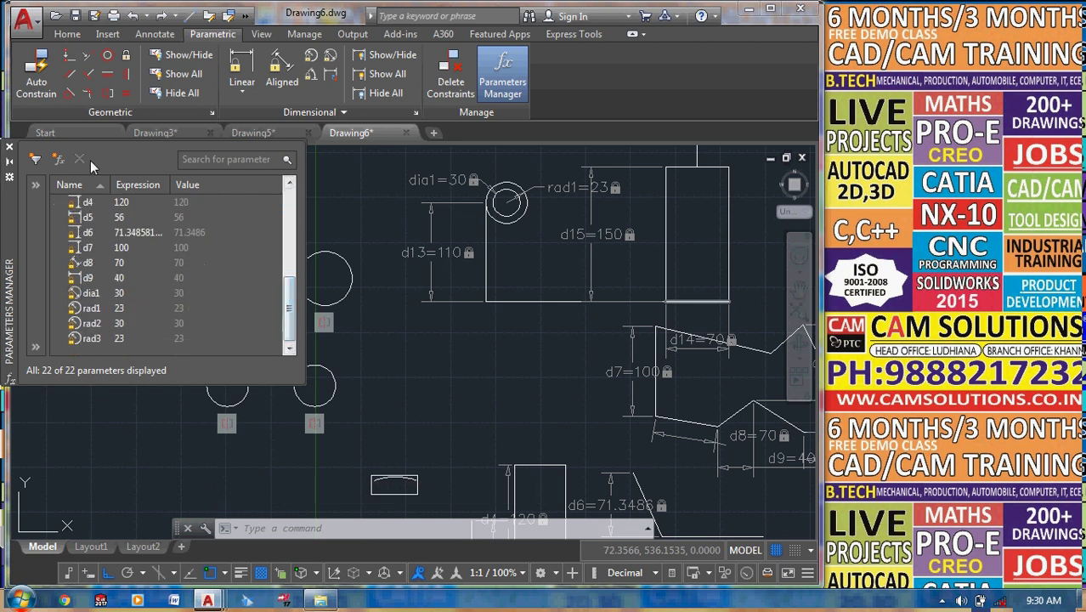
pyautogui.moveTo(15, 255)
pyautogui.mouseDown()
pyautogui.moveTo(266, 355)
pyautogui.moveTo(480, 299)
pyautogui.moveTo(473, 291)
pyautogui.mouseUp()
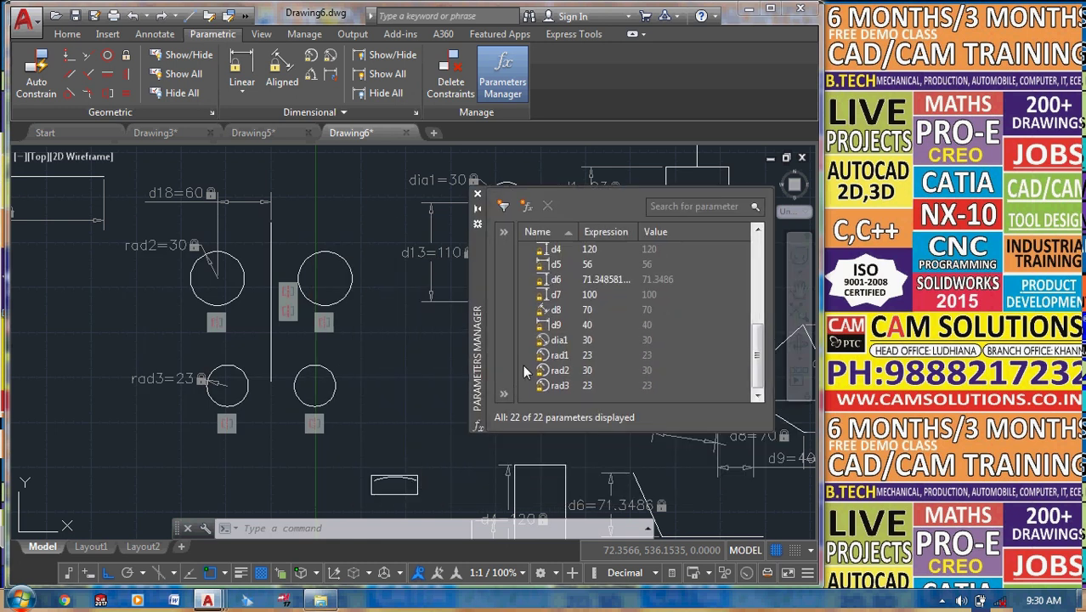
# Filter the parameters with *D9, then close the Parameters Manager.
pyautogui.click(695, 209)
pyautogui.write('*')
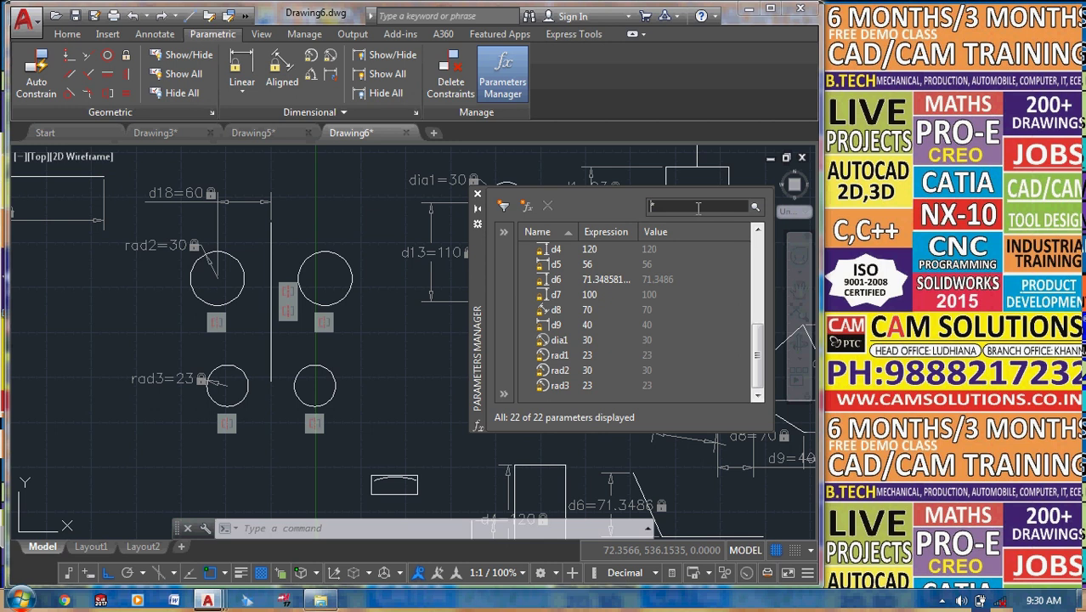
pyautogui.write('D9')
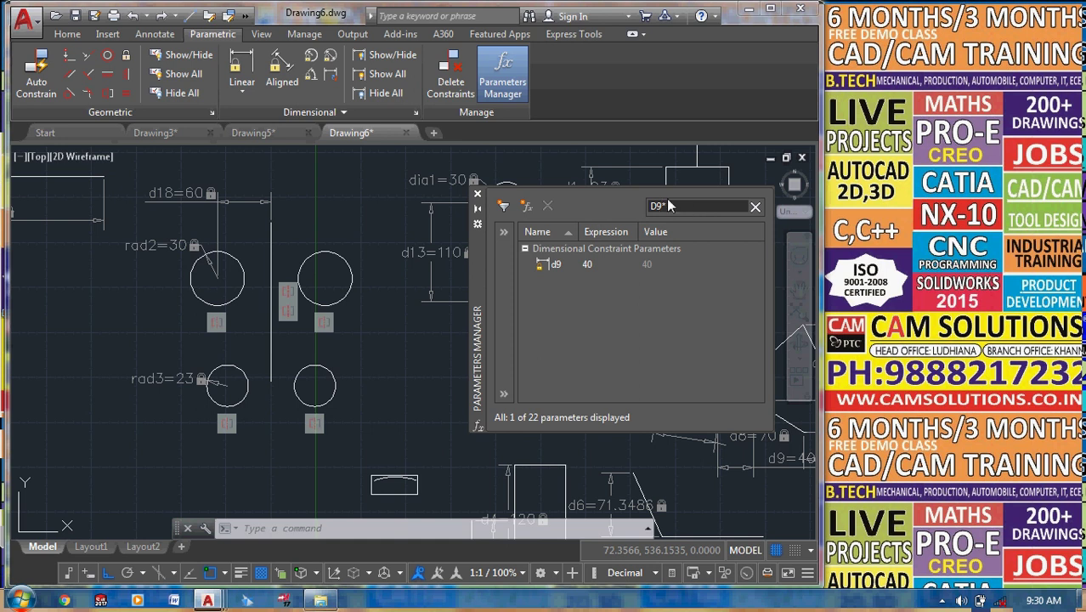
pyautogui.click(478, 195)
# Pan the view to the open area above the left circles, back on the Home tools.
pyautogui.scroll(-3, 223, 282)
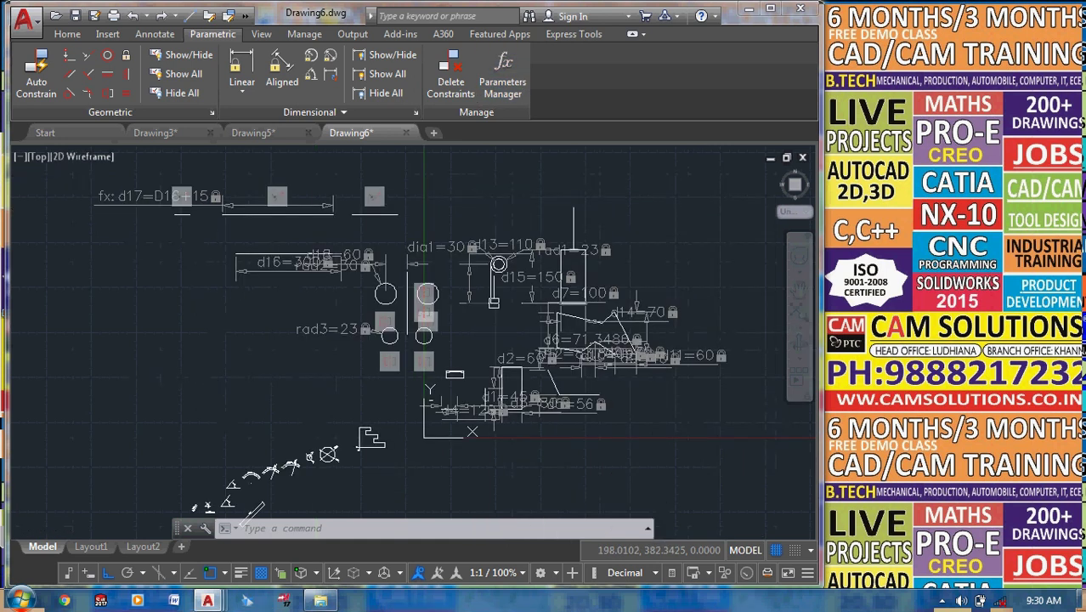
pyautogui.scroll(2, 223, 282)
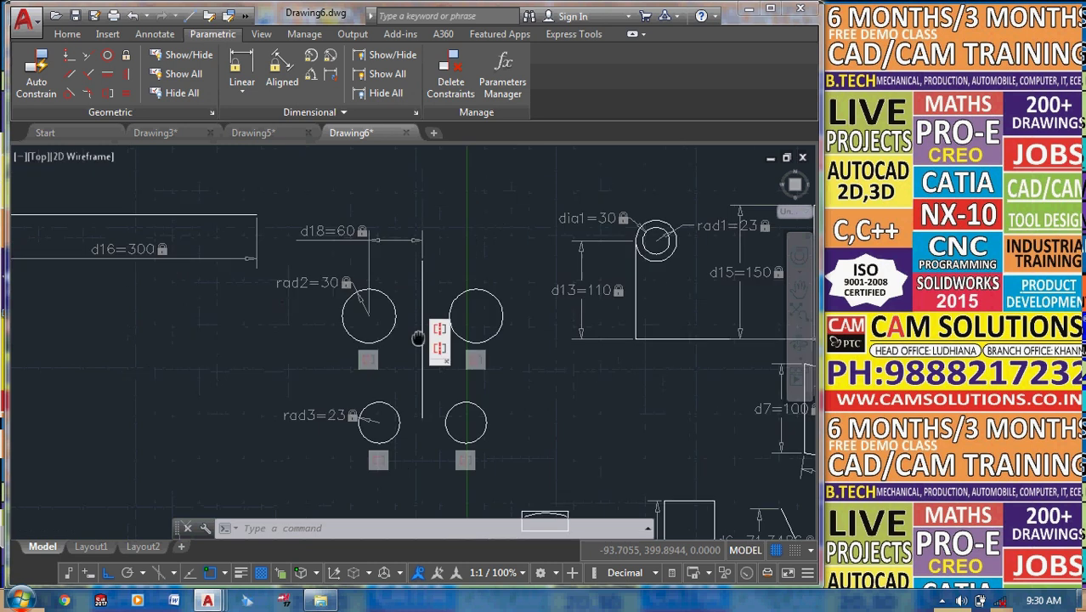
pyautogui.moveTo(400, 340)
pyautogui.mouseDown(button='middle')
pyautogui.moveTo(172, 334)
pyautogui.moveTo(193, 340)
pyautogui.mouseUp(button='middle')
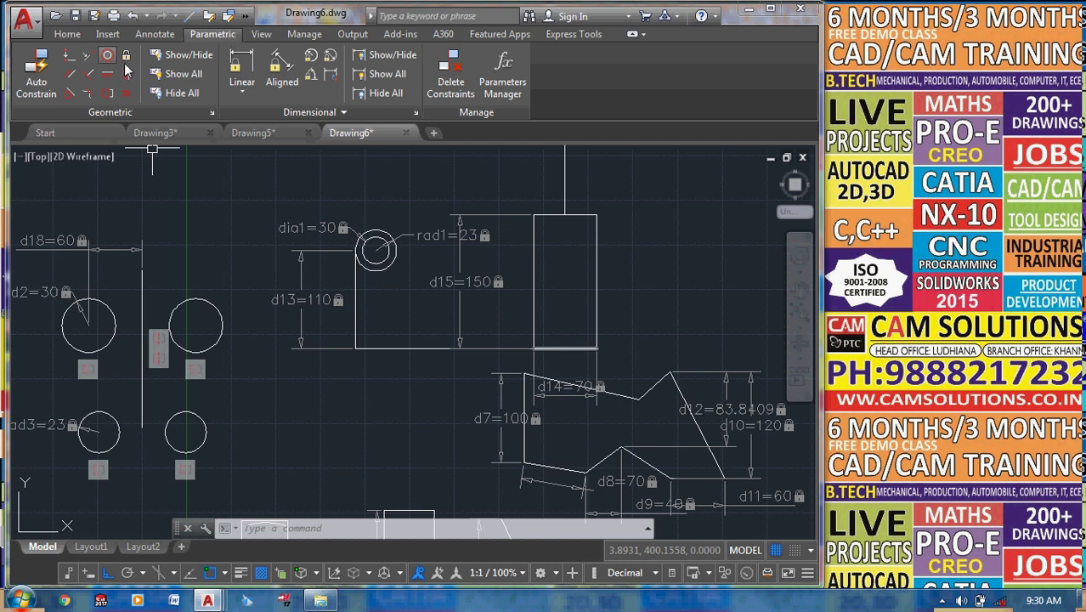
pyautogui.moveTo(236, 292); pyautogui.dragTo(288, 283, button='middle')
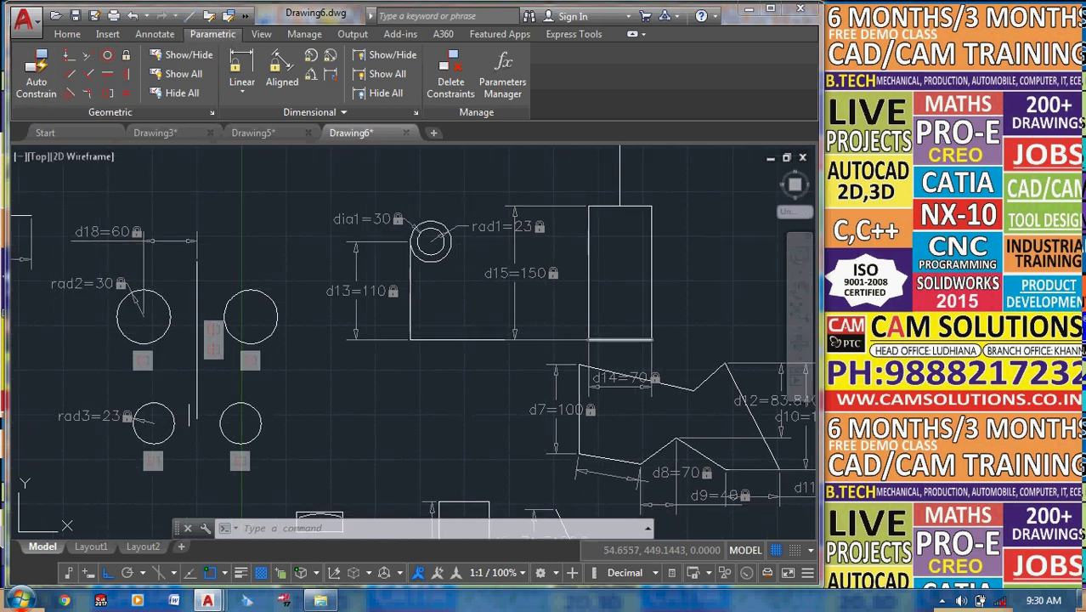
pyautogui.moveTo(400, 435); pyautogui.dragTo(595, 527, button='middle')
pyautogui.moveTo(527, 510); pyautogui.dragTo(434, 395, button='middle')
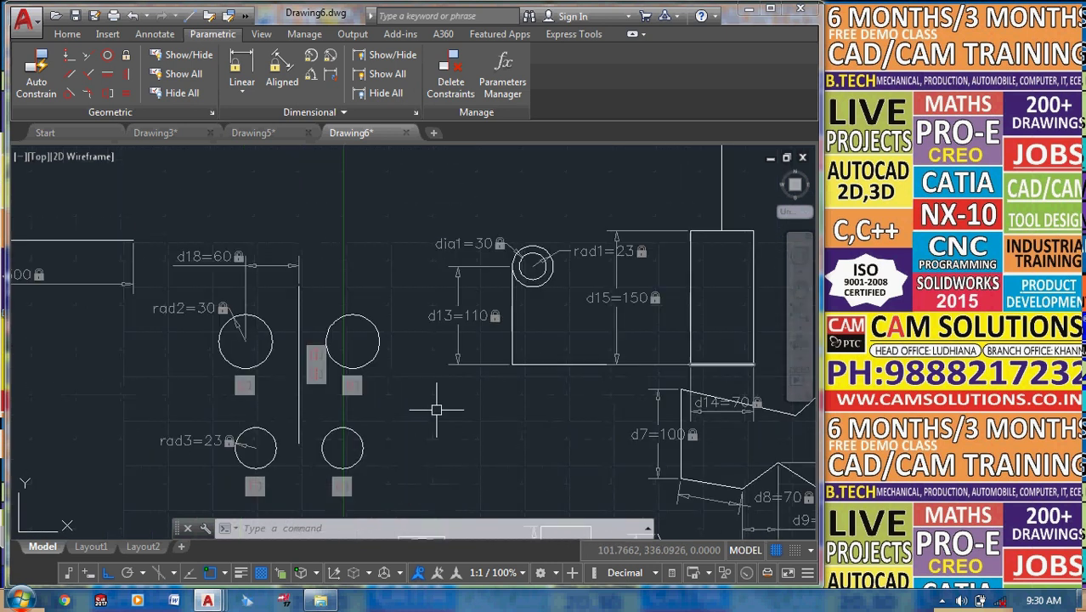
pyautogui.click(66, 37)
# Draw a circle above the left pair and another at the rectangle's top-right corner.
pyautogui.click(101, 62)
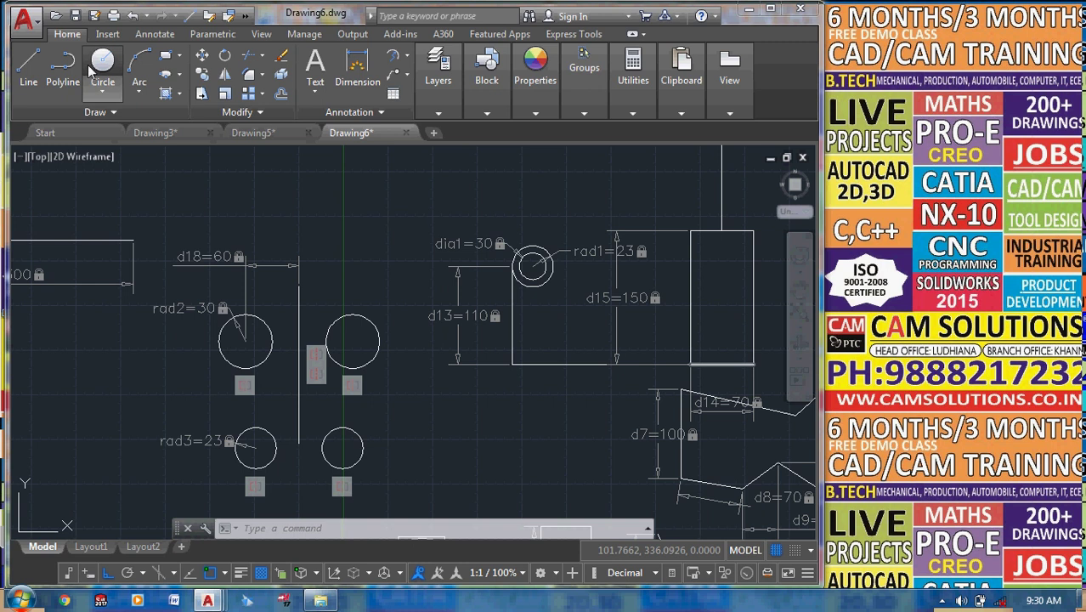
pyautogui.click(213, 191)
pyautogui.click(211, 161)
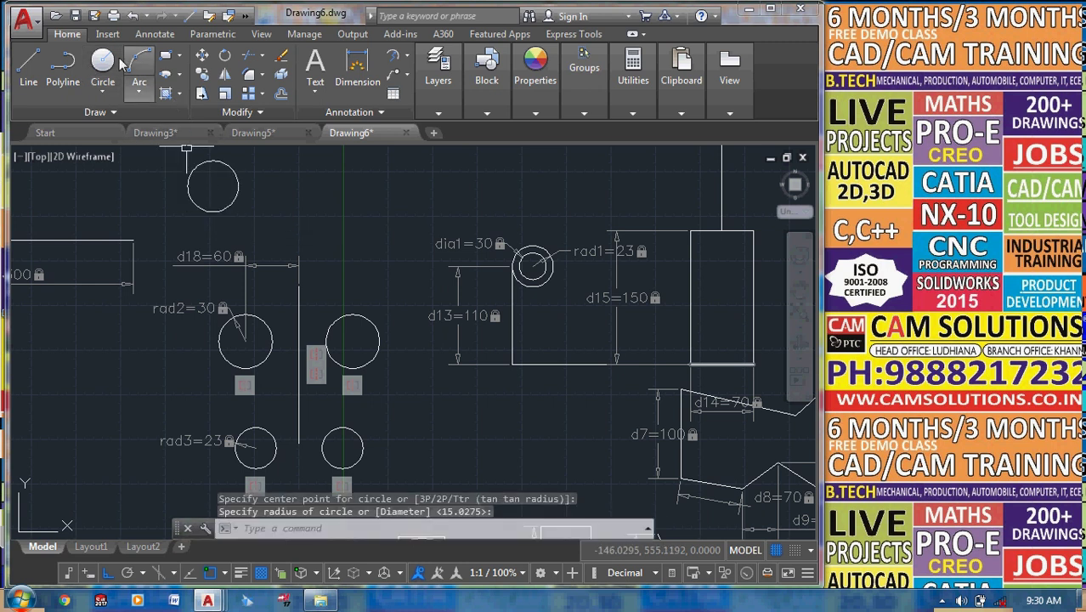
pyautogui.press('Return')
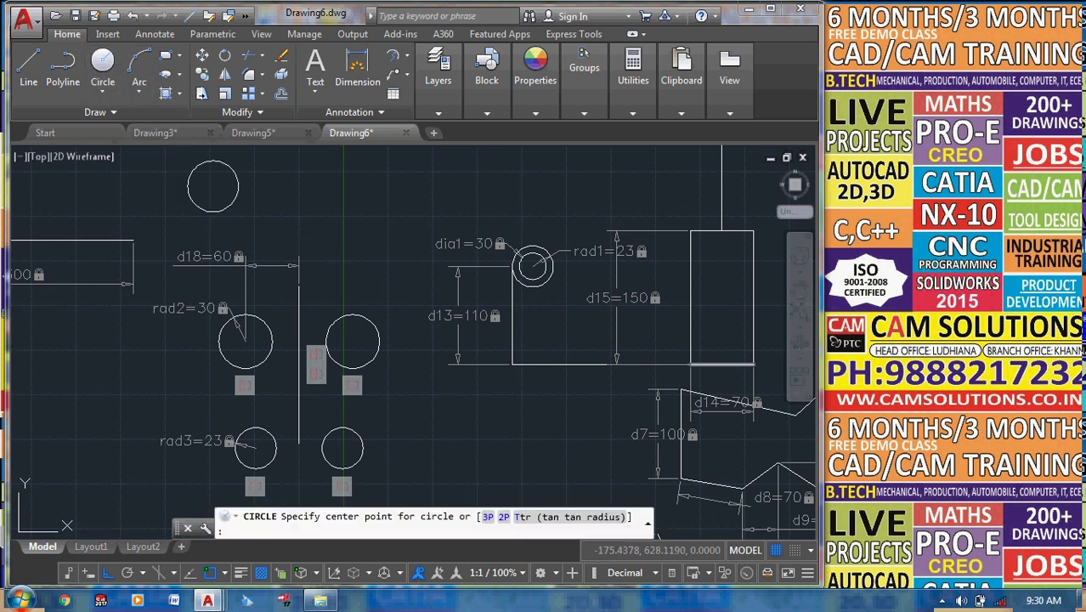
pyautogui.click(747, 227)
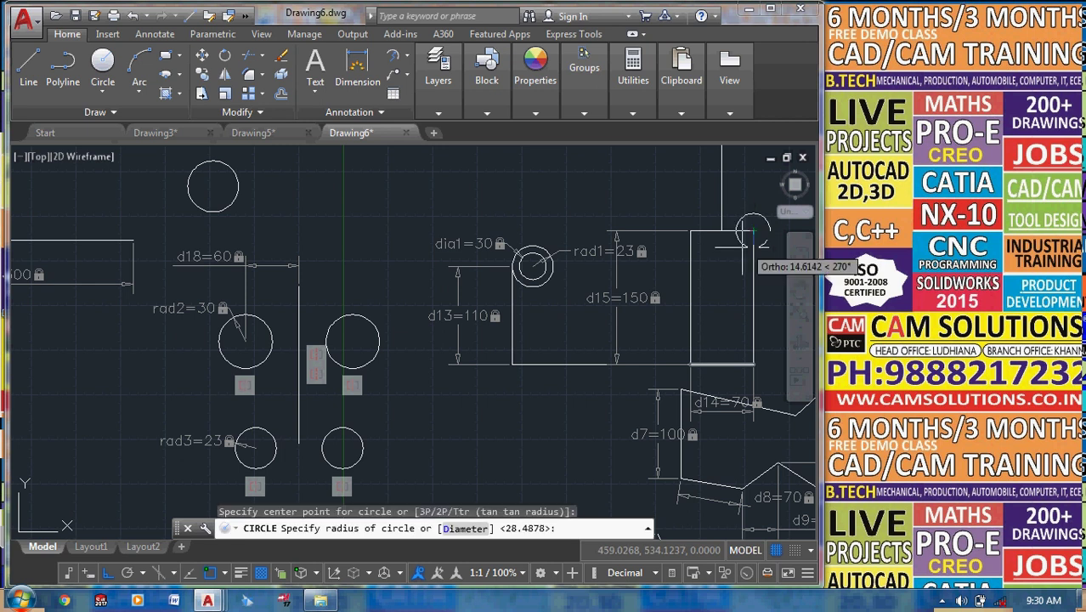
pyautogui.click(748, 249)
pyautogui.moveTo(748, 249); pyautogui.dragTo(728, 277, button='middle')
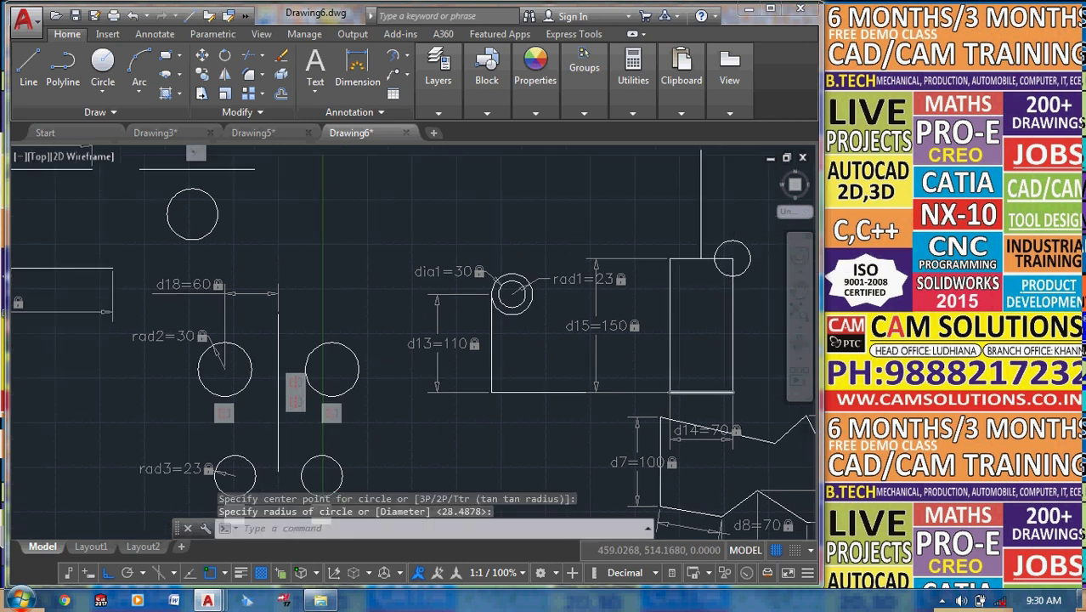
# Make the corner circle equal to the top-left circle, then pick it for a radius constraint.
pyautogui.click(212, 34)
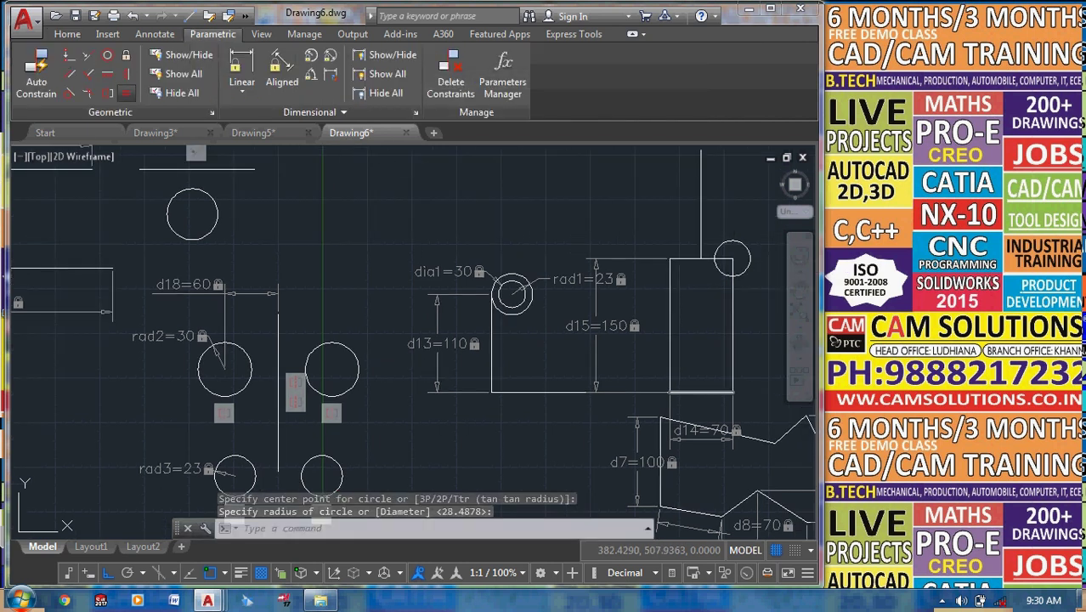
pyautogui.click(125, 93)
pyautogui.click(209, 236)
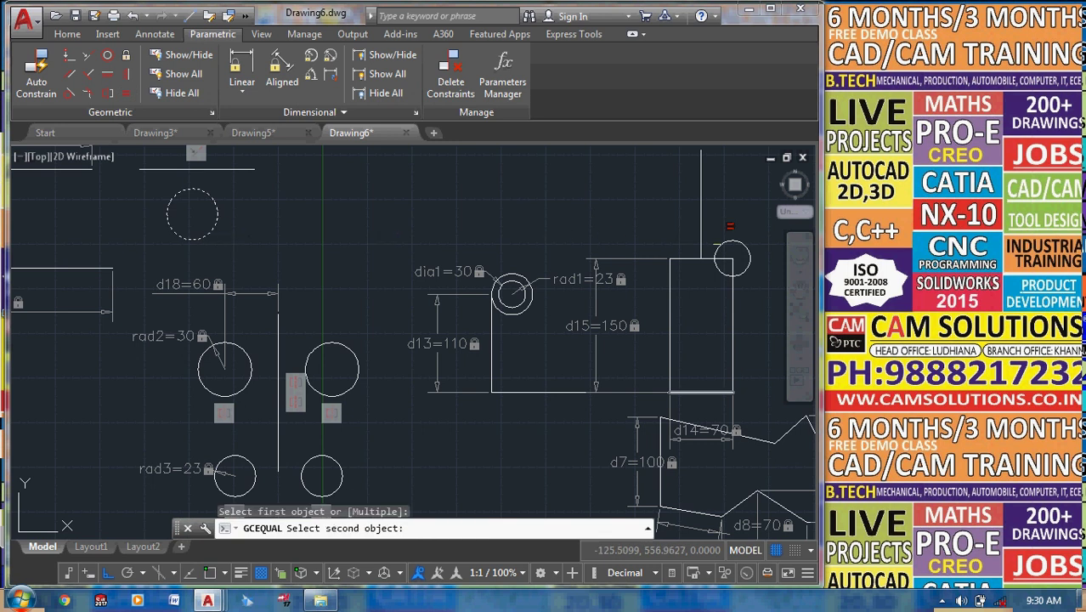
pyautogui.click(730, 241)
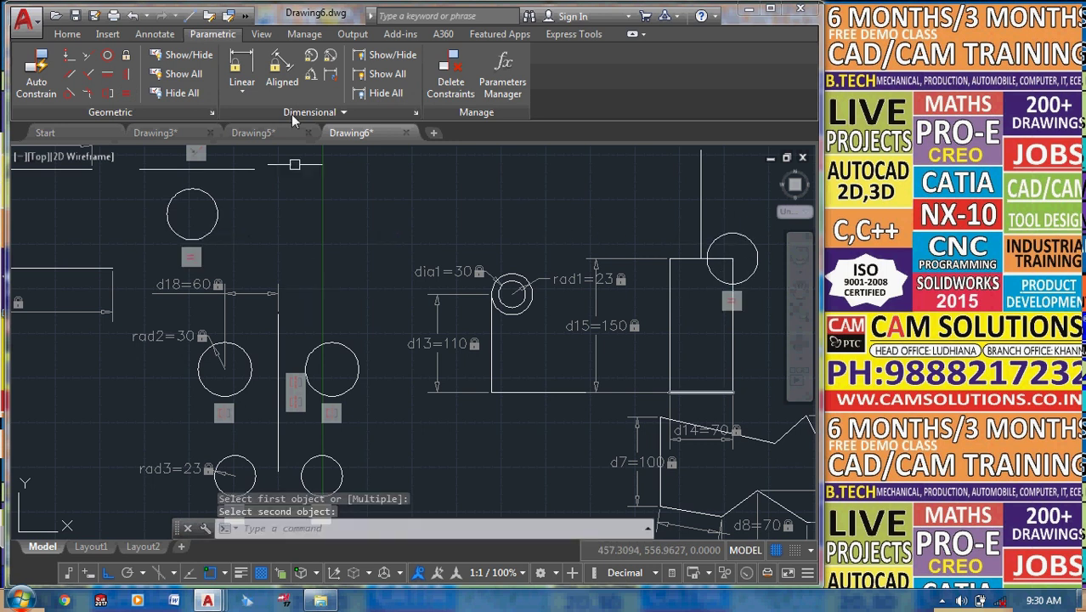
pyautogui.click(311, 56)
pyautogui.click(216, 204)
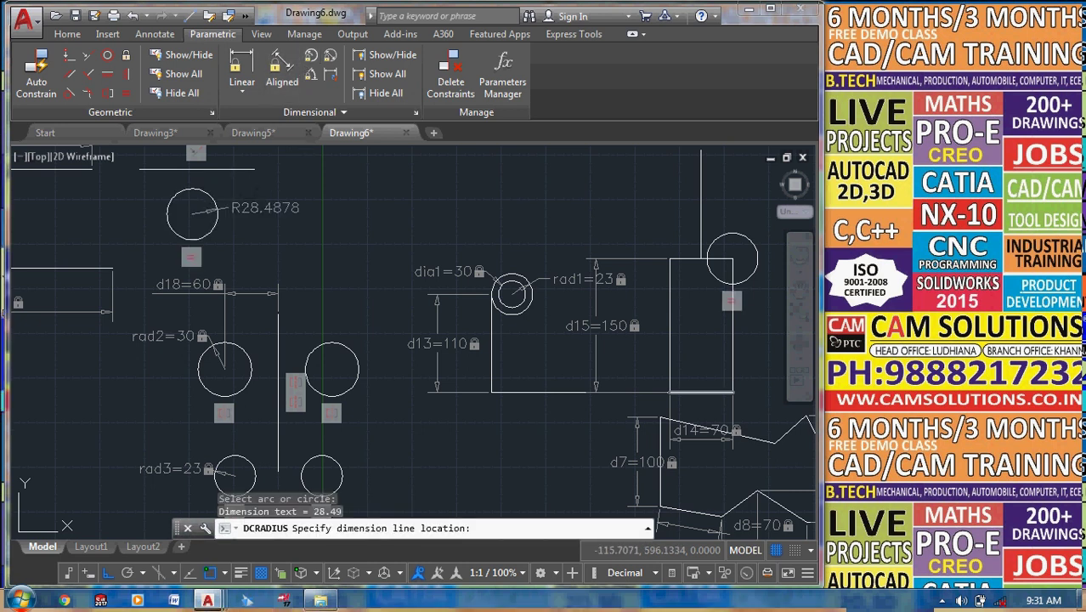
# Place the rad4 radius constraint beside the top-left circle and set it to 34.
pyautogui.click(264, 199)
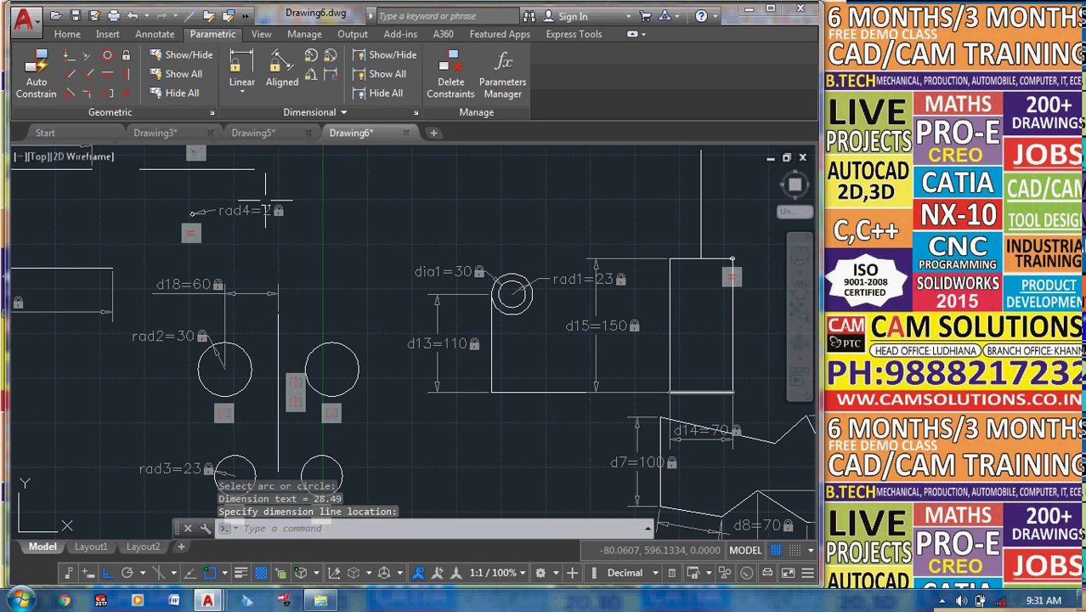
pyautogui.doubleClick(266, 214)
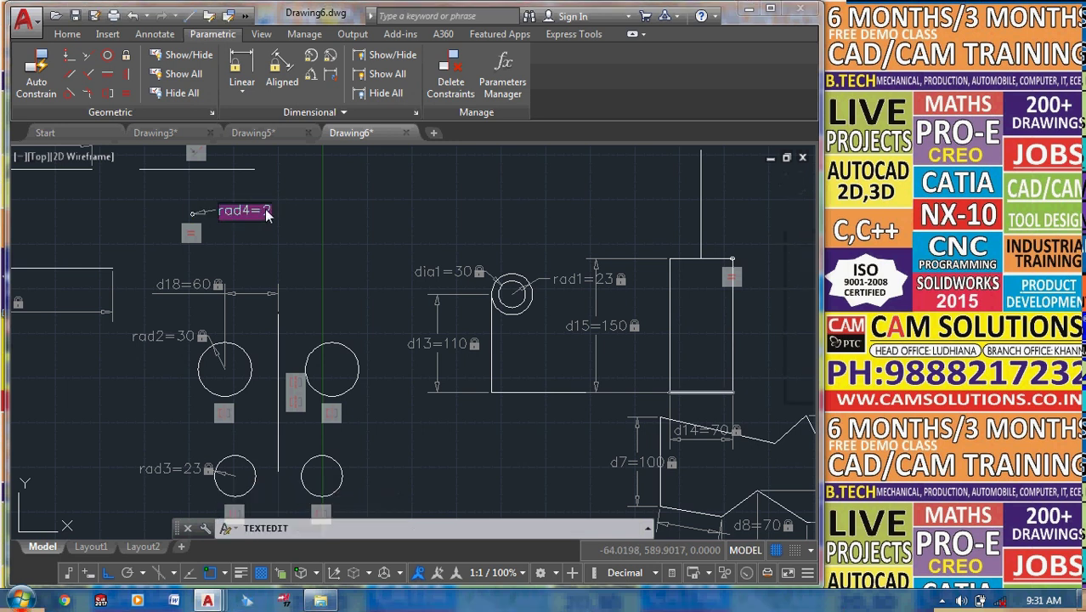
pyautogui.write('34')
pyautogui.press('Return')
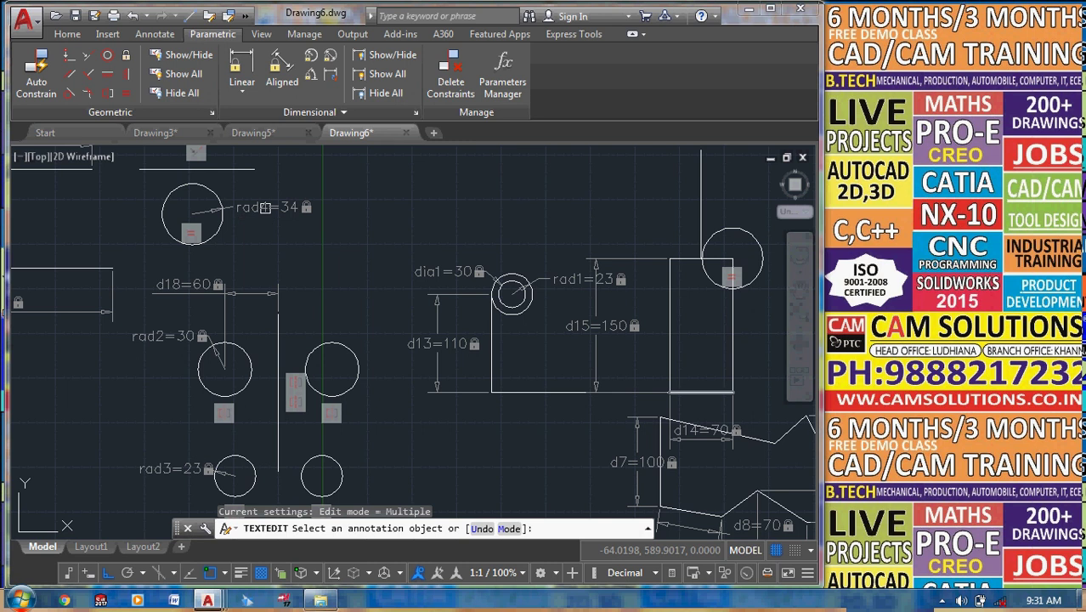
pyautogui.scroll(-2, 266, 207)
pyautogui.scroll(2, 255, 255)
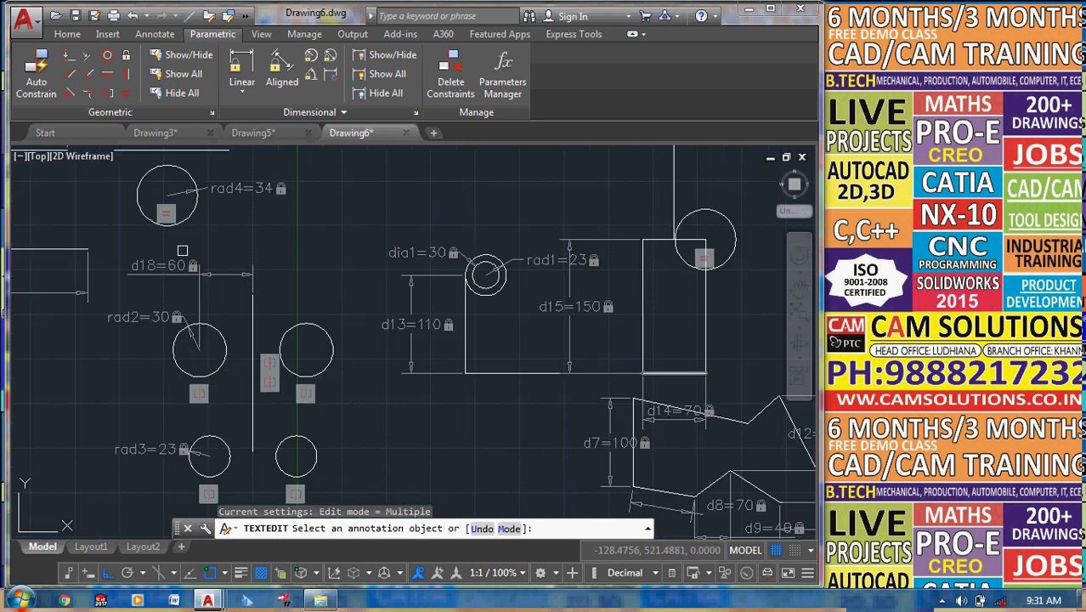
pyautogui.moveTo(236, 270); pyautogui.dragTo(174, 278, button='middle')
pyautogui.rightClick(207, 272)
pyautogui.click(228, 301)
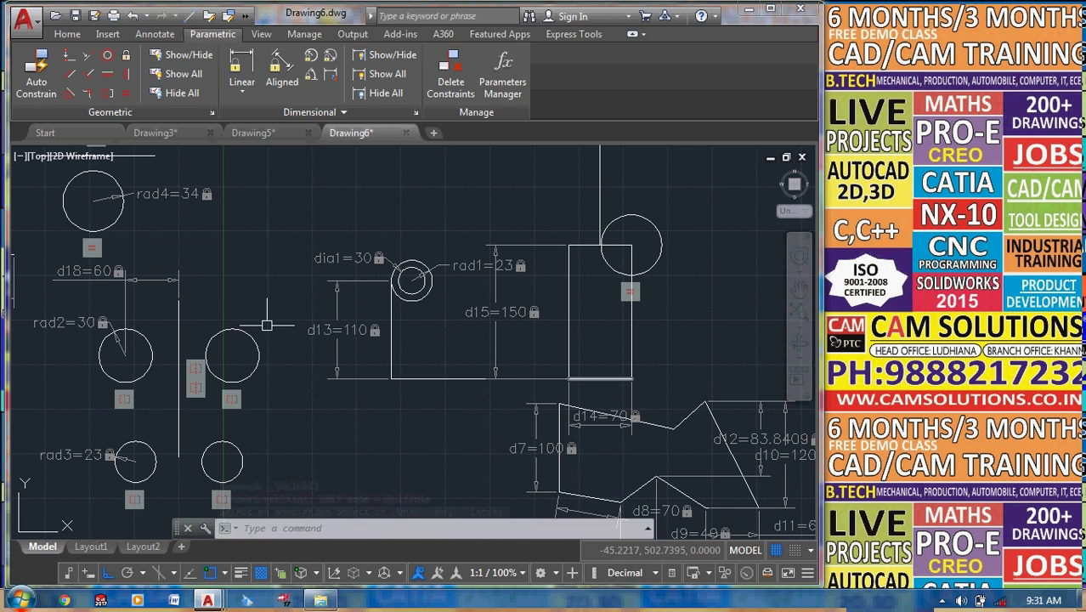
pyautogui.moveTo(235, 317); pyautogui.dragTo(333, 340, button='middle')
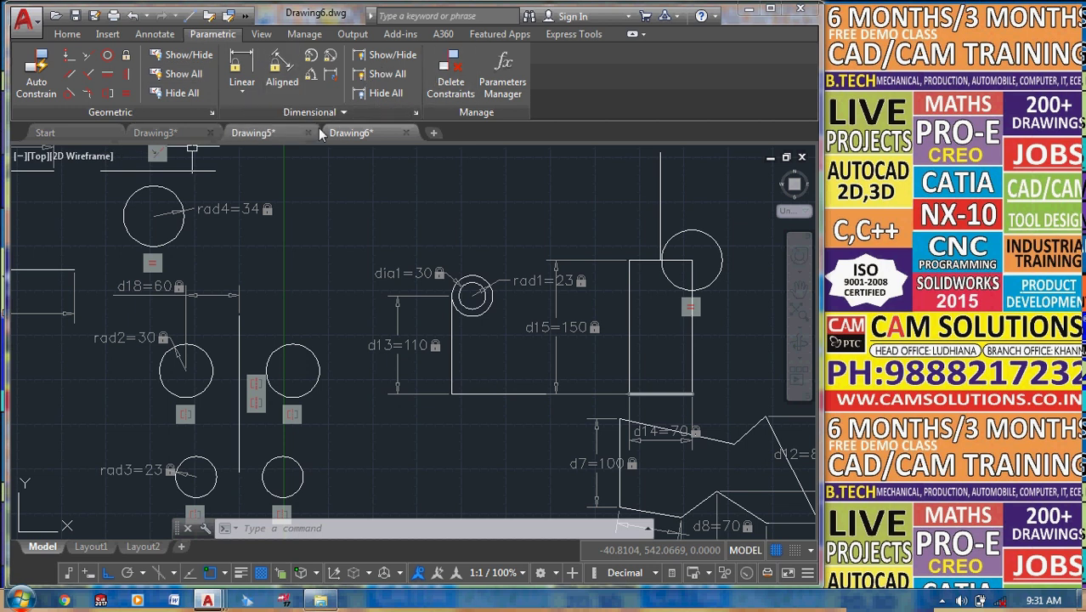
pyautogui.click(342, 113)
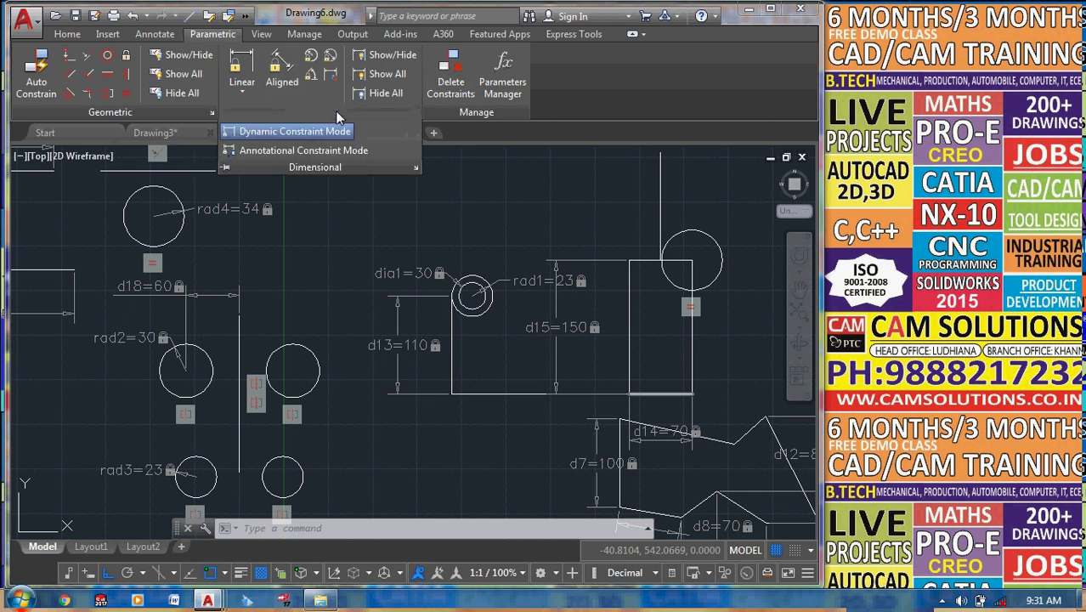
pyautogui.click(519, 213)
pyautogui.click(433, 223)
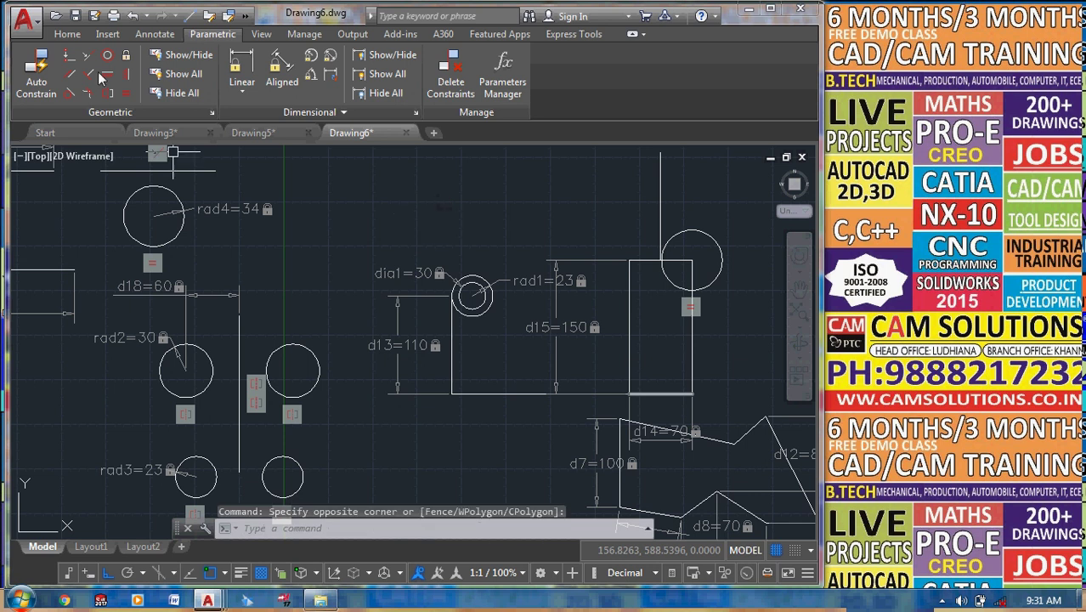
pyautogui.moveTo(358, 337); pyautogui.dragTo(354, 337, button='middle')
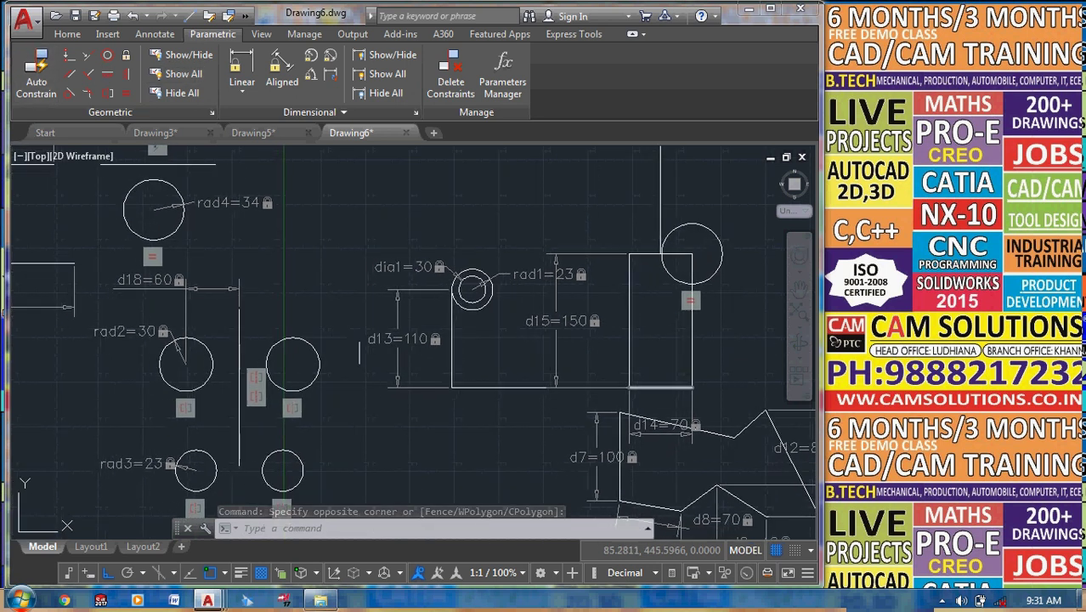
pyautogui.scroll(-1, 354, 338)
pyautogui.scroll(1, 353, 332)
pyautogui.moveTo(347, 323); pyautogui.dragTo(304, 315, button='middle')
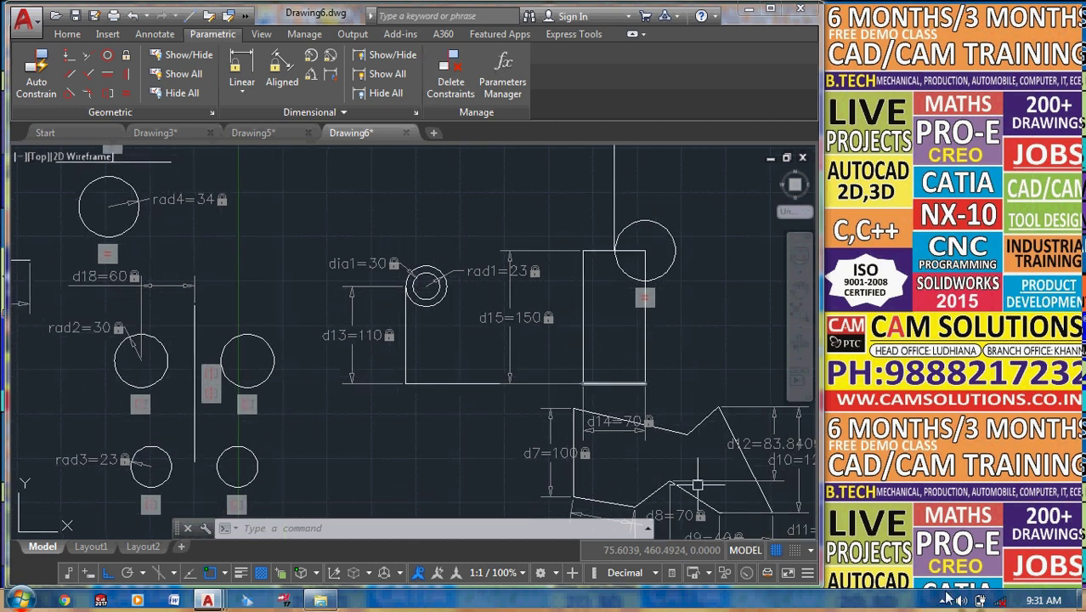
pyautogui.click(943, 601)
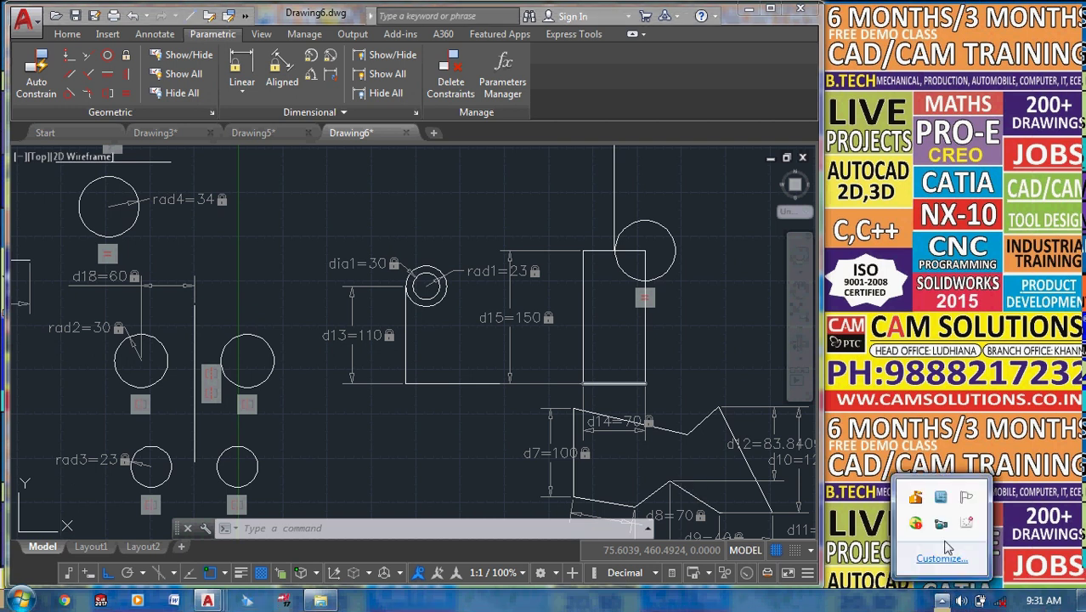